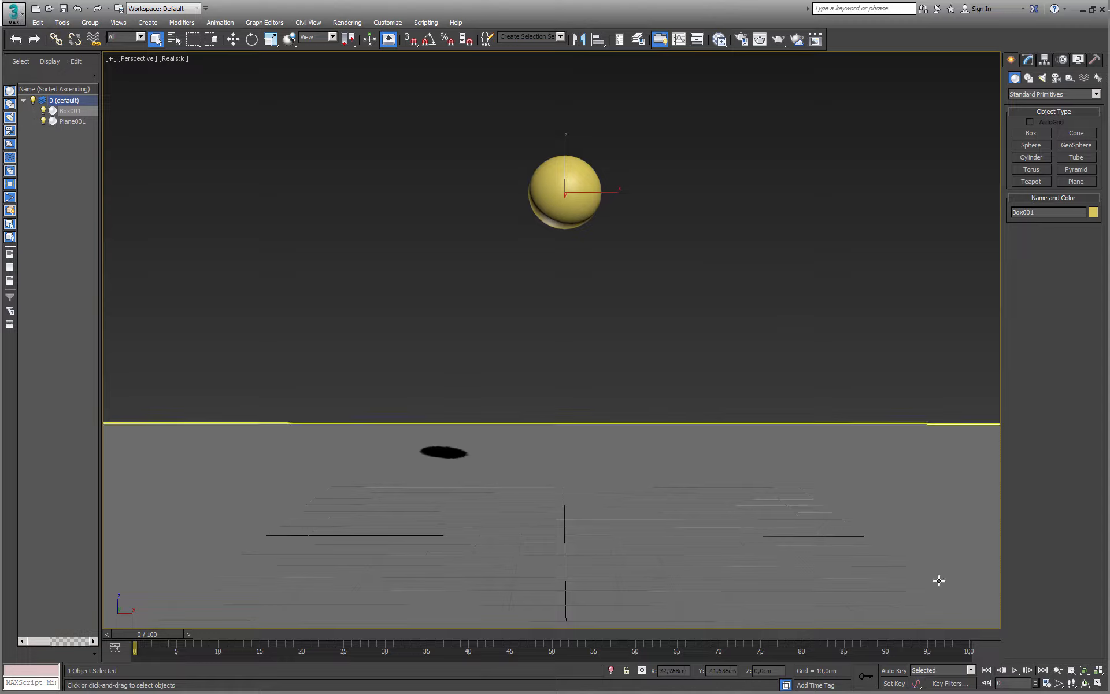
- Configure the animation time with the Film frame rate and an end time of 120 frames
left_click(1046, 684)
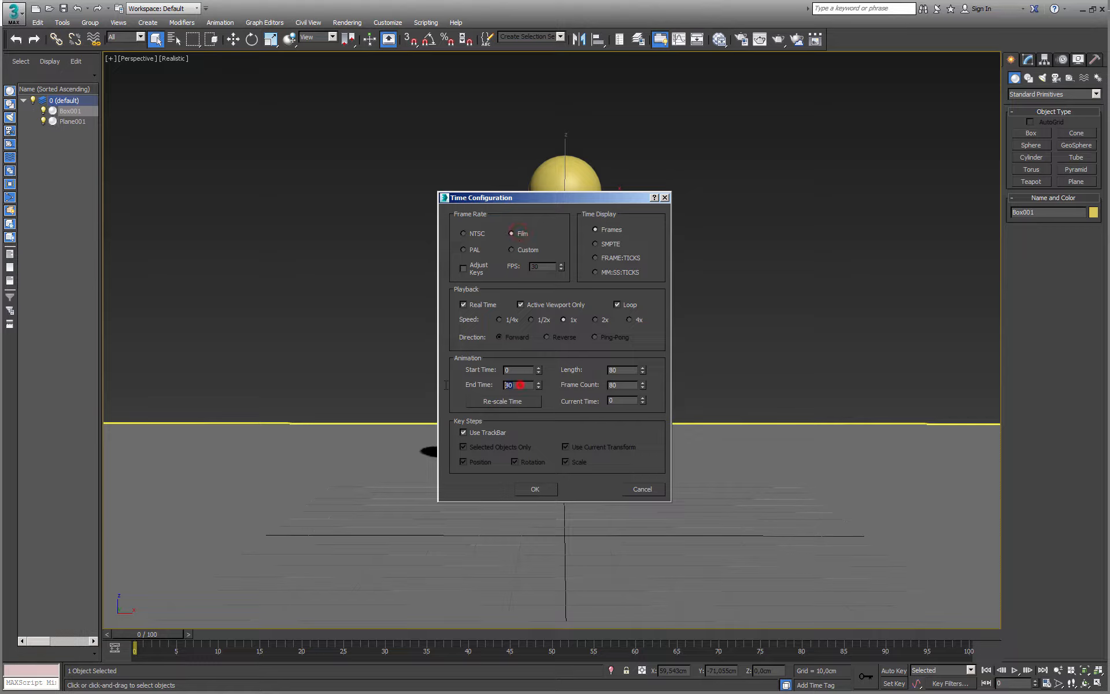
type("120")
key("Return")
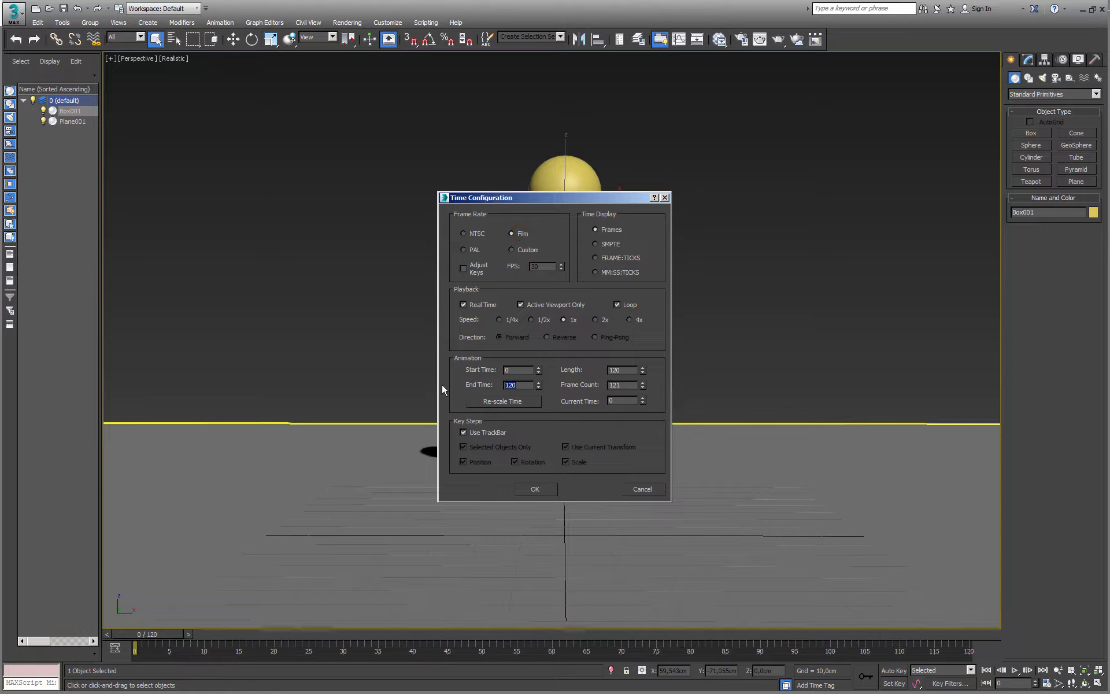
left_click(534, 488)
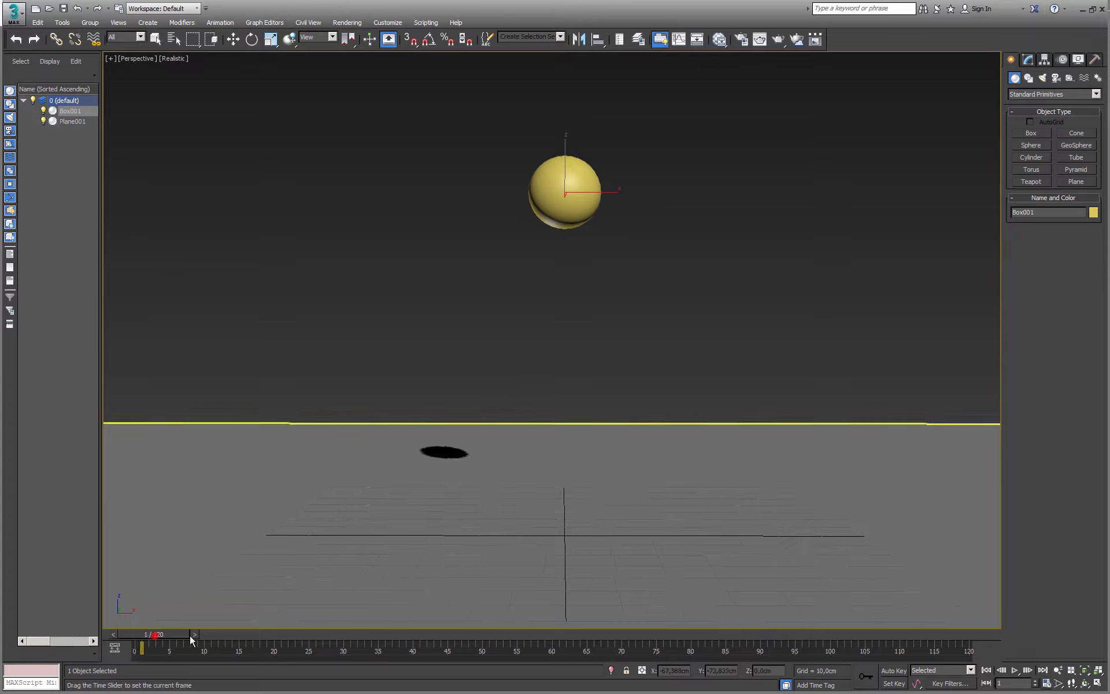
- Enable Auto Key at frame 10 and lower the ball along Z to about 7.5 cm above the origin
left_click_drag(153, 634, 225, 642)
key("q")
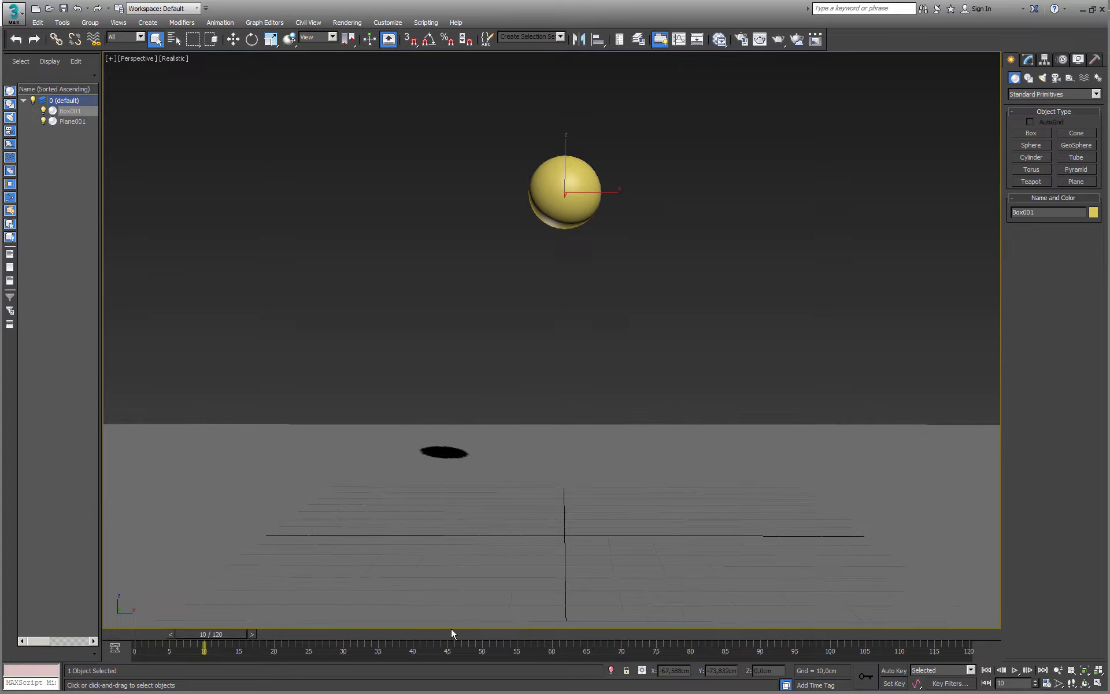
left_click(900, 673)
key("w")
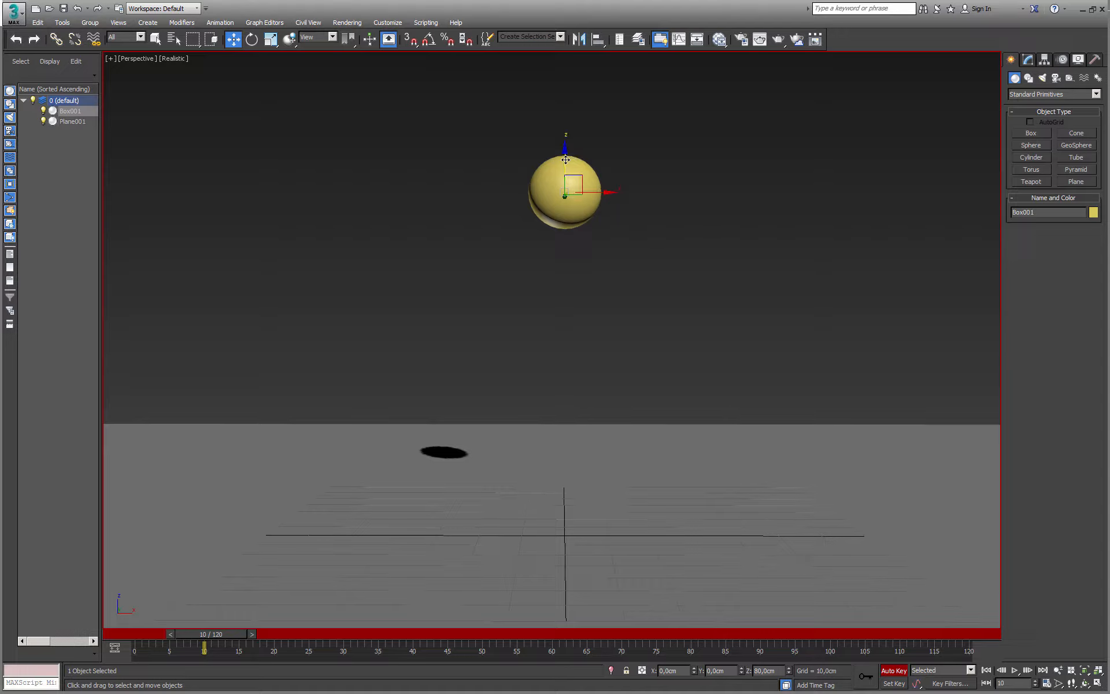
left_click_drag(566, 159, 557, 470)
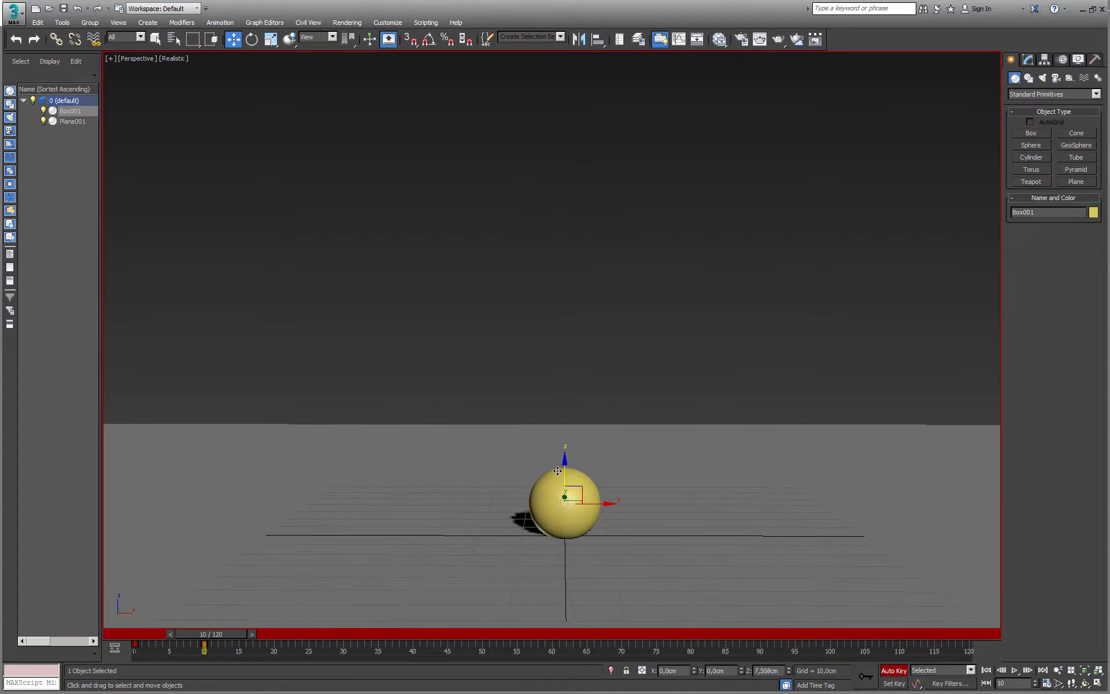
- Fine-tune the ball's height at frame 10 to about 8.16 cm so it rests on the ground plane
key("z")
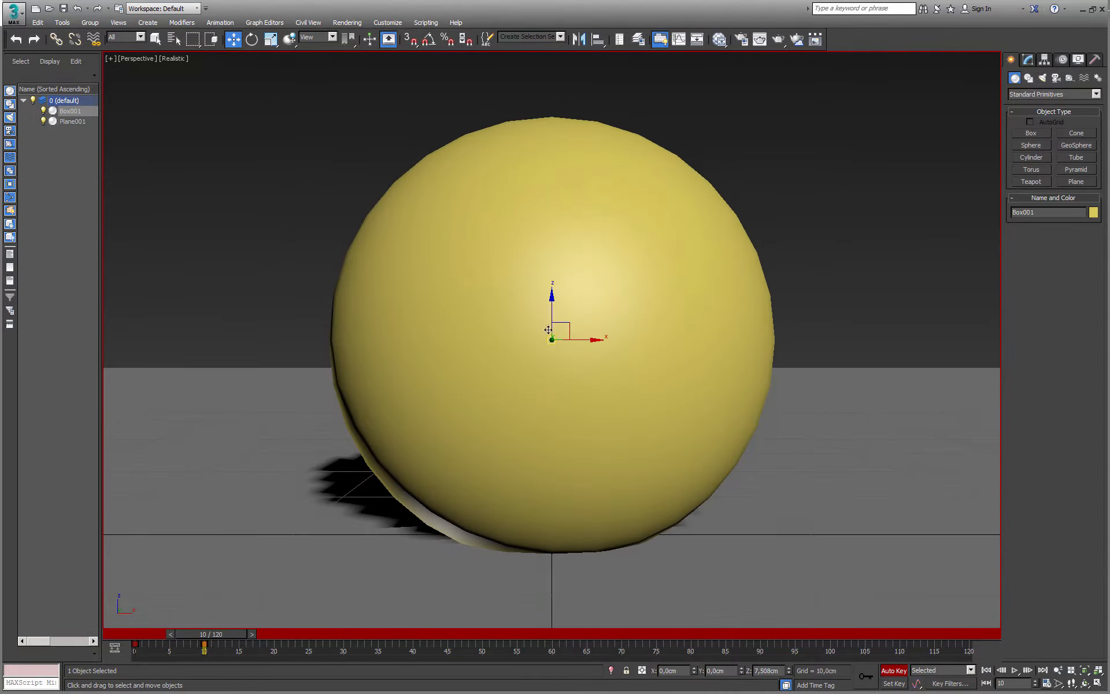
left_click_drag(550, 307, 550, 292)
mouse_move(530, 334)
middle_mouse_down("alt")
mouse_move(537, 315)
mouse_move(538, 328)
middle_mouse_up("alt")
left_click_drag(553, 297, 552, 294)
mouse_move(564, 319)
middle_mouse_down("alt")
mouse_move(565, 307)
mouse_move(563, 327)
middle_mouse_up("alt")
scroll(562, 327, "down", 7)
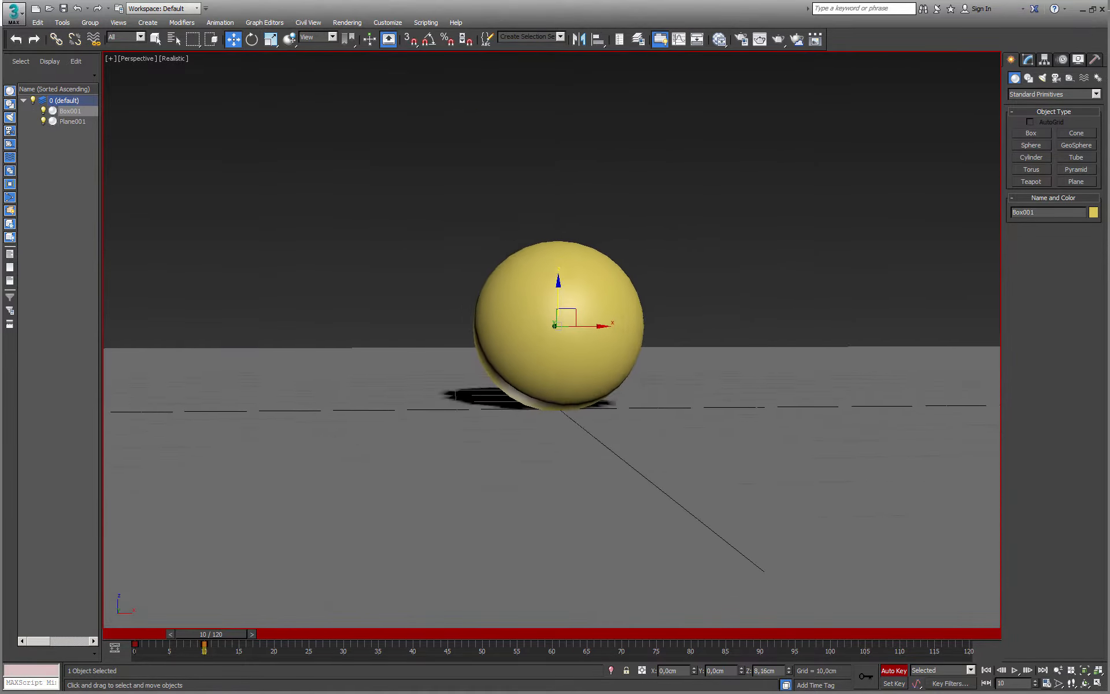
middle_click_drag(566, 402, 516, 444, "alt")
scroll(560, 407, "down", 4)
scroll(513, 441, "down", 3)
- Copy the ball's starting key from frame 0 to frame 20 and play back the bounce
left_click_drag(243, 632, 179, 634)
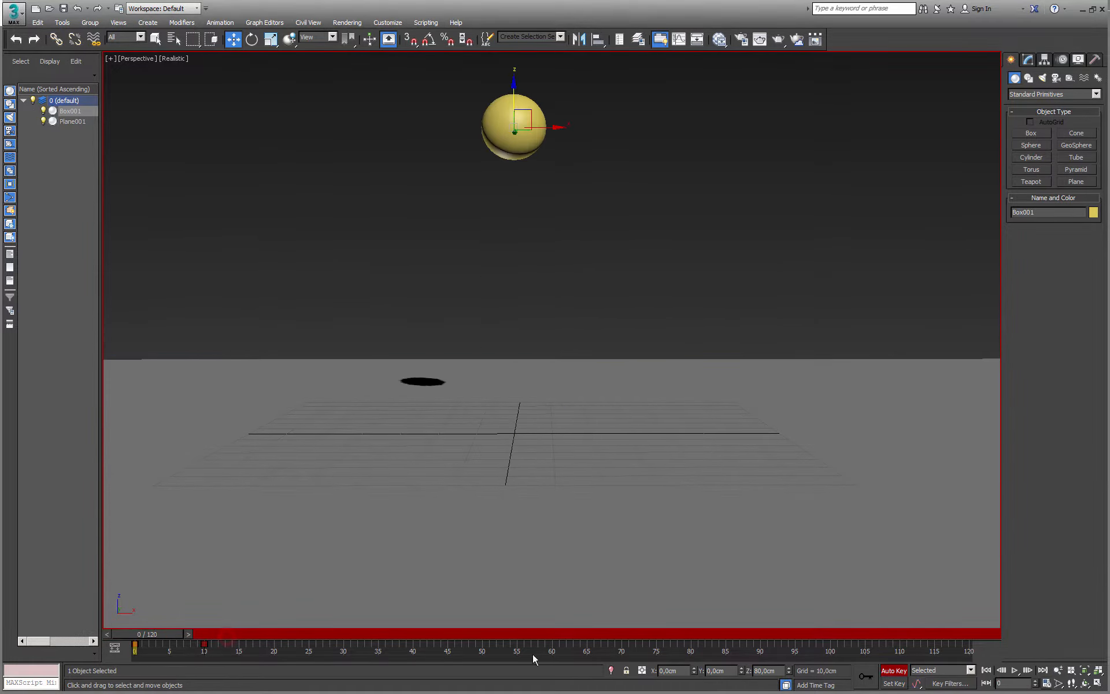
left_click(1014, 670)
left_click_drag(334, 634, 292, 635)
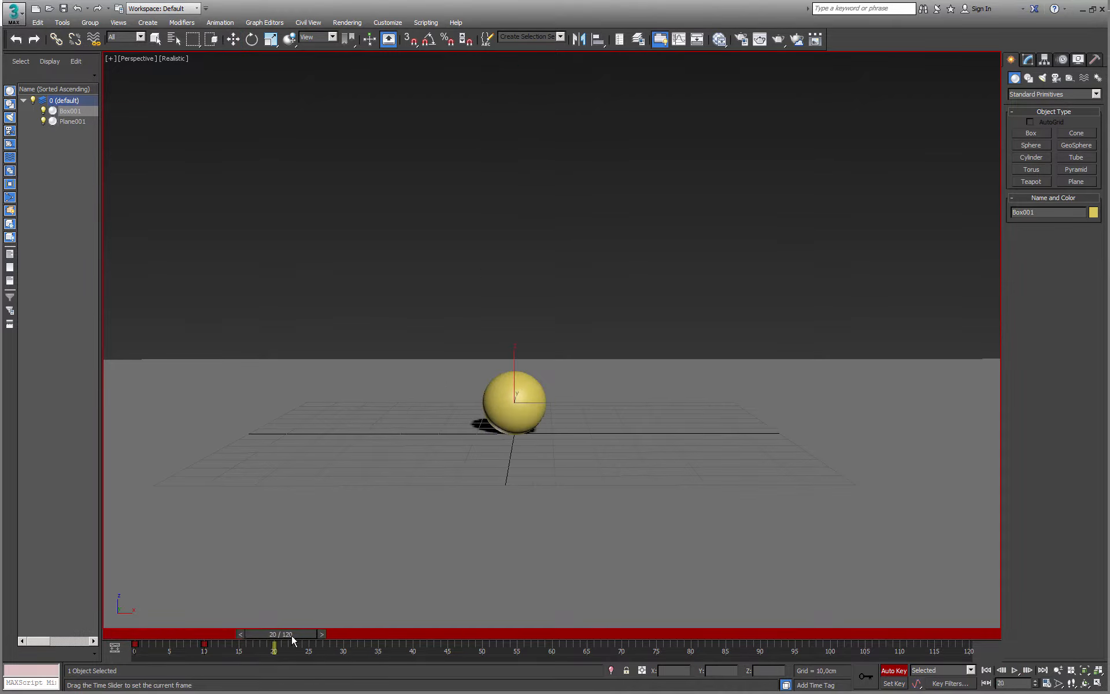
key("w")
mouse_move(168, 647)
left_mouse_down()
mouse_move(112, 654)
mouse_move(138, 647)
mouse_move(272, 661)
mouse_move(220, 642)
mouse_move(149, 642)
left_mouse_up()
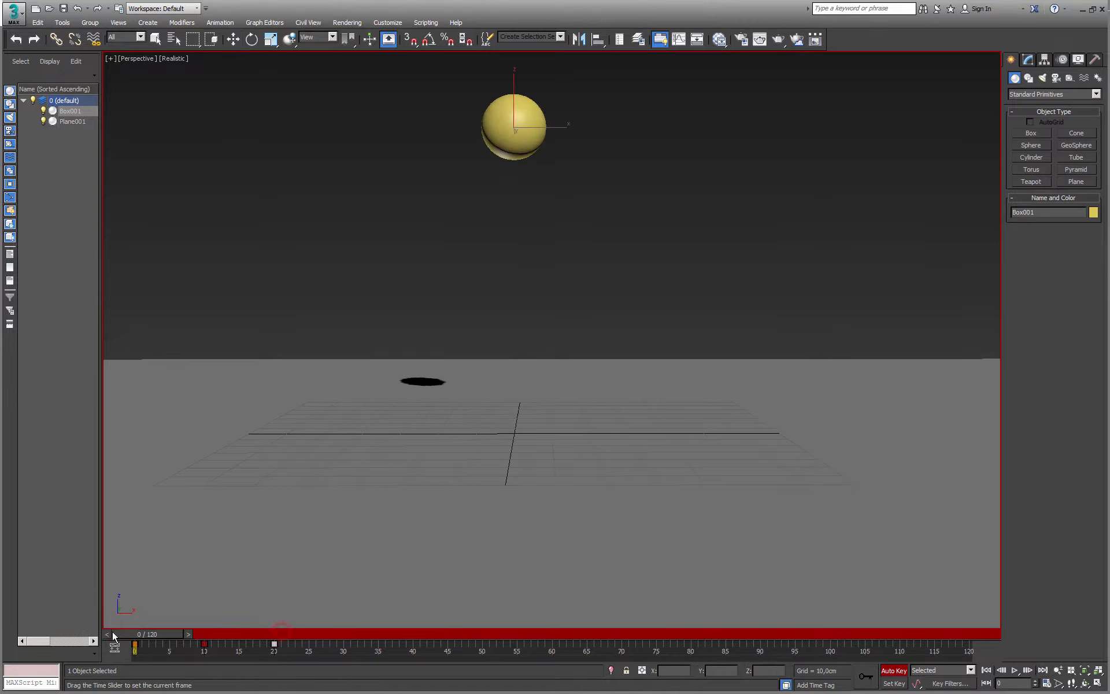
left_click(1014, 671)
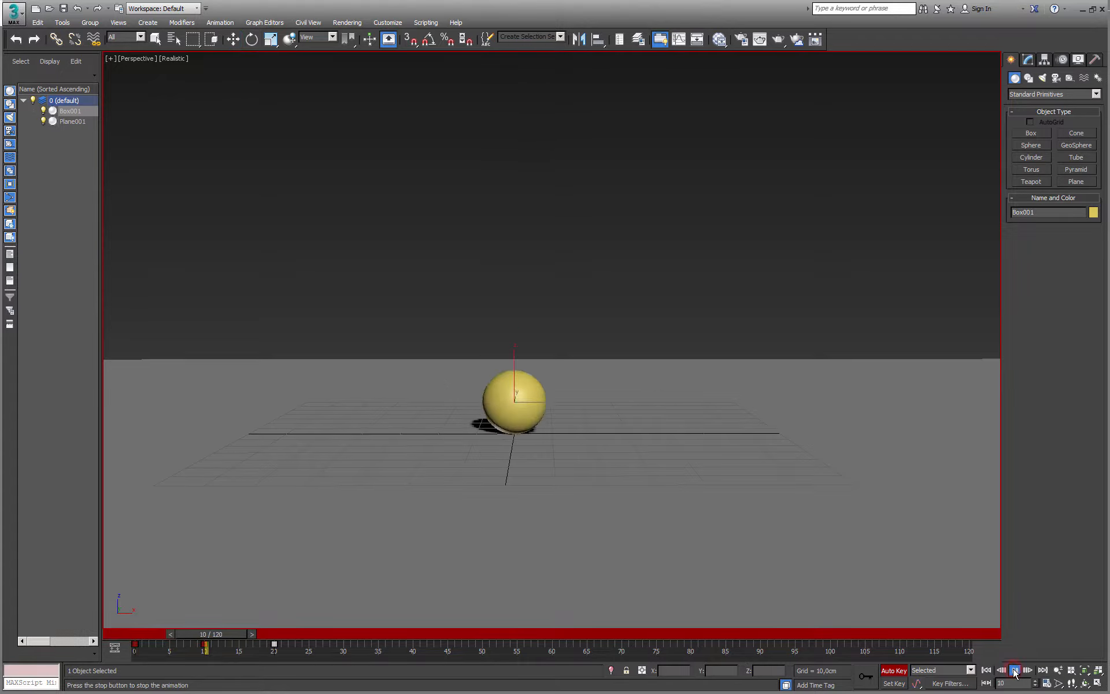
left_click(1014, 671)
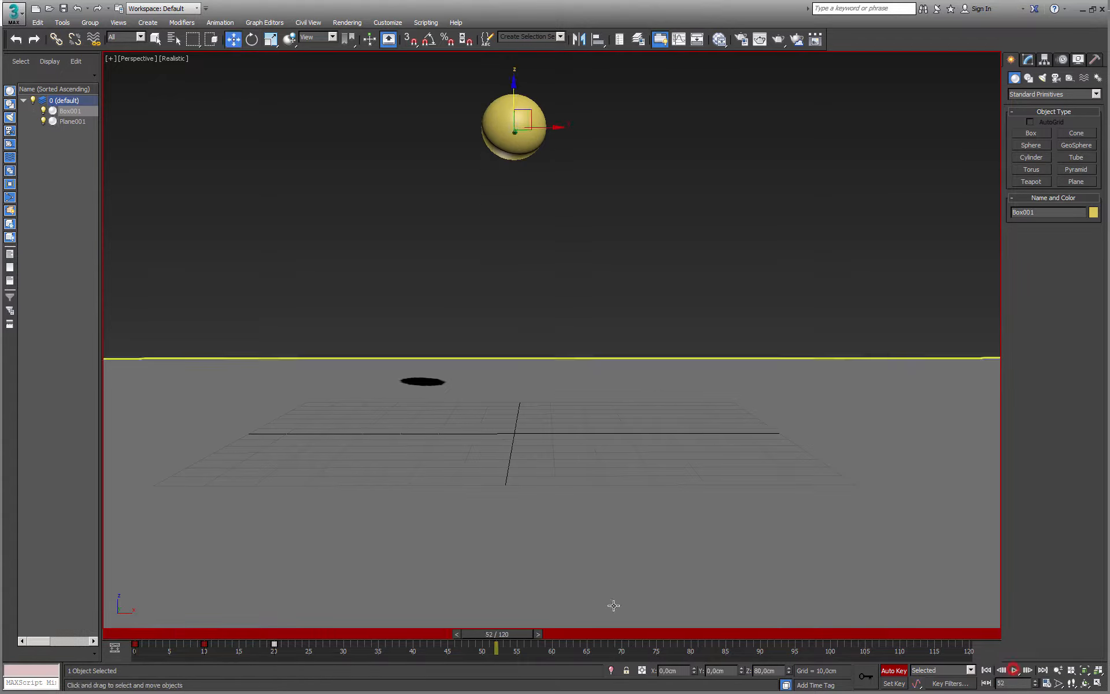
- Set the out-of-range type of the ball's animation curves to Cycle in the Curve Editor and close the editor
right_click(516, 292)
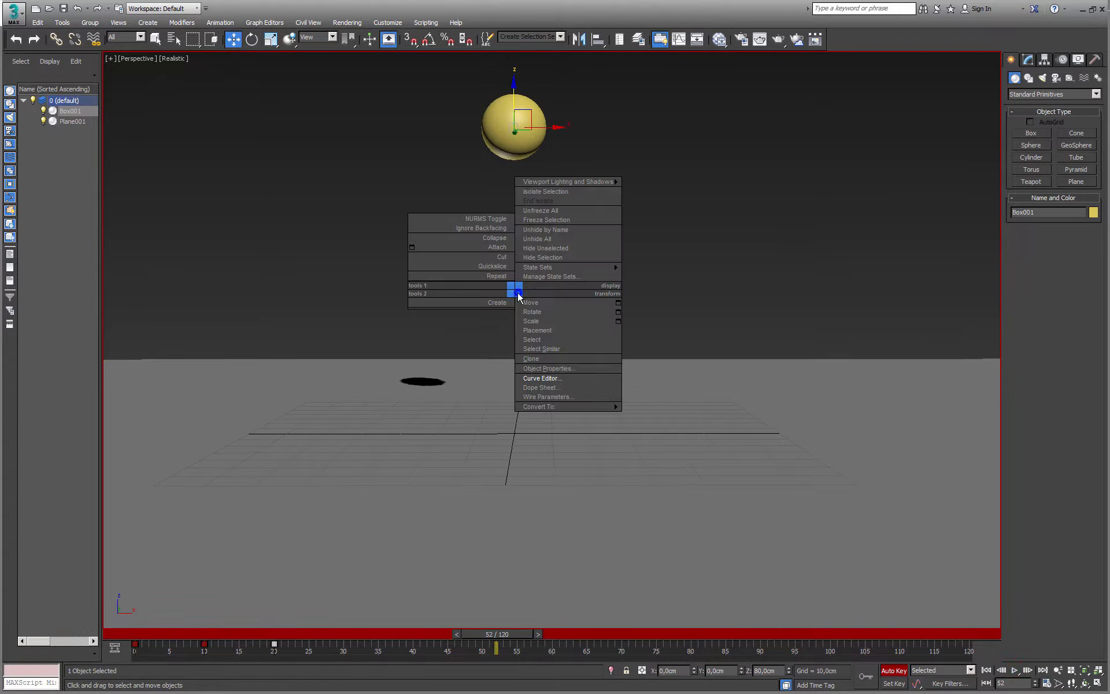
left_click(538, 377)
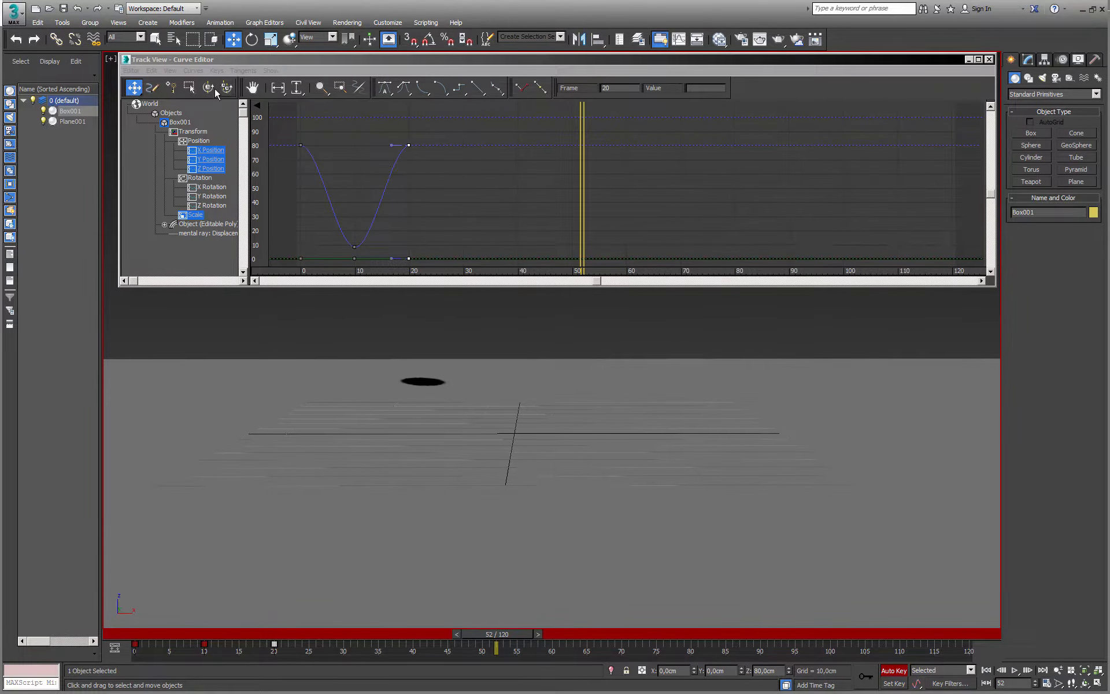
left_click(151, 70)
mouse_move(174, 122)
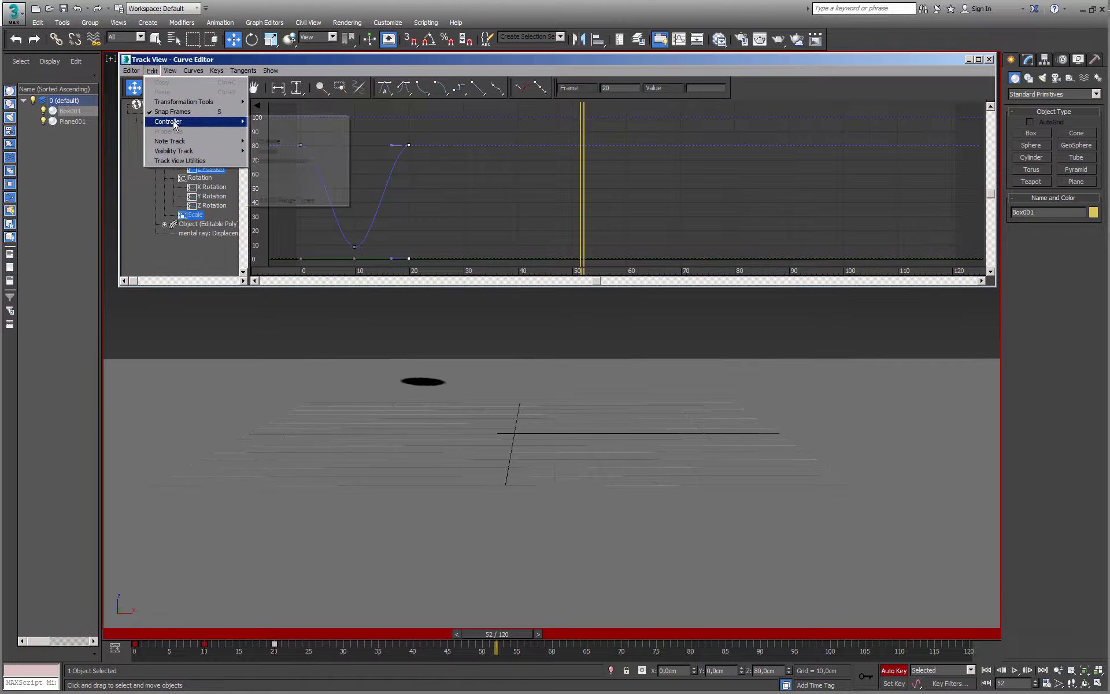
left_click(281, 197)
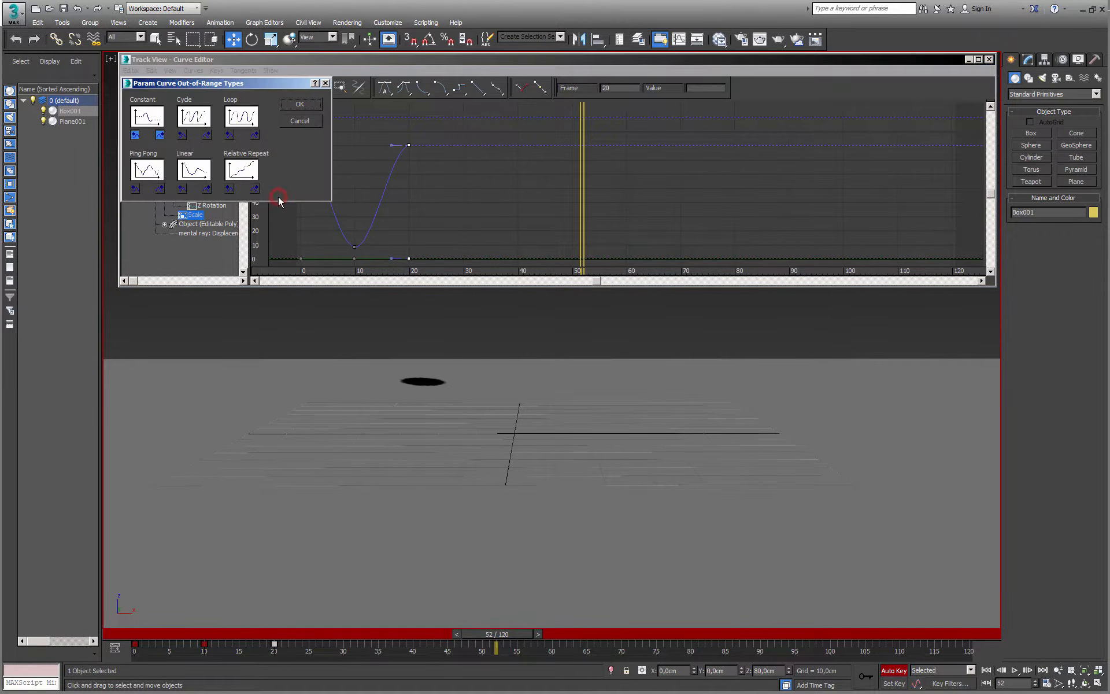
left_click(194, 117)
left_click(300, 104)
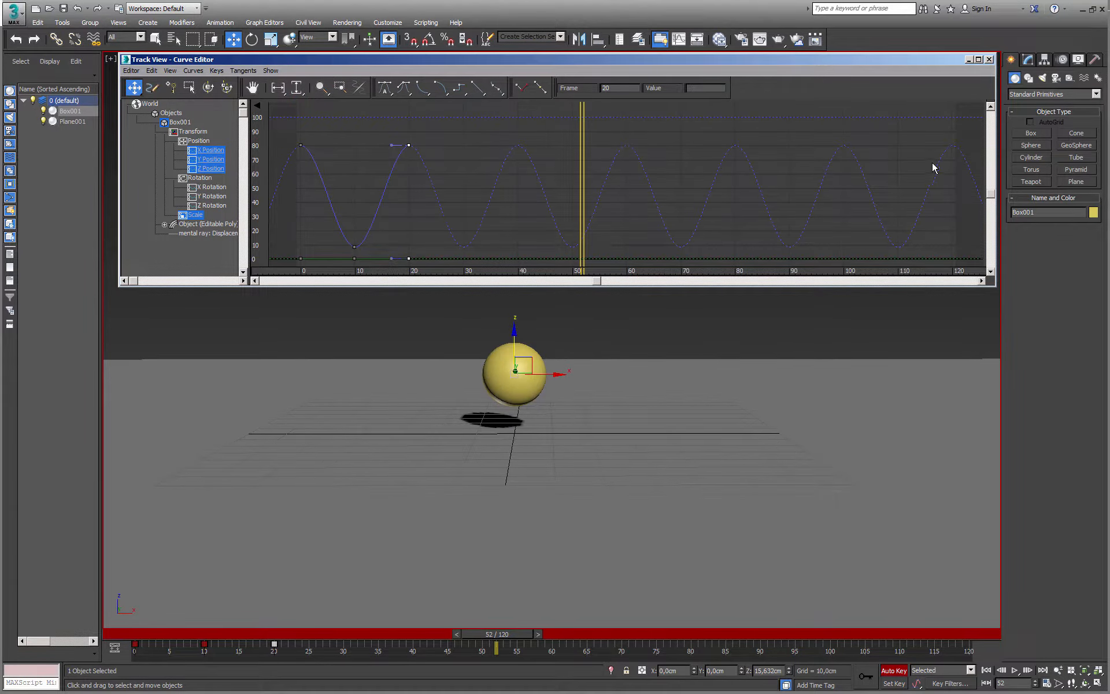
left_click(990, 59)
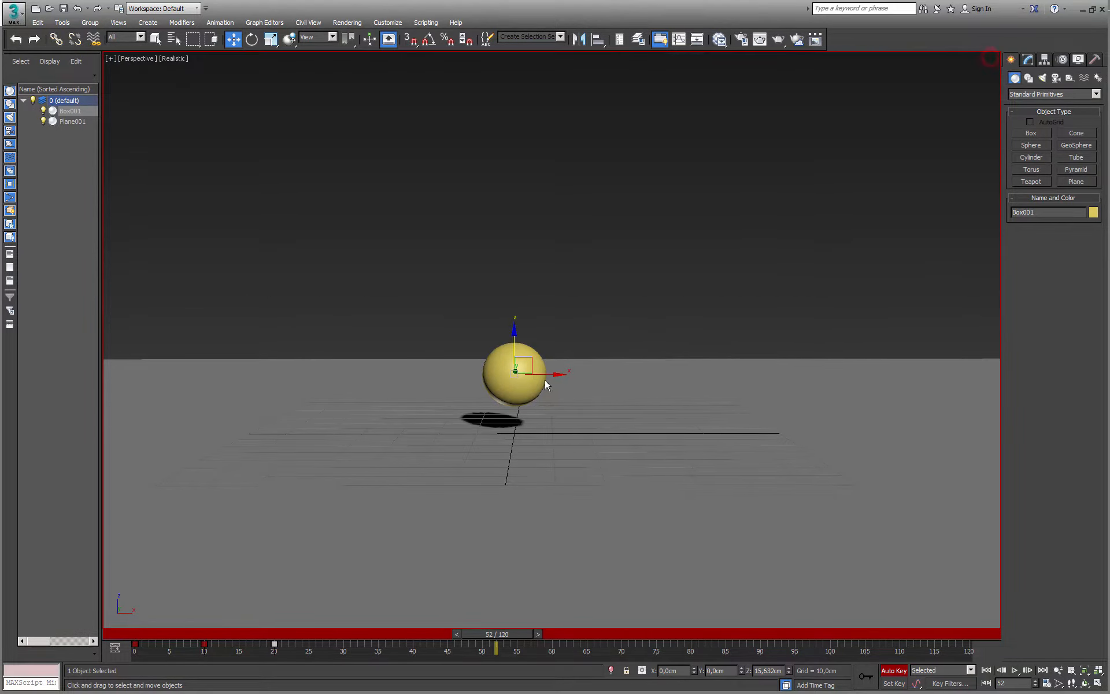
- Play back the repeating bounce from the start and turn off Auto Key
left_click(113, 636)
key("w")
left_click(1015, 671)
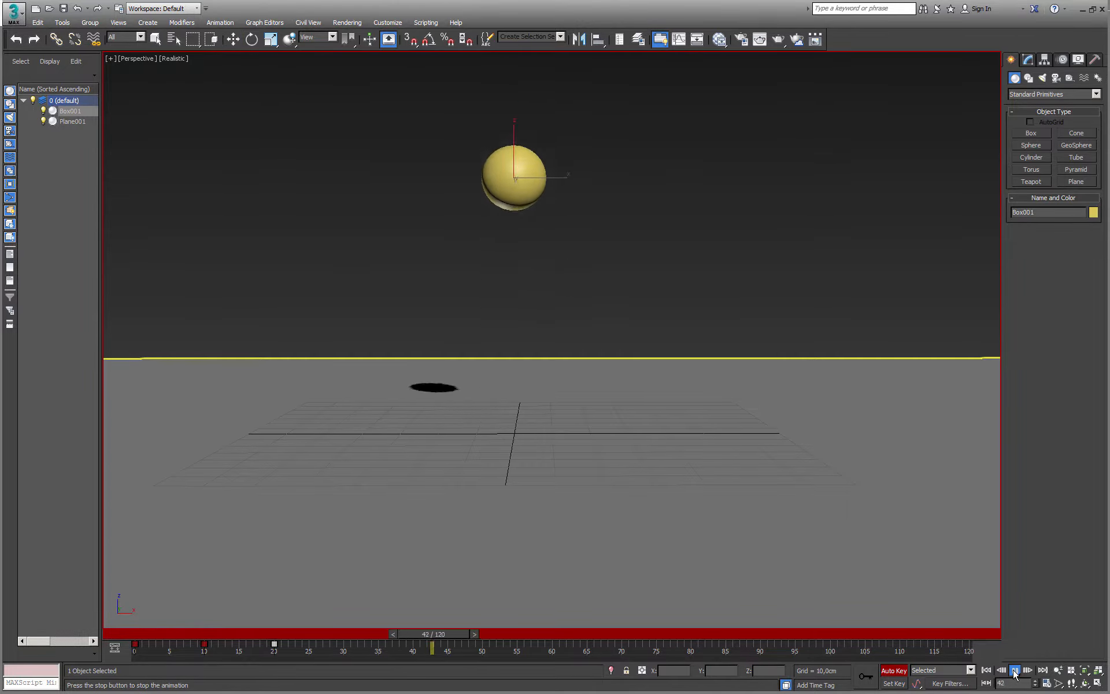
left_click(1014, 671)
left_click(894, 670)
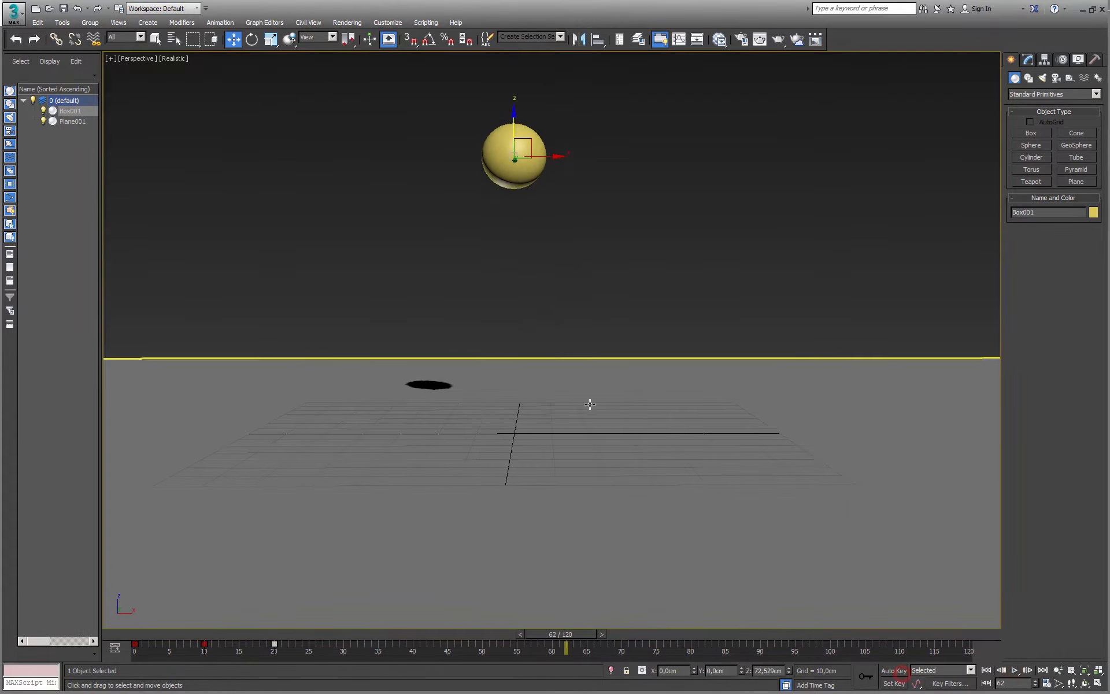
- Clone the animated ball along the X axis to about X 43.6 cm
middle_click_drag(590, 401, 380, 297, "alt")
mouse_move(377, 232)
left_mouse_down("shift")
mouse_move(516, 232)
mouse_move(545, 244)
left_mouse_up("shift")
left_click(556, 400)
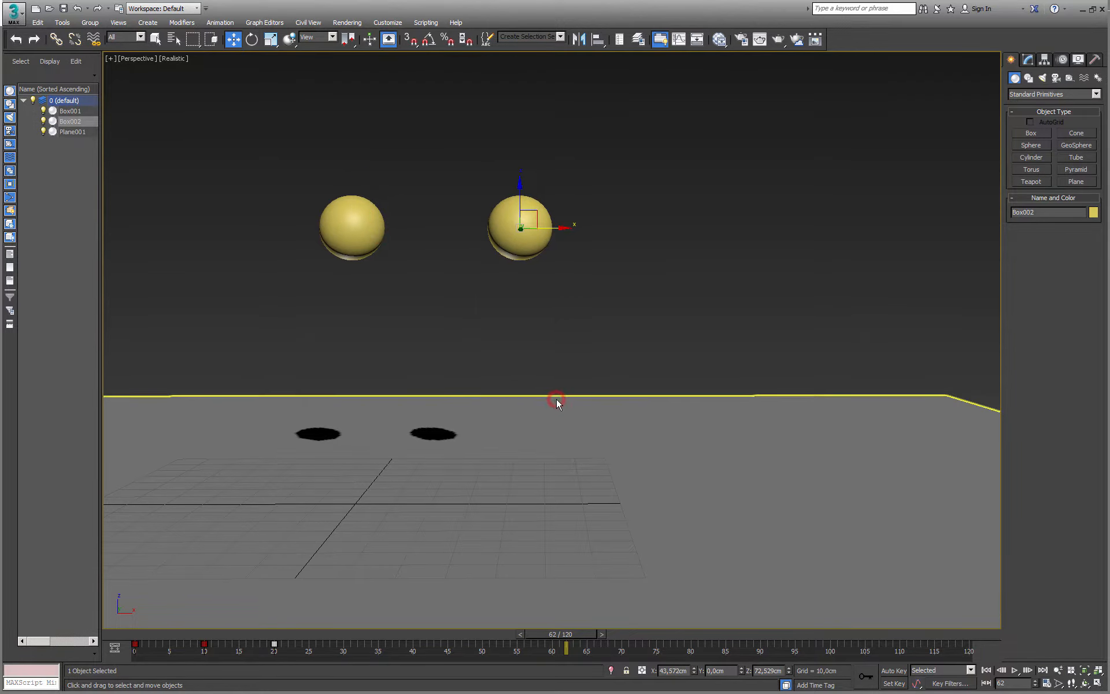
- Shift the second ball in the Front view to about X 40.1 cm and play back both balls
key("alt+w")
scroll(827, 227, "down", 2)
mouse_move(827, 227)
middle_mouse_down()
mouse_move(776, 228)
mouse_move(667, 332)
middle_mouse_up()
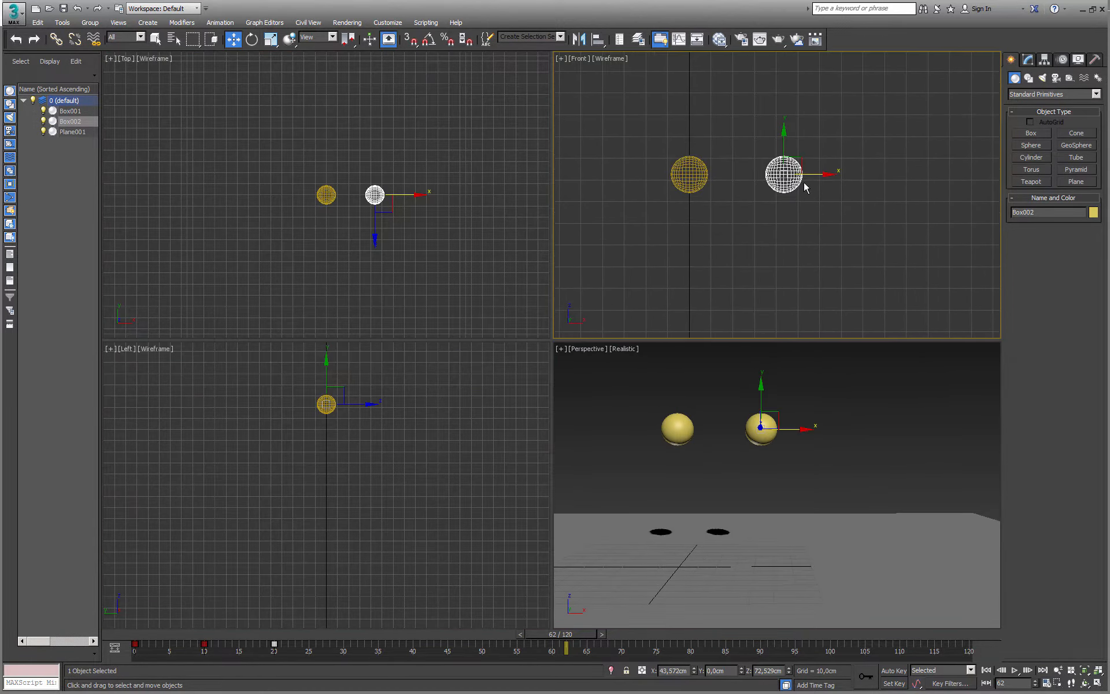
left_click_drag(811, 176, 803, 176)
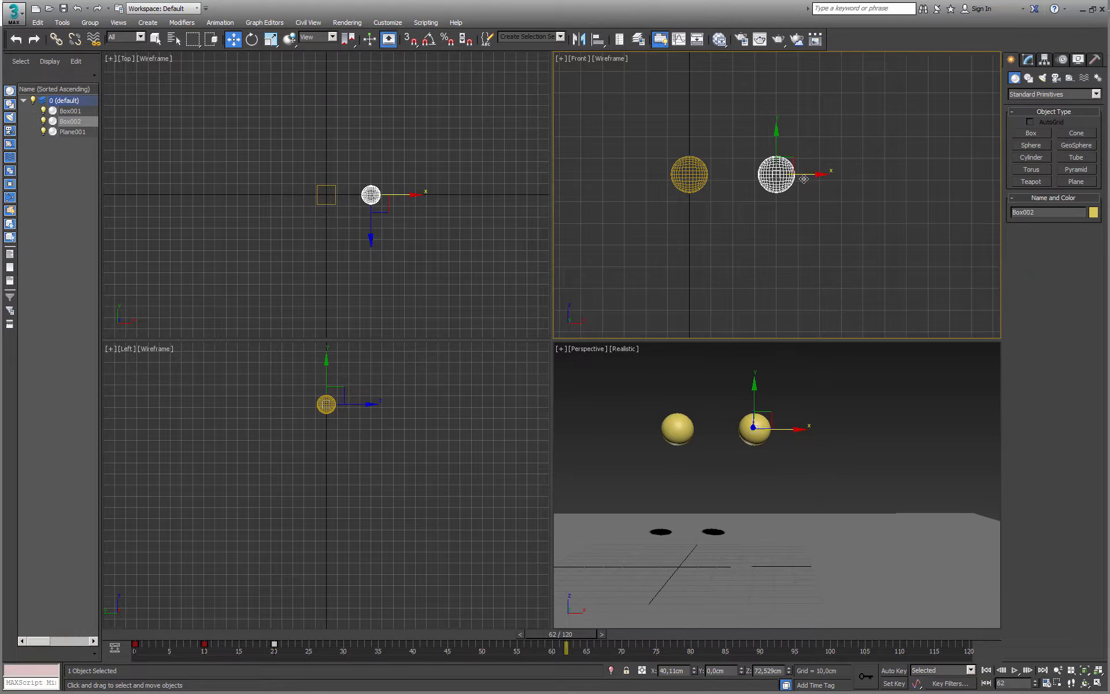
left_click(743, 417)
key("alt+w")
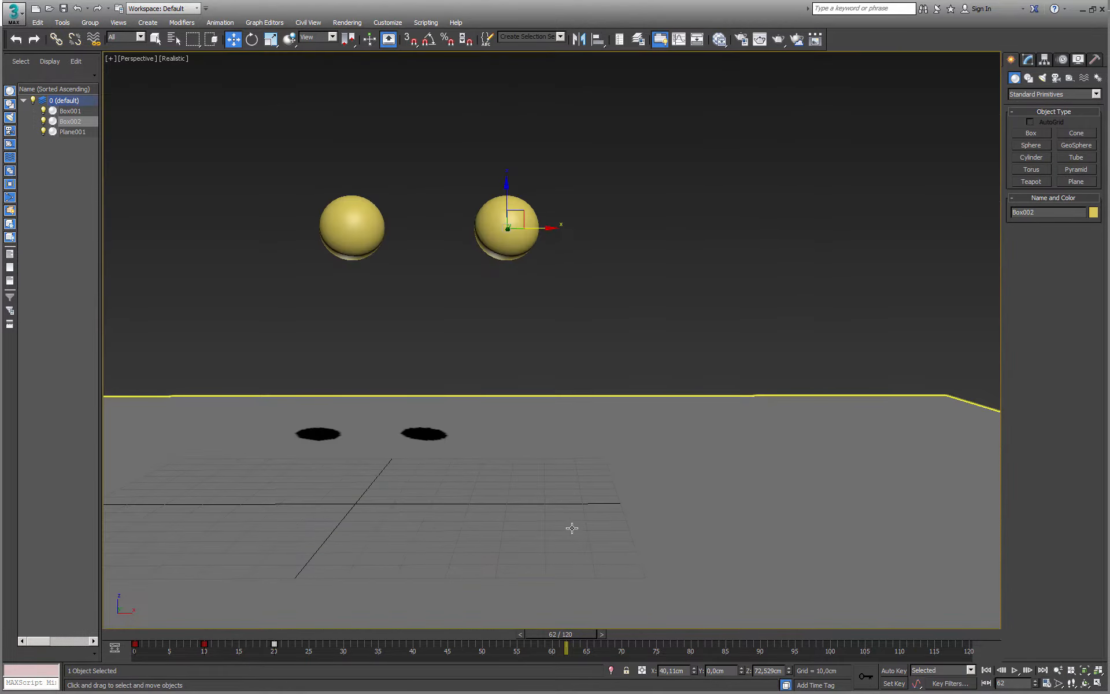
left_click(1015, 670)
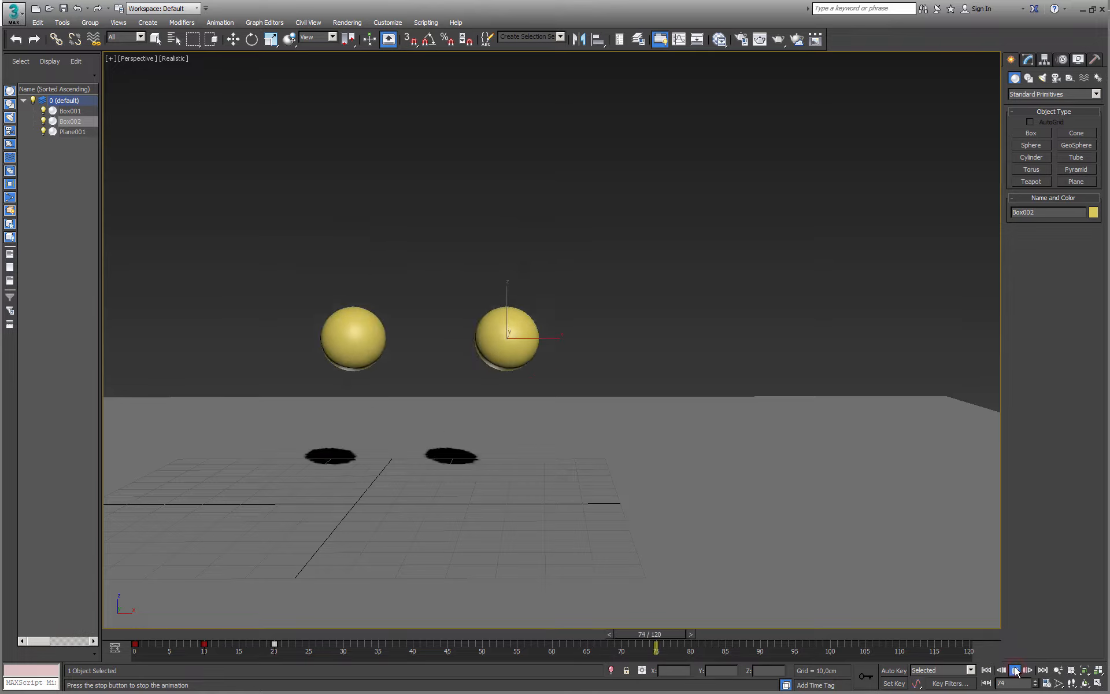
left_click(1015, 671)
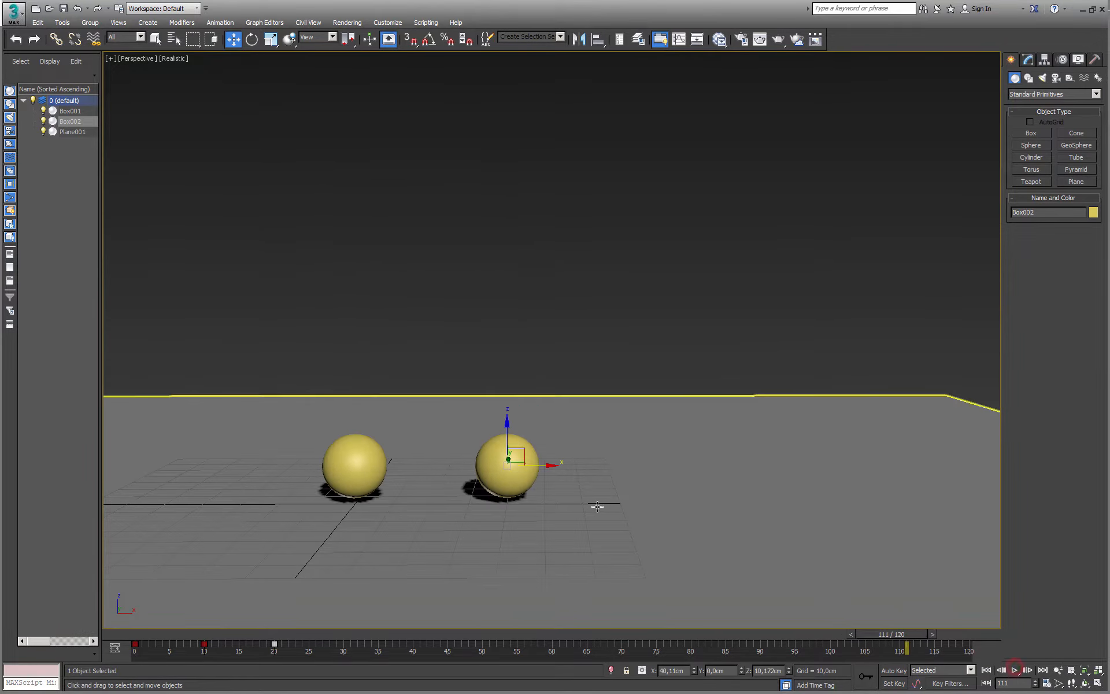
- Set the tangents of the second ball's Z Position key at frame 10 to Fast in the Curve Editor and close it
right_click(534, 470)
left_click(558, 556)
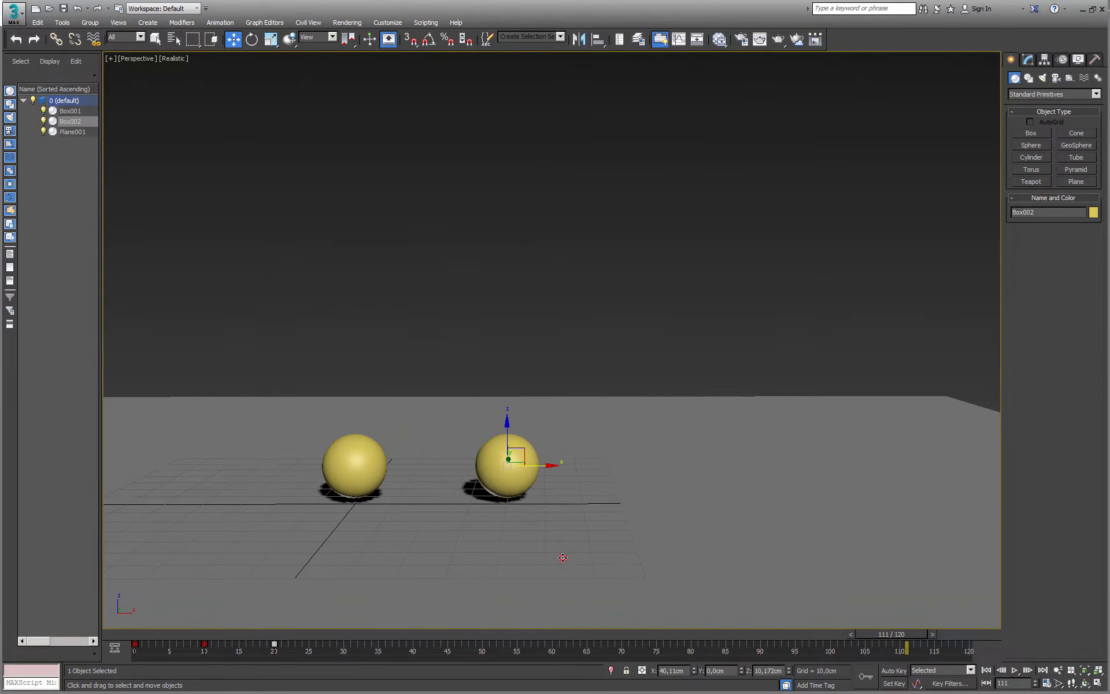
left_click_drag(365, 249, 345, 243)
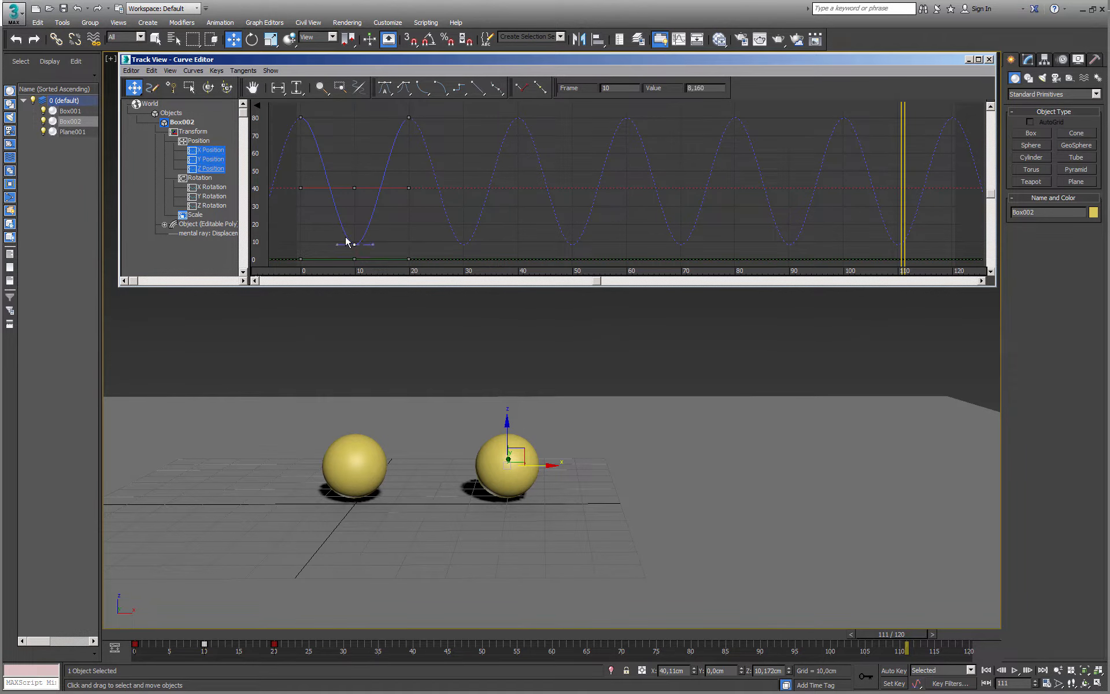
left_click(202, 169)
scroll(365, 223, "up", 5)
middle_click_drag(441, 225, 572, 205)
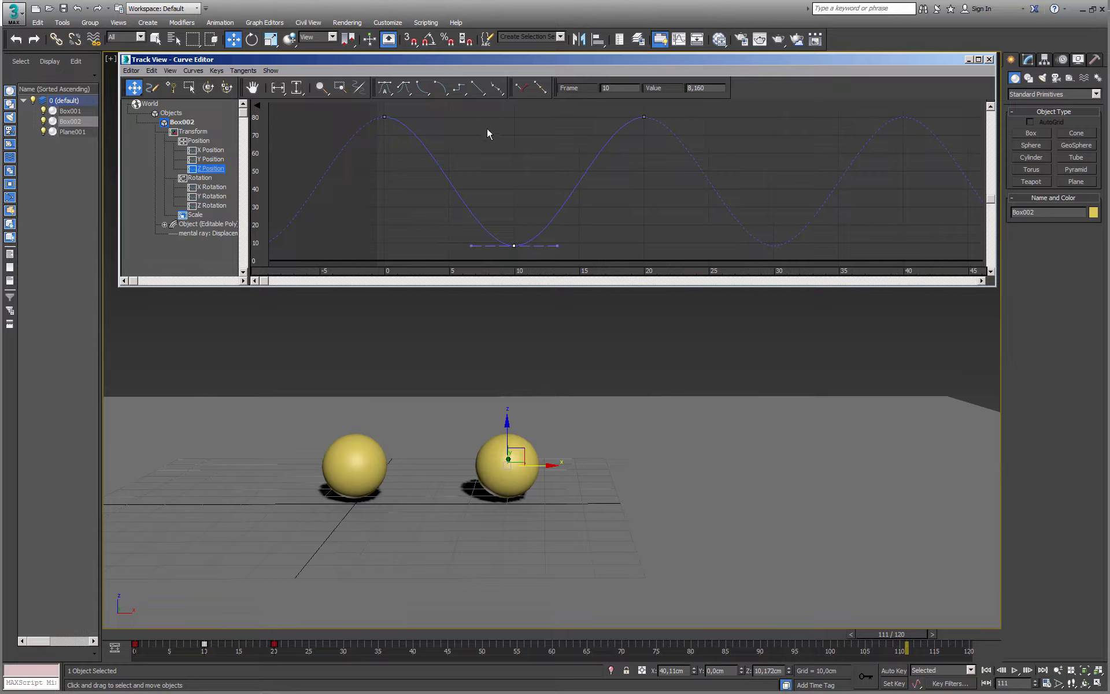
left_click(423, 89)
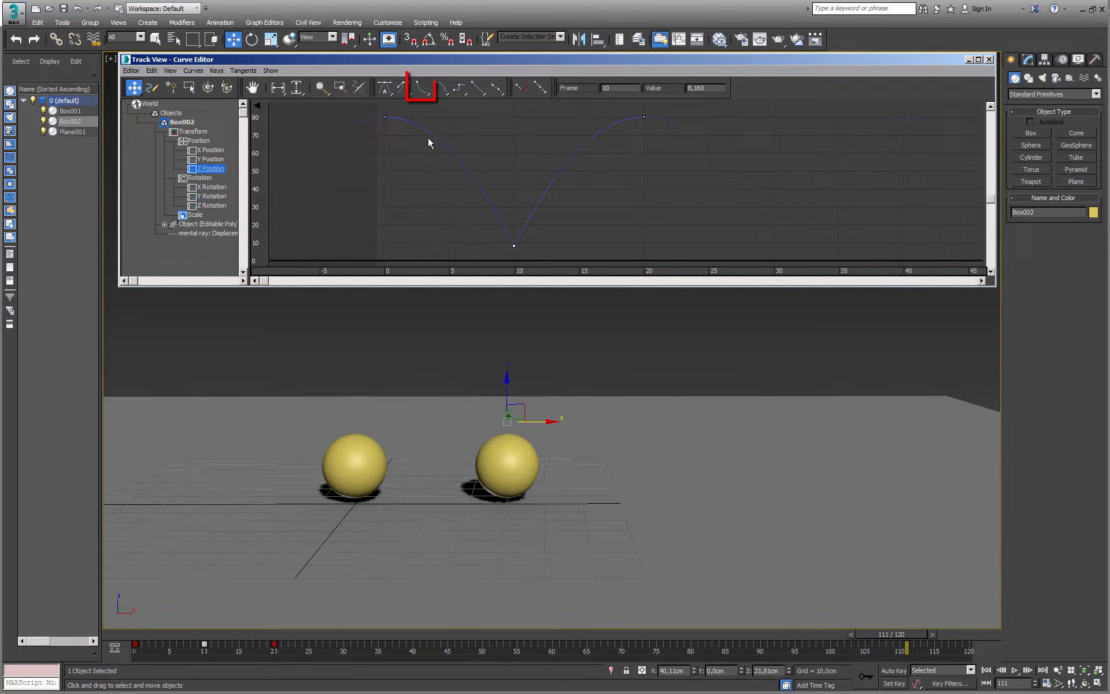
left_click(989, 60)
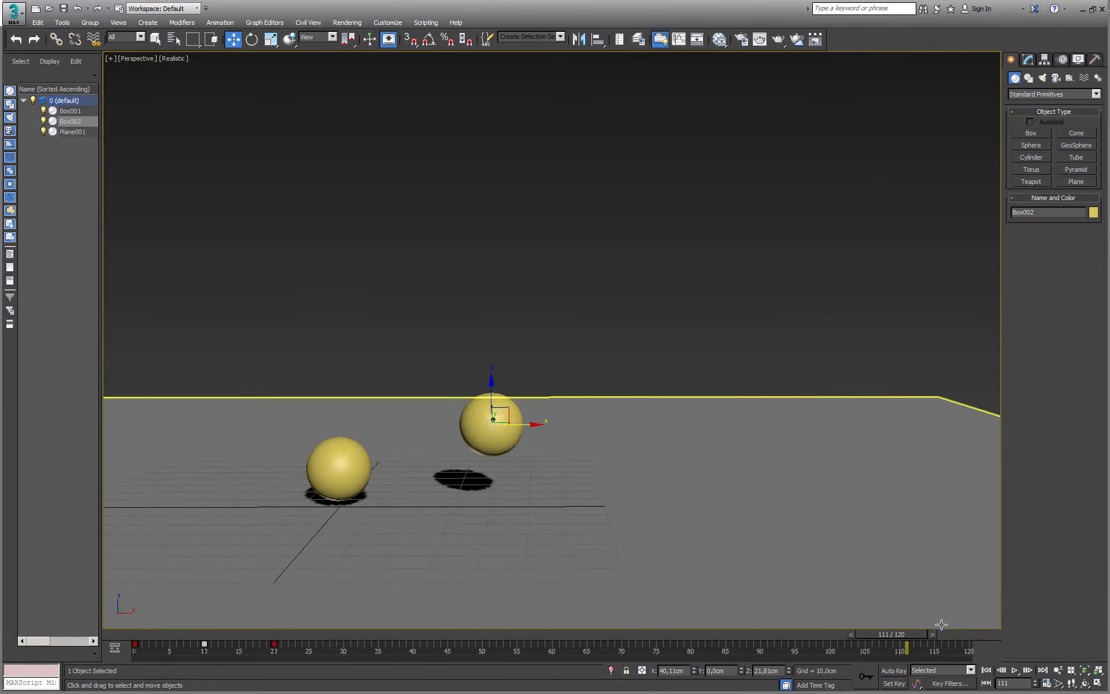
- Play back the two bounces and clone the second ball along the X axis to about X 78.7 cm
left_click(1016, 670)
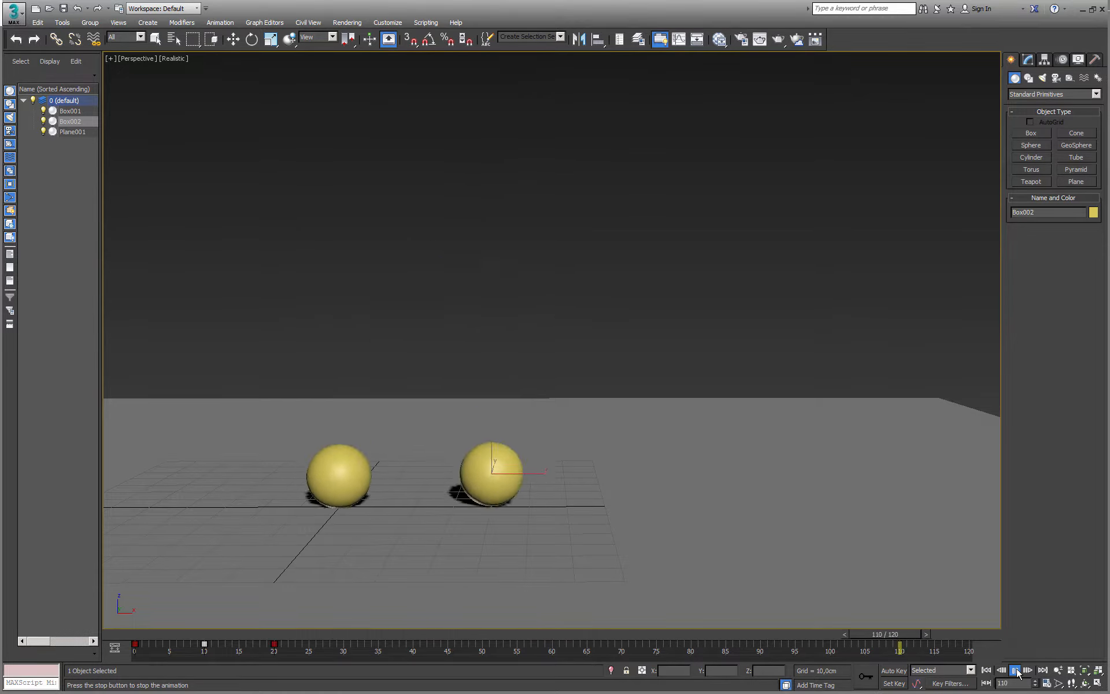
left_click(1015, 670)
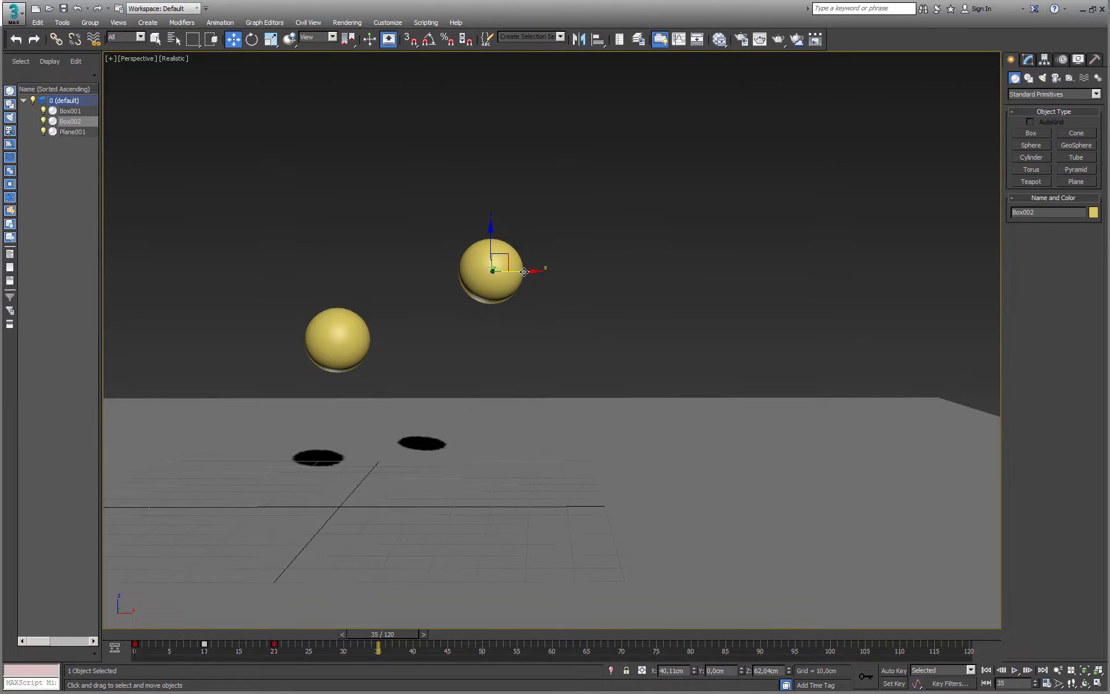
left_click_drag(523, 272, 672, 275, "shift")
left_click(557, 399)
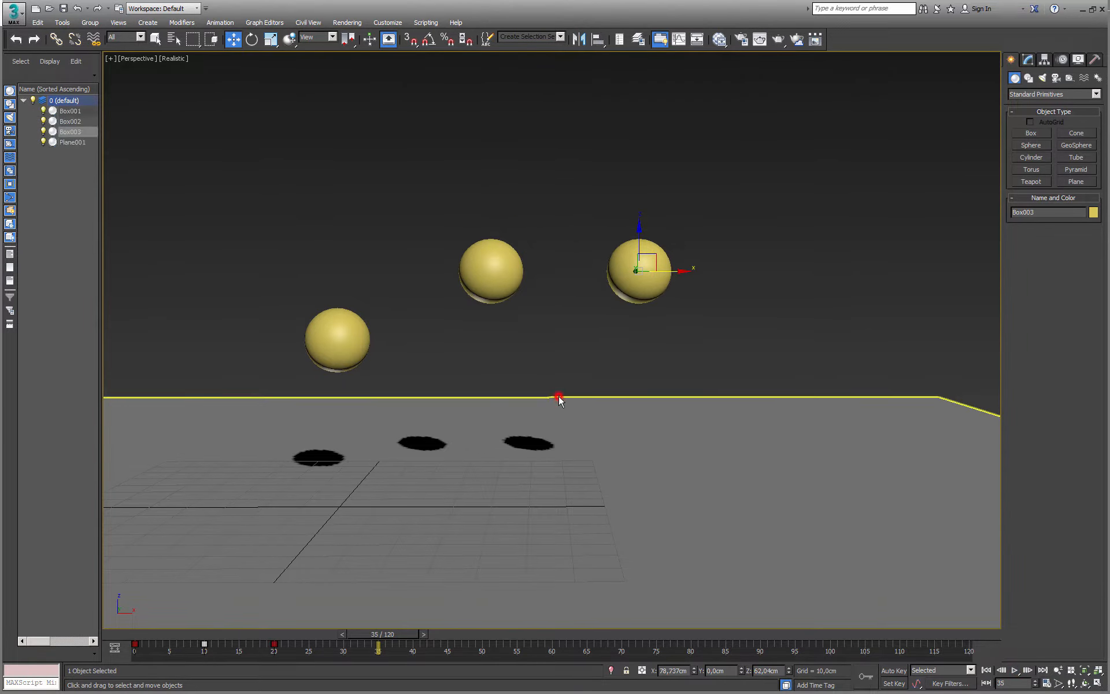
- Shift the third ball along the X axis in the Front view to about X 79.7 cm
key("alt+w")
middle_click_drag(830, 225, 897, 194)
scroll(768, 229, "up", 2)
scroll(903, 199, "down", 1)
middle_click_drag(870, 238, 761, 192)
right_click(788, 452)
key("alt+w")
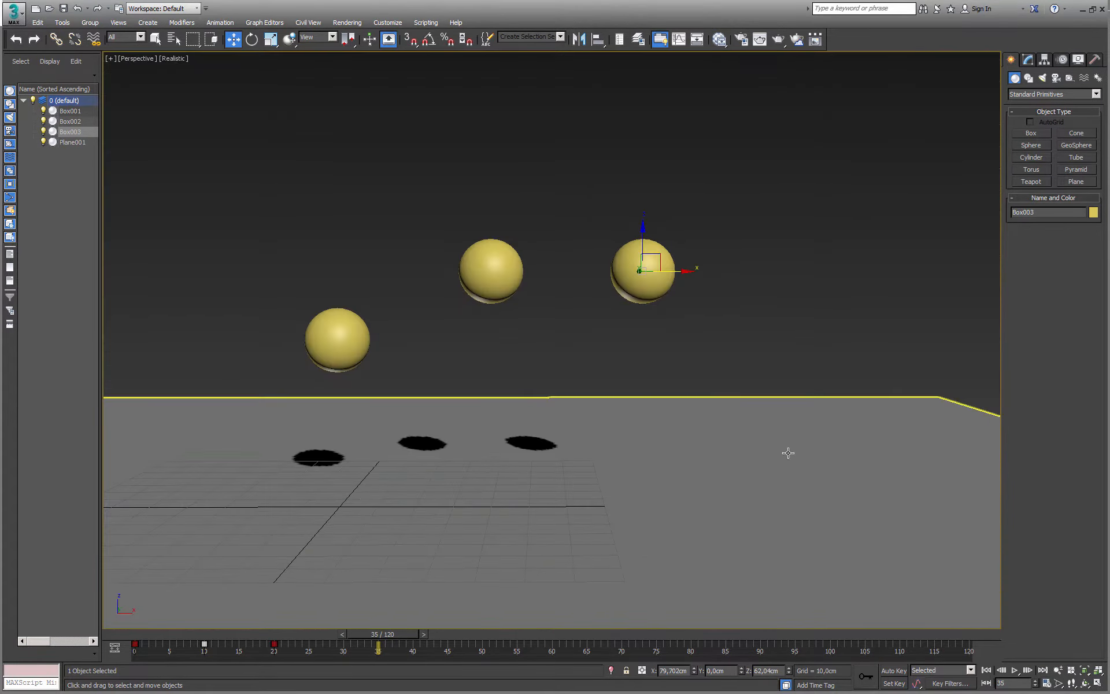
- In the Curve Editor, lengthen the horizontal tangent handles of the third ball's Z Position keys at frames 0 and 20, and close the editor
right_click(596, 452)
left_click(621, 538)
middle_click_drag(380, 186, 506, 206)
scroll(460, 198, "up", 3)
left_click(220, 169)
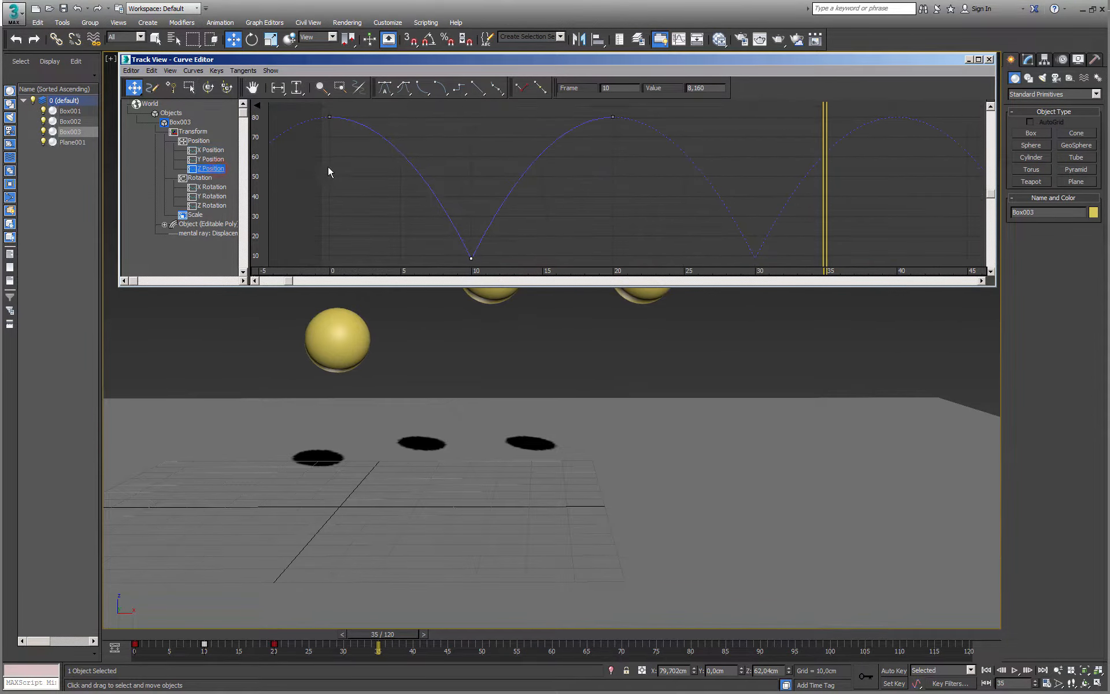
left_click_drag(318, 108, 636, 140)
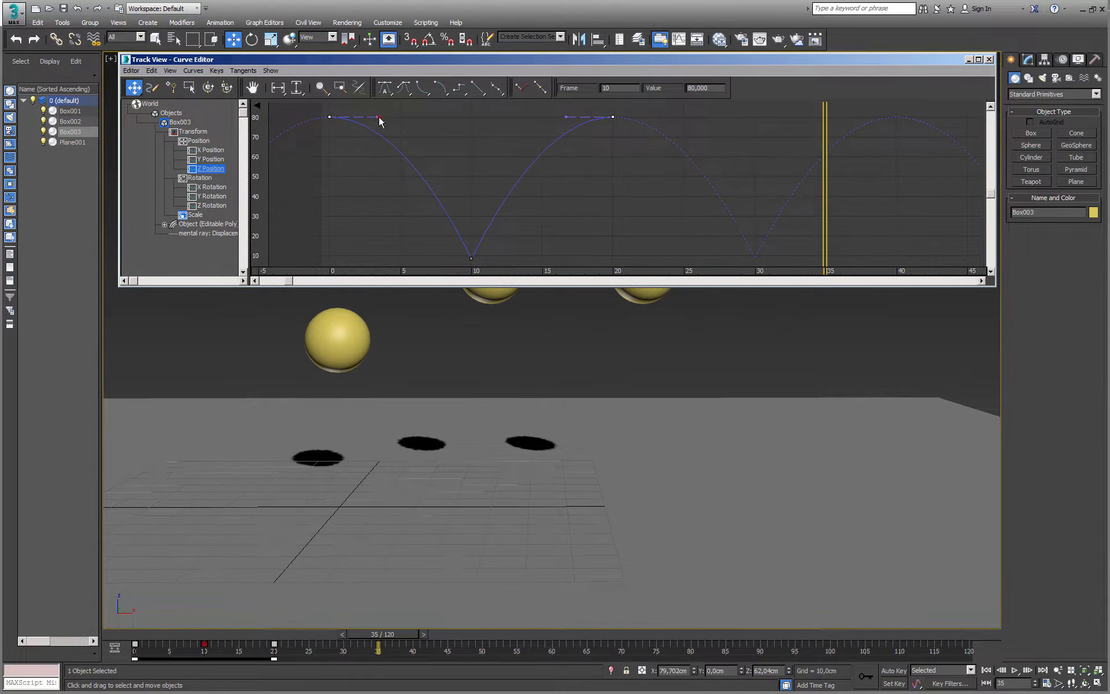
left_click_drag(380, 120, 416, 123)
left_click_drag(622, 139, 567, 116)
left_click_drag(317, 111, 411, 126, "ctrl")
left_click_drag(566, 118, 521, 118)
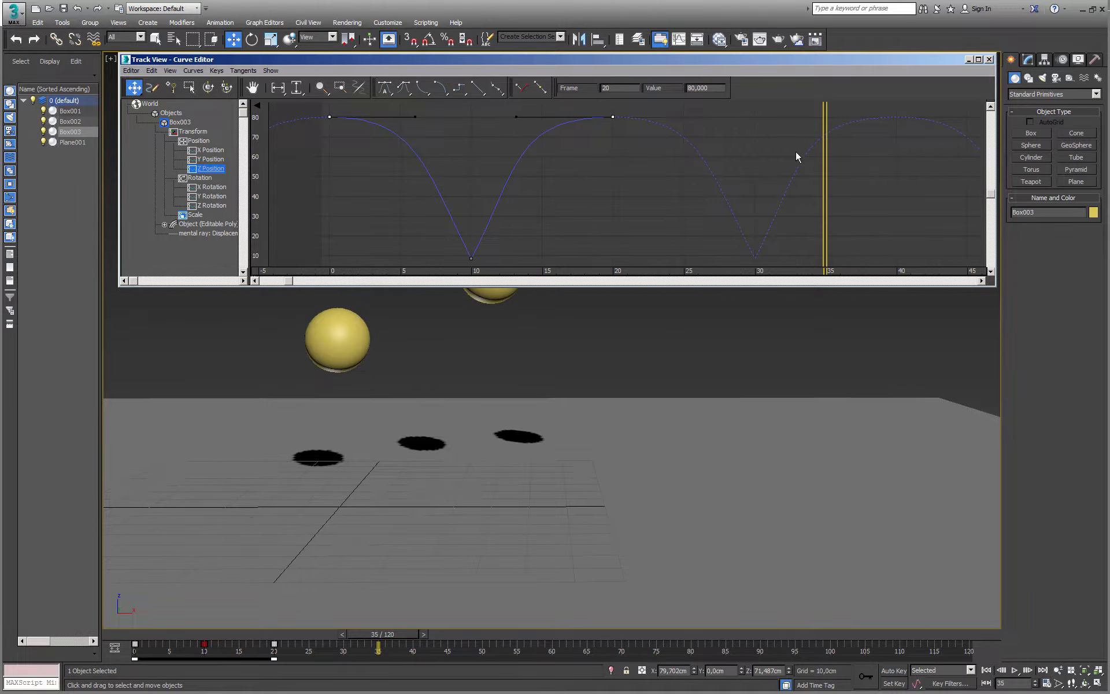
left_click(989, 59)
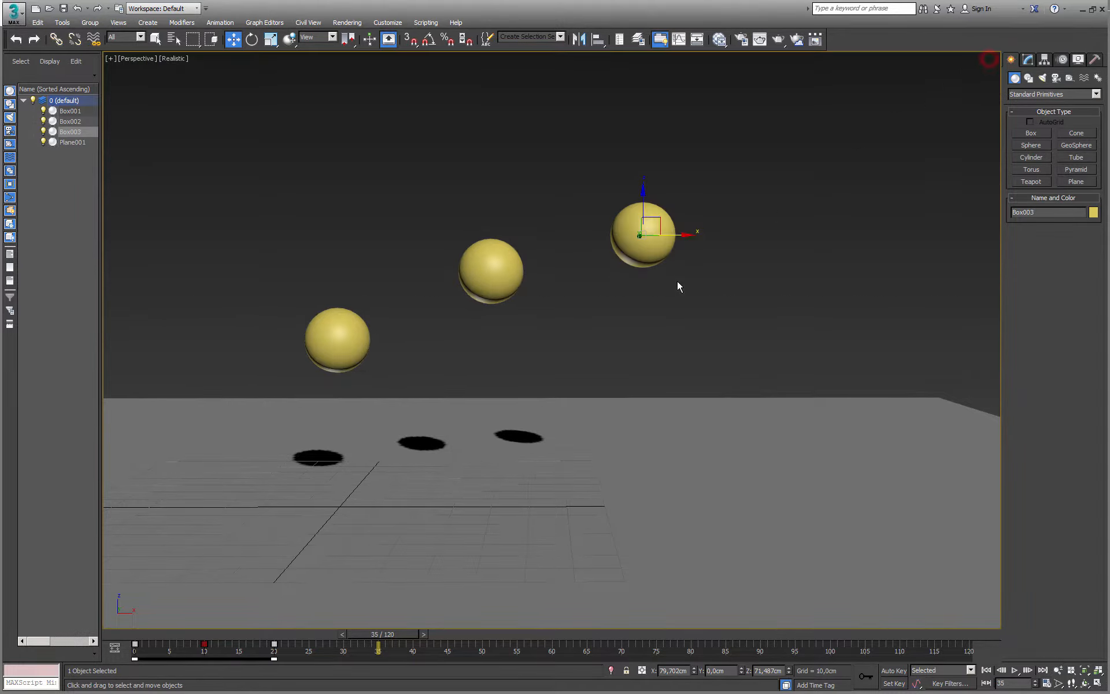
- Play back the three bouncing balls and return to frame 0
left_click(1015, 669)
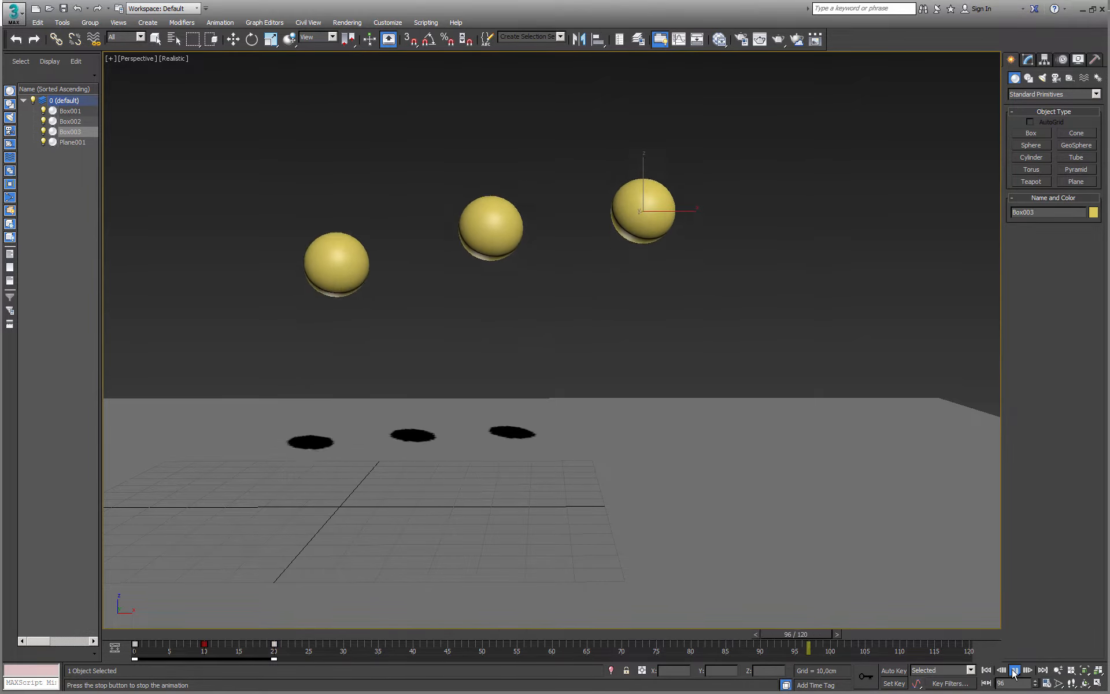
left_click(1014, 670)
left_click(134, 637)
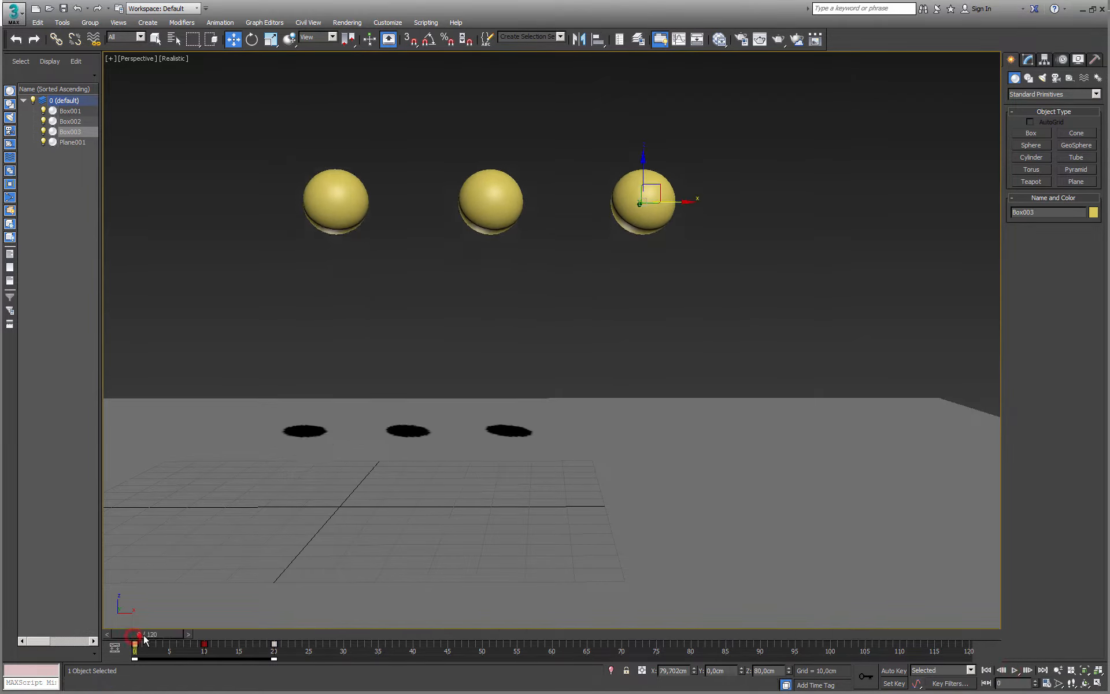
mouse_move(142, 635)
left_mouse_down()
mouse_move(261, 642)
mouse_move(136, 644)
left_mouse_up()
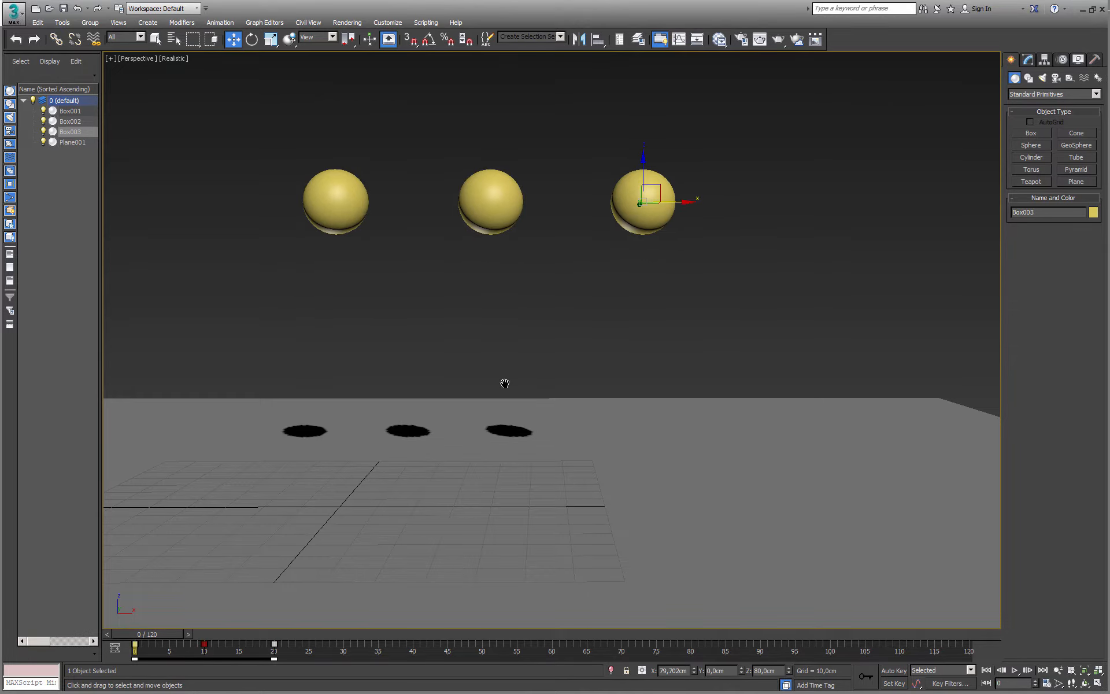
- Clone the third ball as a copy along the X axis to about X 117.3 cm
middle_click_drag(653, 251, 493, 291)
left_click_drag(514, 246, 646, 257, "shift")
left_click(562, 405)
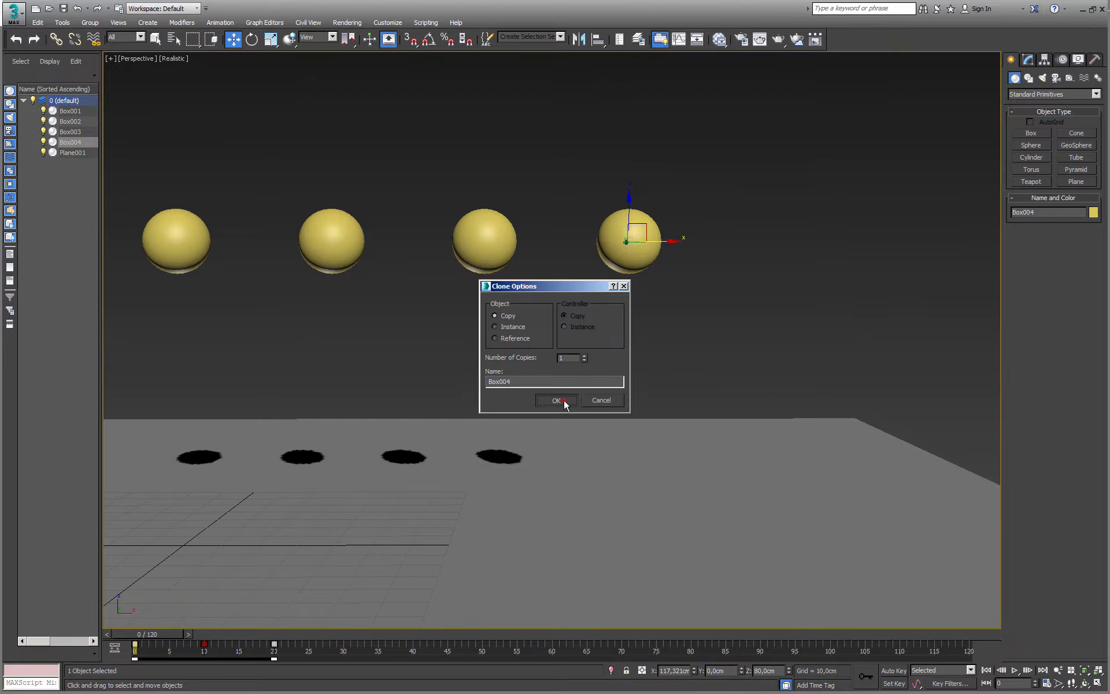
- Shift the fourth ball along the X axis in the Front view to about X 120.1 cm
key("alt+w")
middle_click_drag(827, 261, 837, 280)
scroll(837, 279, "up", 2)
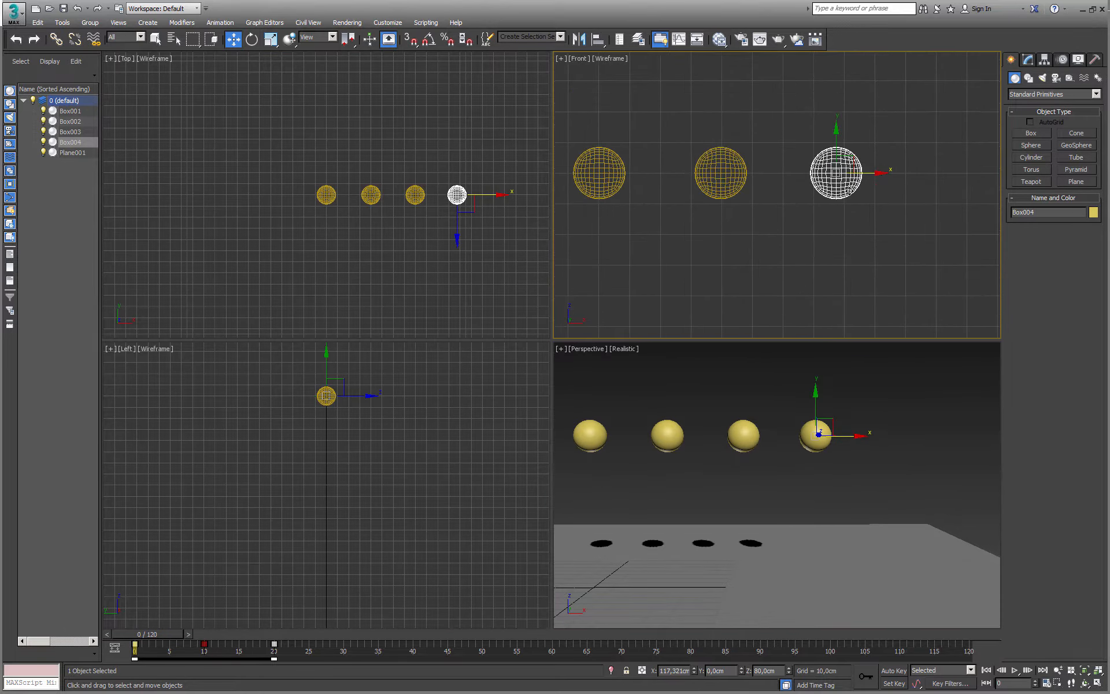
left_click_drag(875, 171, 885, 172)
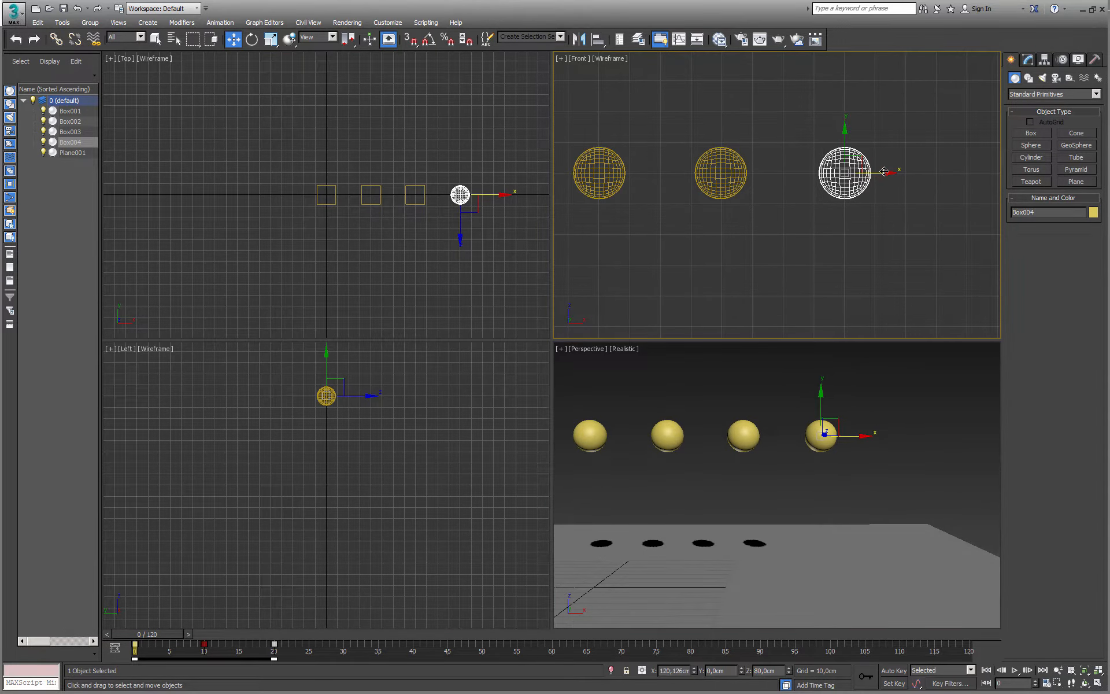
right_click(768, 460)
key("alt+w")
middle_click_drag(595, 400, 567, 387)
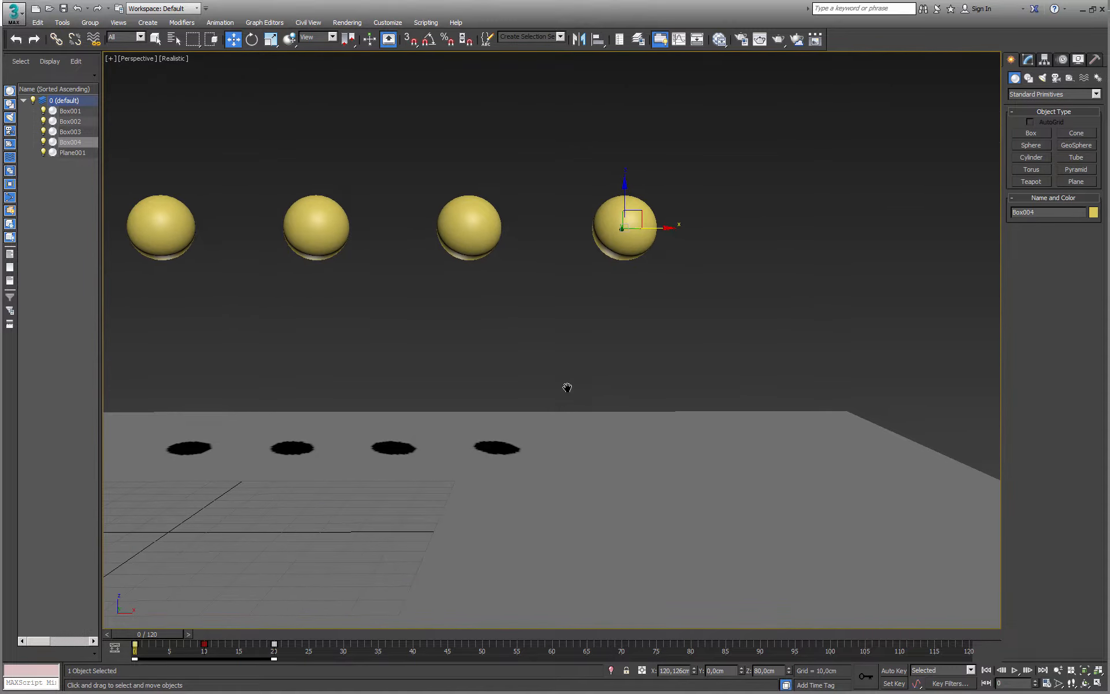
- Play back the four bouncing balls and stop the playback
left_click(1014, 669)
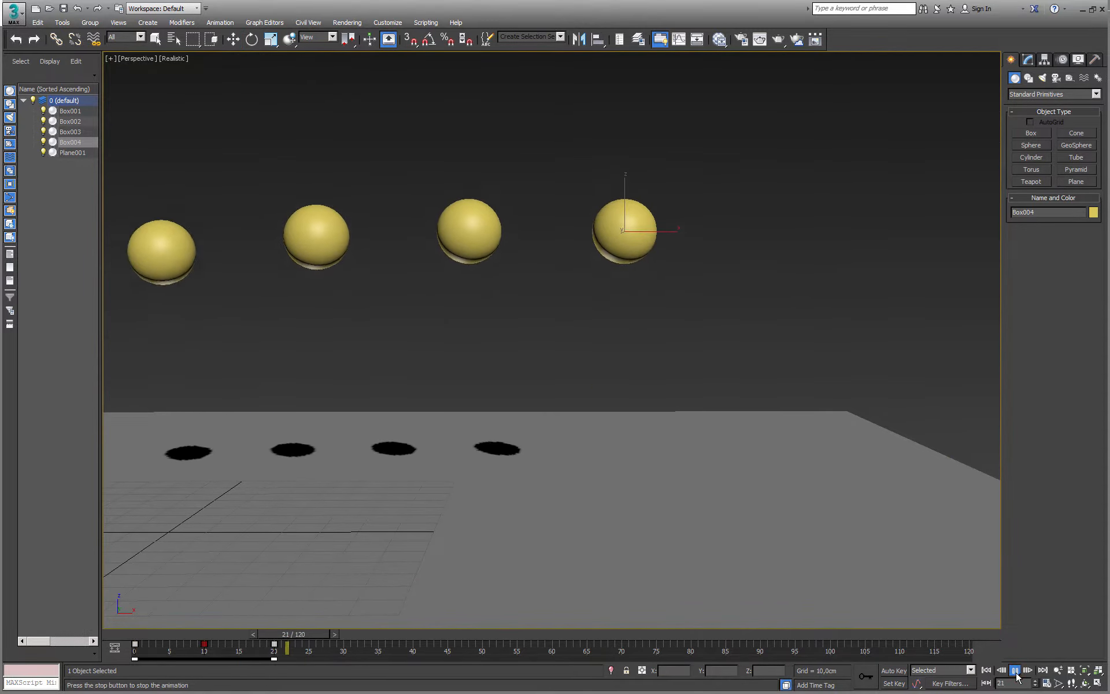
left_click(1015, 669)
key("w")
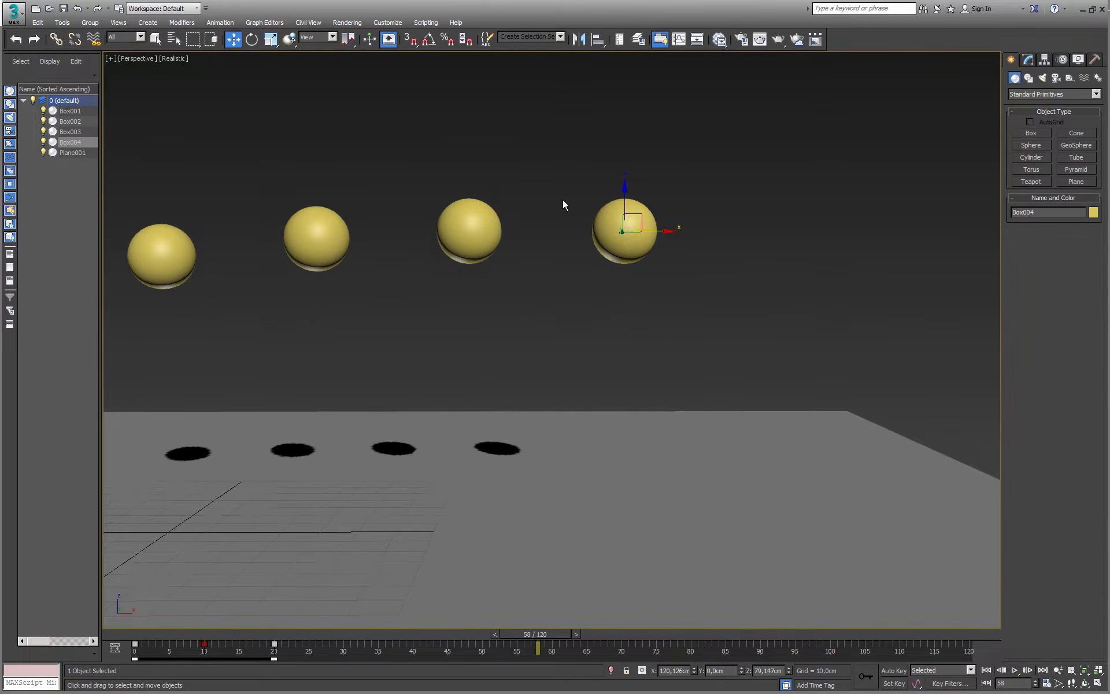
- Enable animation layers on the fourth ball for Position and Scale, leaving out Rotation
left_click(219, 22)
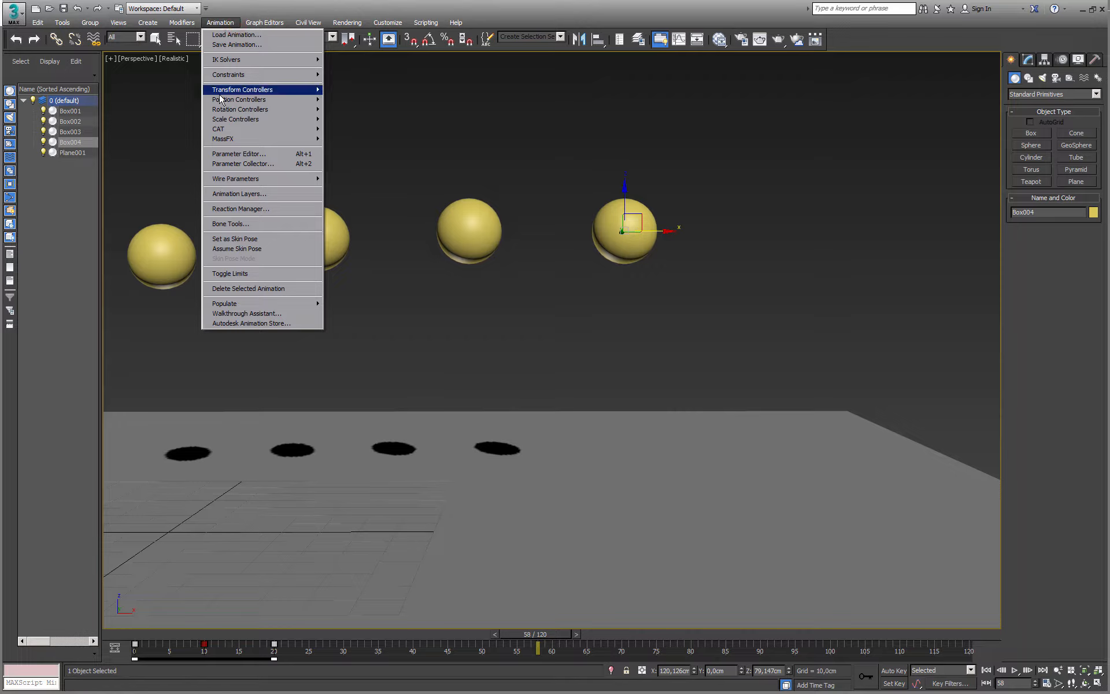
left_click(228, 194)
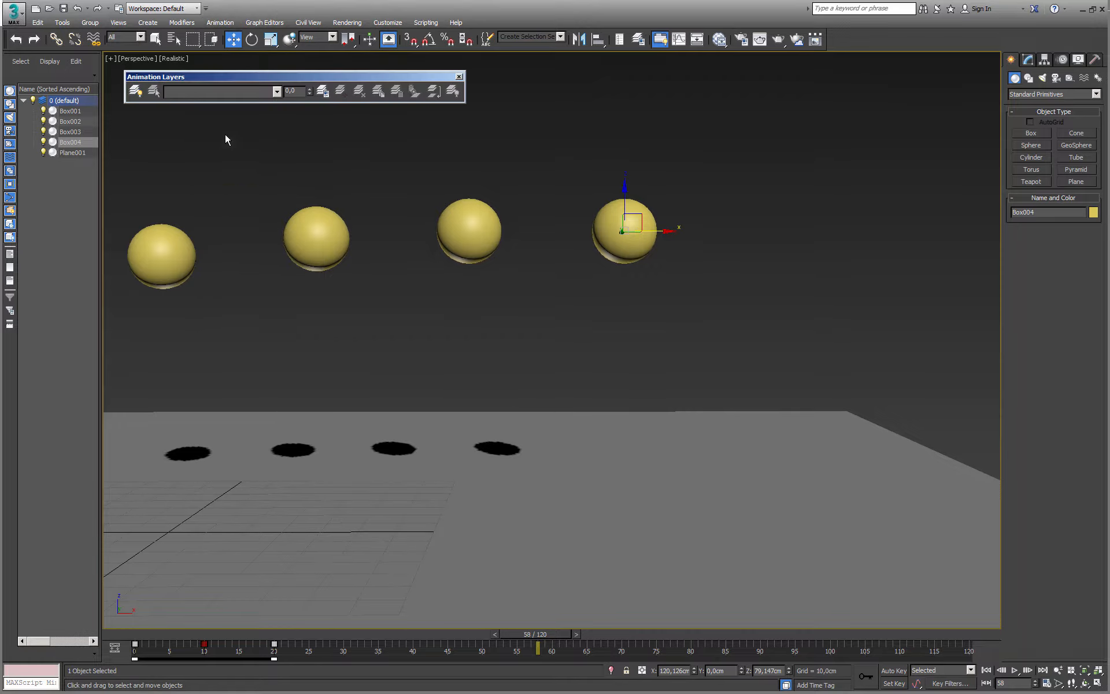
left_click(136, 91)
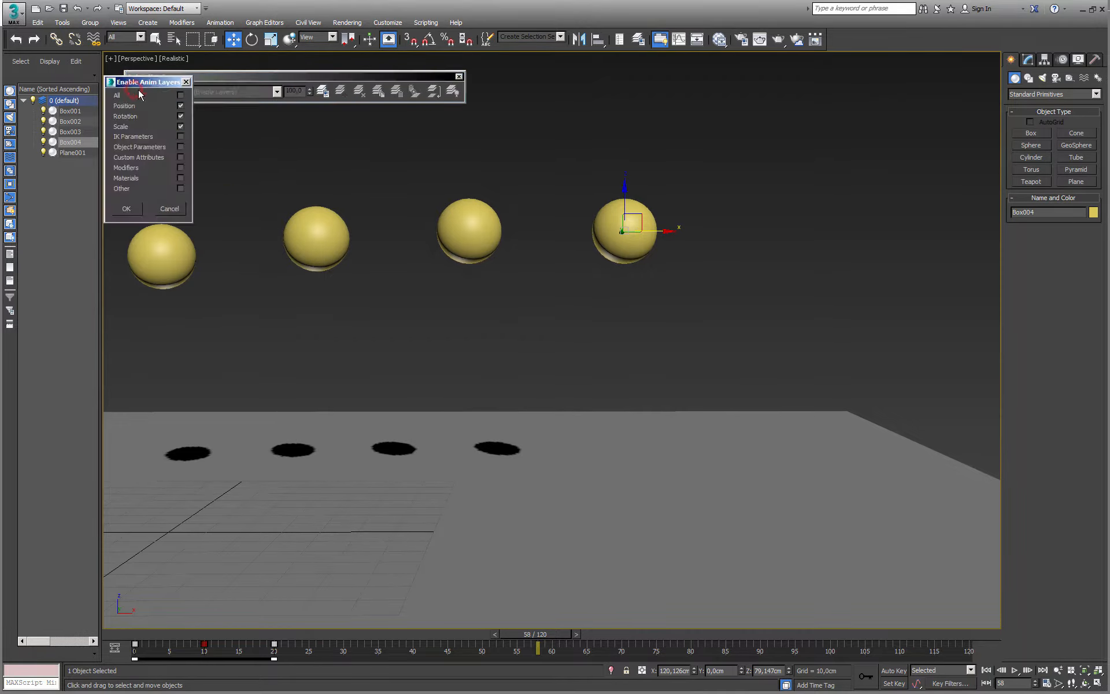
left_click(181, 116)
left_click(126, 208)
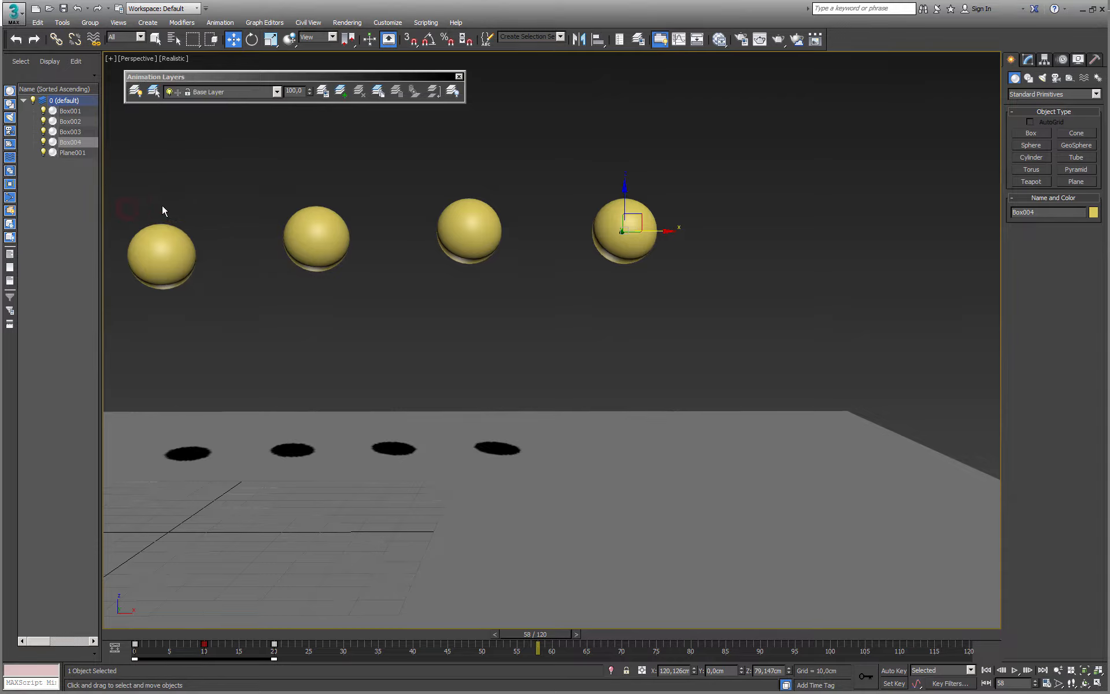
- Add an animation layer named SquashAndStretch to the fourth ball and keep it as the active layer
left_click(343, 94)
double_click(379, 100)
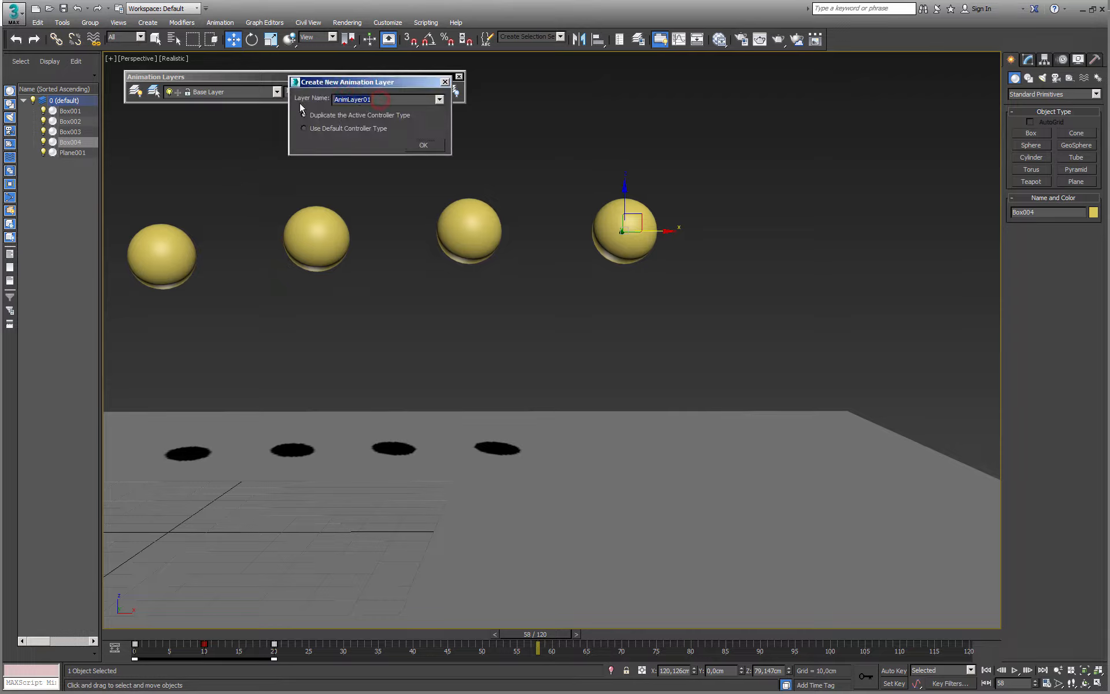
type("SquashAndStretch")
left_click(425, 146)
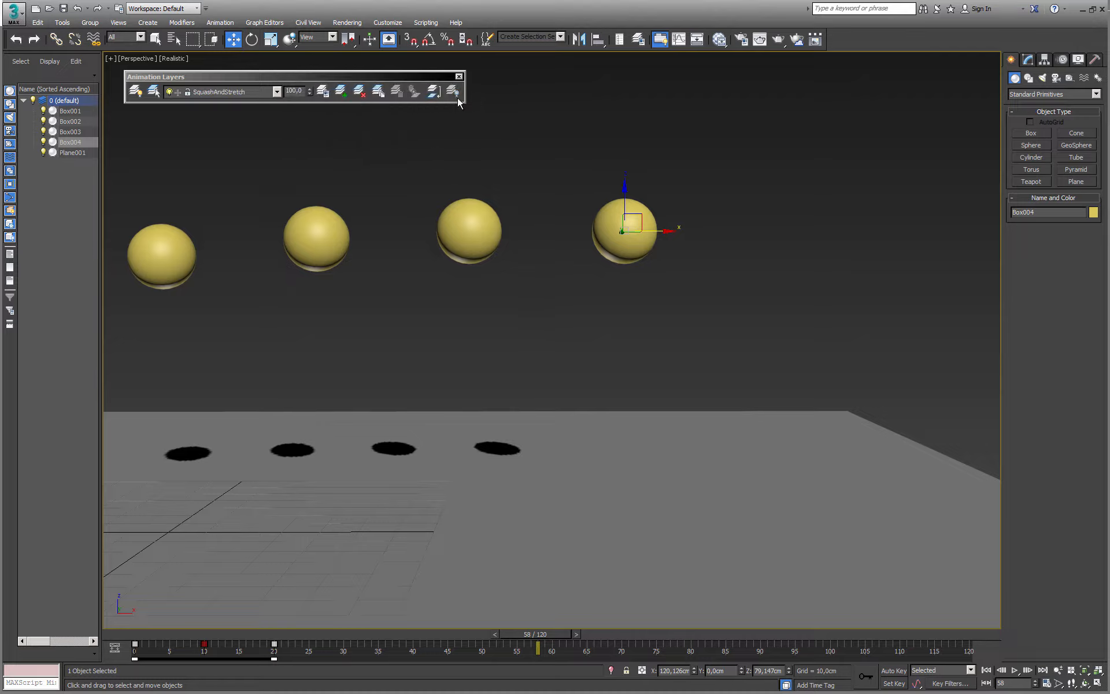
left_click(265, 91)
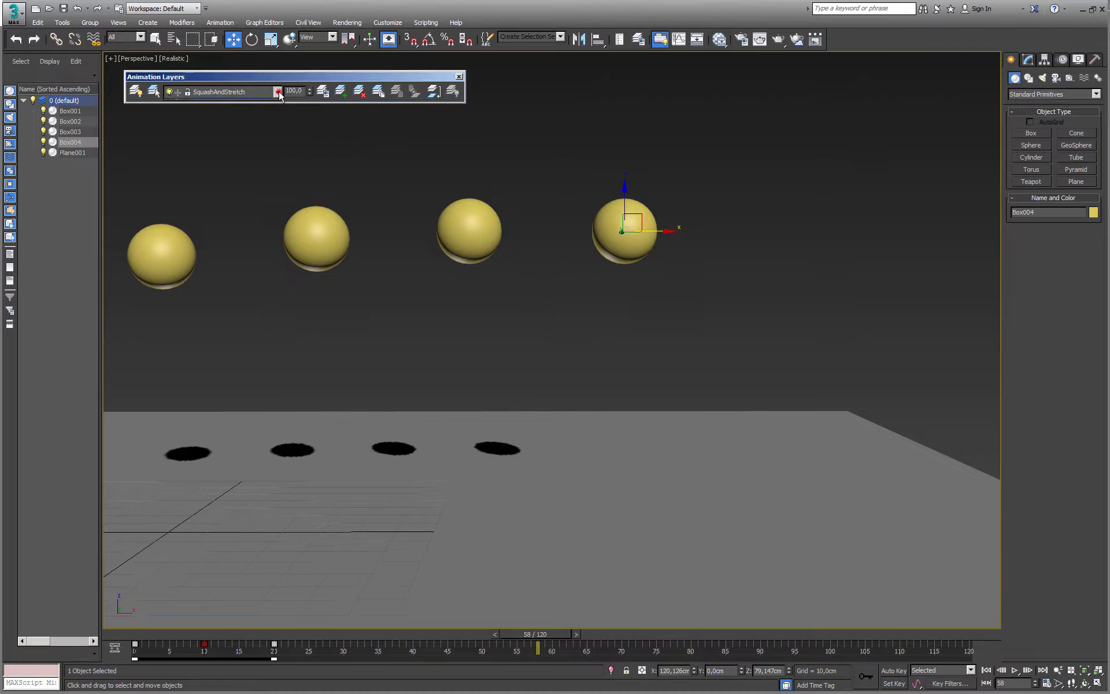
left_click(205, 114)
- Go to frame 10 and turn on Auto Key
left_click_drag(539, 635, 204, 636)
key("w")
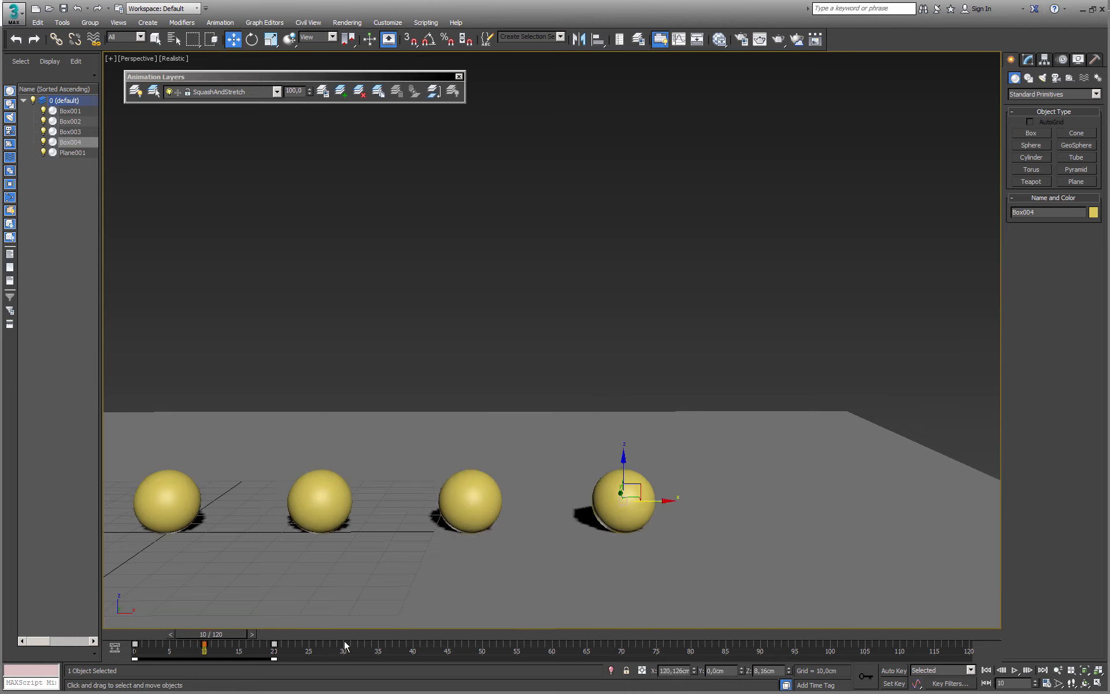
left_click(892, 671)
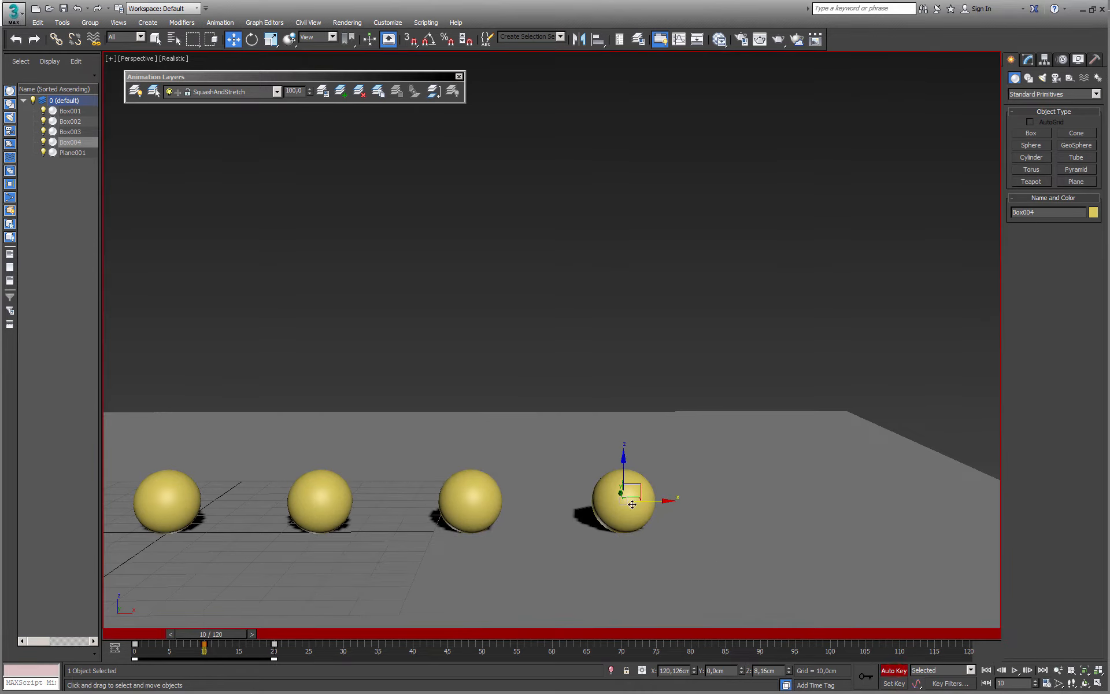
key("r")
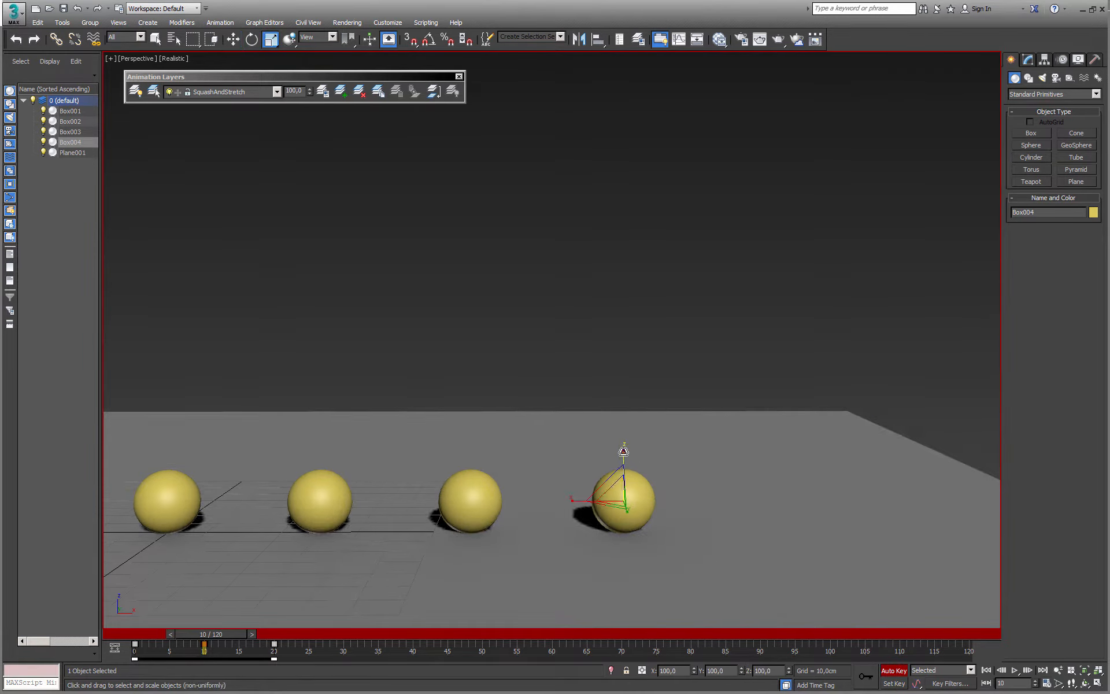
left_click_drag(626, 455, 627, 470)
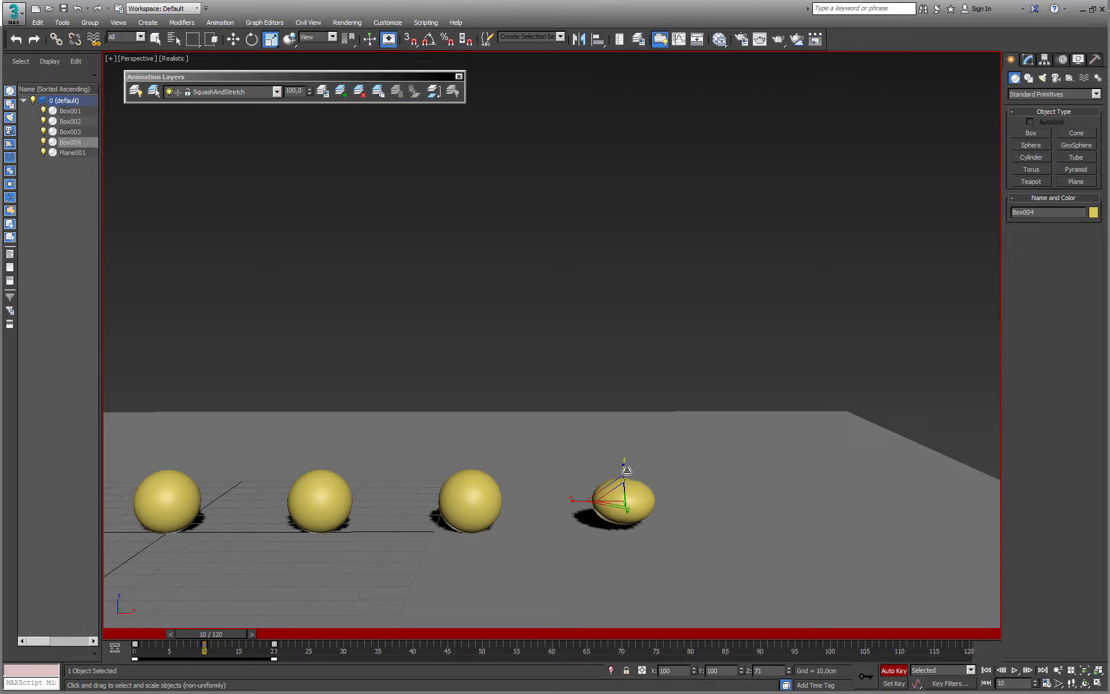
right_click(626, 469)
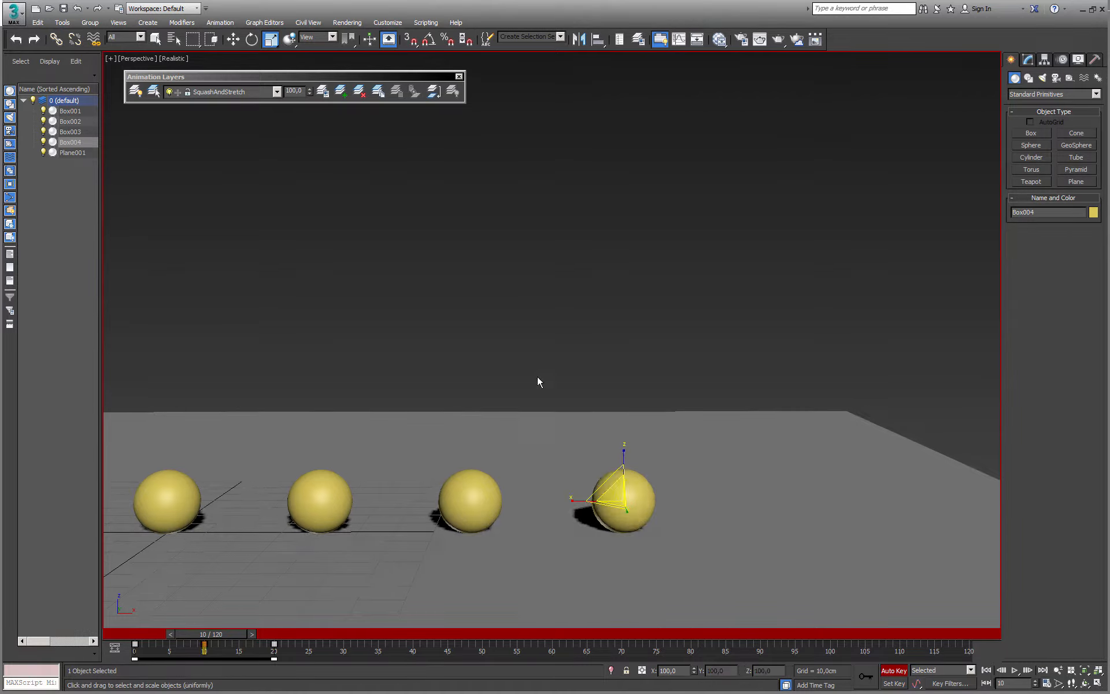
- Squash the fourth ball vertically at frame 10 with Select and Squash to about 79.5% in Z
left_click(269, 40)
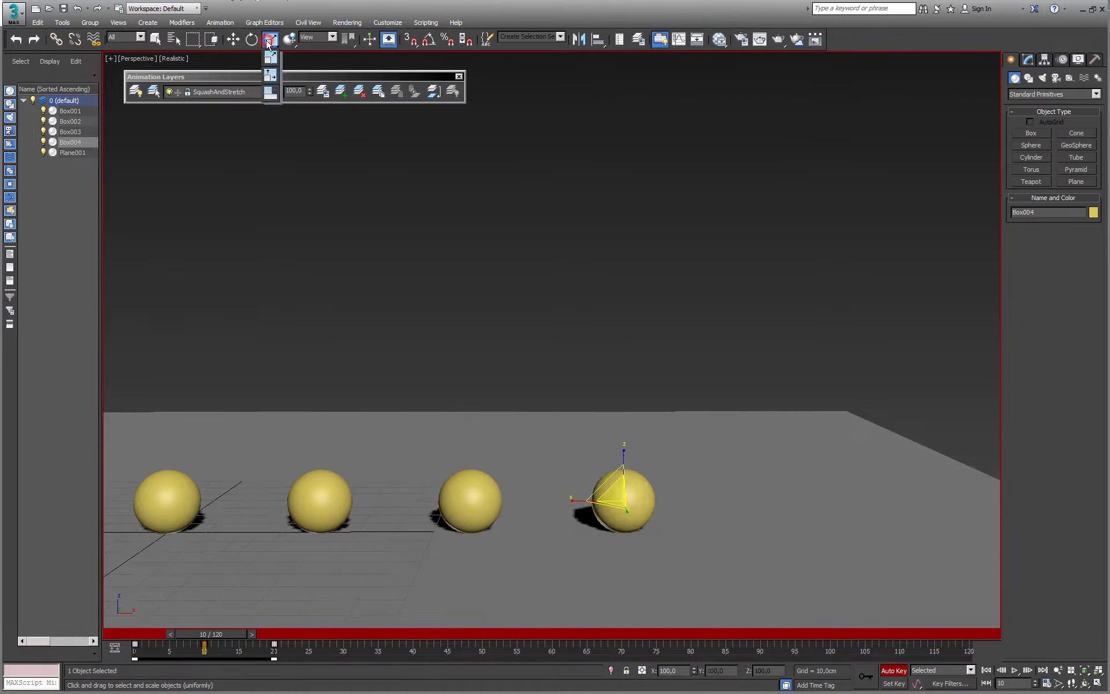
left_click(272, 94)
middle_click_drag(444, 296, 574, 329, "alt")
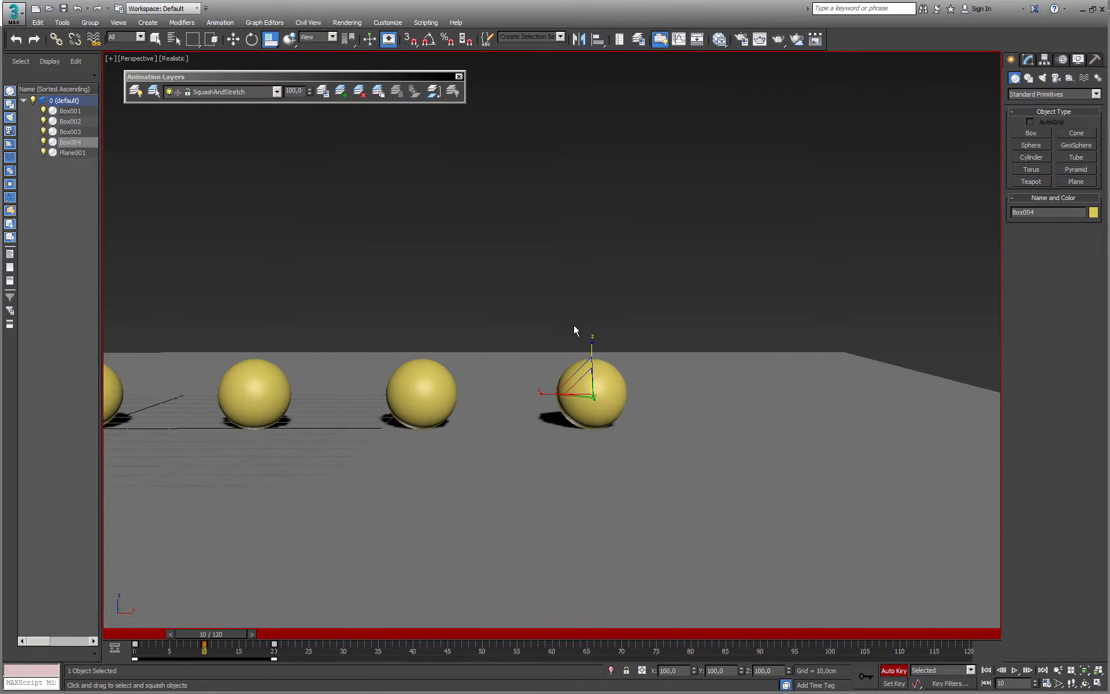
left_click_drag(593, 344, 595, 353)
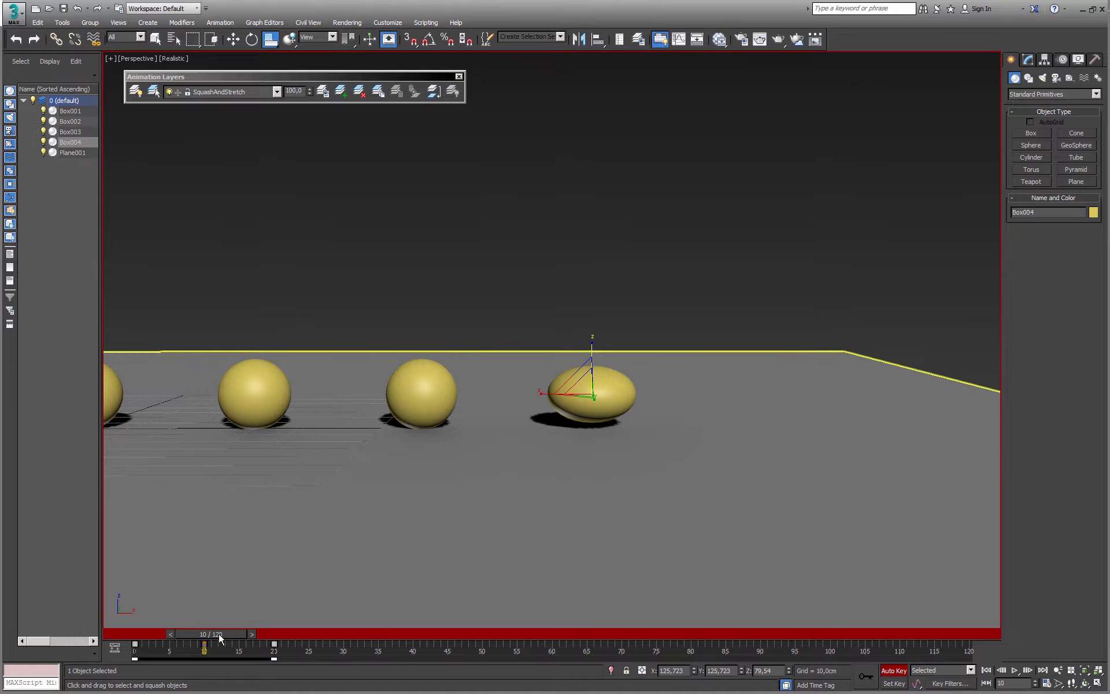
- In the Dope Sheet, copy the fourth ball's SquashAndStretch scale key from frame 0 to frame 20, and close the Dope Sheet
right_click(296, 380)
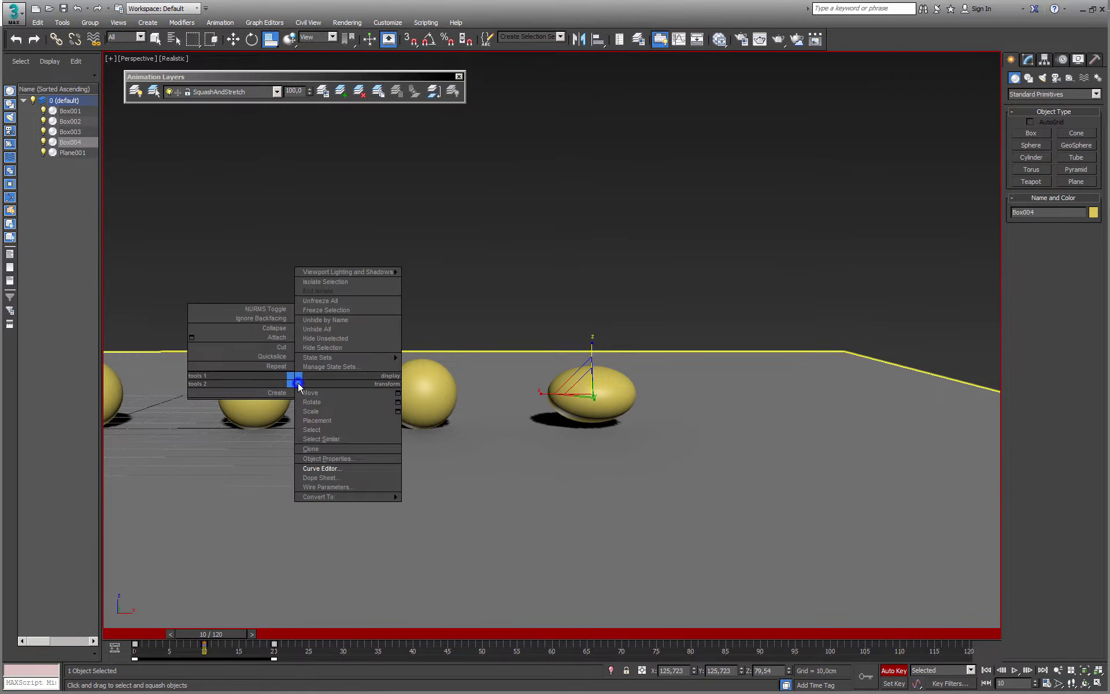
left_click(322, 477)
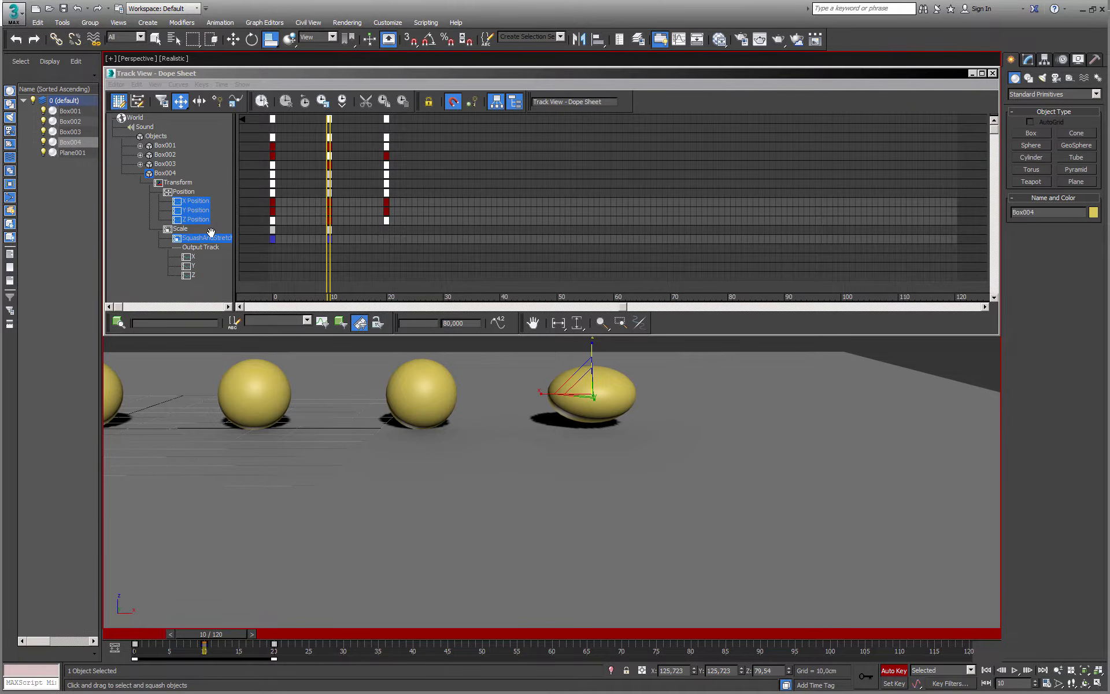
left_click(206, 238)
left_click(272, 238)
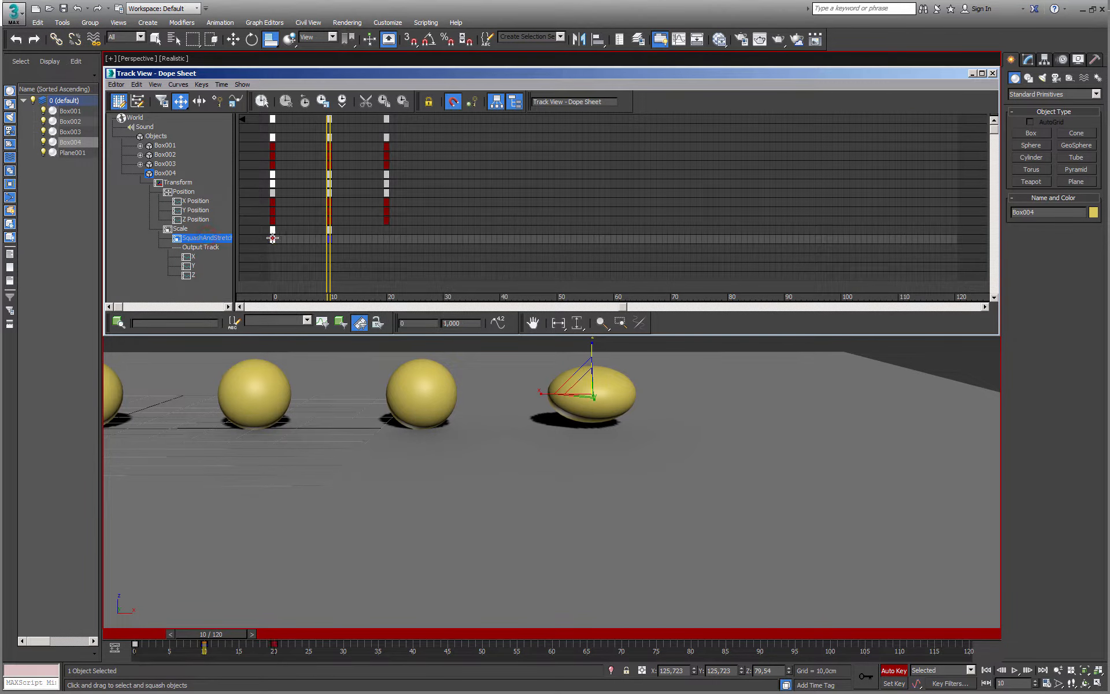
left_click(286, 243)
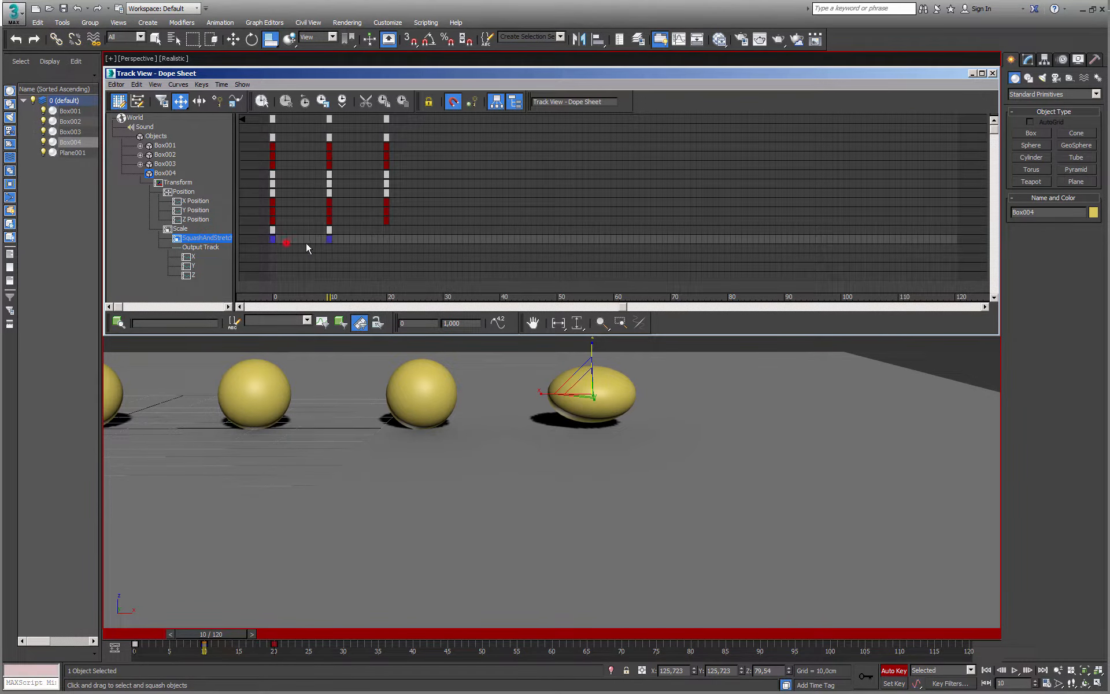
left_click(273, 239)
left_click_drag(286, 245, 390, 248, "shift")
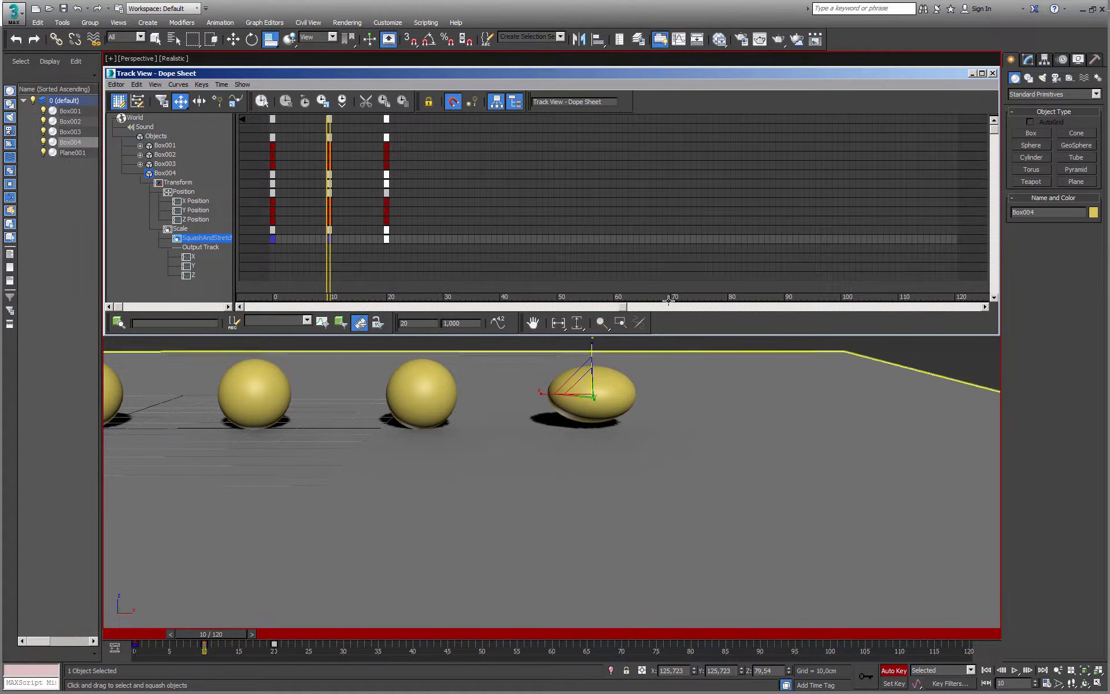
left_click(991, 73)
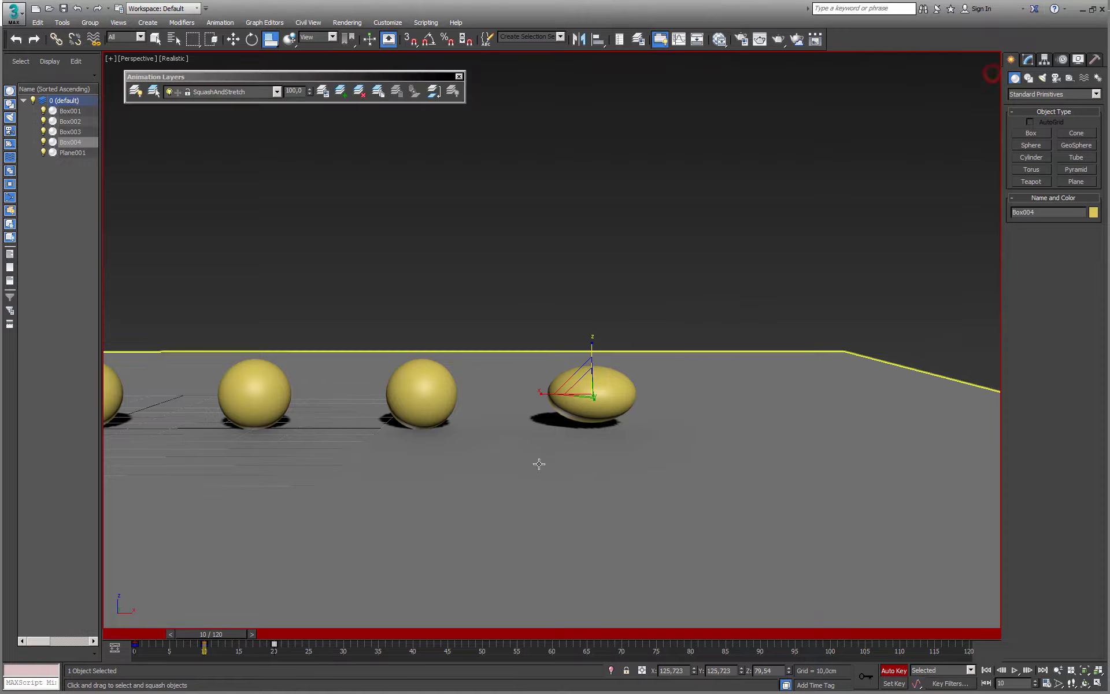
- In the Curve Editor, repeat the fourth ball's SquashAndStretch scale curve beyond both ends of its keys using Out-of-Range Types, and play the animation
left_click_drag(220, 634, 297, 670)
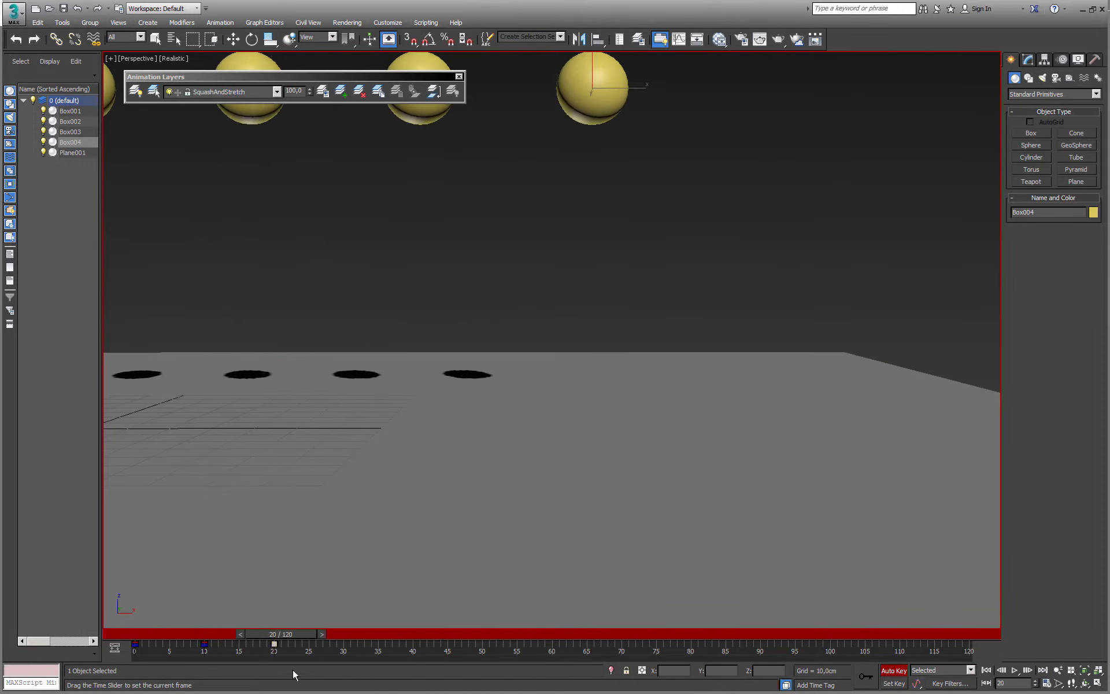
key("r")
right_click(527, 214)
left_click(559, 303)
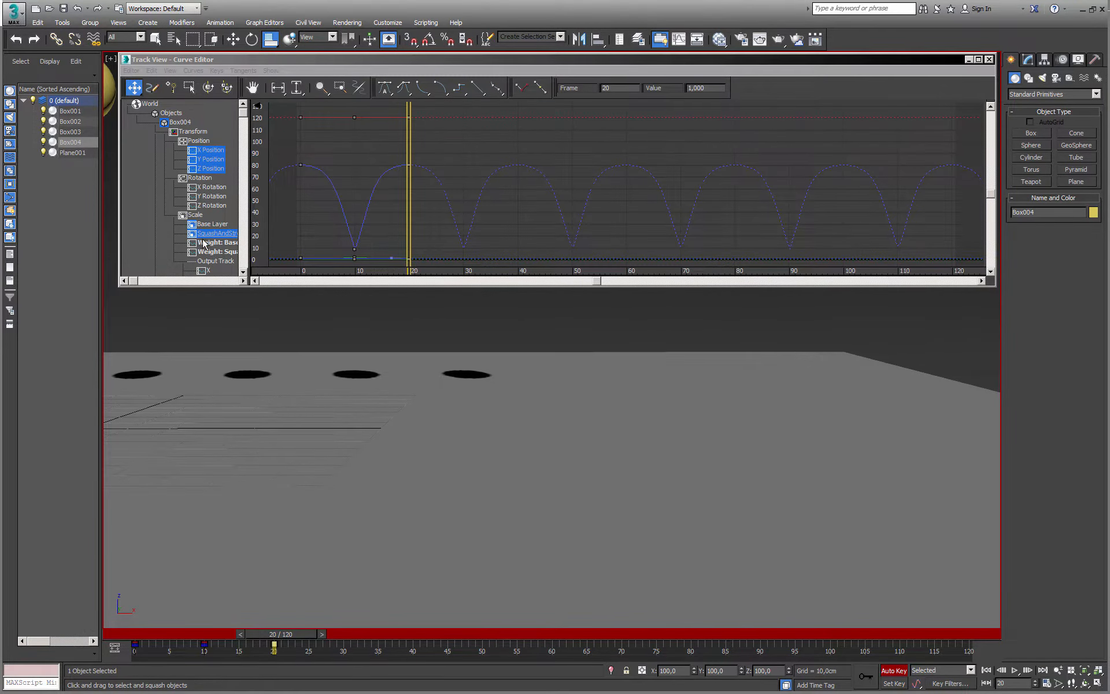
left_click(209, 233)
middle_click_drag(328, 229, 428, 197)
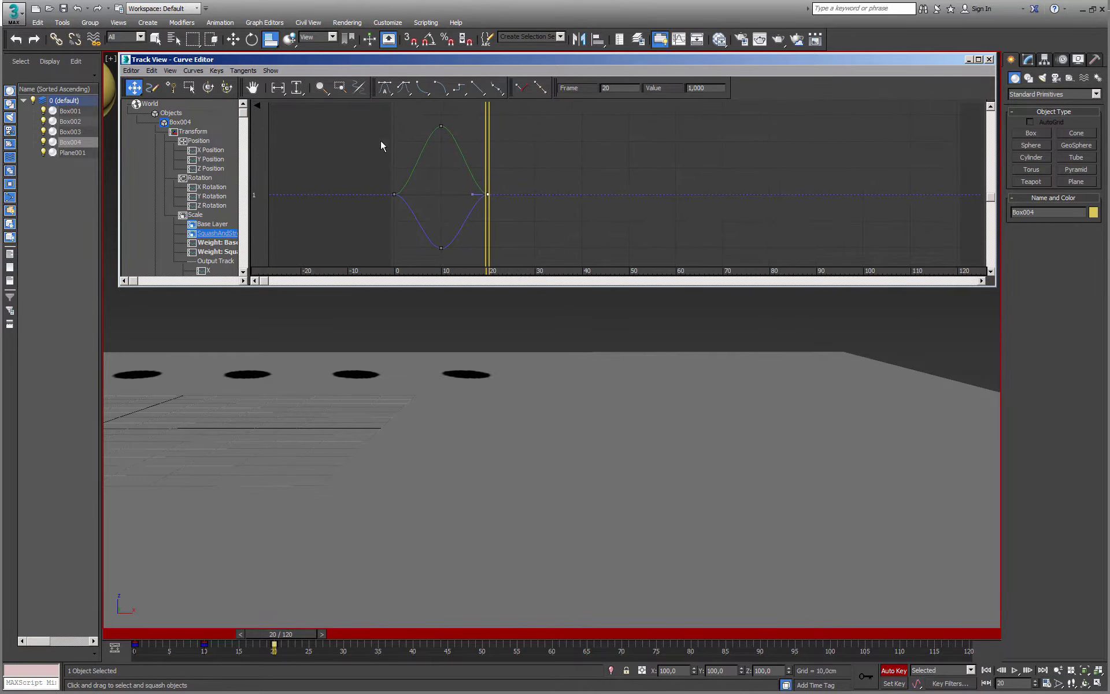
left_click(151, 70)
mouse_move(246, 122)
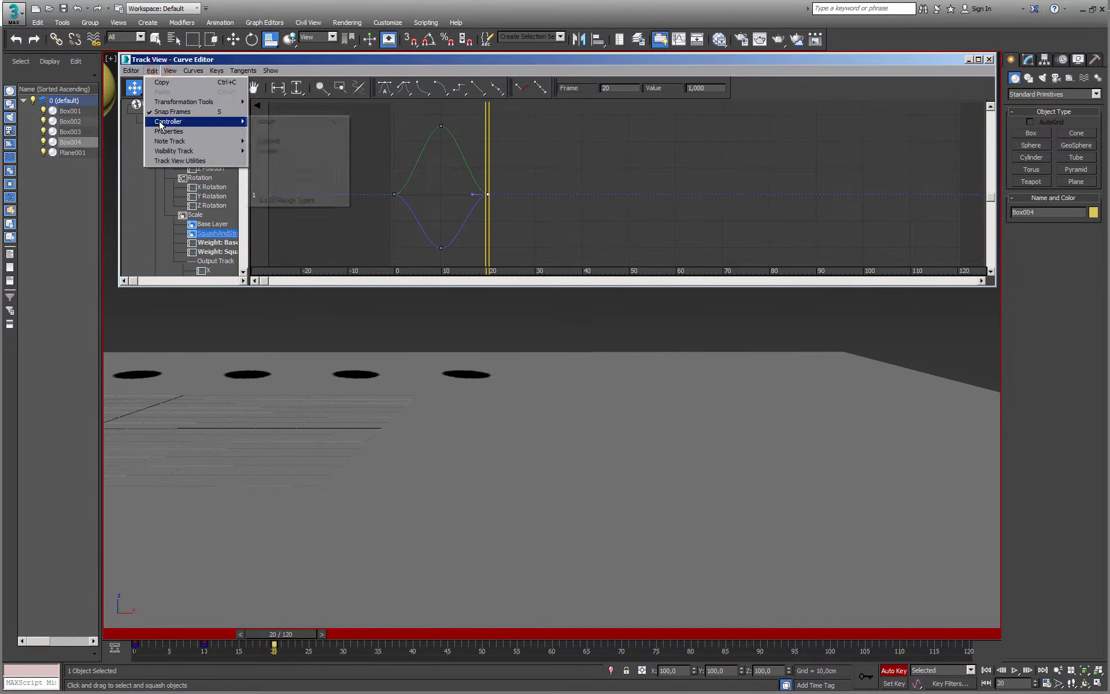
left_click(277, 200)
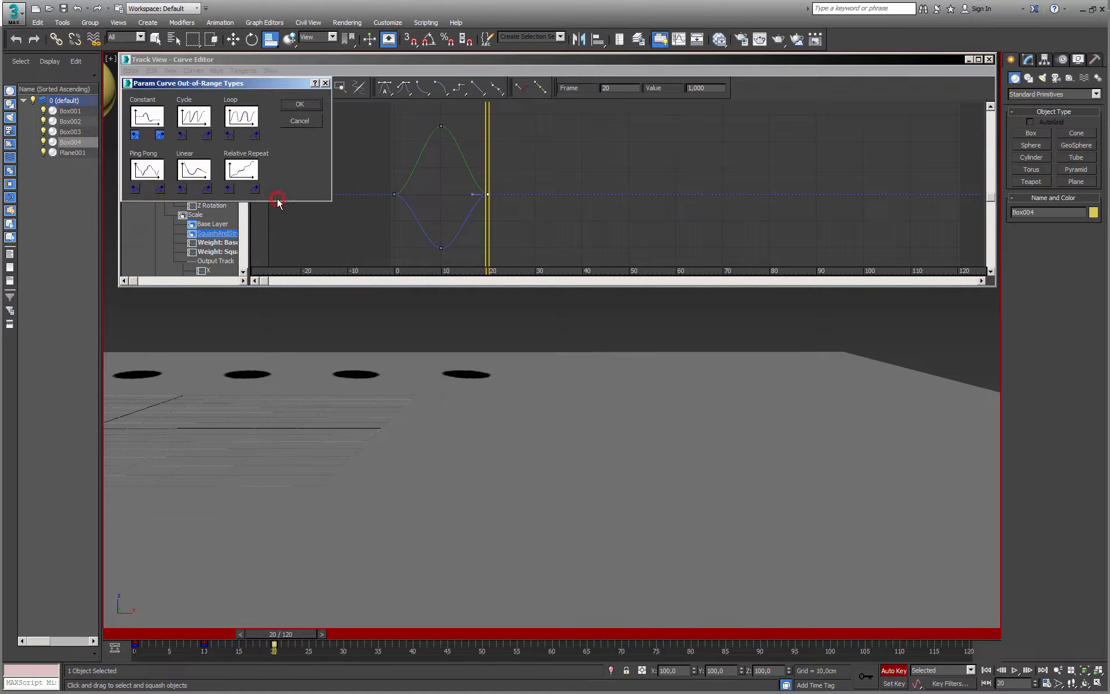
left_click(304, 104)
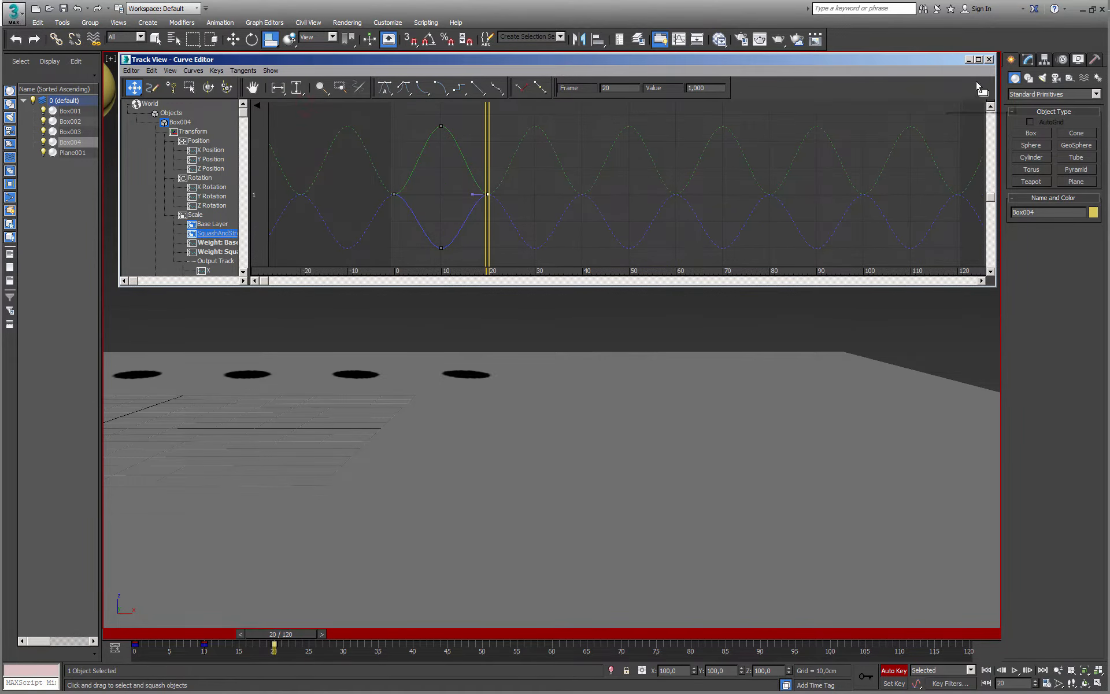
left_click(989, 58)
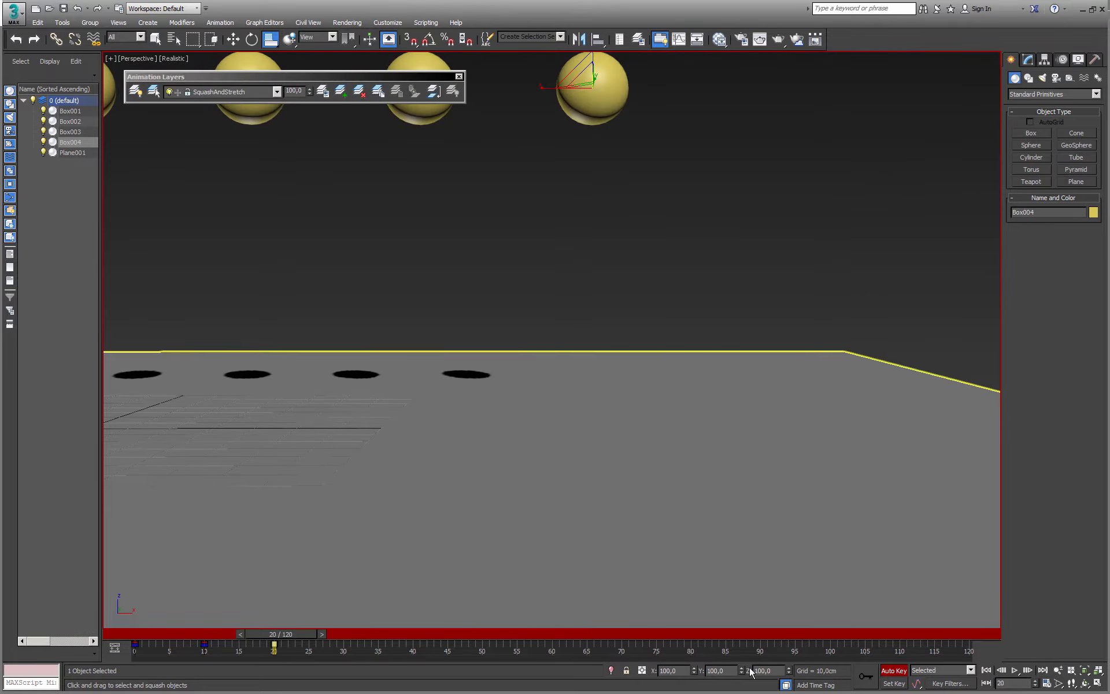
left_click(1015, 670)
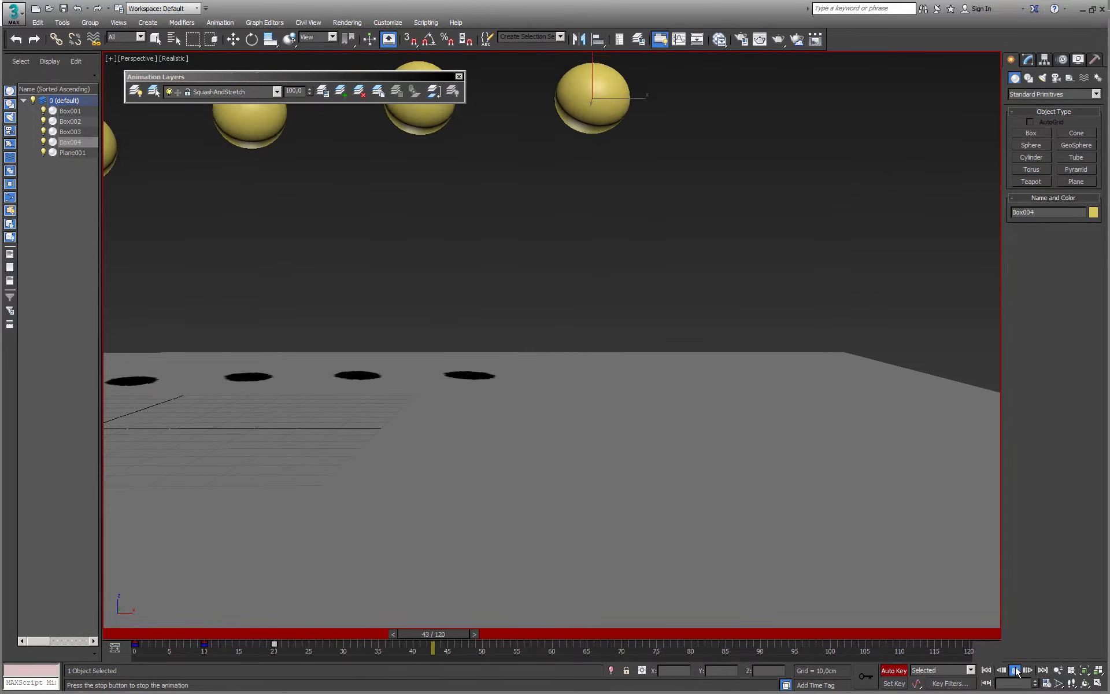
left_click(1016, 670)
- Go to frame 9 and stretch the fourth ball vertically to about 118% in Z with Select and Squash
key("r")
left_click_drag(538, 632, 220, 642)
key("r")
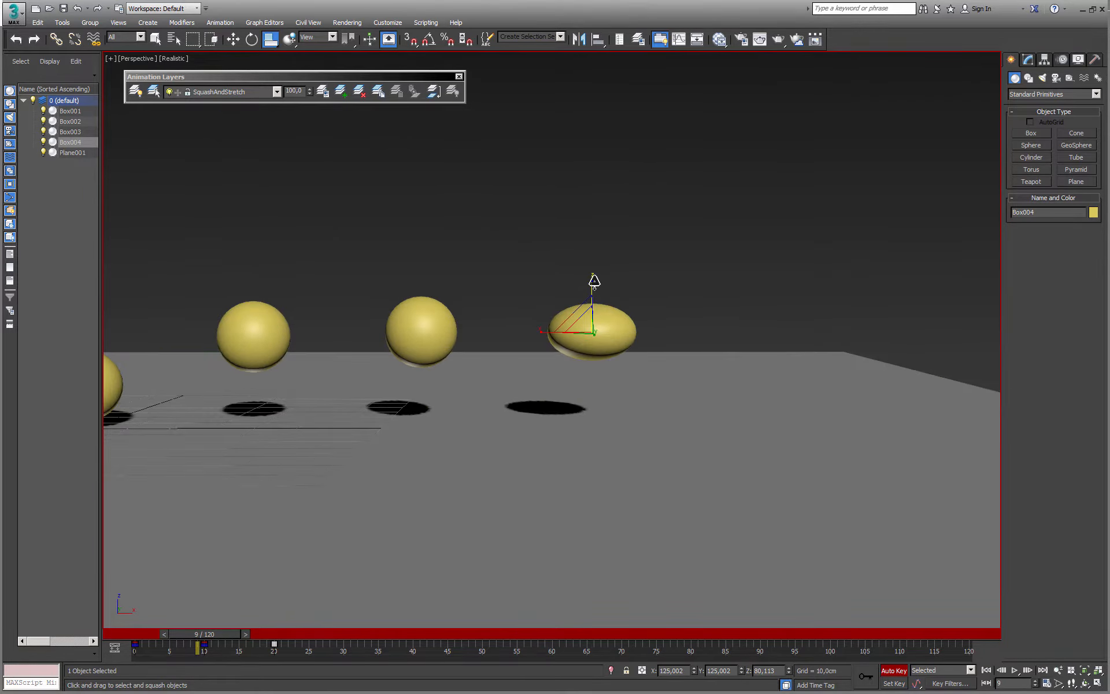
left_click_drag(592, 279, 594, 261)
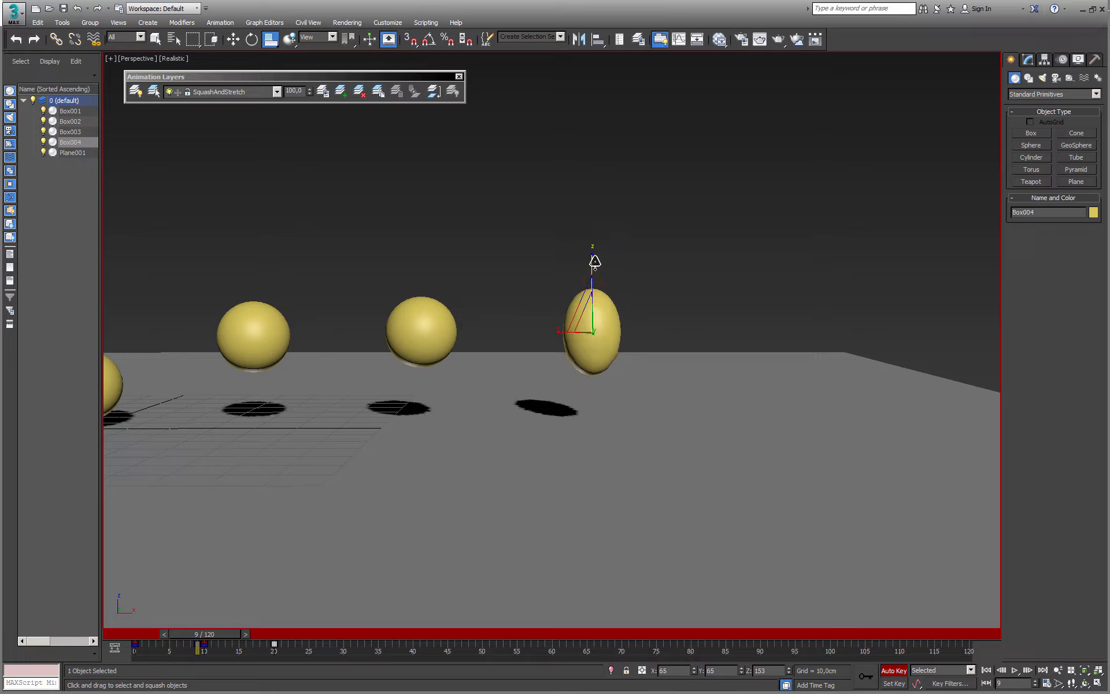
key("q")
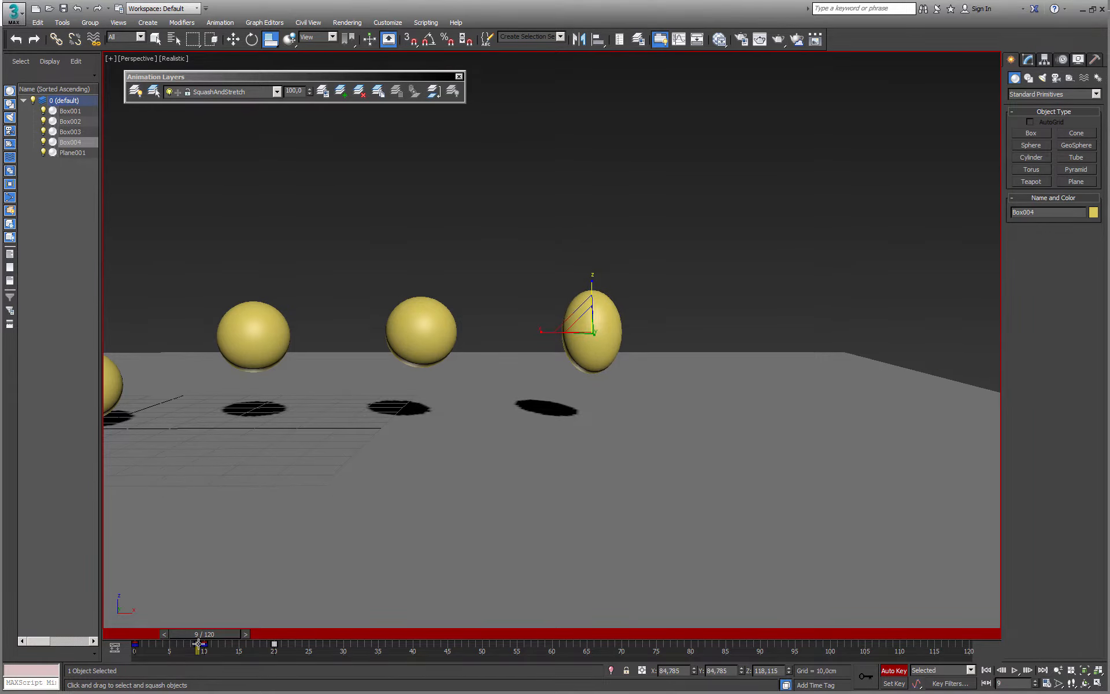
- Go to frame 11, copy the fourth ball's SquashAndStretch key from frame 9 to frame 11 in the Dope Sheet, and close it
left_click_drag(216, 634, 225, 634)
key("r")
right_click(562, 329)
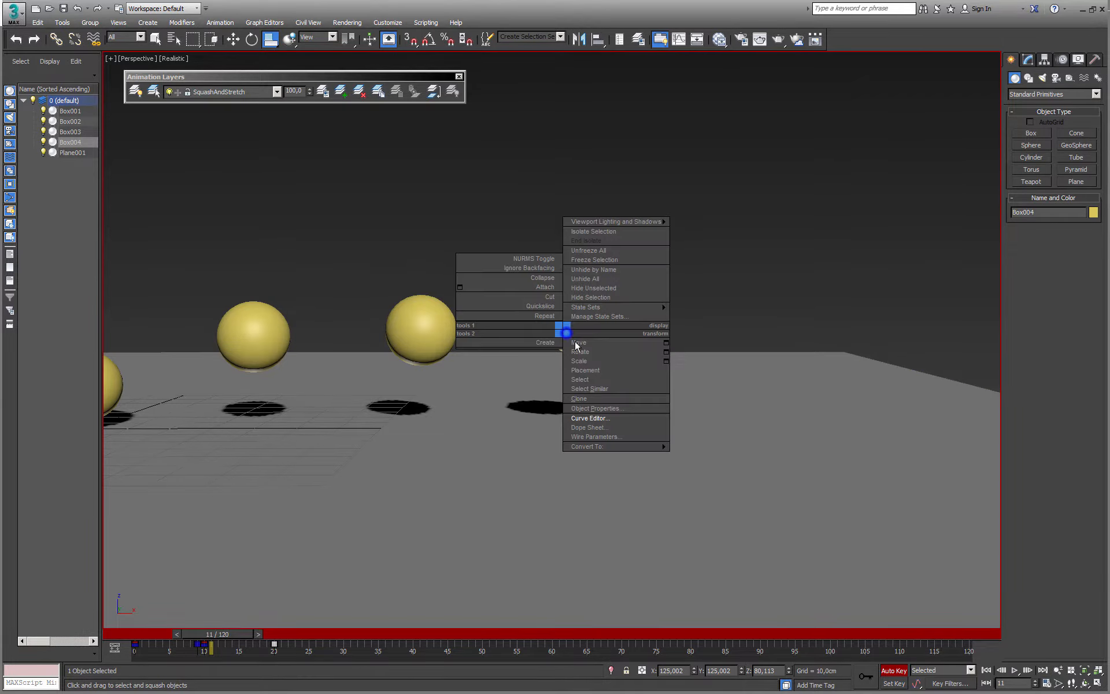
left_click(587, 428)
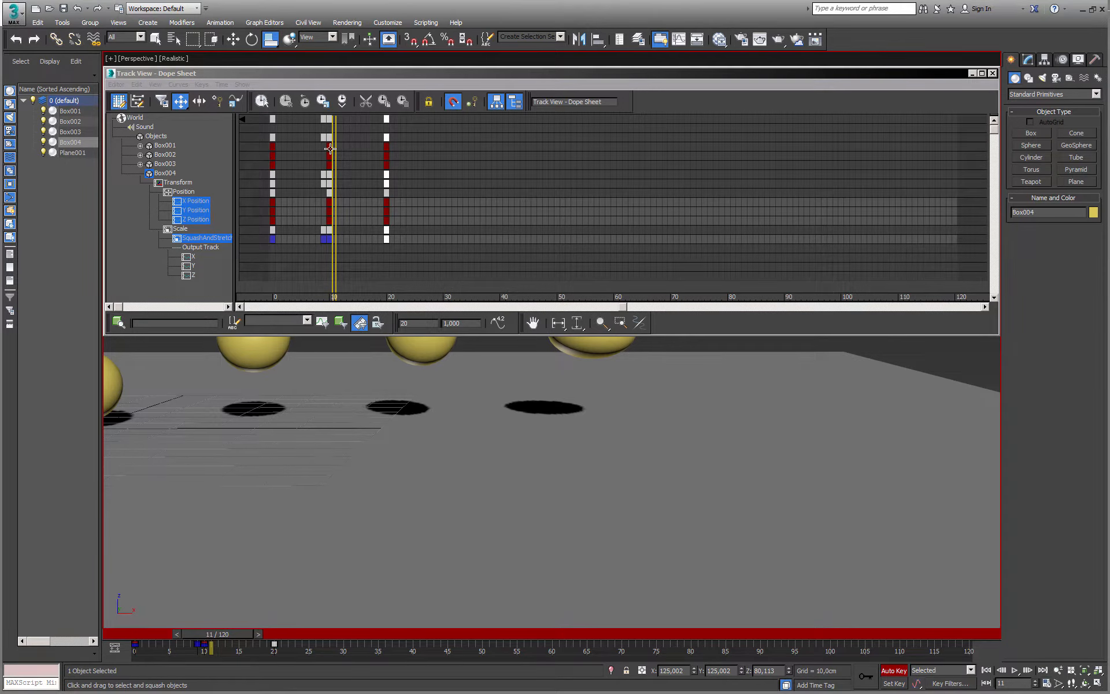
left_click(324, 239)
left_click_drag(324, 239, 335, 244)
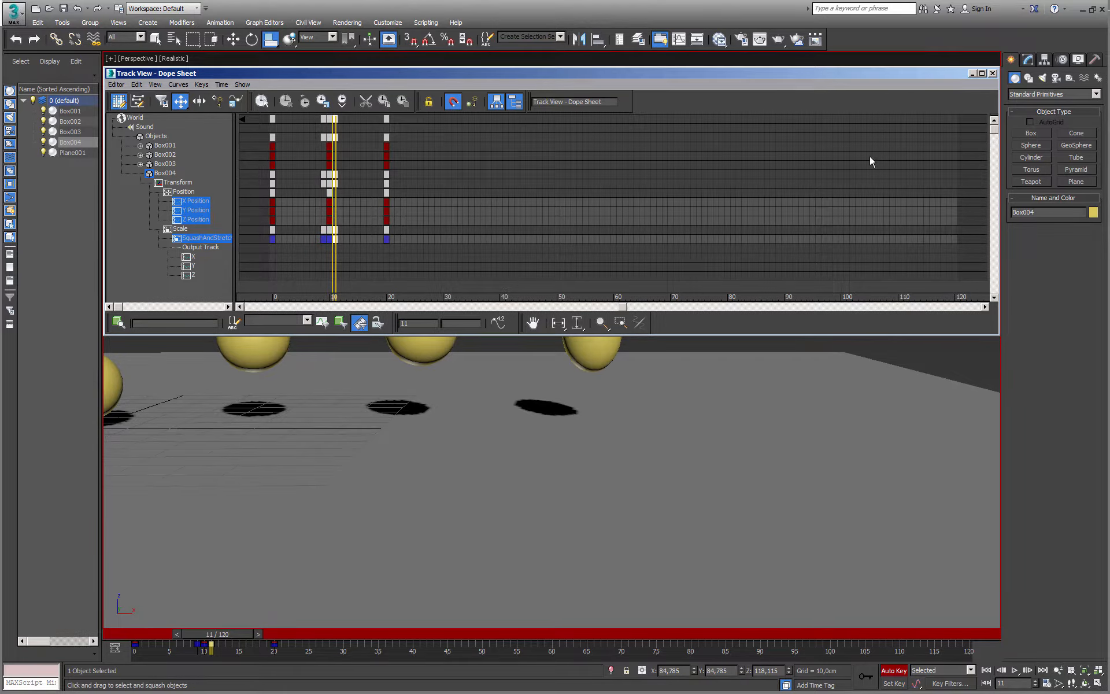
left_click(993, 74)
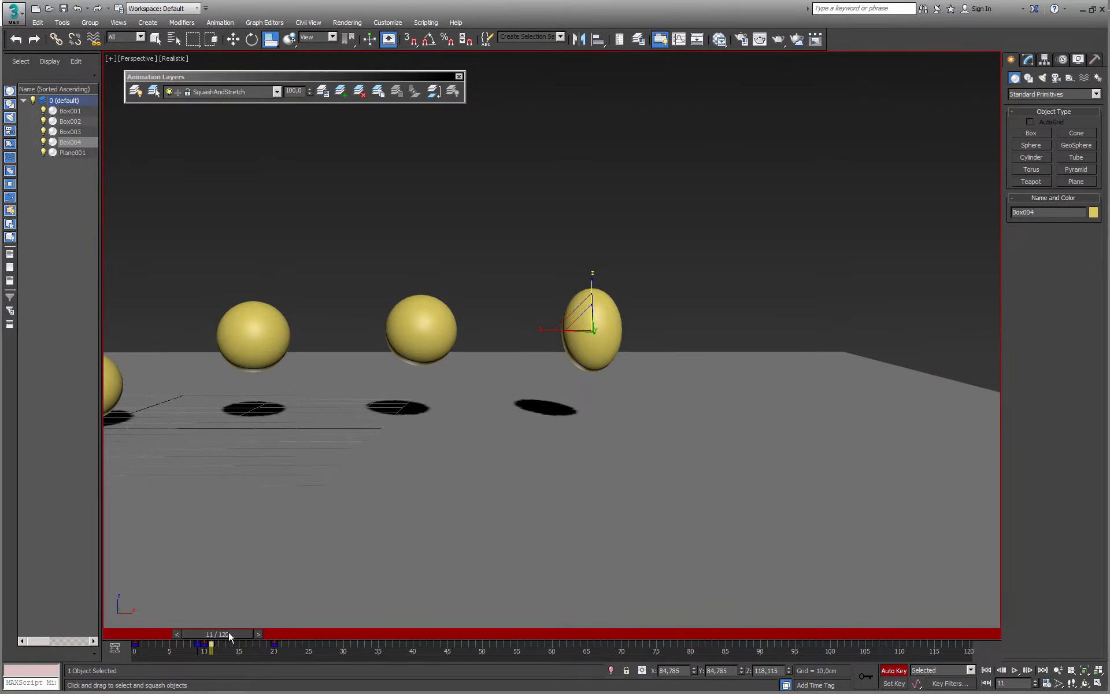
- Play the animation from frame 0 to review the fourth ball's stretch before and after impact
left_click_drag(225, 632, 98, 648)
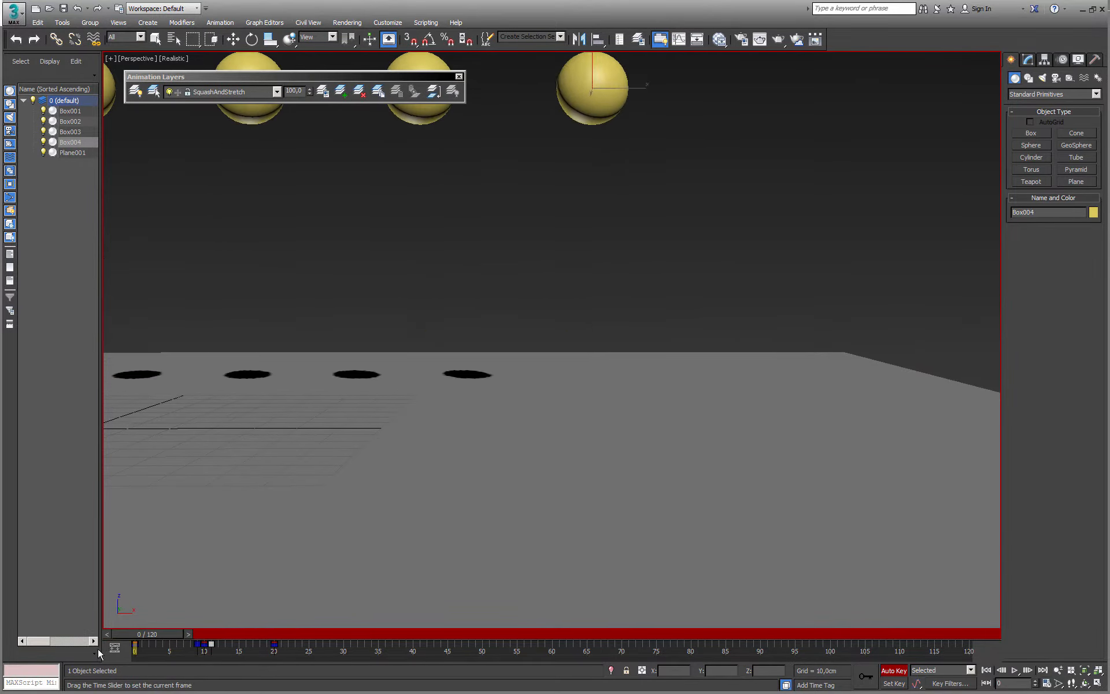
middle_click_drag(670, 390, 677, 441)
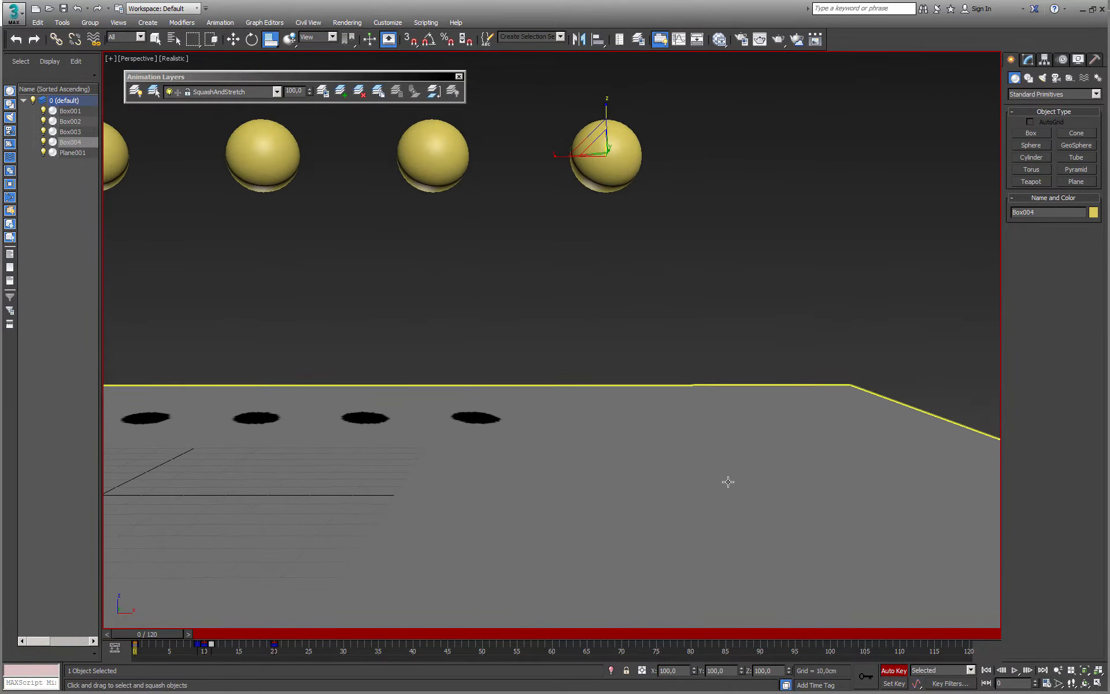
left_click(1015, 671)
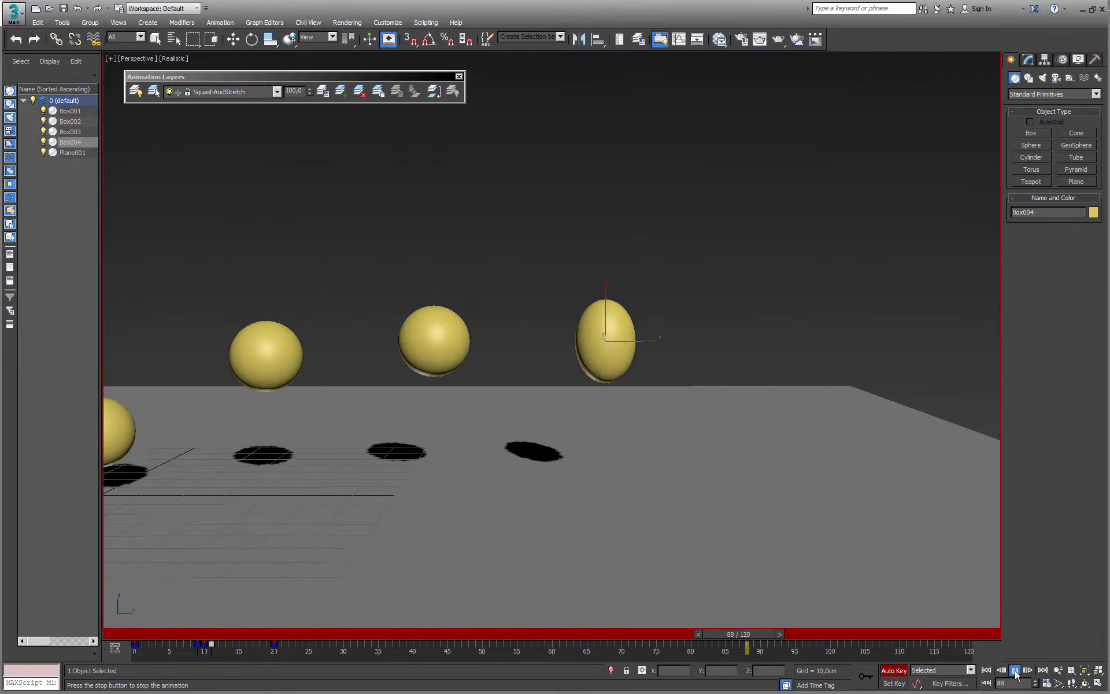
left_click(1015, 670)
key("r")
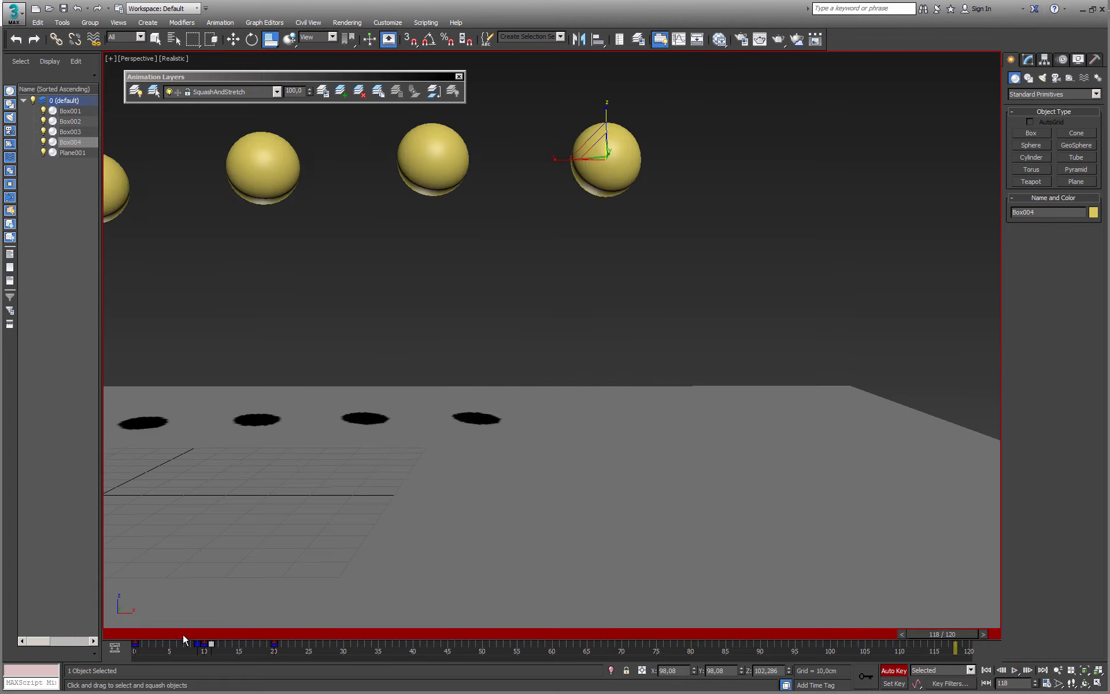
- Go to frame 4, copy the fourth ball's frame 0 SquashAndStretch key to frames 4 and 16 in the Dope Sheet, and close it
left_click_drag(182, 633, 180, 632)
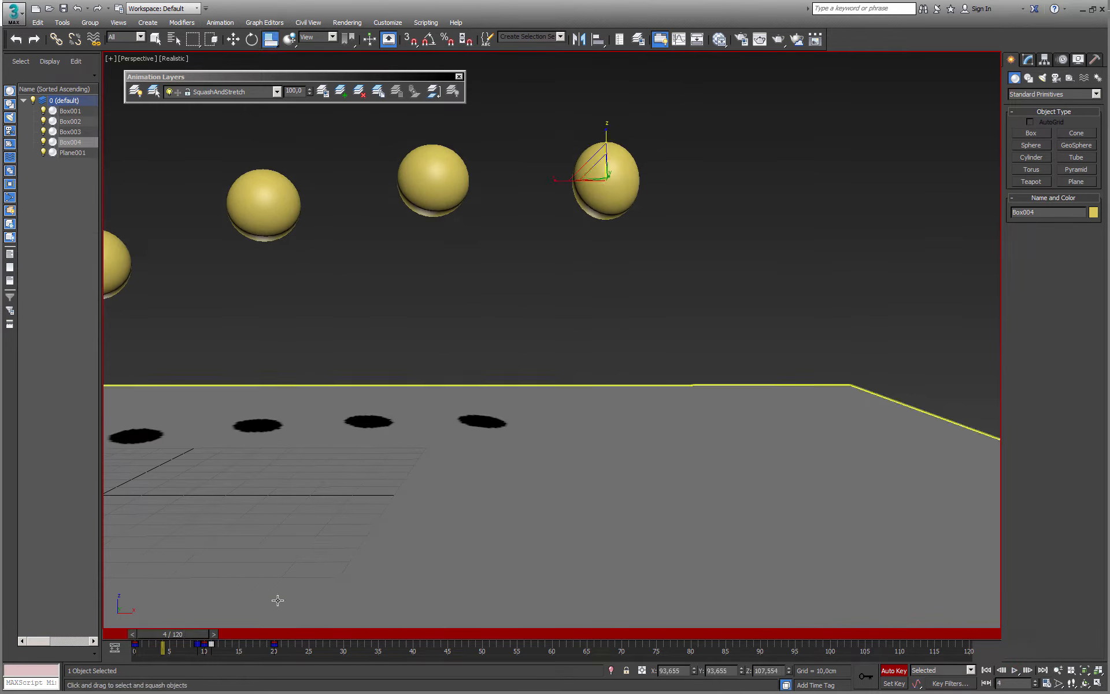
right_click(469, 322)
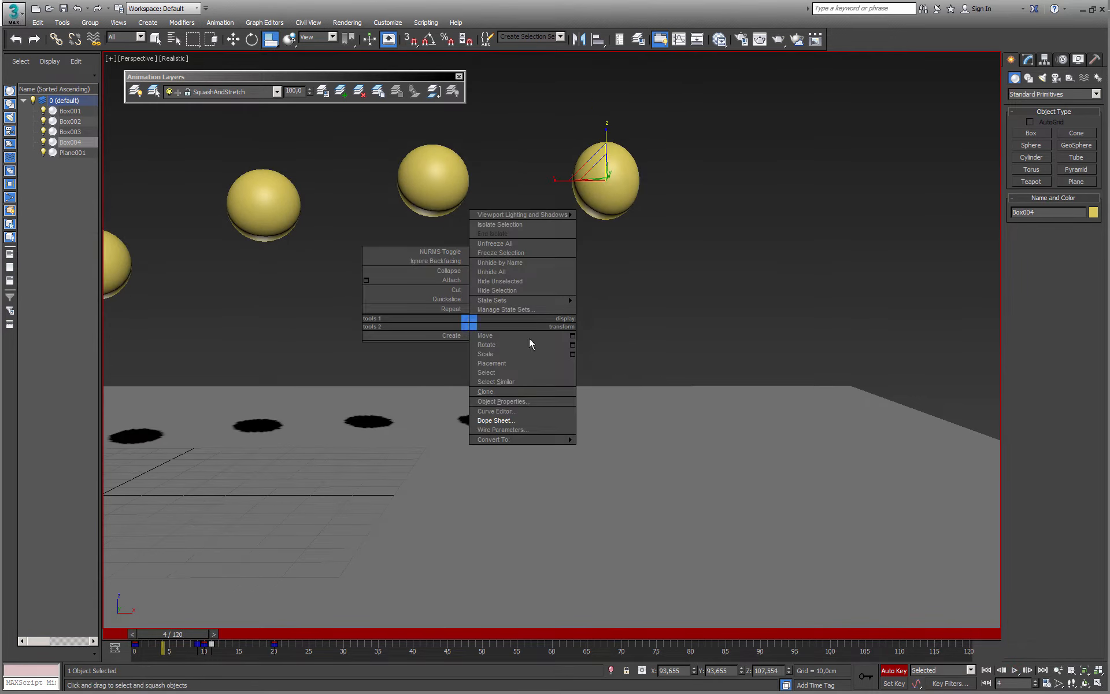
left_click(184, 633)
left_click_drag(154, 635, 136, 674)
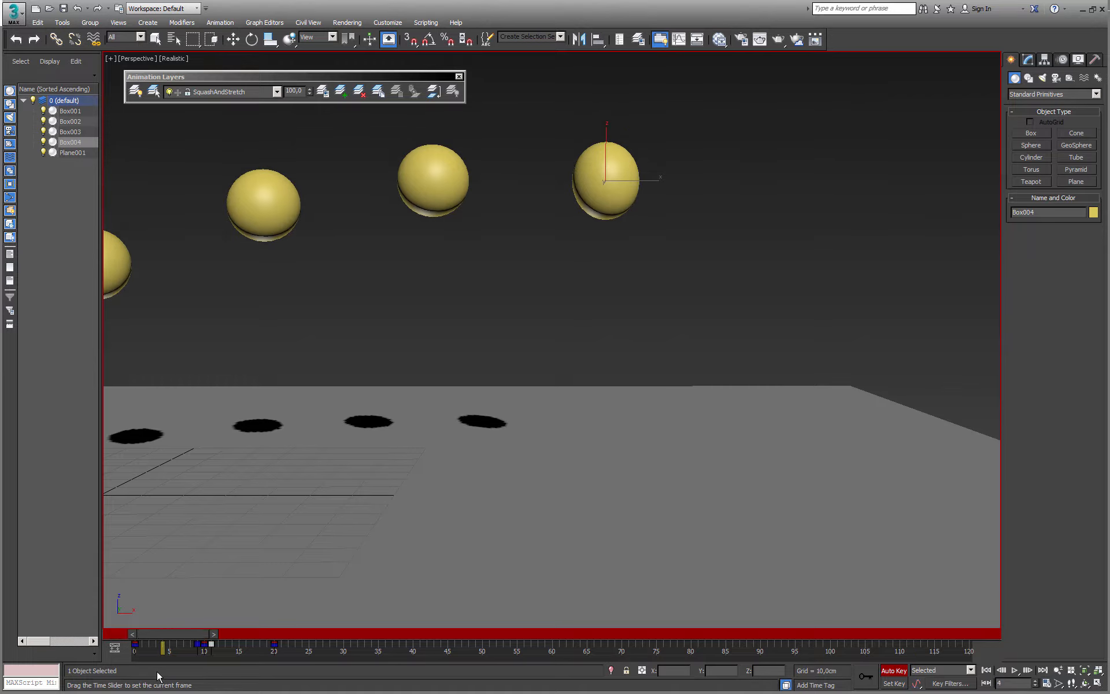
right_click(487, 255)
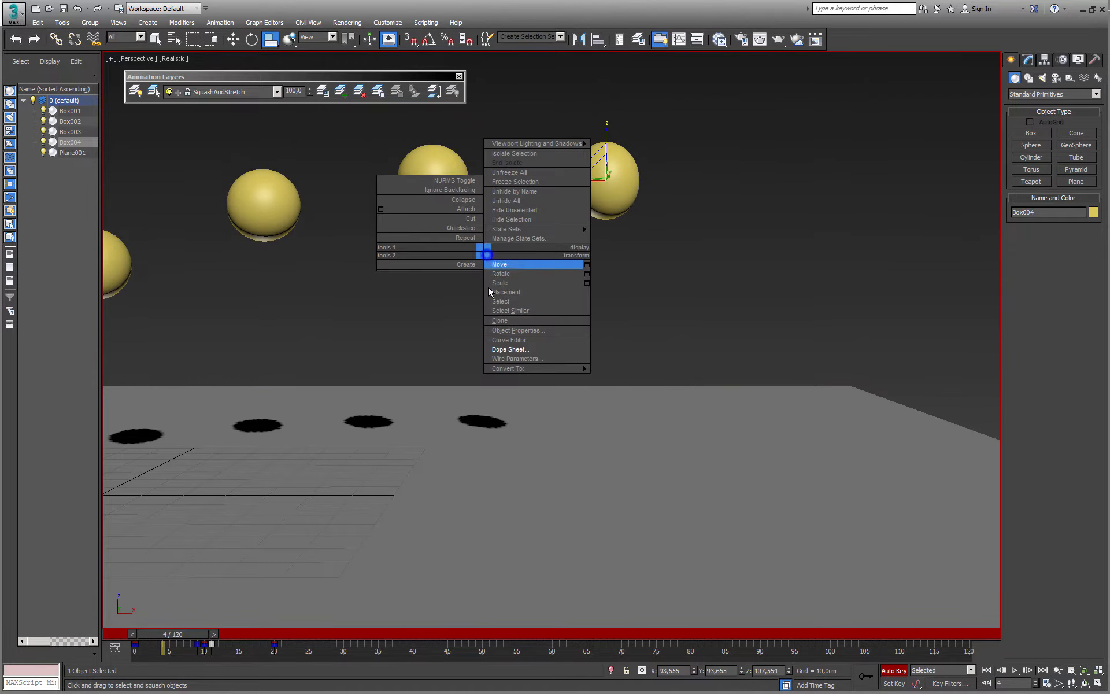
left_click(508, 349)
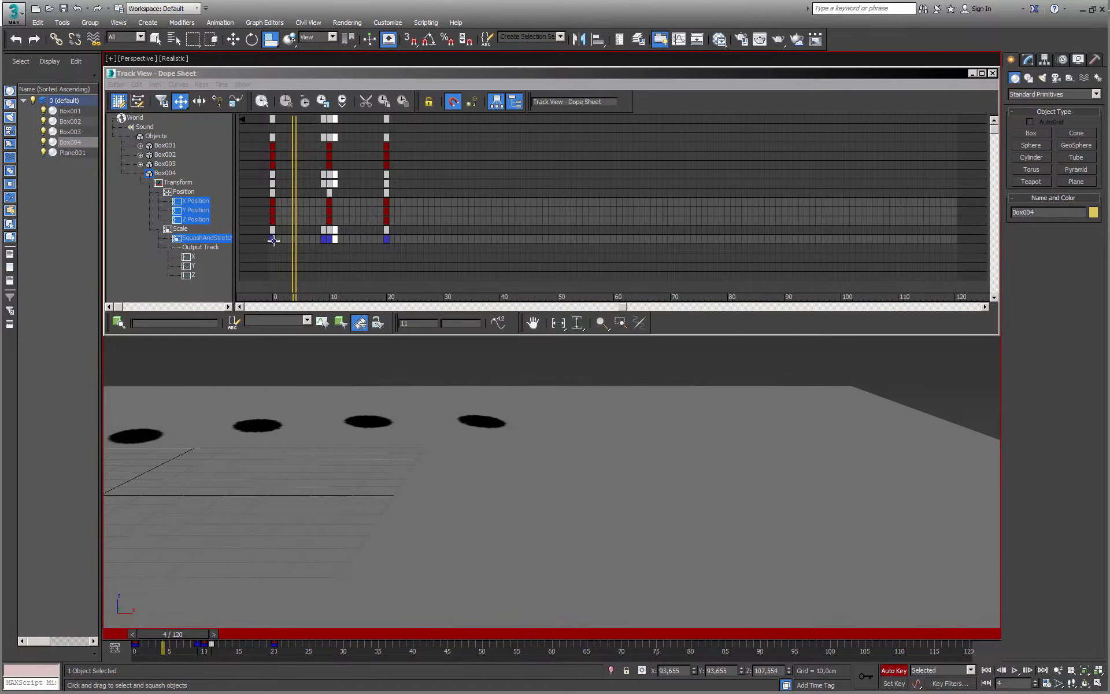
left_click(273, 240)
left_click_drag(272, 241, 295, 242)
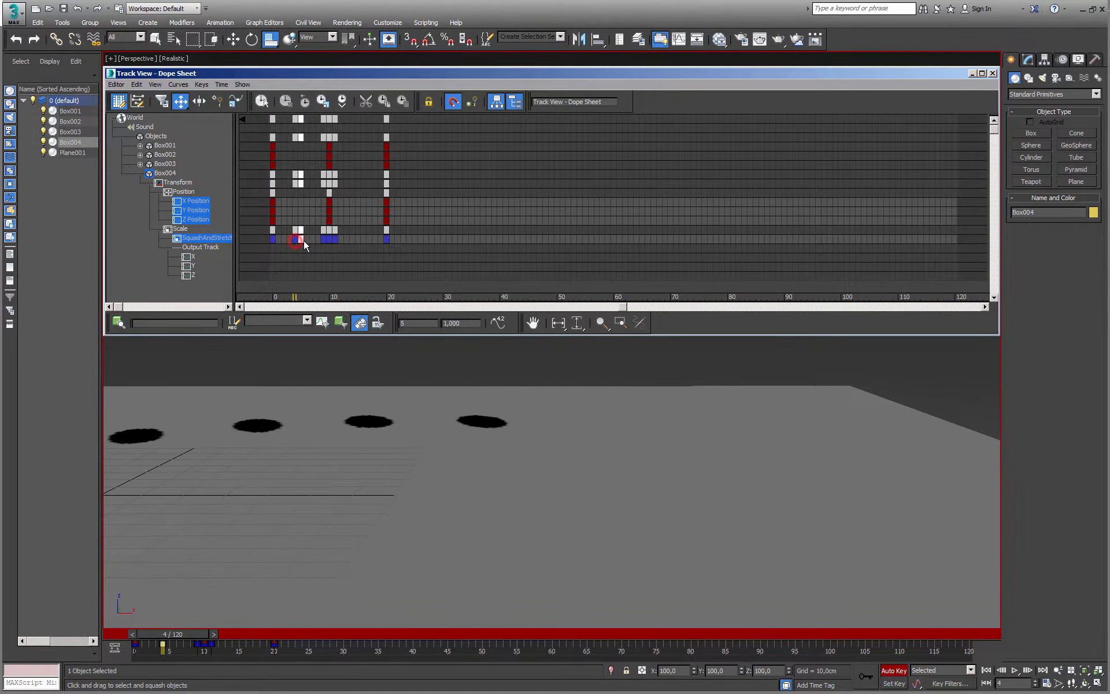
left_click_drag(303, 241, 366, 244)
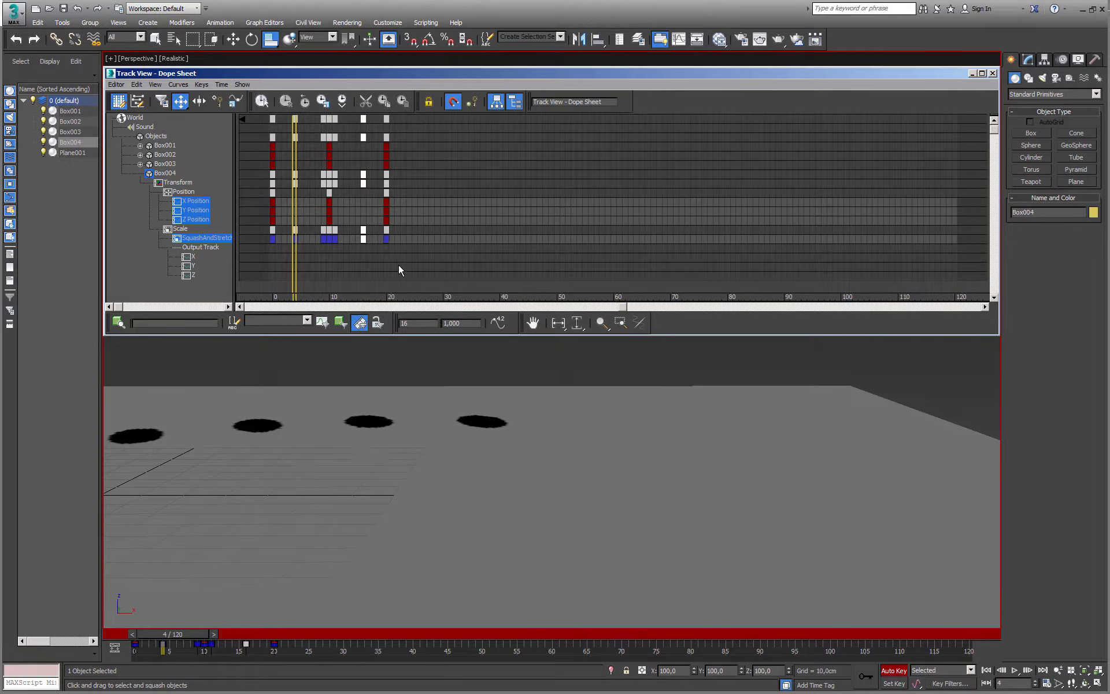
left_click(993, 74)
- Play the animation from frame 0 again to check the timing of the squash and stretch
left_click_drag(170, 638, 139, 639)
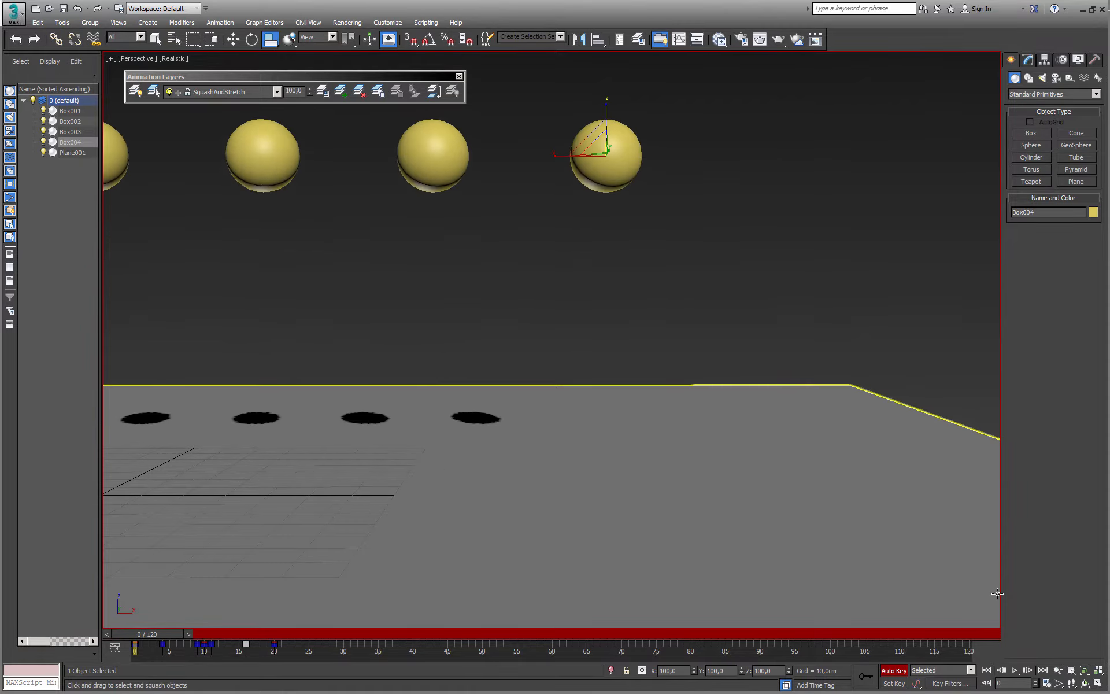
left_click(1014, 669)
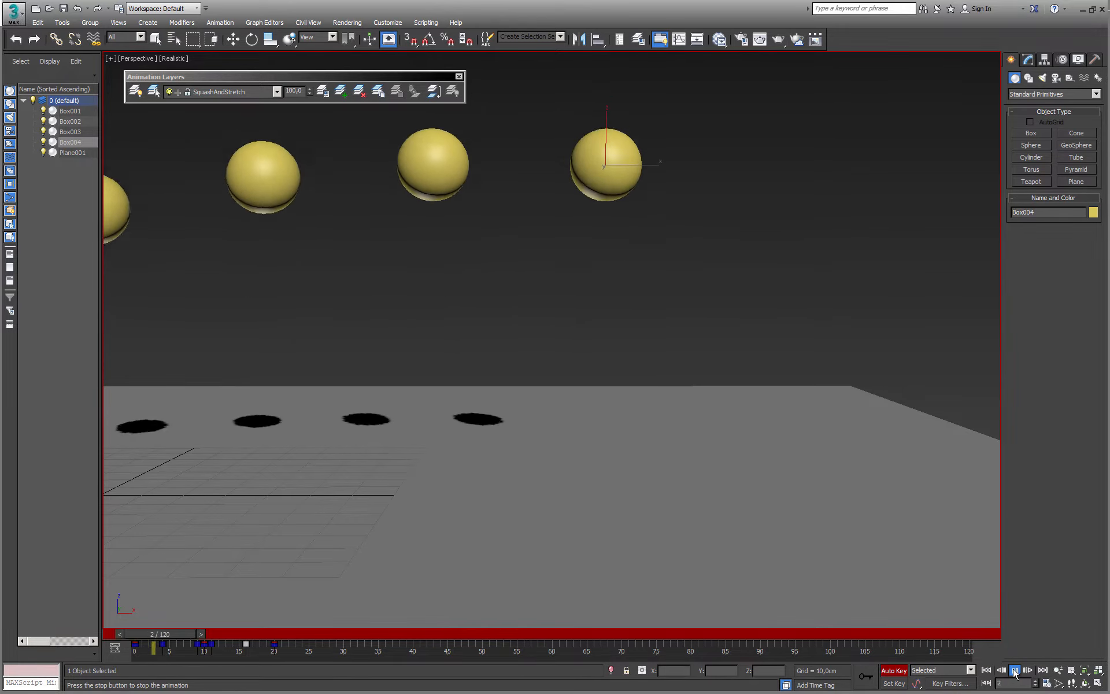
left_click(1014, 671)
- At frame 9, make Base Layer the active animation layer and lower the stretched fourth ball onto the floor
left_click_drag(282, 635, 200, 635)
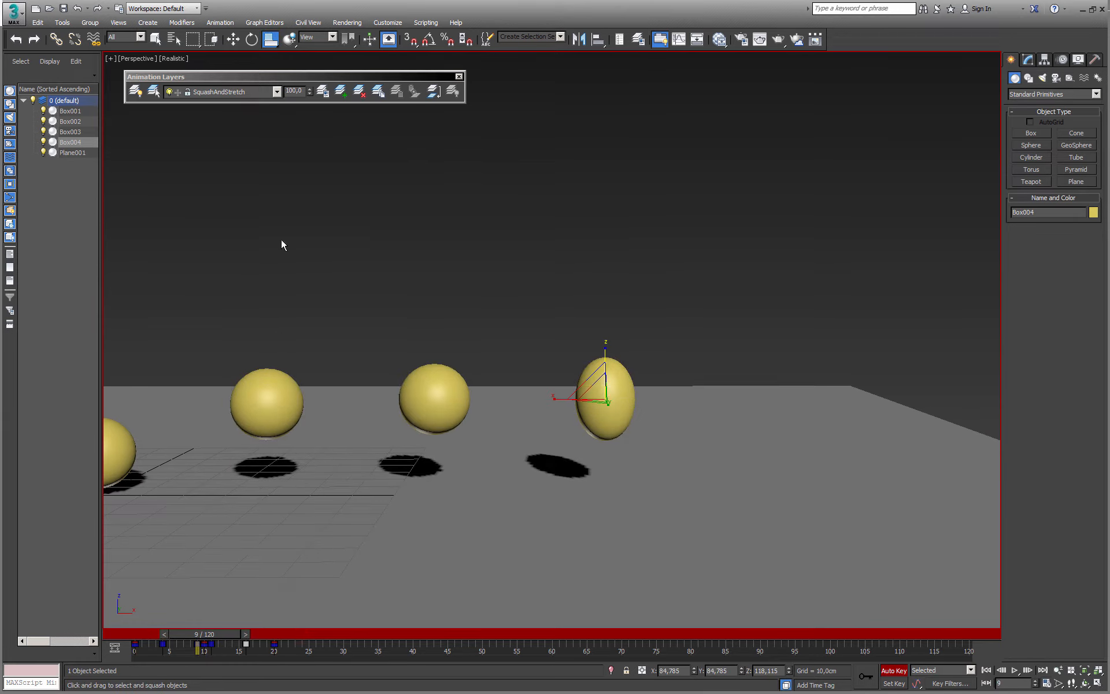
left_click(276, 91)
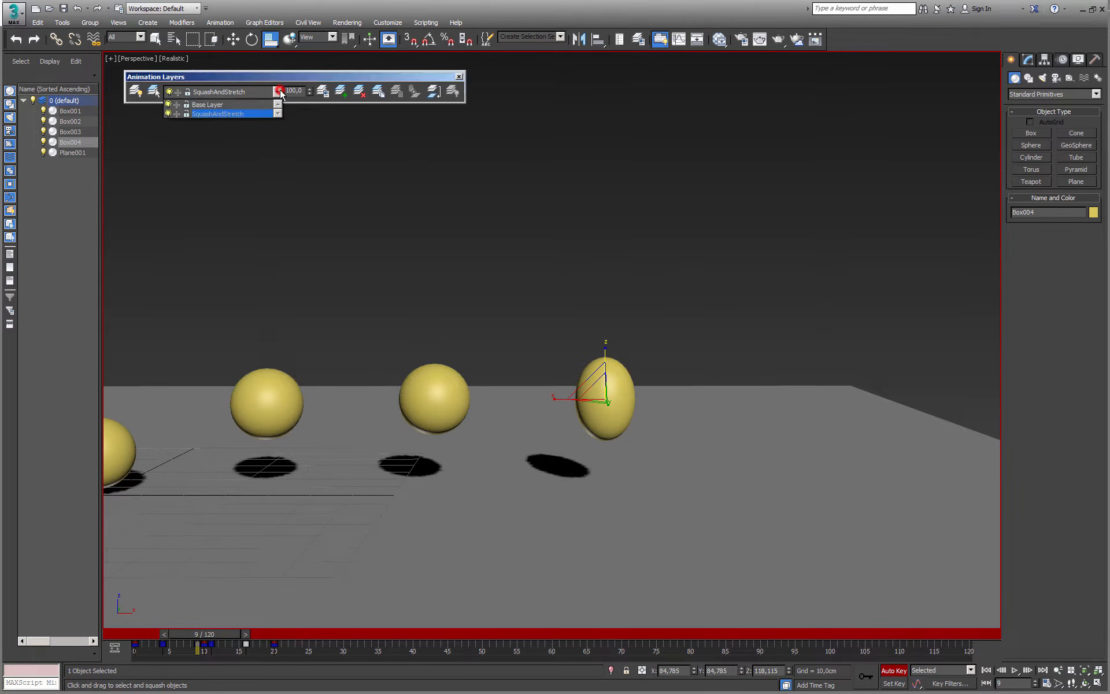
left_click(234, 105)
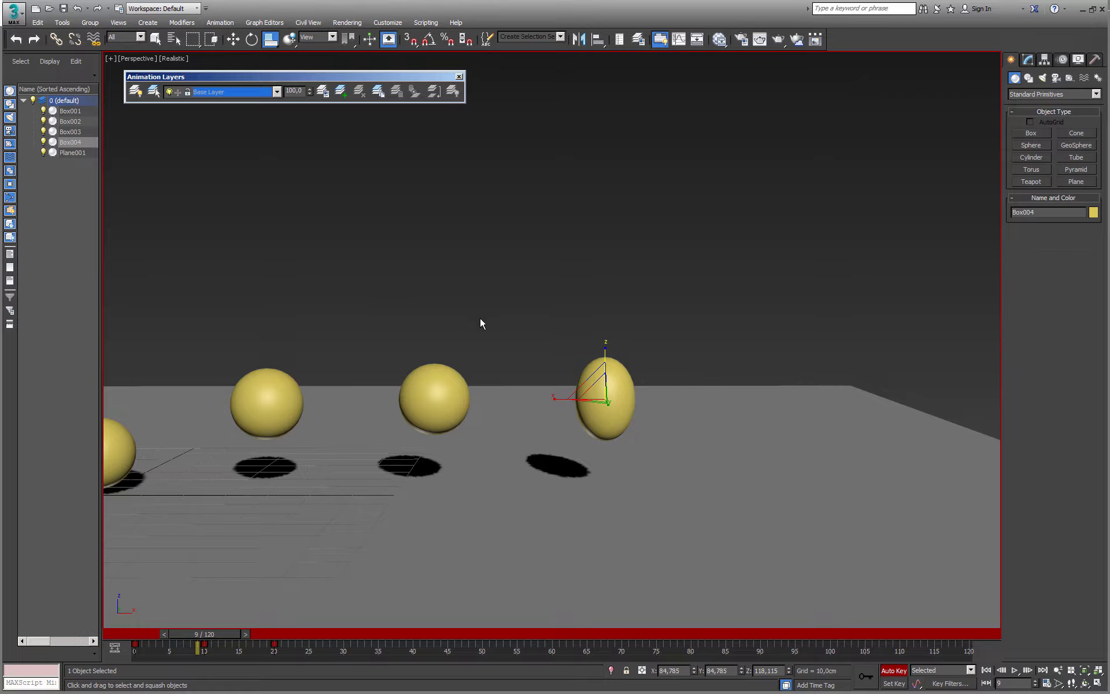
key("w")
left_click_drag(605, 368, 603, 423)
scroll(603, 423, "up", 8)
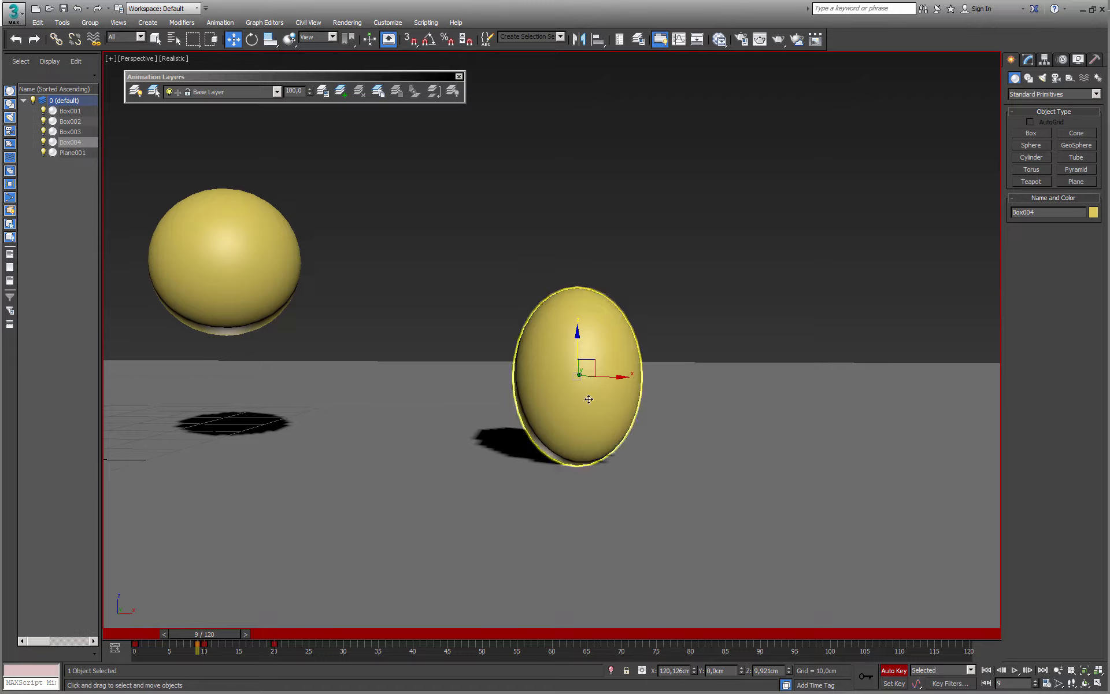
left_click_drag(577, 339, 576, 345)
- At frame 10, lower the squashed fourth ball to about 6.2 cm in Z so it touches the floor, and play the animation
left_click_drag(218, 634, 230, 633)
key("w")
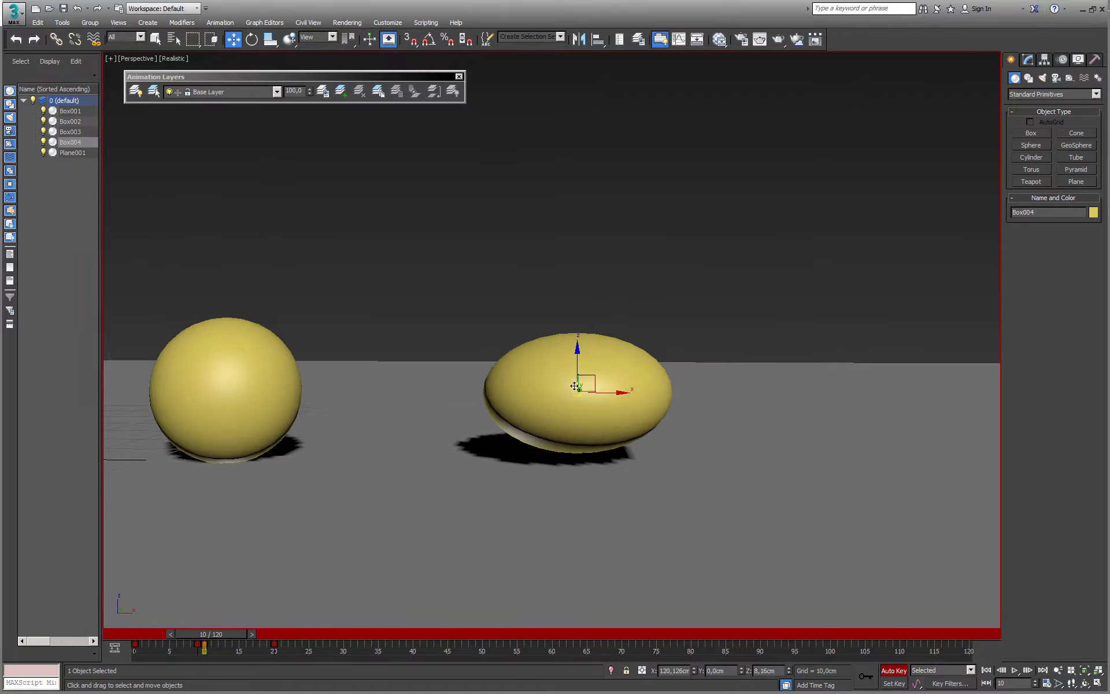
middle_click_drag(574, 386, 570, 370, "alt")
scroll(571, 367, "up", 2)
left_click_drag(574, 346, 574, 370)
scroll(532, 411, "down", 6)
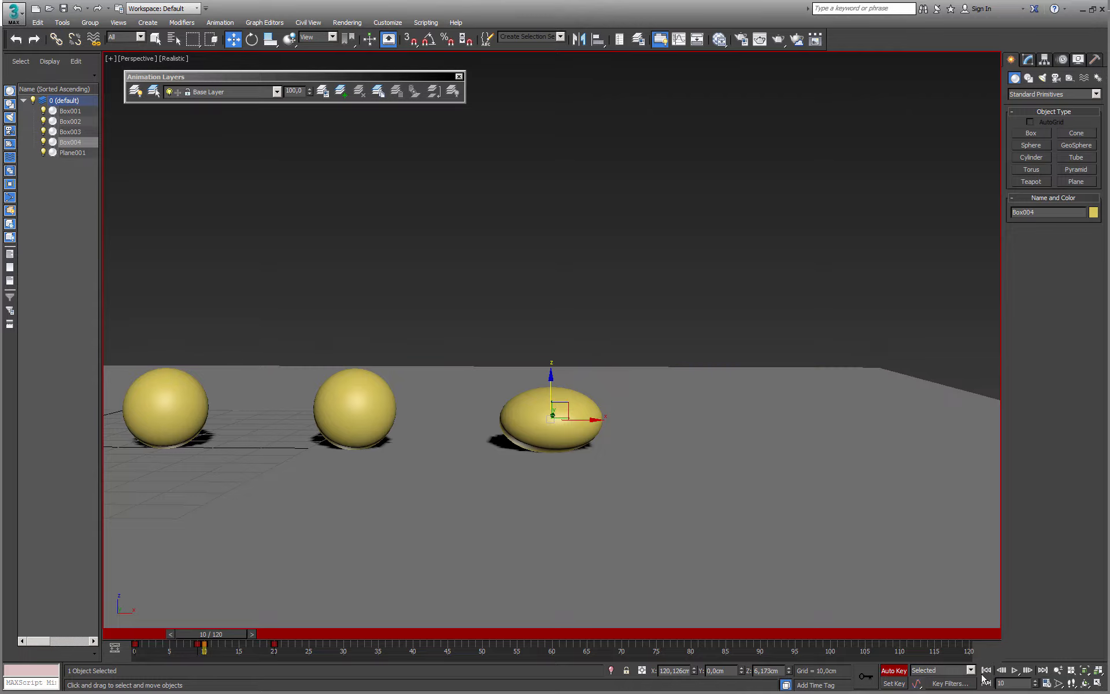
left_click(1016, 670)
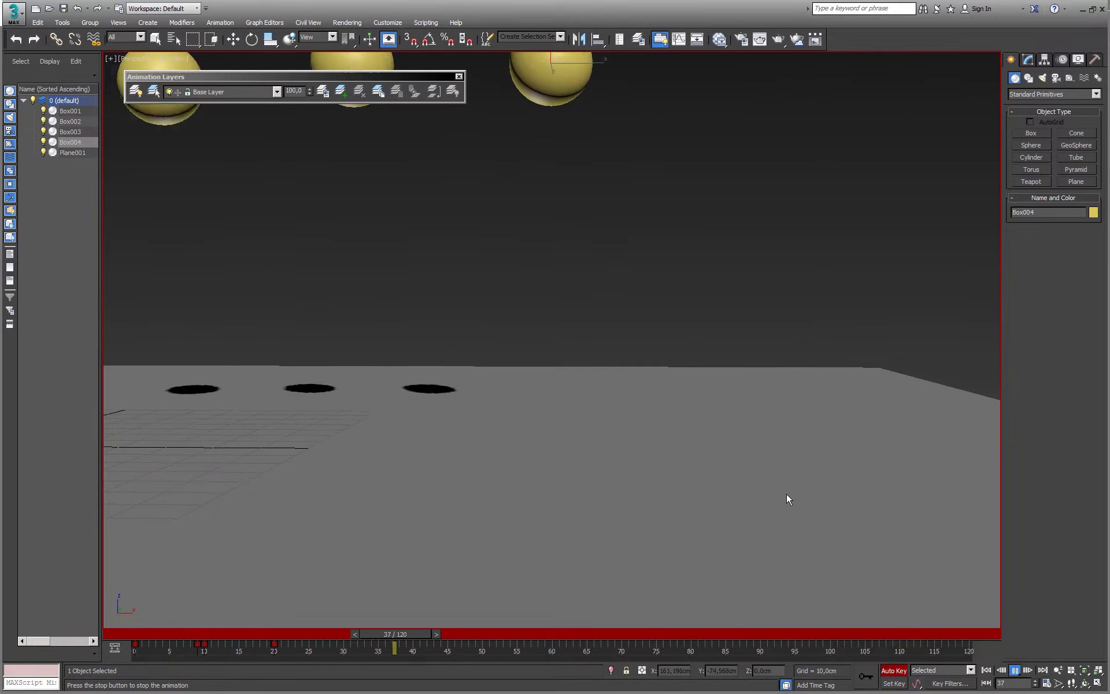
- At frame 10, make SquashAndStretch the active animation layer and squash the fourth ball further, to about 69% in Z
middle_click_drag(786, 494, 800, 534)
middle_click_drag(721, 474, 706, 496)
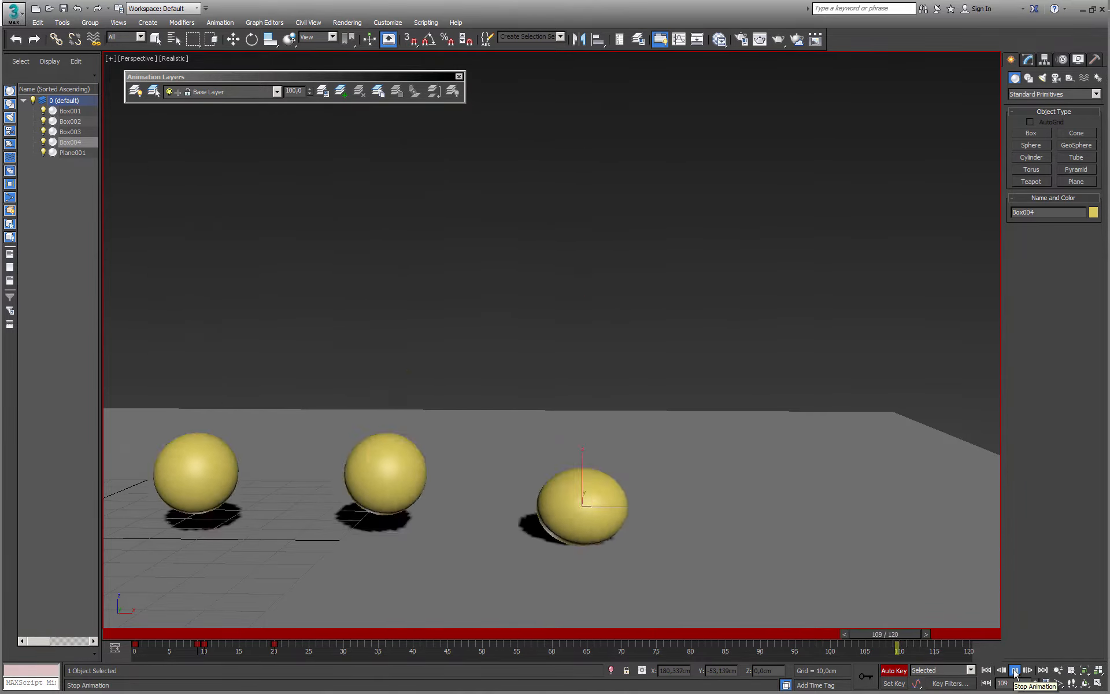
left_click(986, 670)
left_click_drag(176, 634, 243, 650)
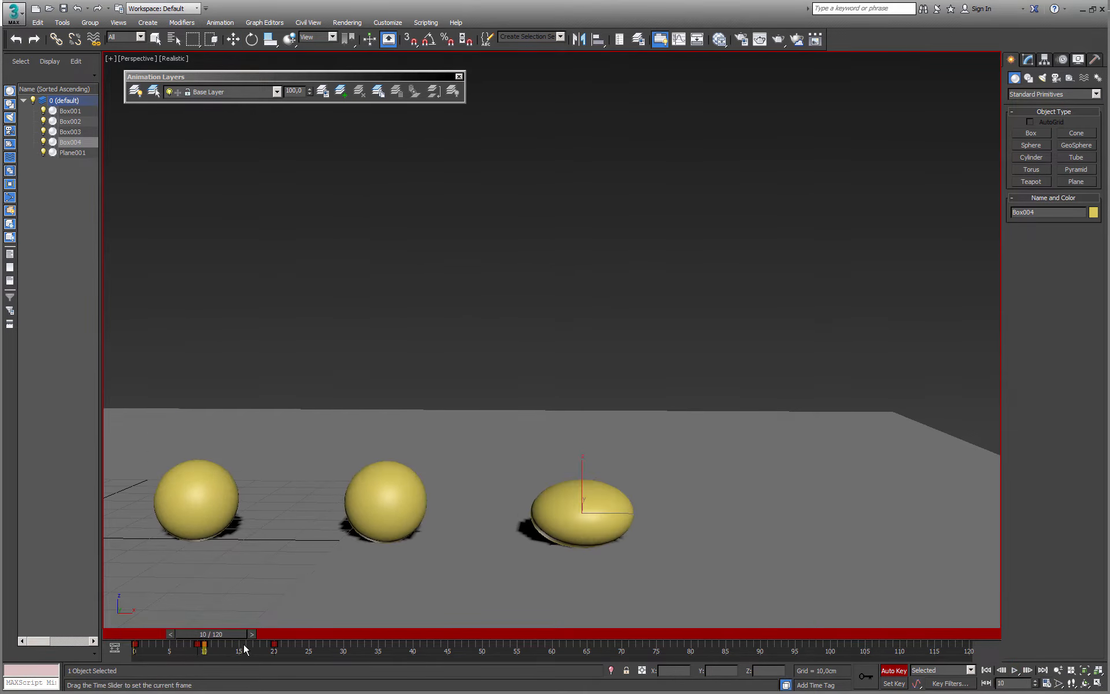
left_click(276, 92)
left_click(237, 114)
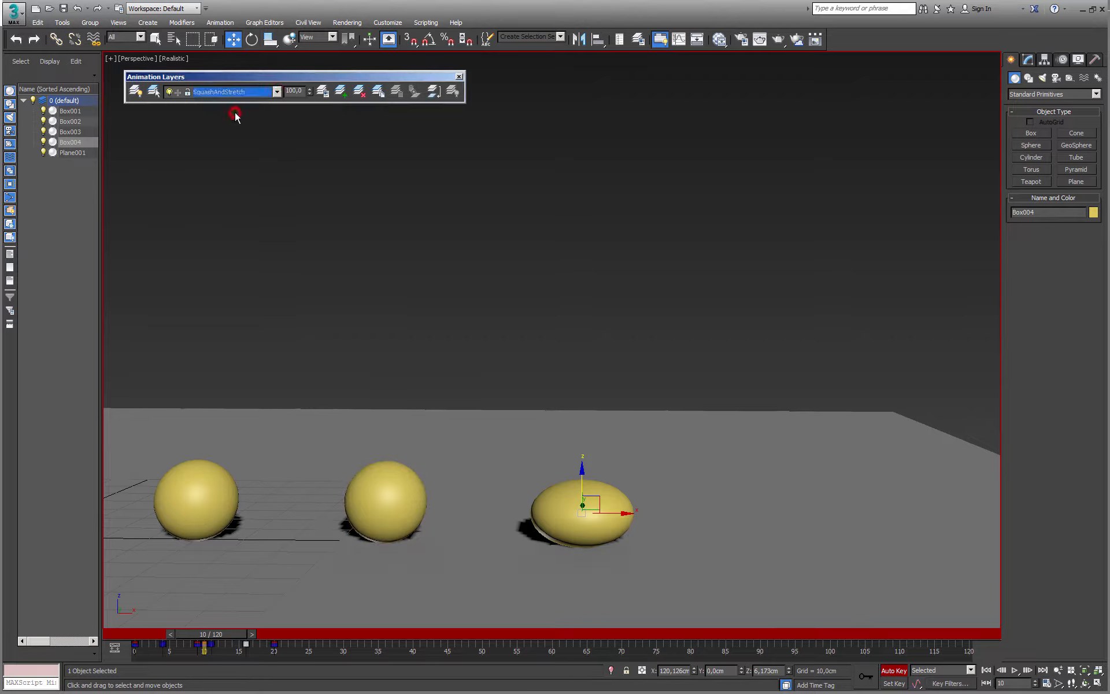
key("r")
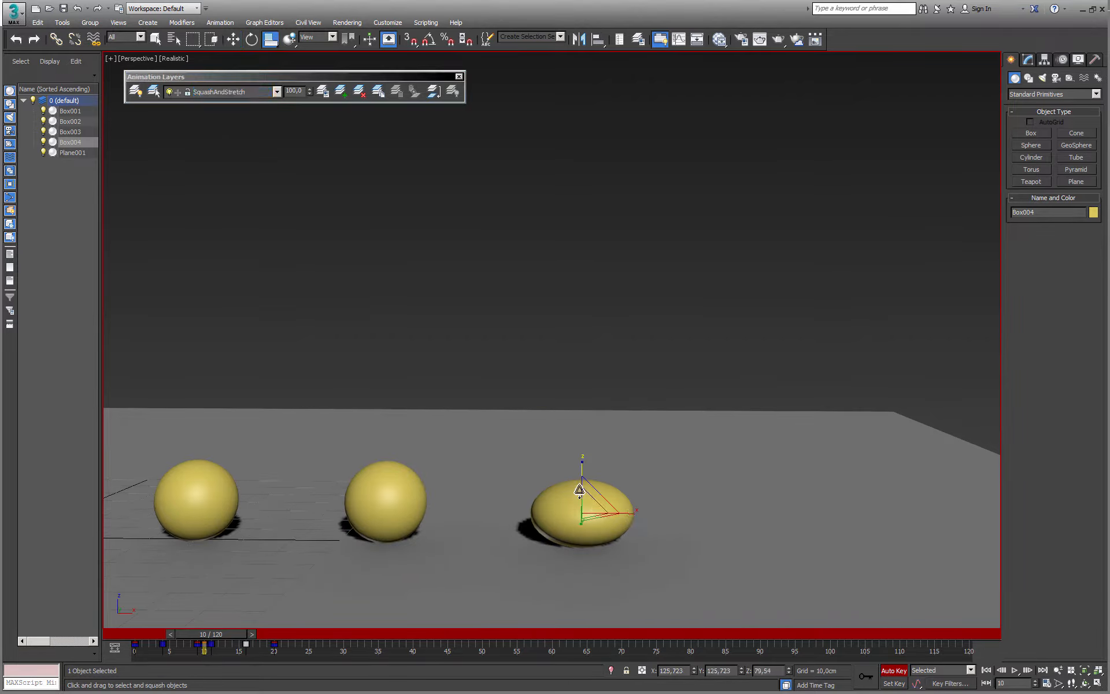
left_click_drag(580, 465, 580, 470)
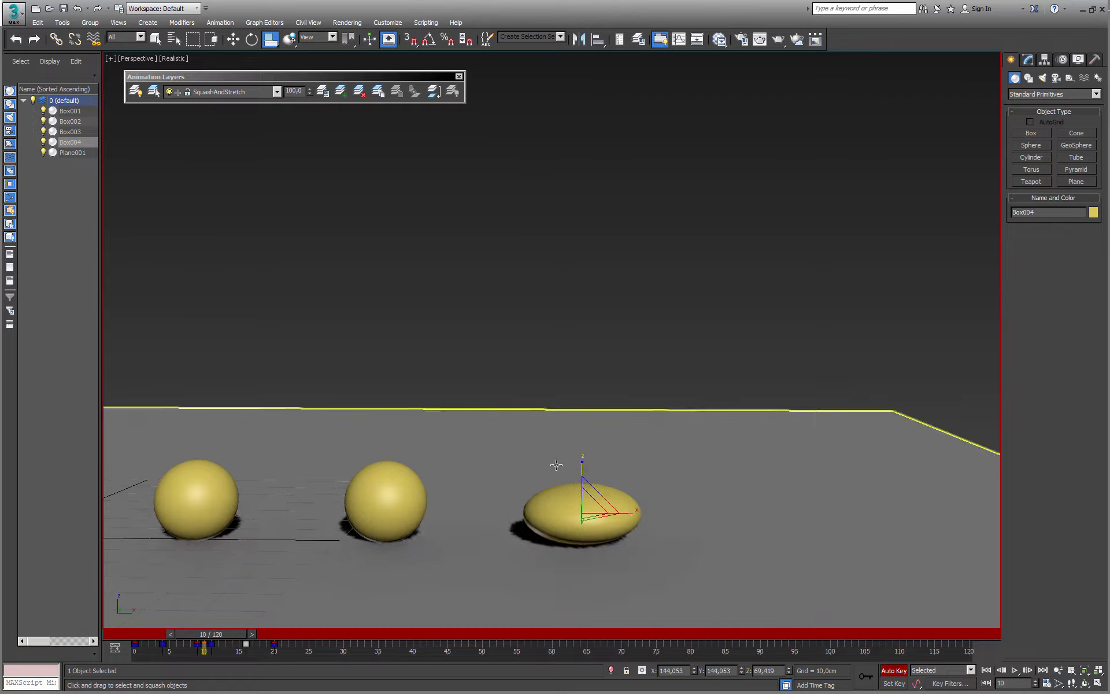
- Make Base Layer active and lower the squashed fourth ball at frame 10 to about 5.4 cm in Z so it touches the floor
left_click(278, 91)
left_click(236, 105)
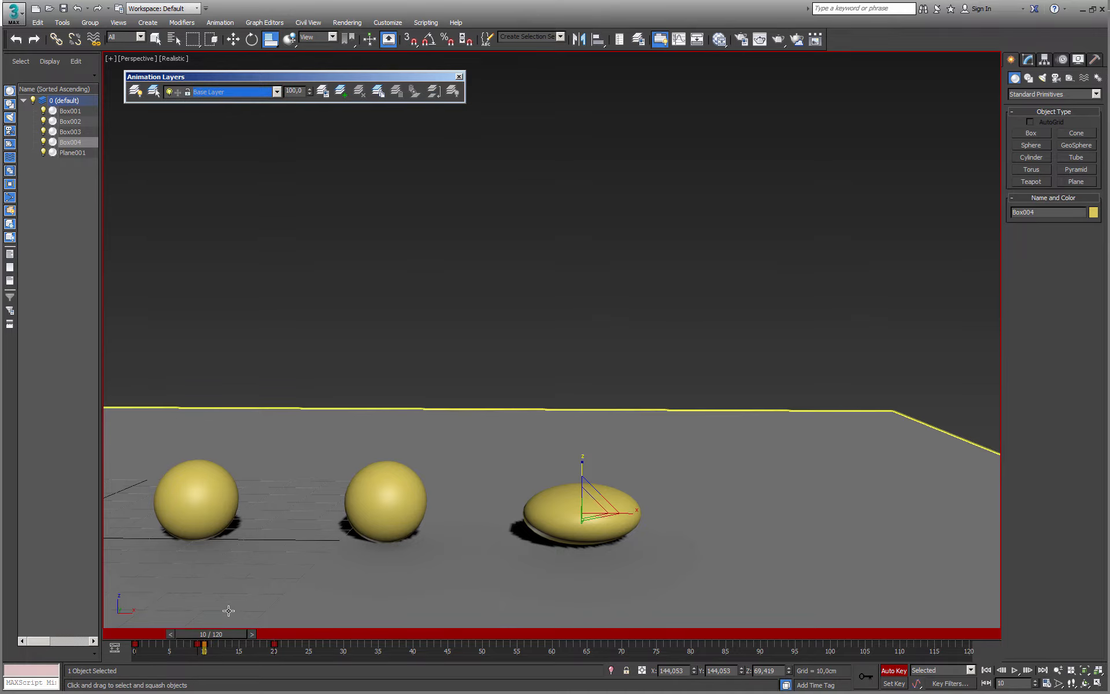
left_click_drag(220, 634, 225, 634)
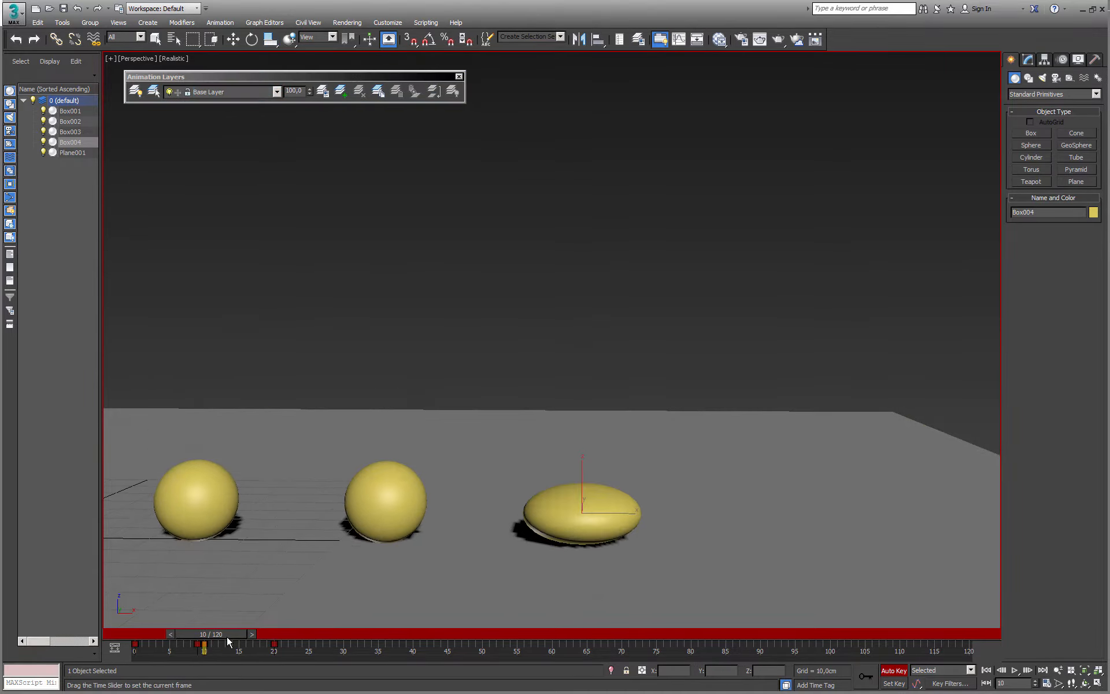
middle_click_drag(424, 535, 440, 524, "alt")
scroll(491, 523, "up", 4)
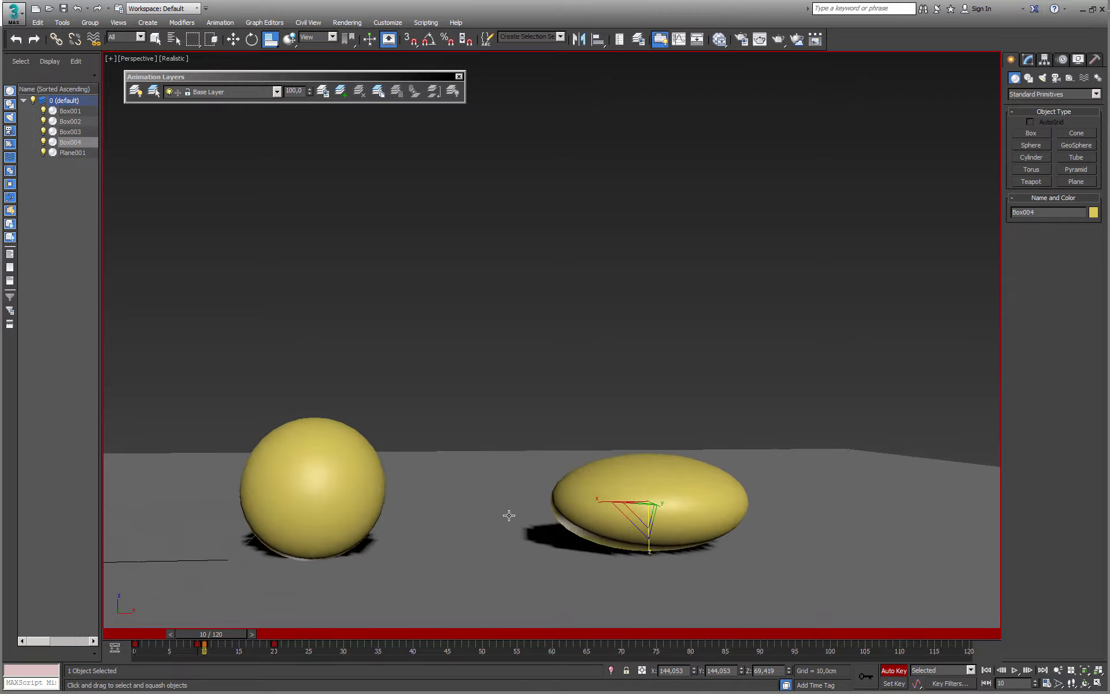
key("w")
middle_click_drag(552, 512, 533, 494)
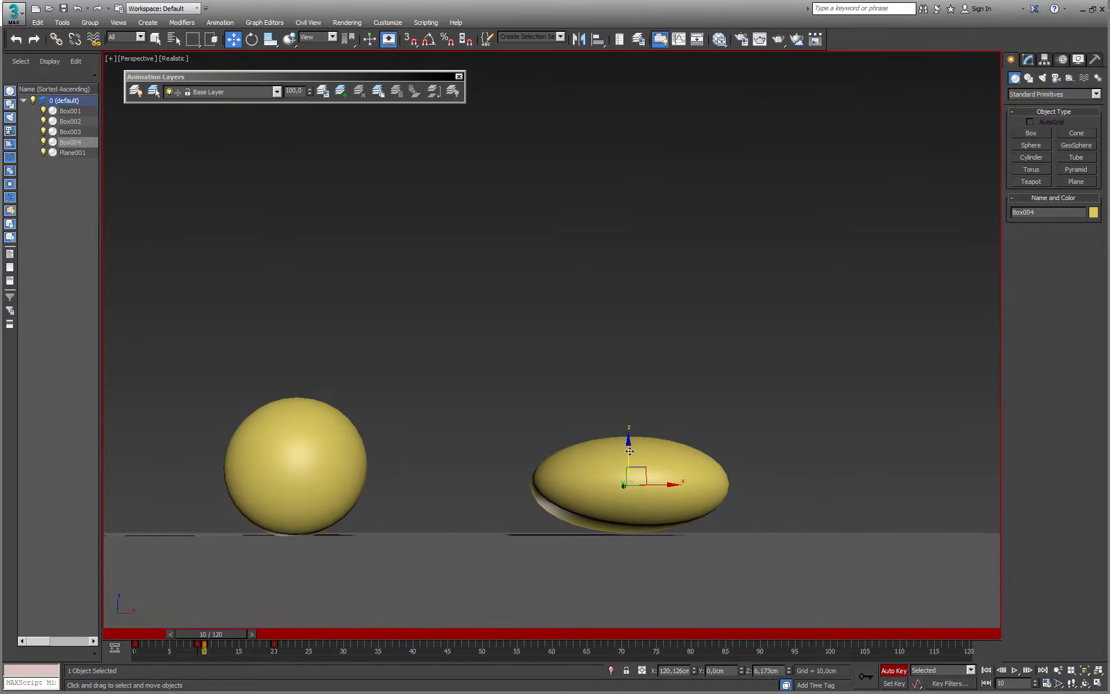
left_click_drag(629, 444, 629, 449)
scroll(627, 462, "down", 3)
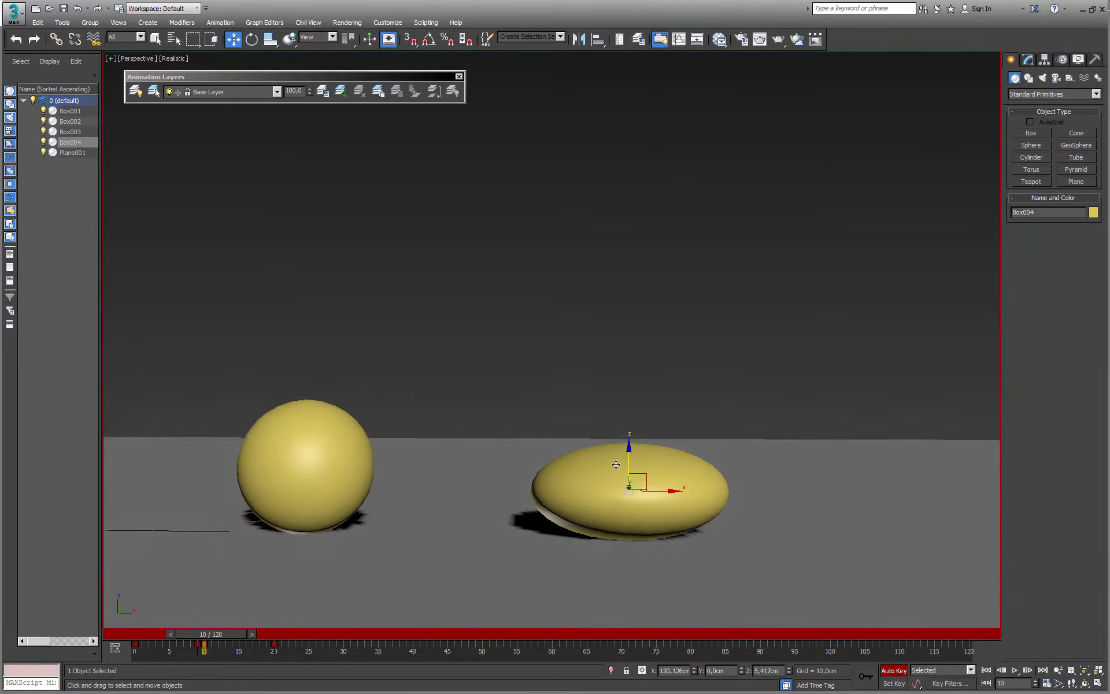
middle_click_drag(627, 462, 627, 485, "alt")
- Examine the fourth ball's position curve around frames 9 and 10 in the Curve Editor, and play the animation
right_click(597, 472)
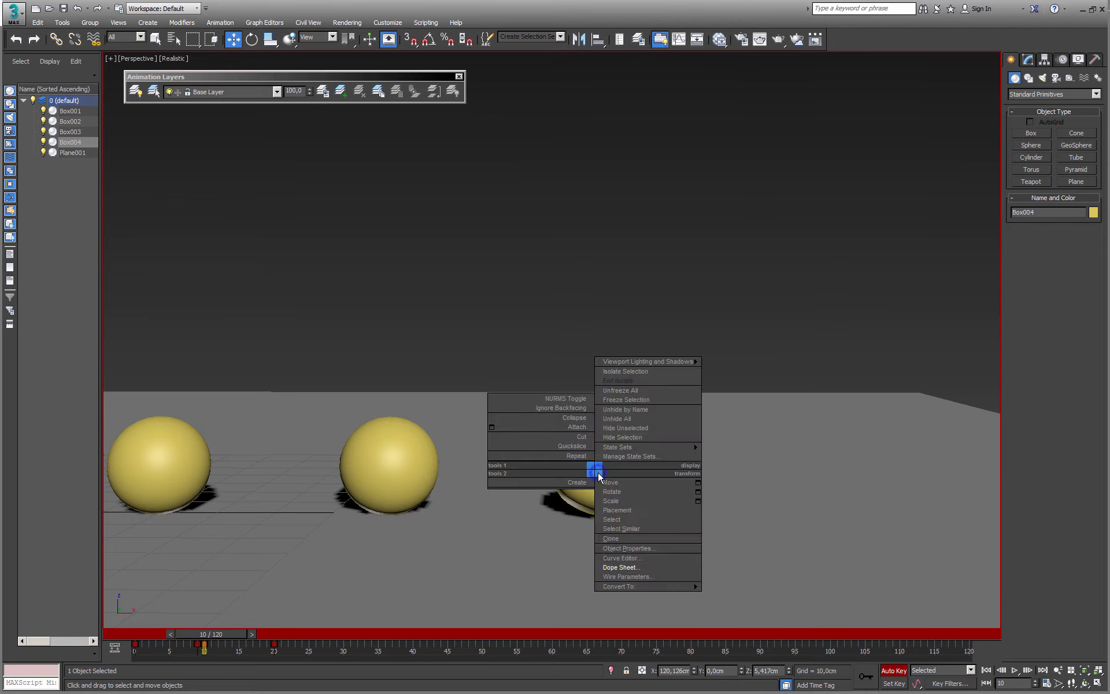
left_click(616, 560)
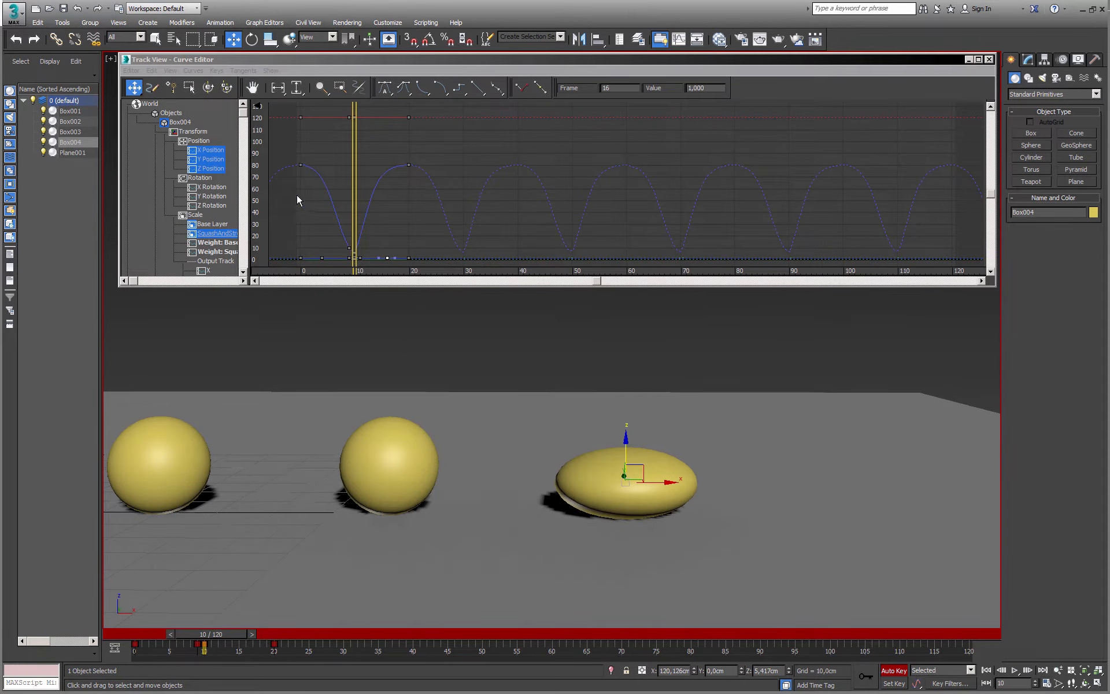
middle_click_drag(340, 208, 350, 177)
middle_click_drag(350, 176, 484, 219, "ctrl+alt")
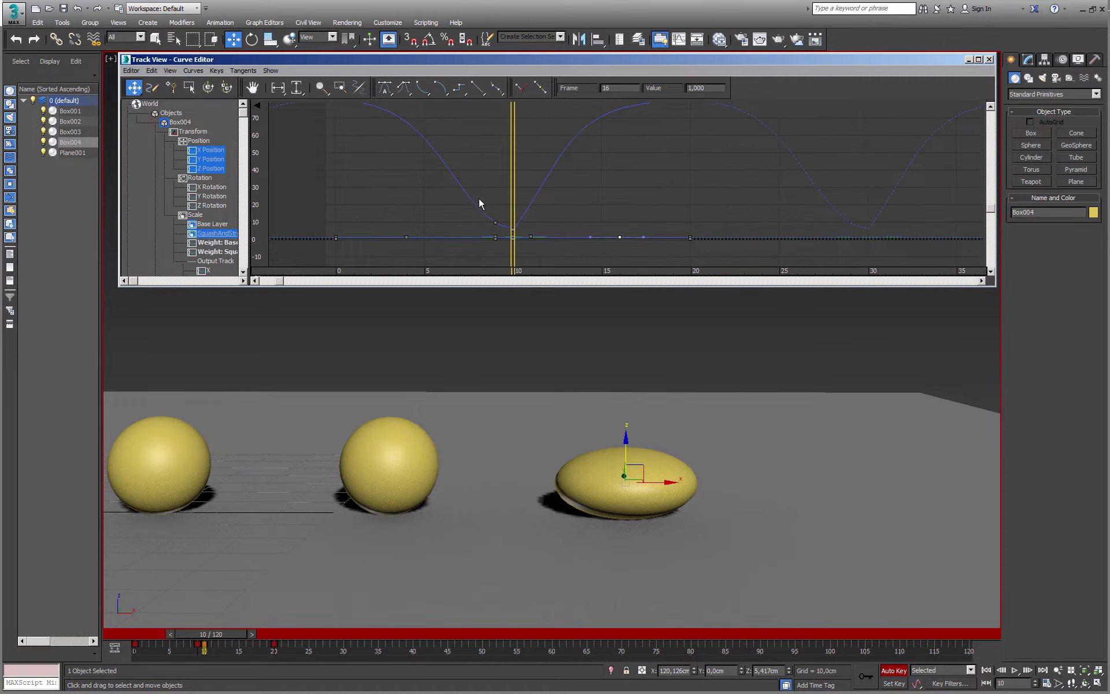
mouse_move(210, 634)
left_mouse_down()
mouse_move(206, 645)
mouse_move(222, 645)
left_mouse_up()
key("w")
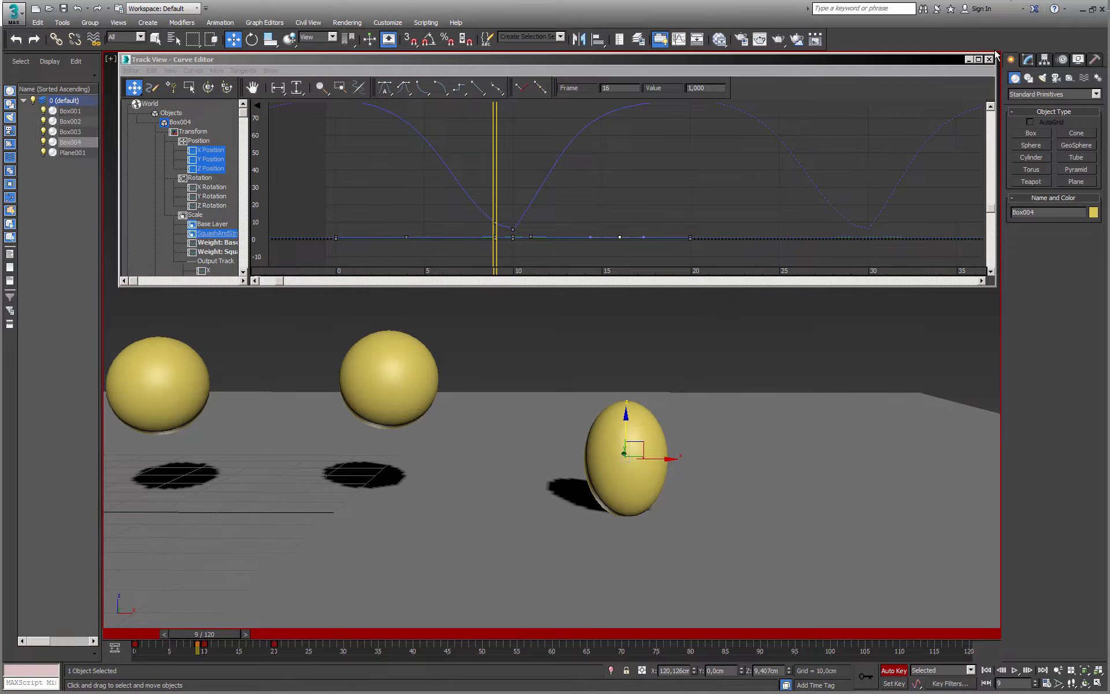
left_click(964, 94)
left_click(989, 58)
scroll(605, 292, "down", 4)
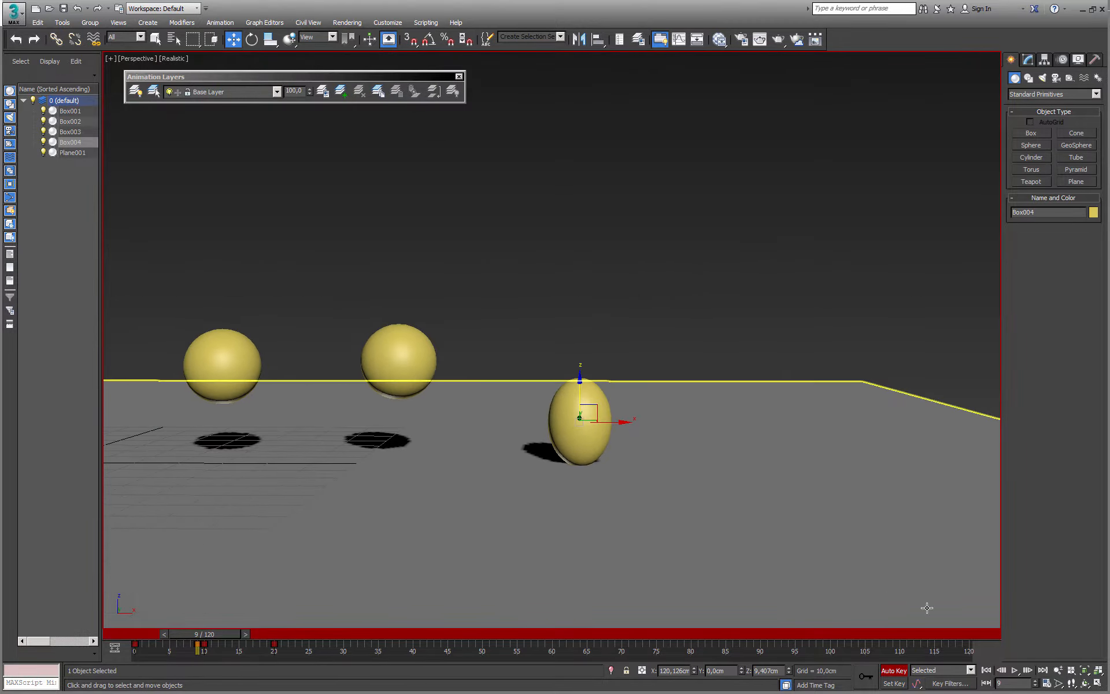
left_click(1013, 671)
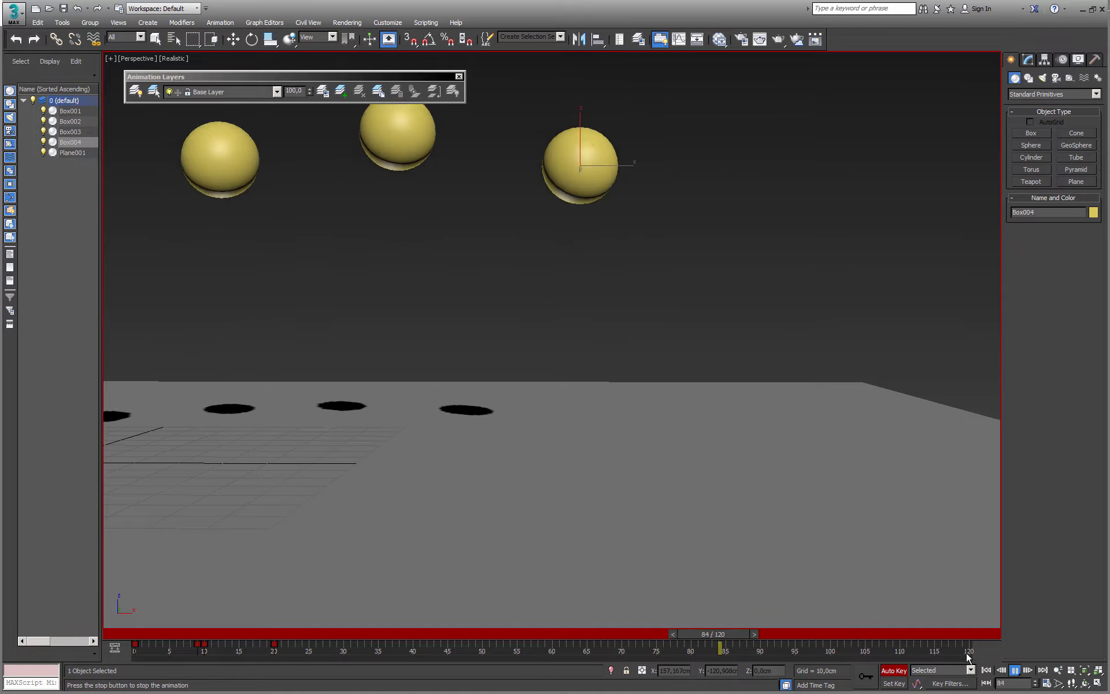
left_click(1012, 670)
- Open the fourth ball's Curve Editor again and isolate the Z Position curve around the floor contact
right_click(557, 331)
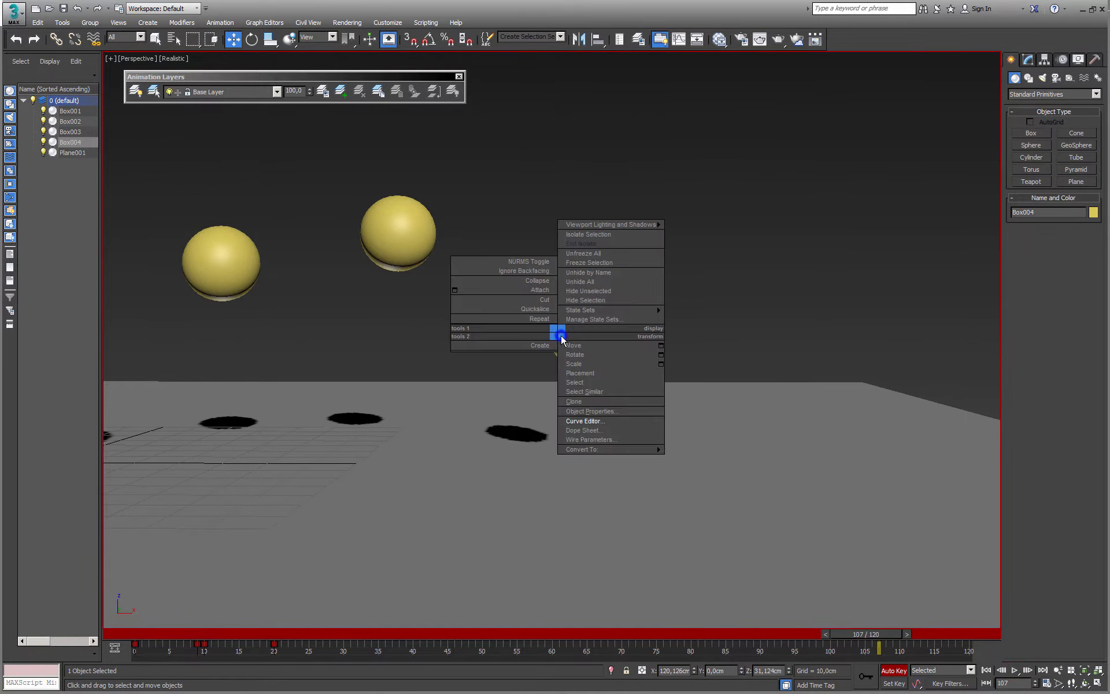
left_click(585, 421)
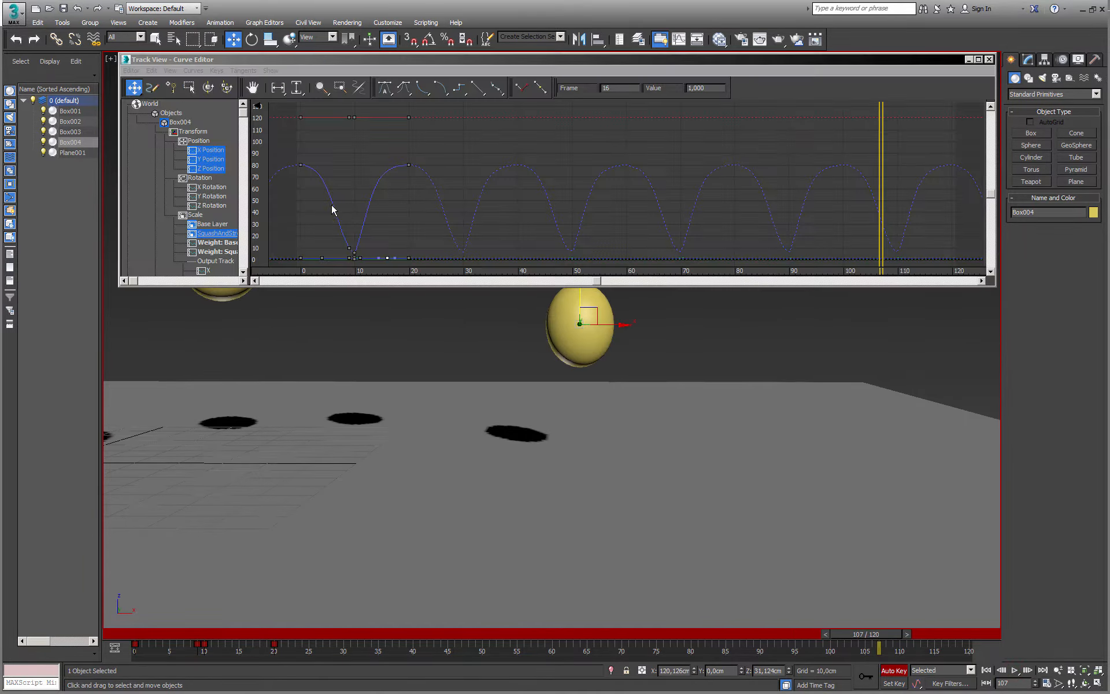
middle_click_drag(370, 216, 408, 179)
scroll(409, 178, "up", 4)
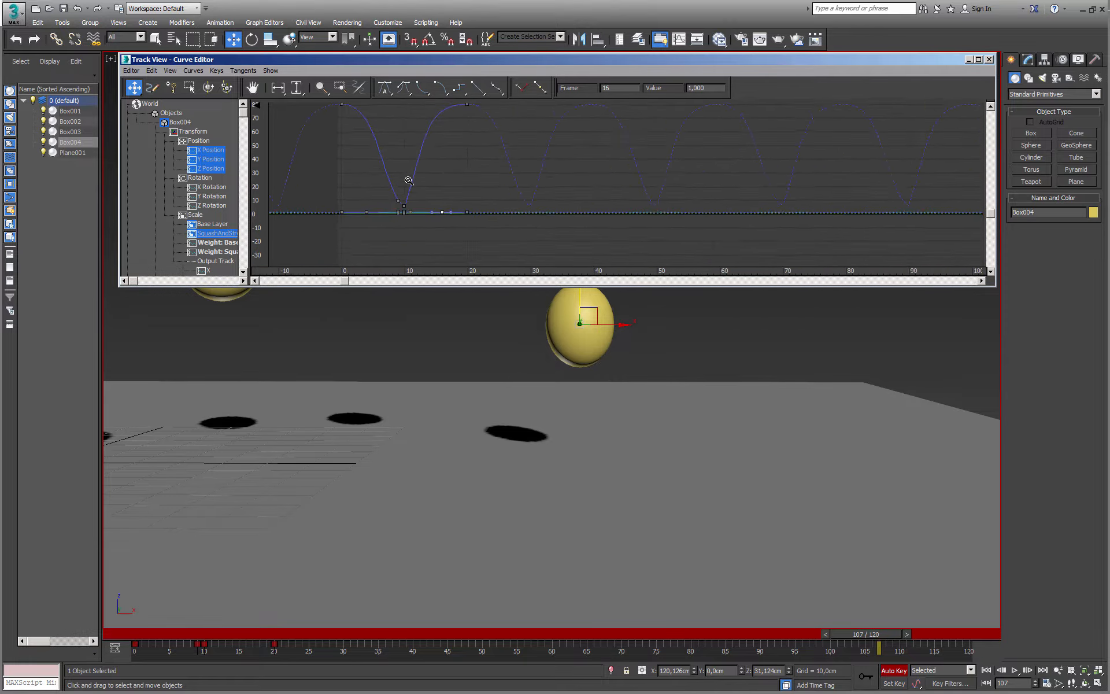
left_click(225, 168)
scroll(453, 213, "up", 3)
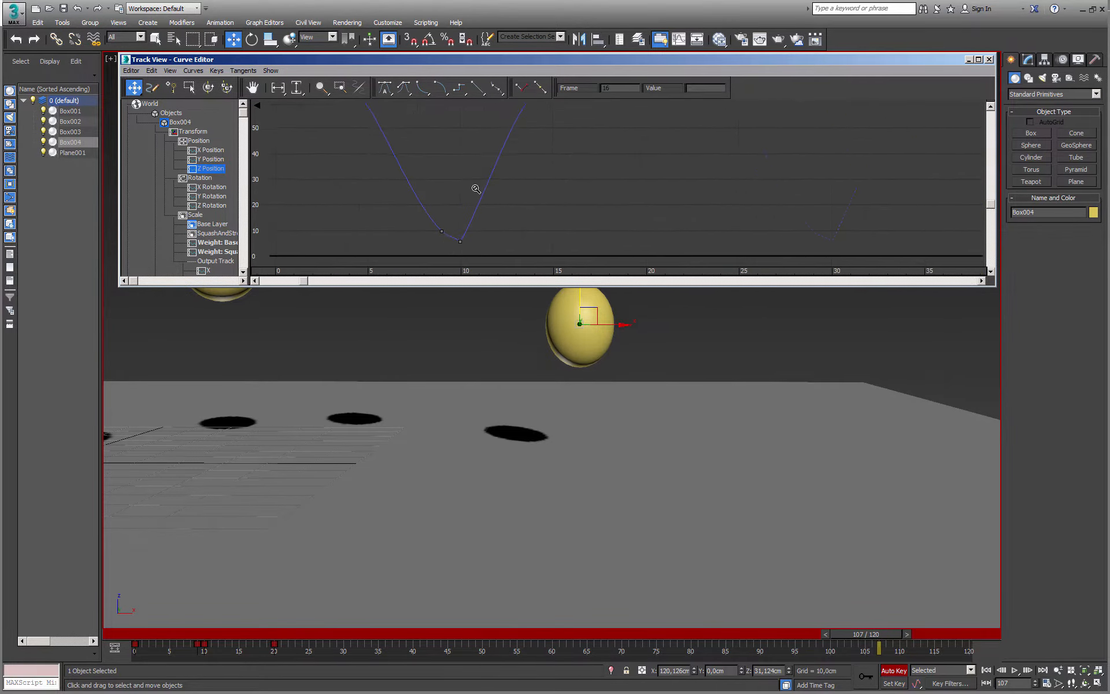
- Set the Z Position key at frame 9 to a fast incoming tangent and a linear outgoing tangent
left_click(442, 230)
scroll(446, 223, "up", 2)
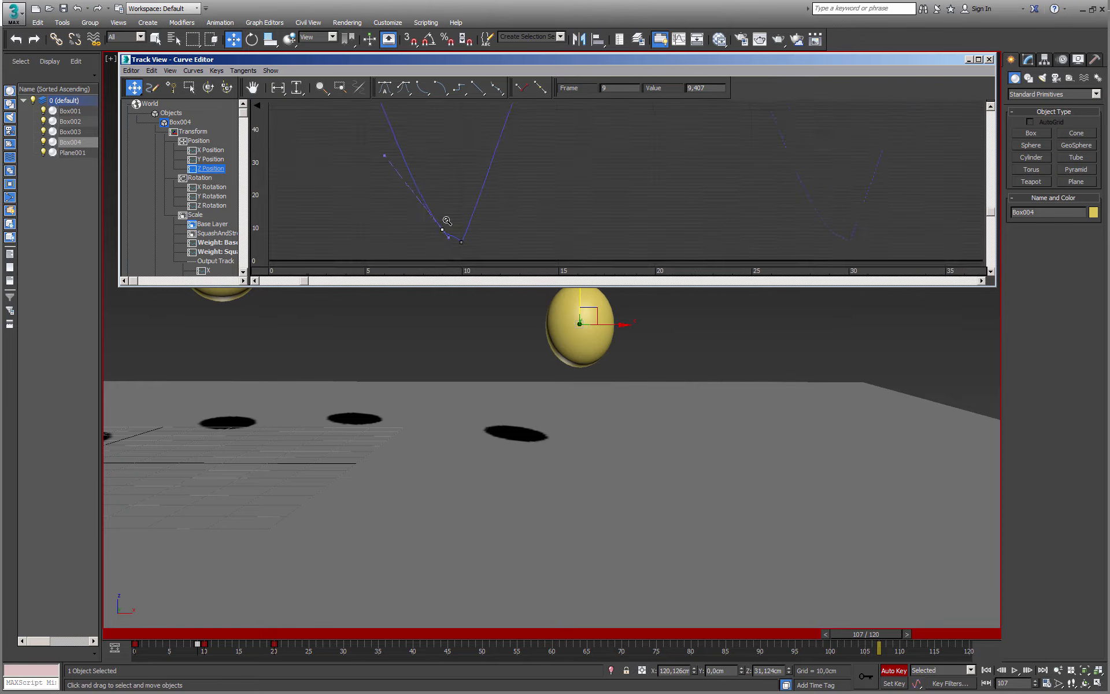
scroll(447, 221, "down", 1)
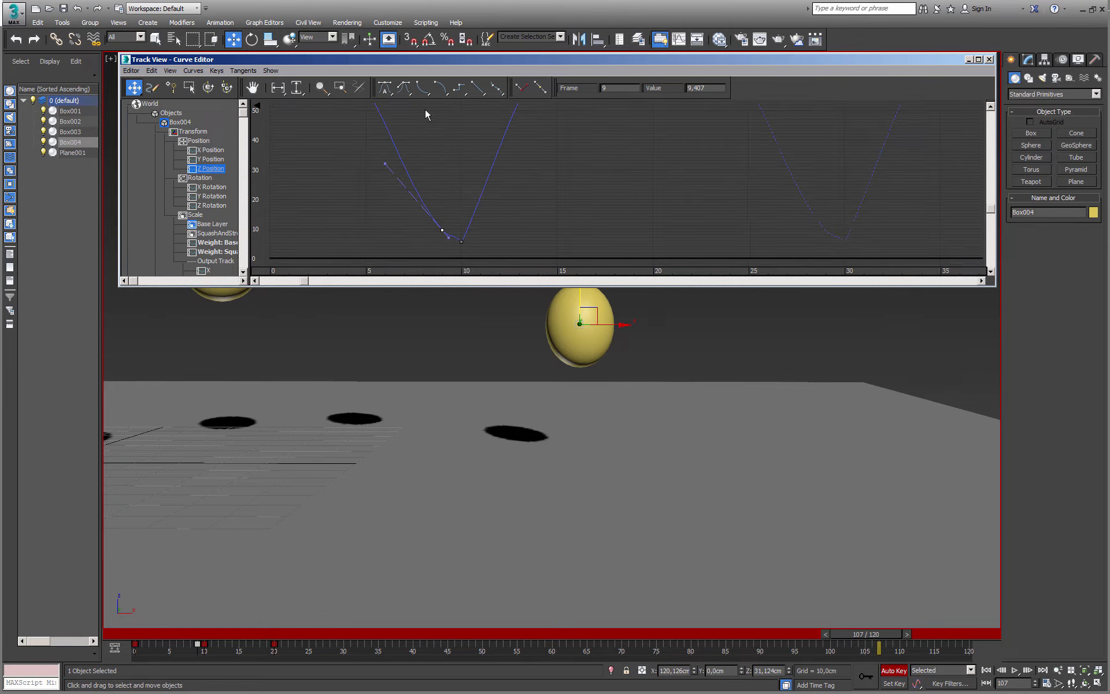
right_click(443, 229)
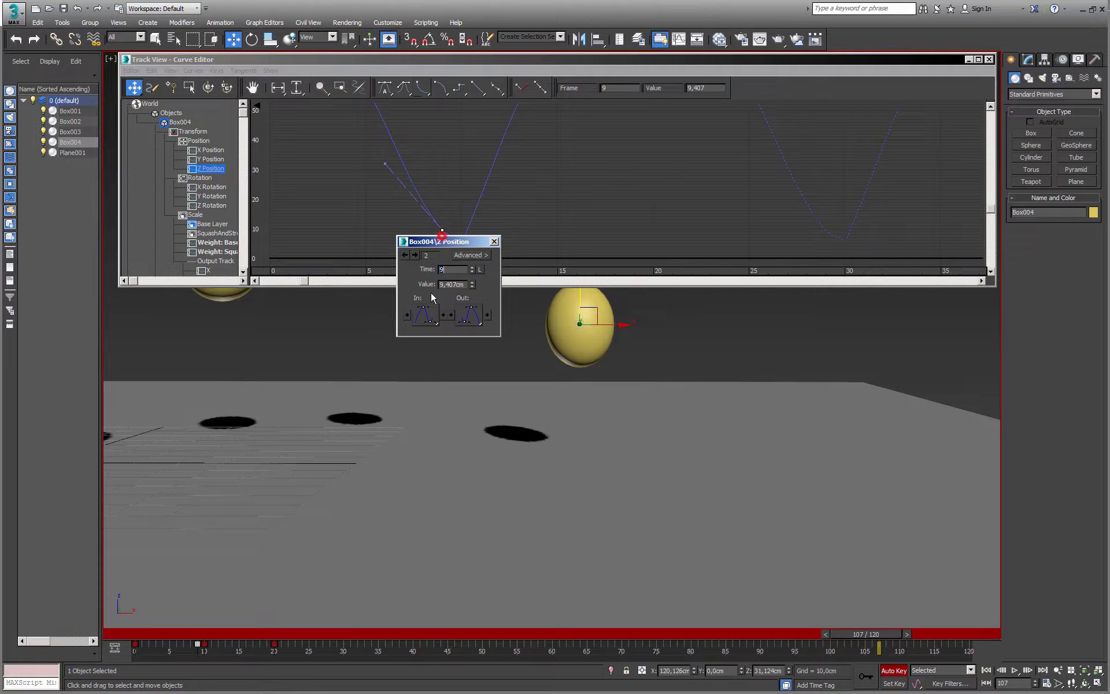
left_click_drag(449, 245, 428, 308)
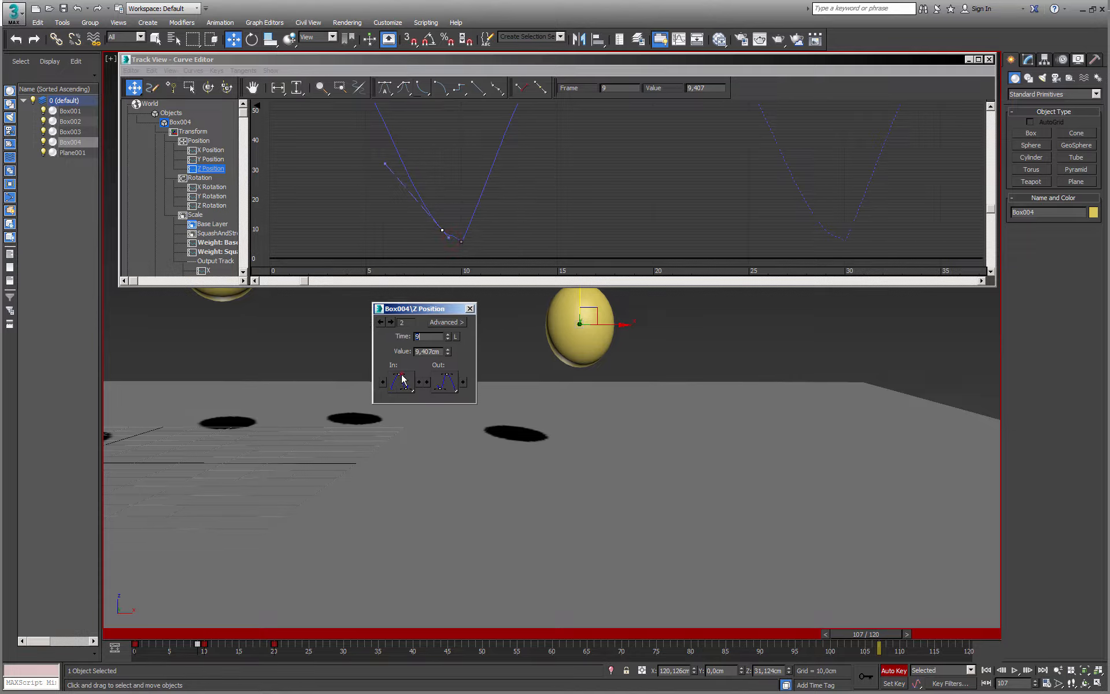
left_click_drag(403, 380, 403, 319)
left_click_drag(445, 381, 452, 264)
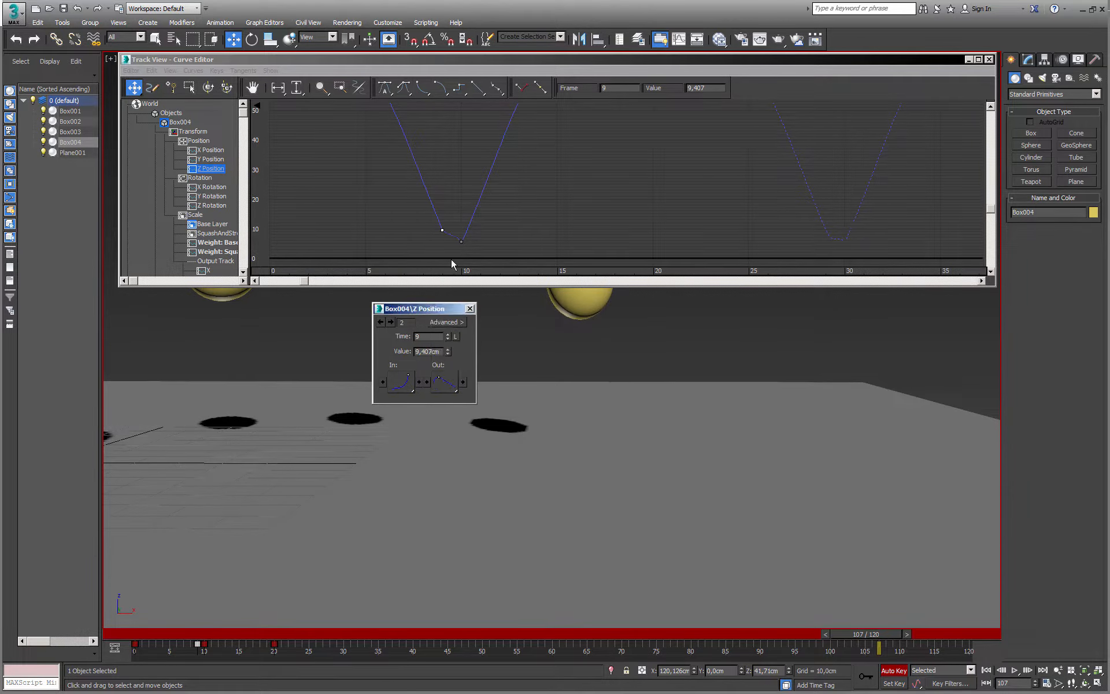
- Make the incoming tangent of the fourth ball's Z Position key at frame 10 linear, and play the animation
left_click(462, 242)
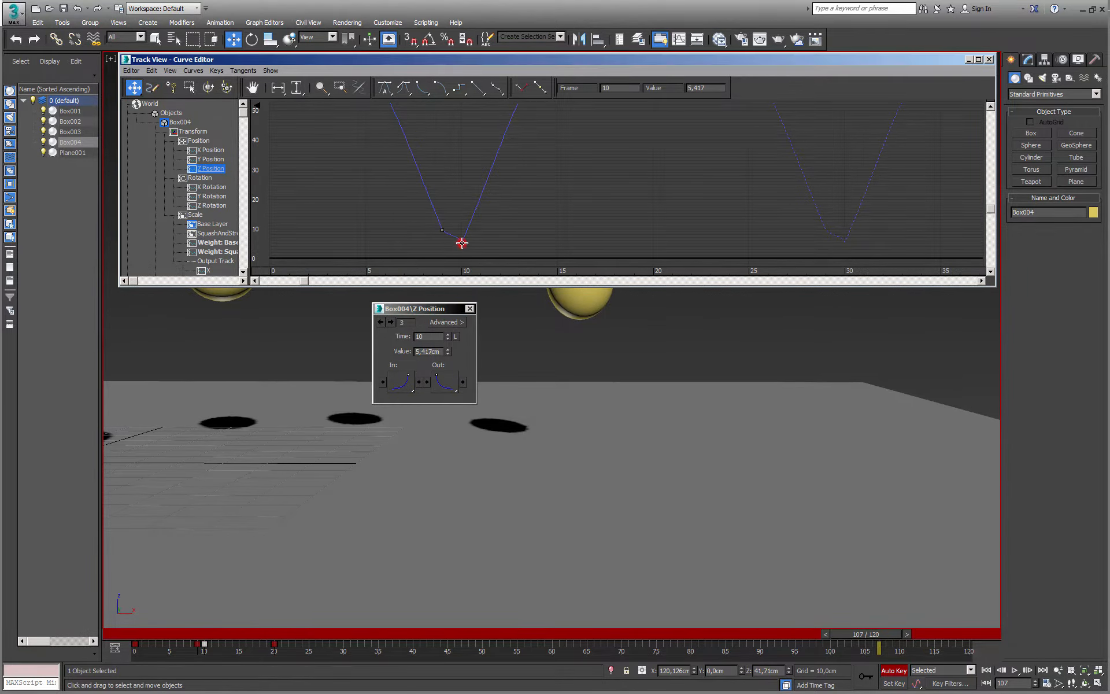
left_click(470, 308)
left_click(471, 307)
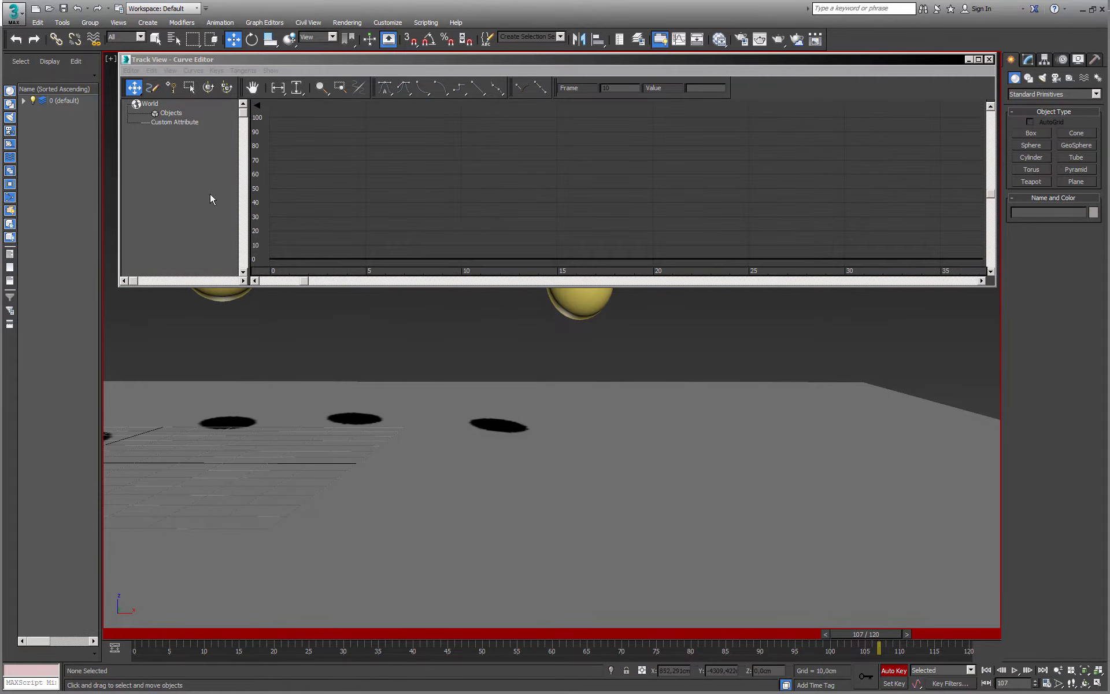
left_click(580, 302)
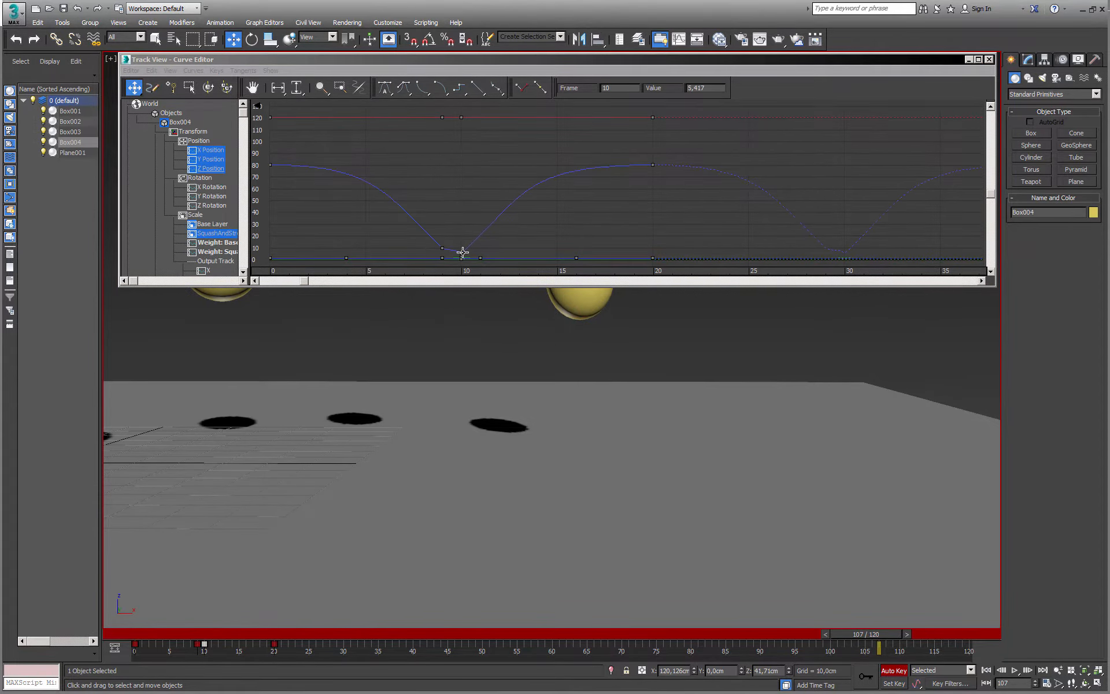
right_click(462, 252)
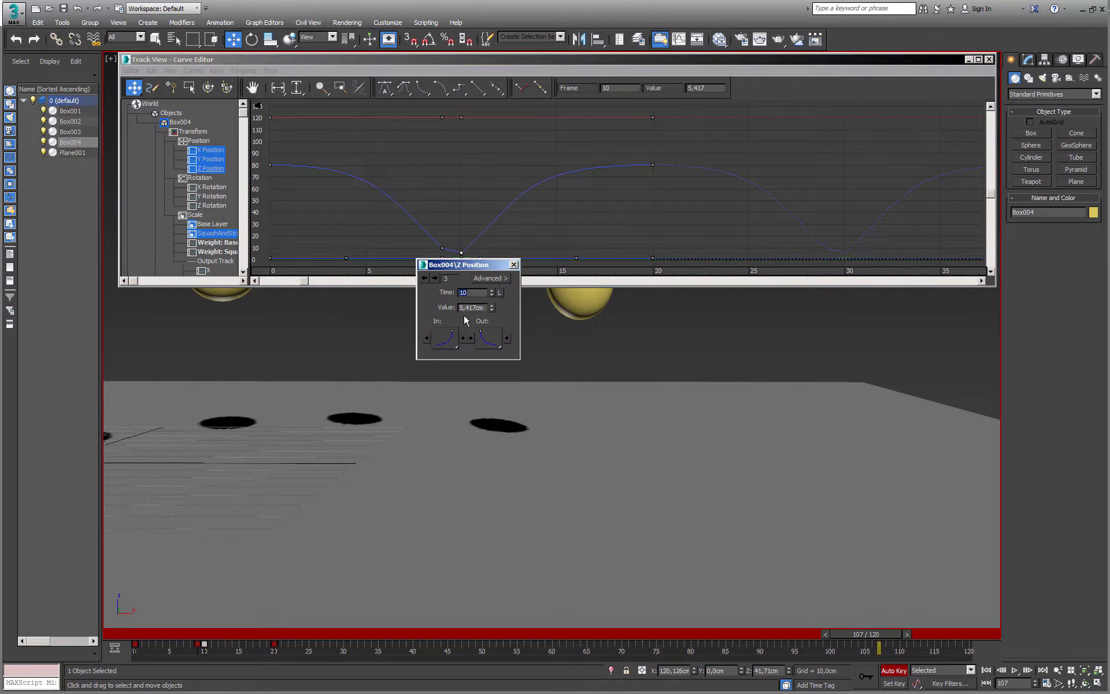
left_click_drag(466, 267, 459, 310)
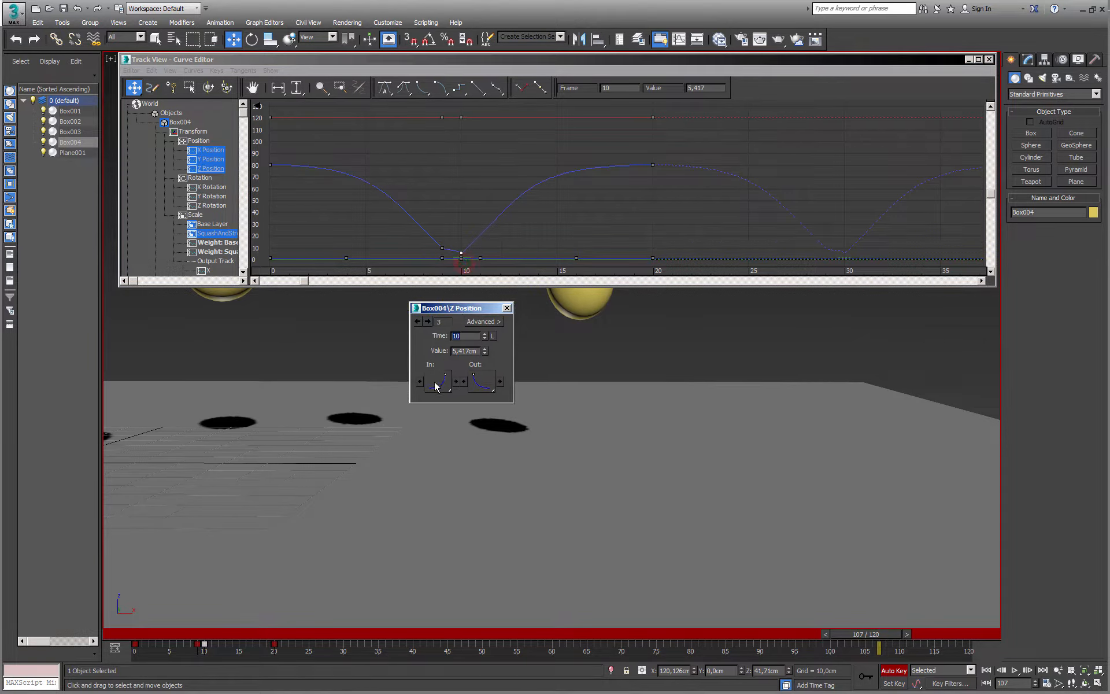
left_click(439, 378)
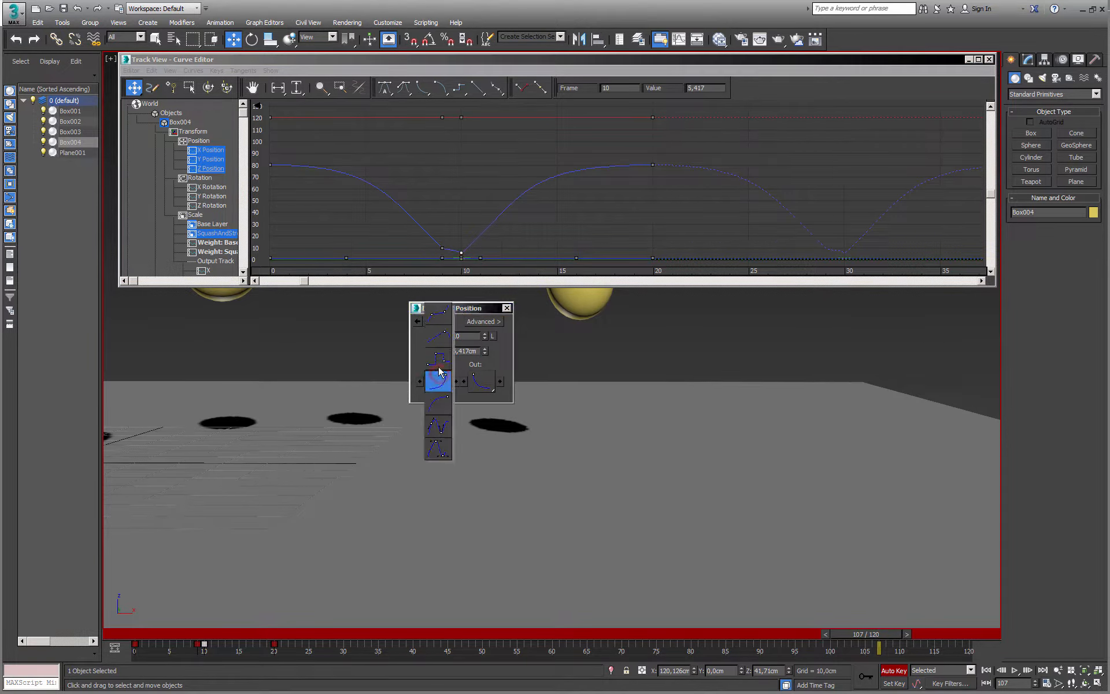
left_click(437, 334)
left_click(506, 309)
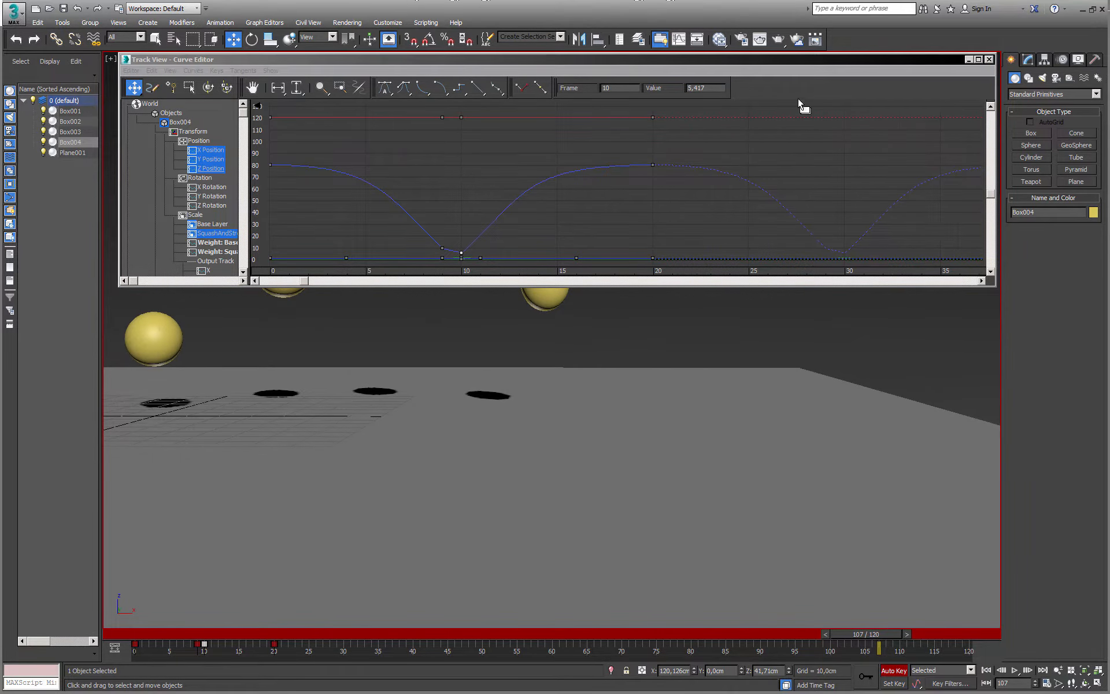
left_click(989, 58)
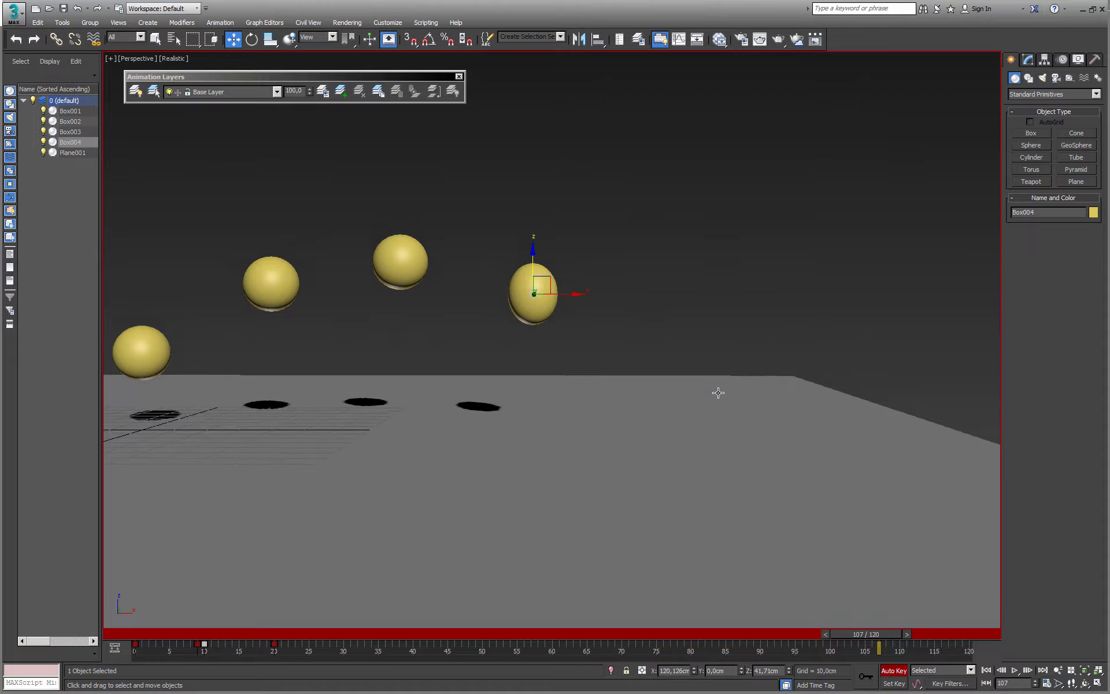
left_click(1014, 670)
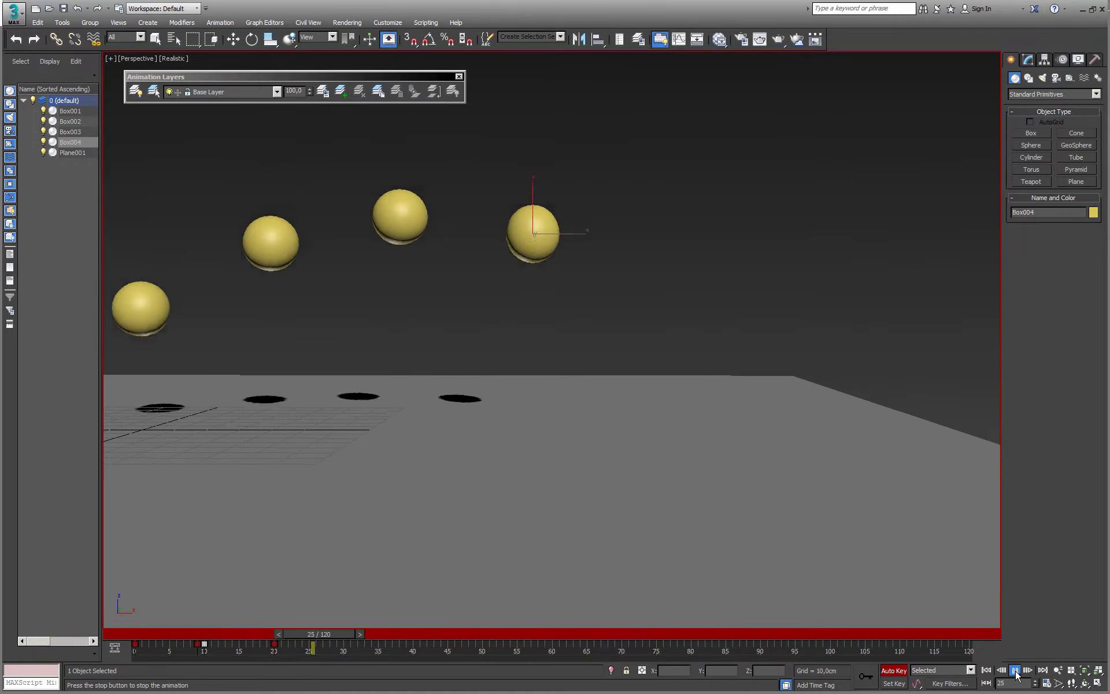
left_click(1015, 671)
- Go to frame 10, turn off the fourth ball's SquashAndStretch layer and play the animation without it
left_click_drag(453, 633, 211, 636)
left_click(277, 93)
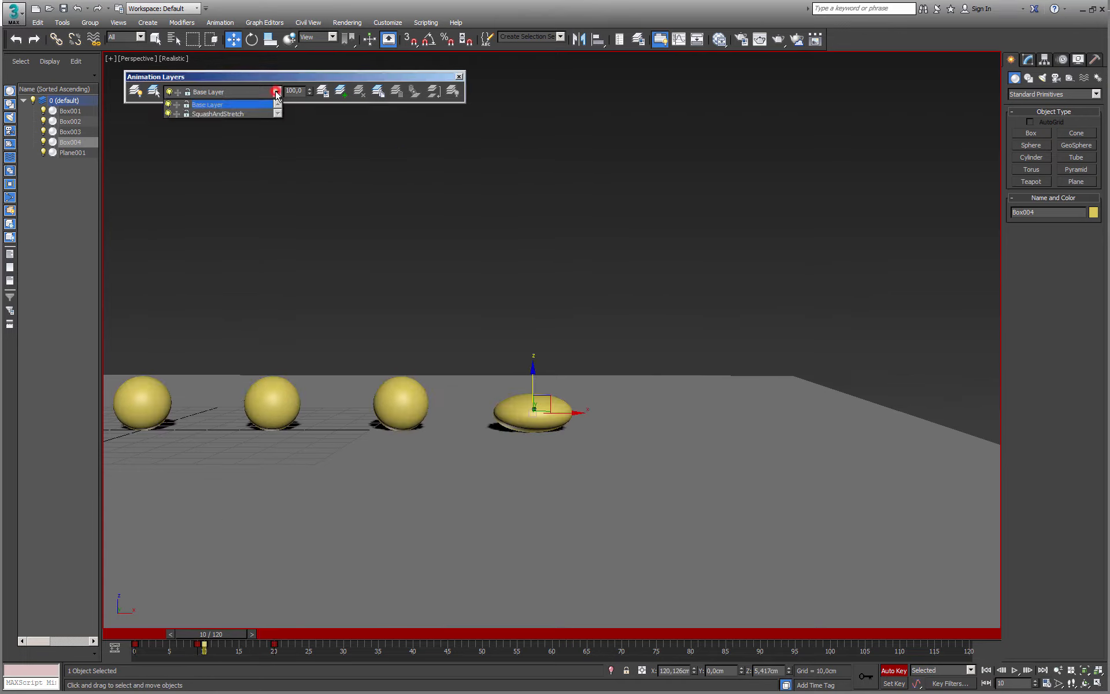
left_click(235, 113)
left_click(276, 94)
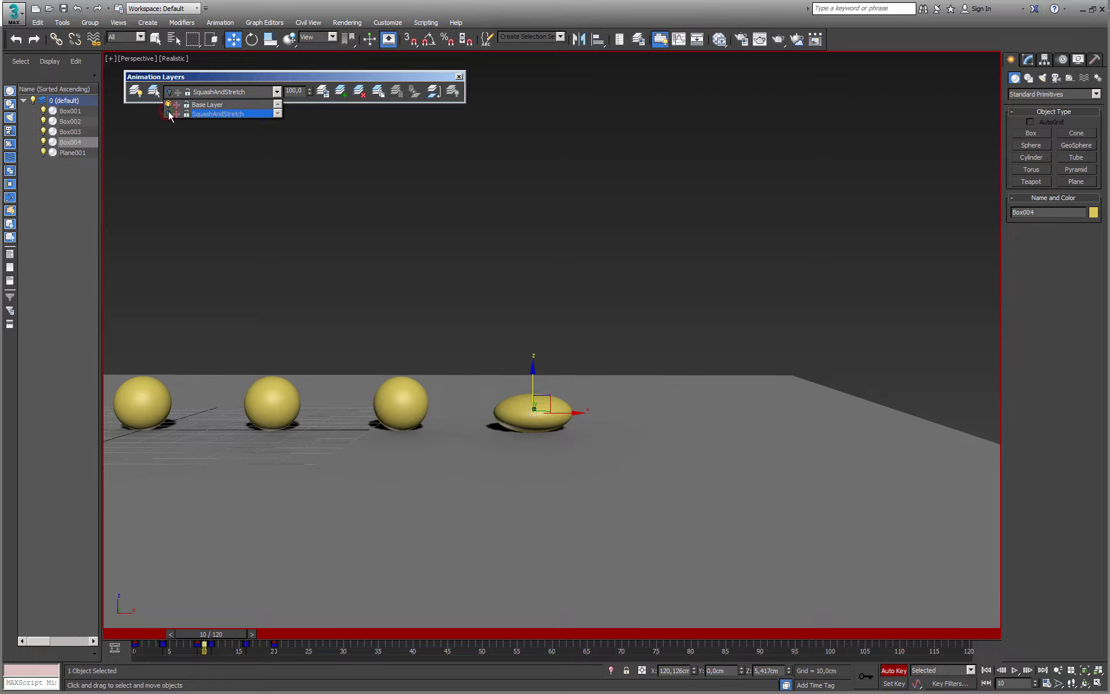
left_click(1014, 670)
left_click(1014, 670)
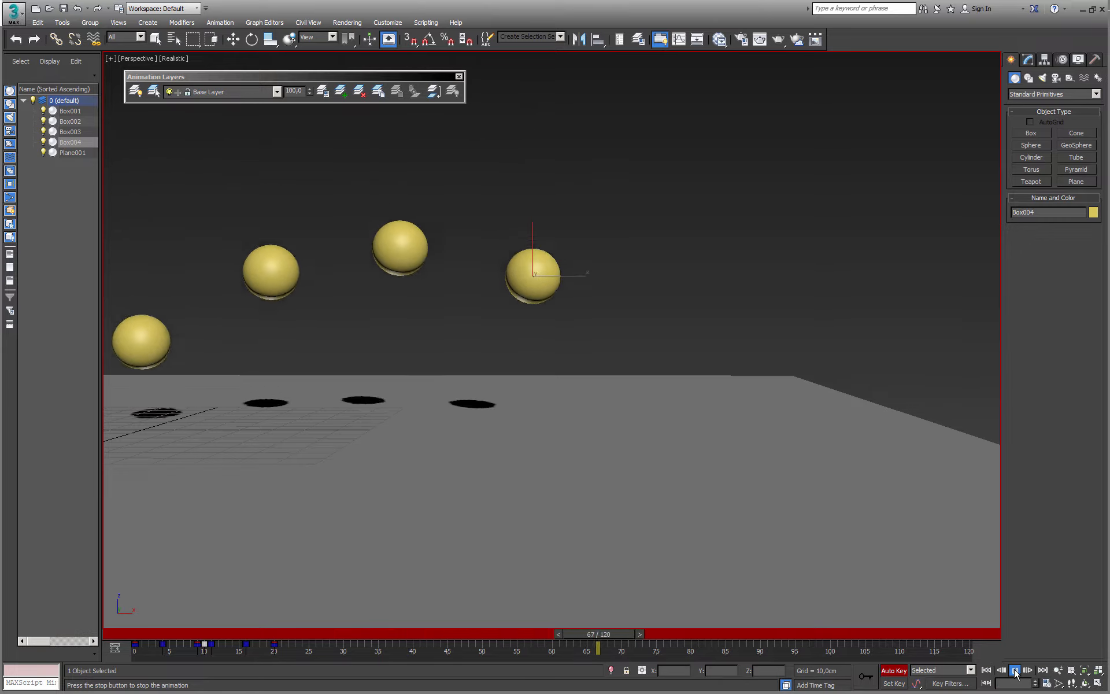
left_click(1015, 671)
key("w")
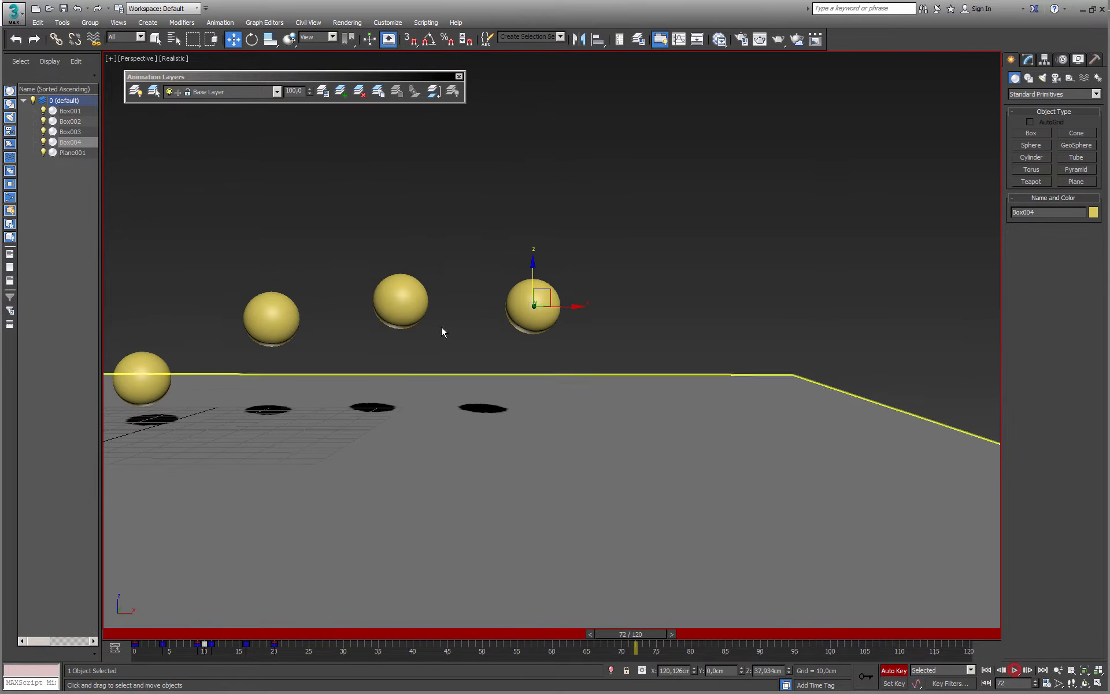
- Turn the SquashAndStretch layer back on, make it the active layer and play the animation
left_click(277, 91)
left_click(169, 113)
left_click(219, 113)
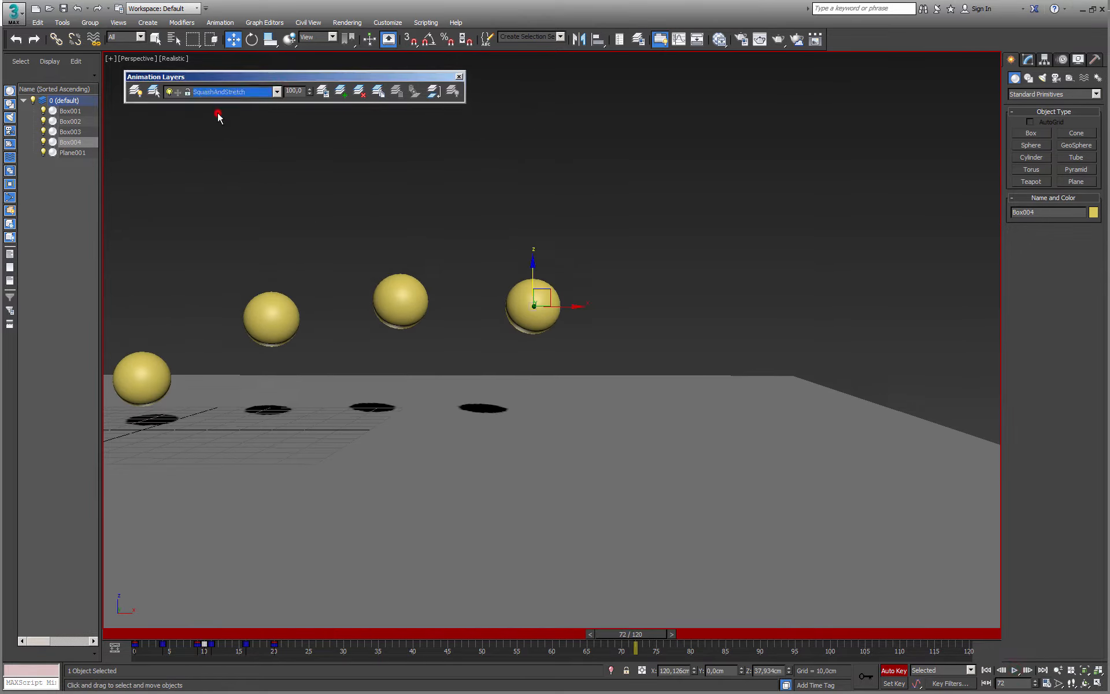
left_click(1014, 670)
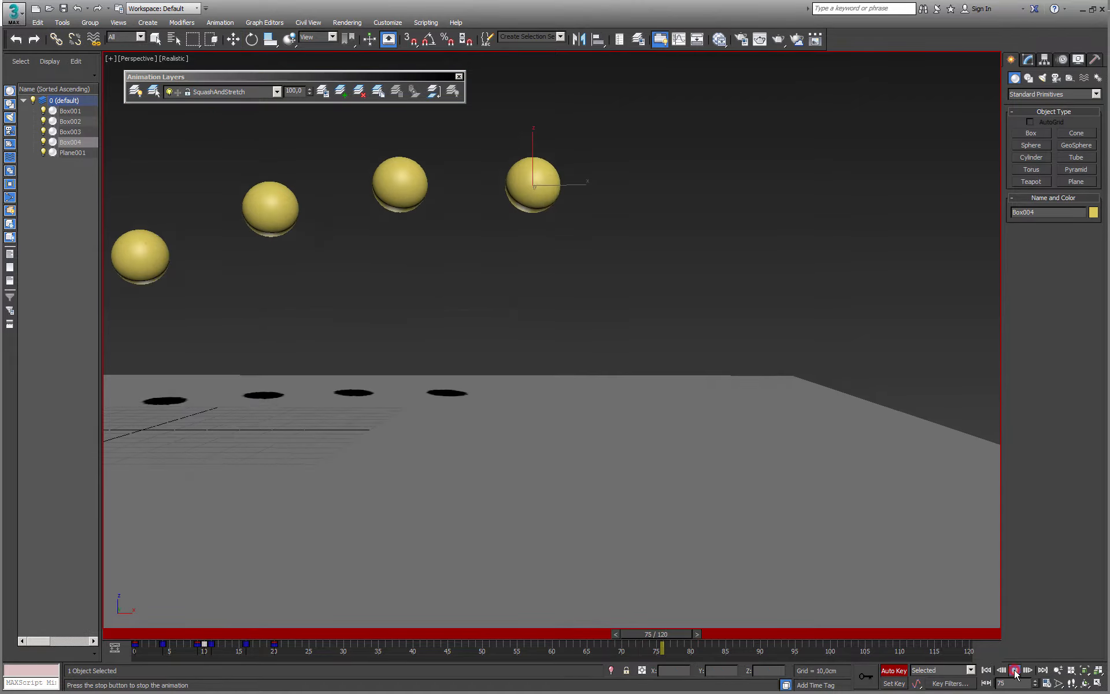
left_click(1015, 671)
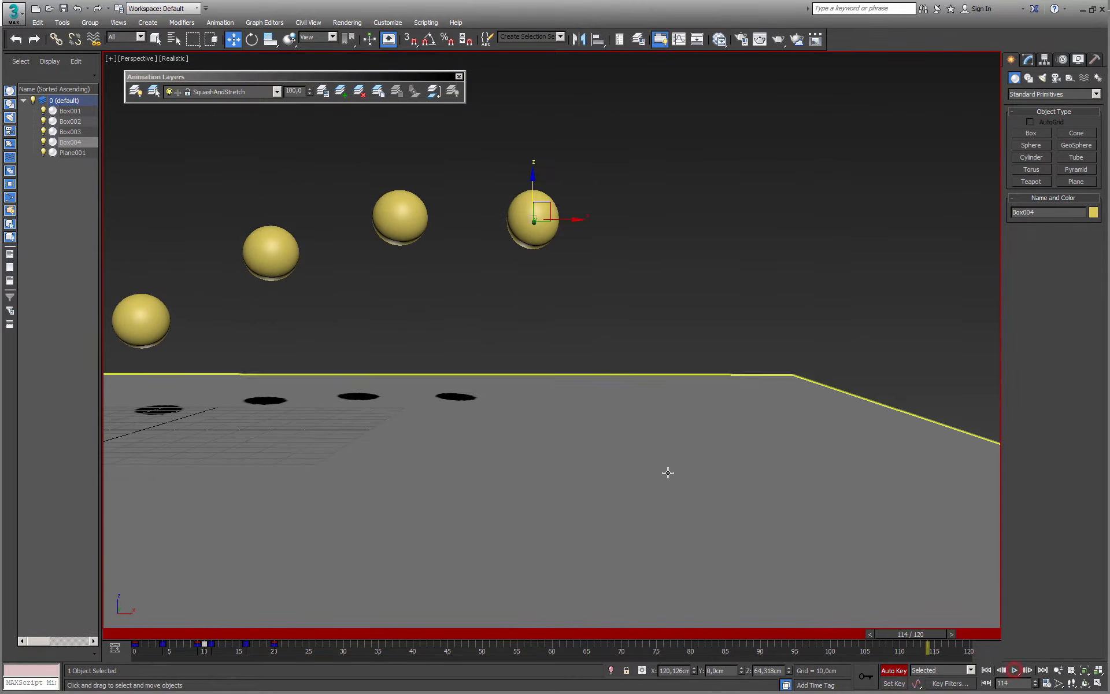
- Set the SquashAndStretch layer's weight to 10 at frame 9 and 40 at frame 10, playing the animation in between
left_click(200, 633)
left_click_drag(200, 633, 215, 631)
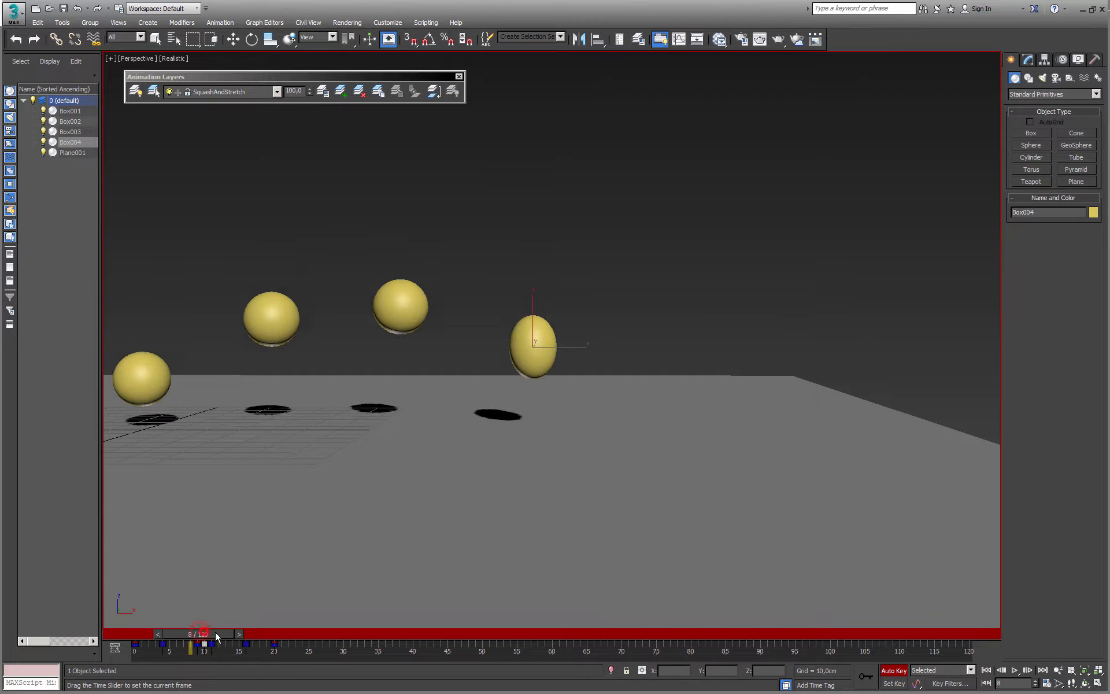
key("w")
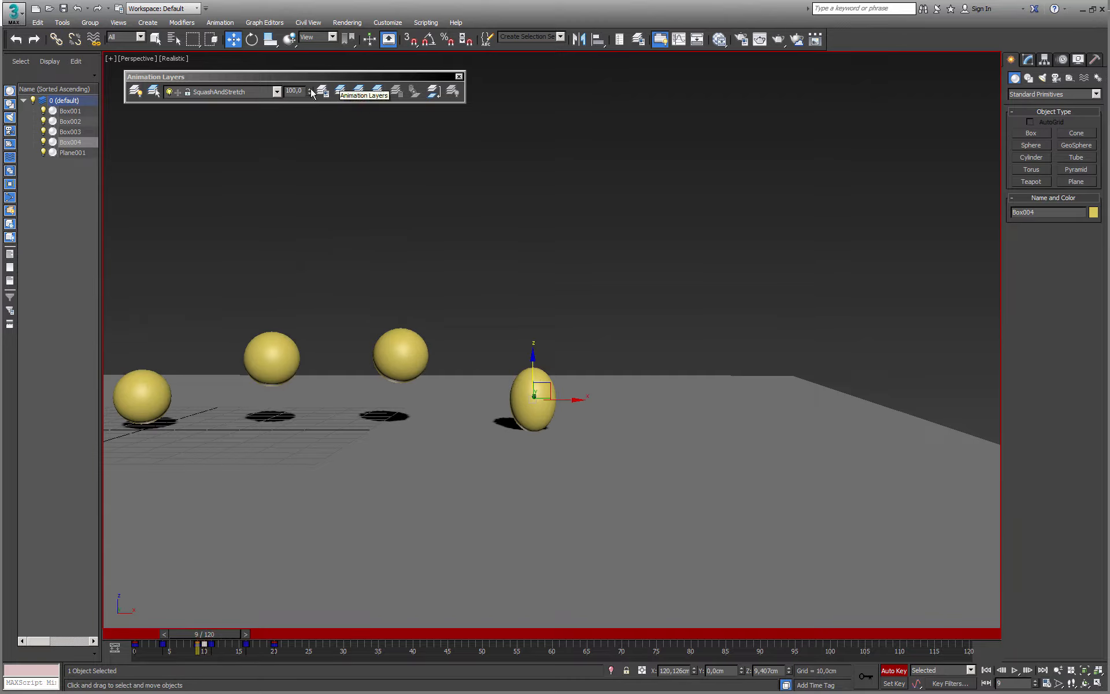
left_click_drag(310, 92, 325, 181)
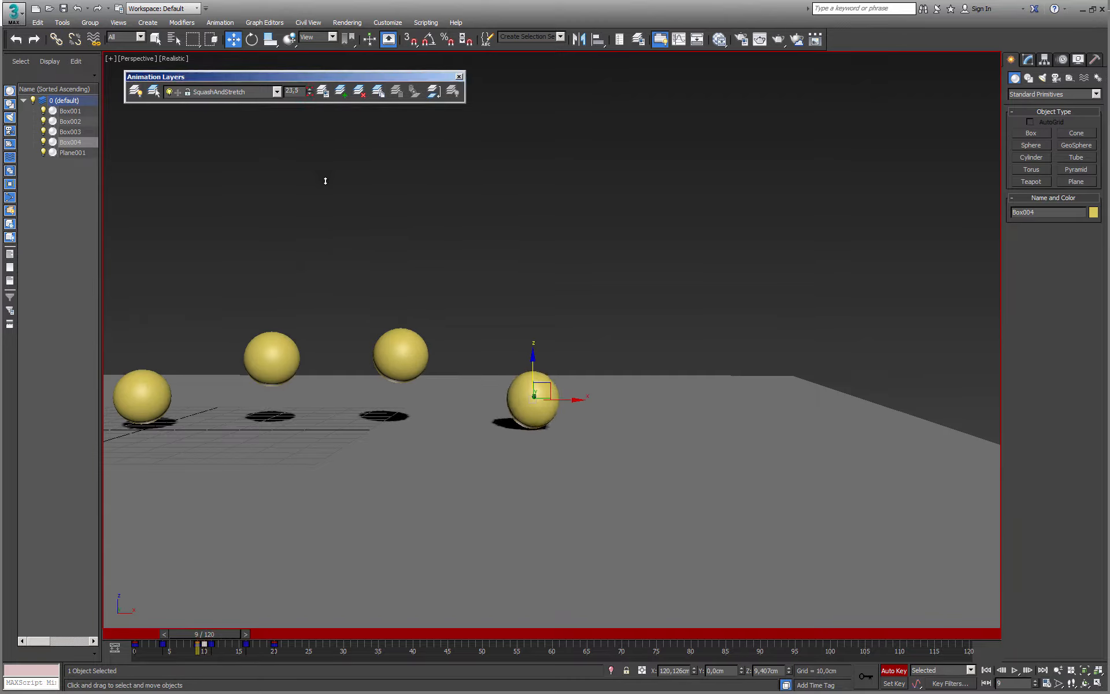
left_click(1014, 670)
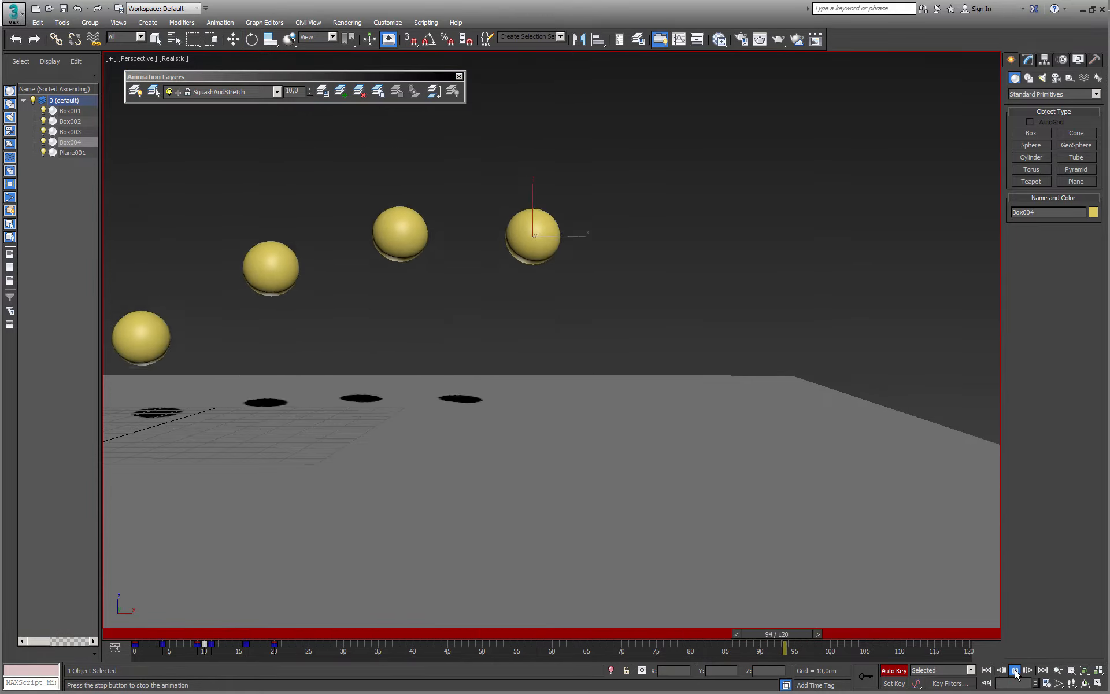
left_click(1016, 670)
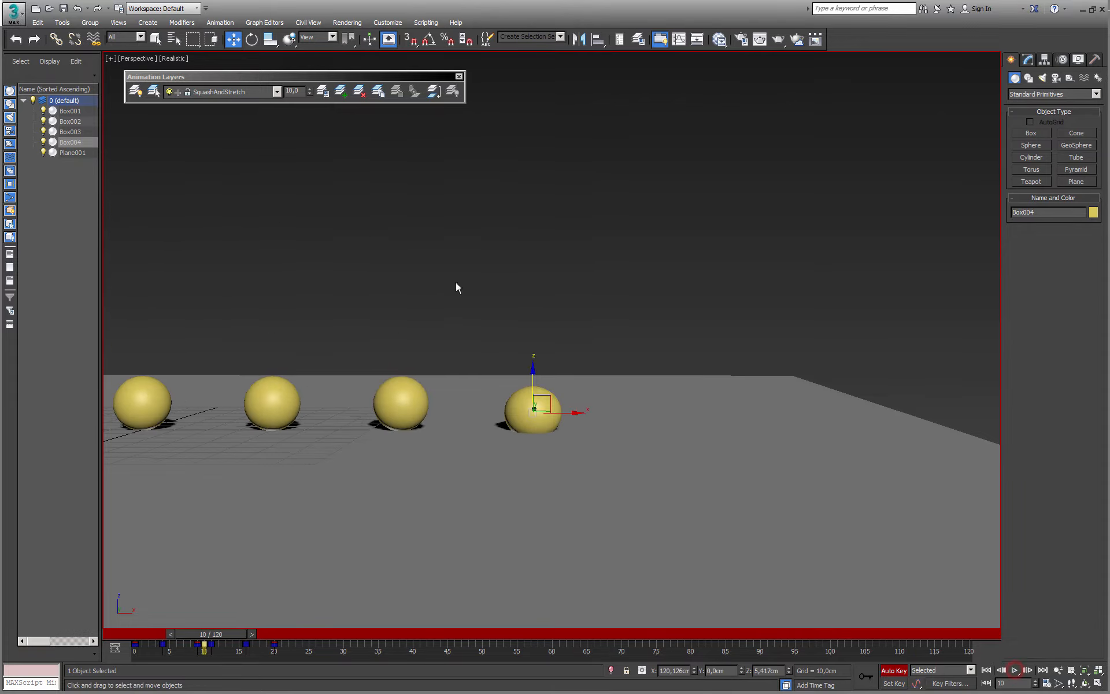
left_click_drag(308, 94, 319, 58)
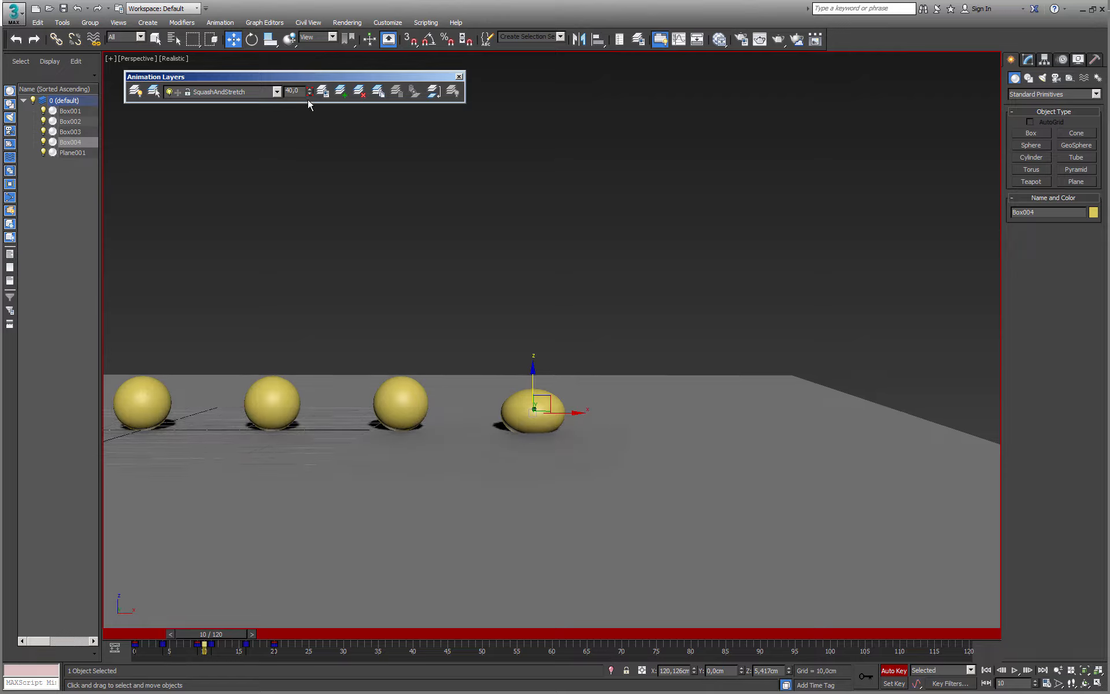
- Isolate the SquashAndStretch weight curve in the Curve Editor, delete all of its keys and close the editor
right_click(493, 282)
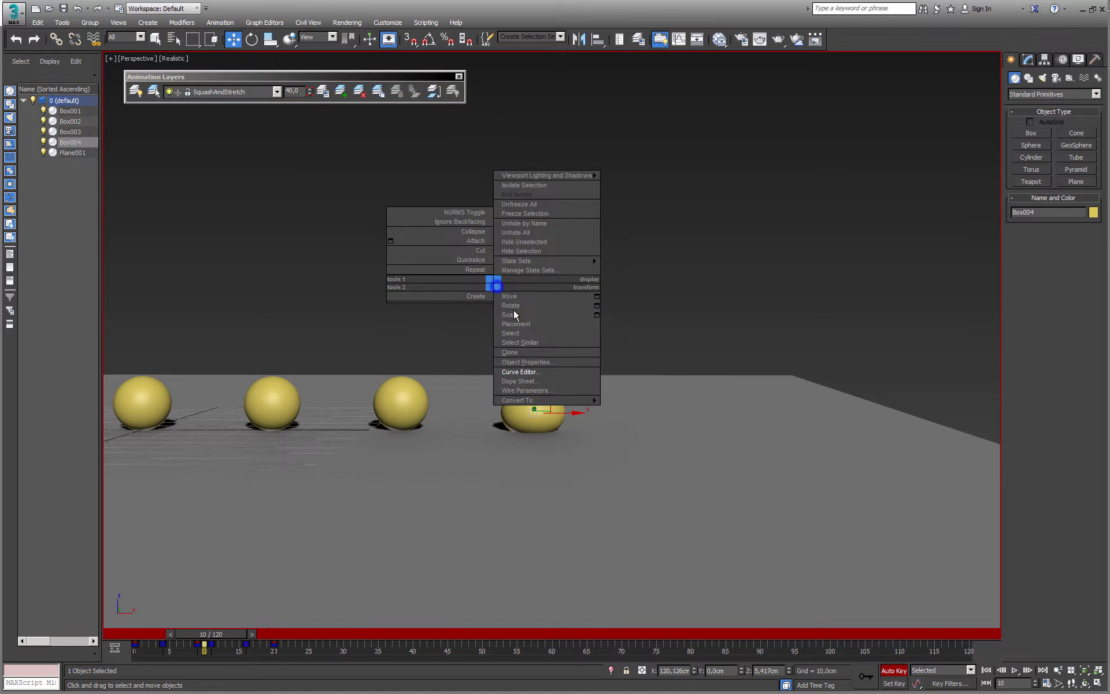
left_click(539, 372)
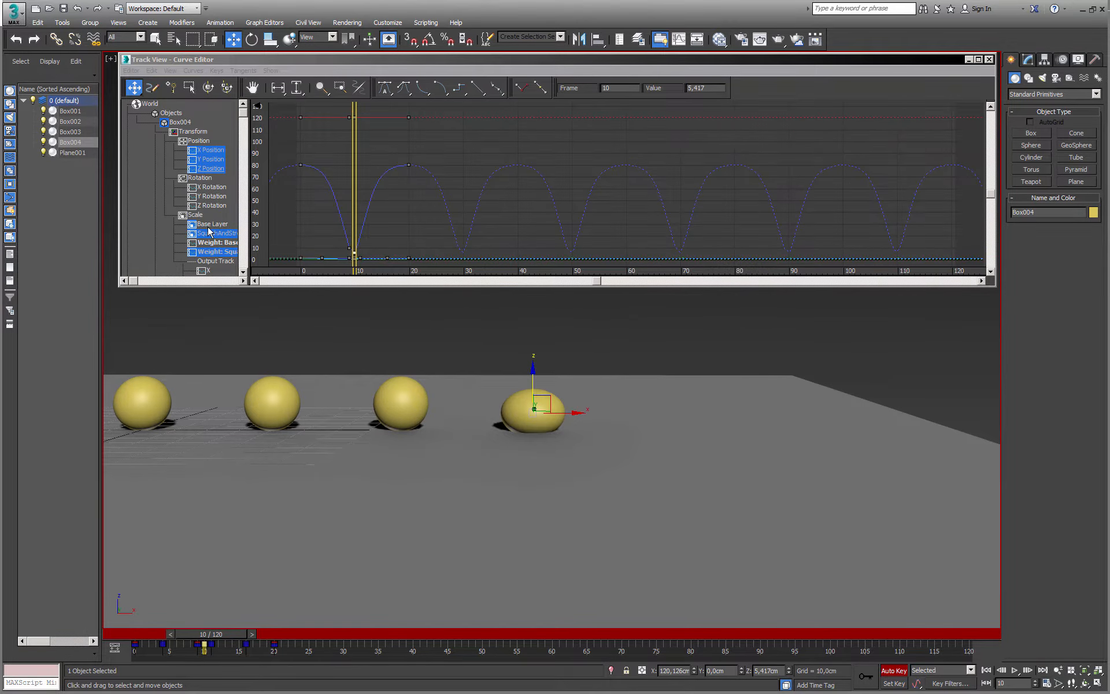
scroll(205, 225, "down", 2)
left_click(190, 214)
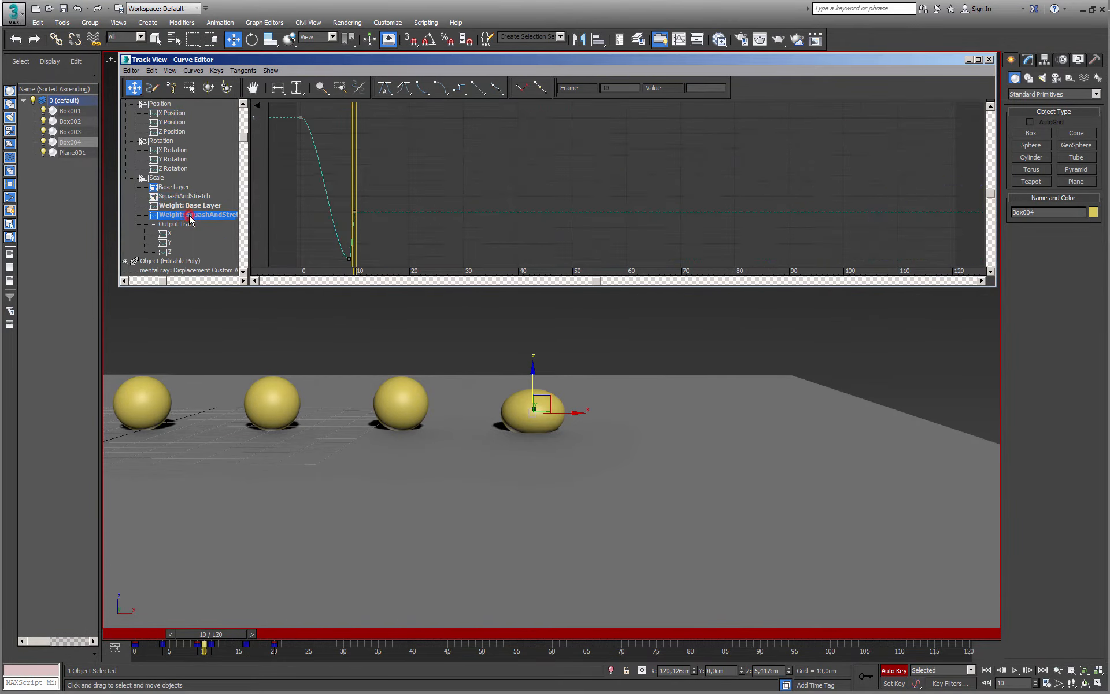
left_click_drag(329, 261, 323, 267)
key("Delete")
left_click_drag(322, 107, 303, 123)
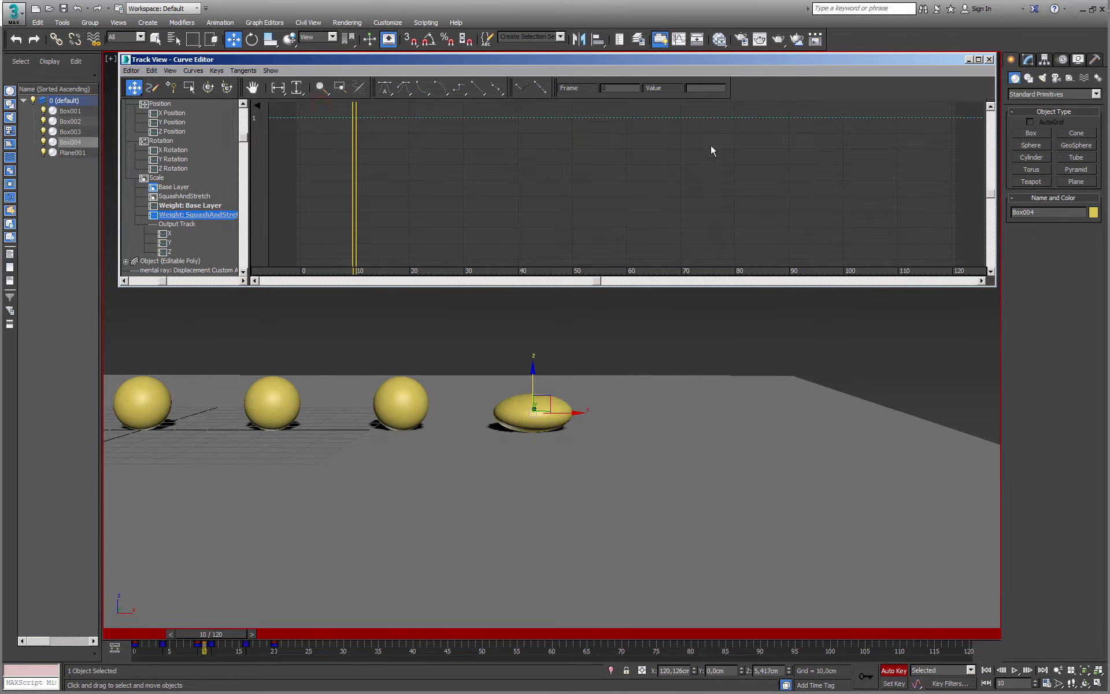
left_click(989, 59)
- Turn off Auto Key, set the SquashAndStretch layer's weight to 38 and play the animation
left_click(903, 670)
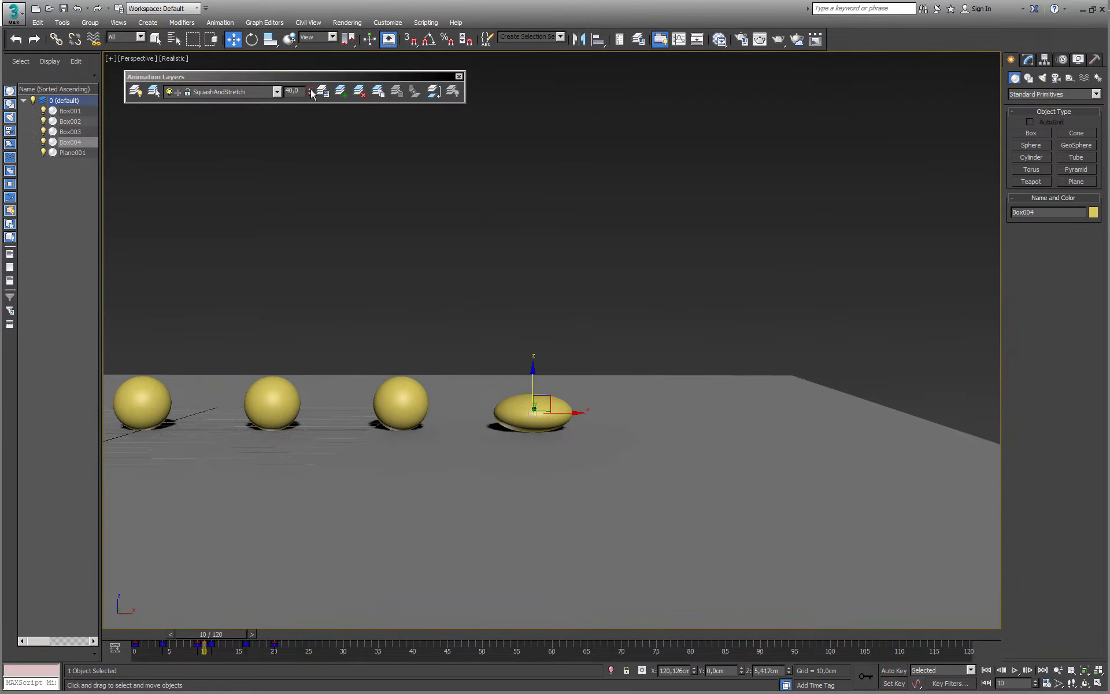
left_click_drag(310, 92, 334, 109)
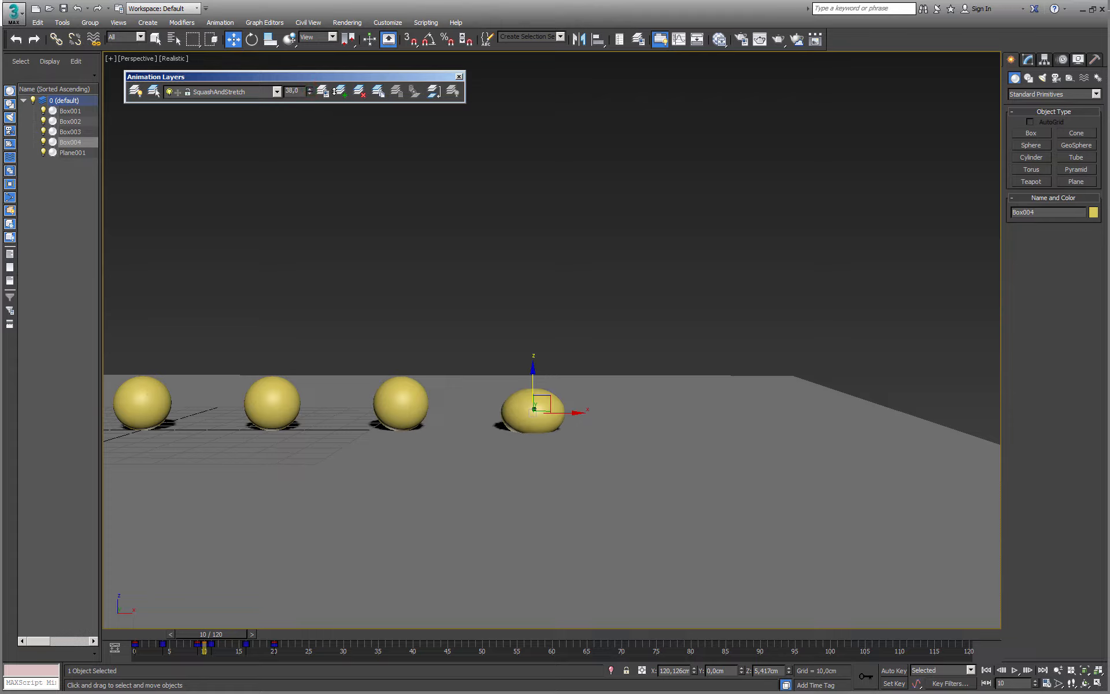
left_click(1015, 670)
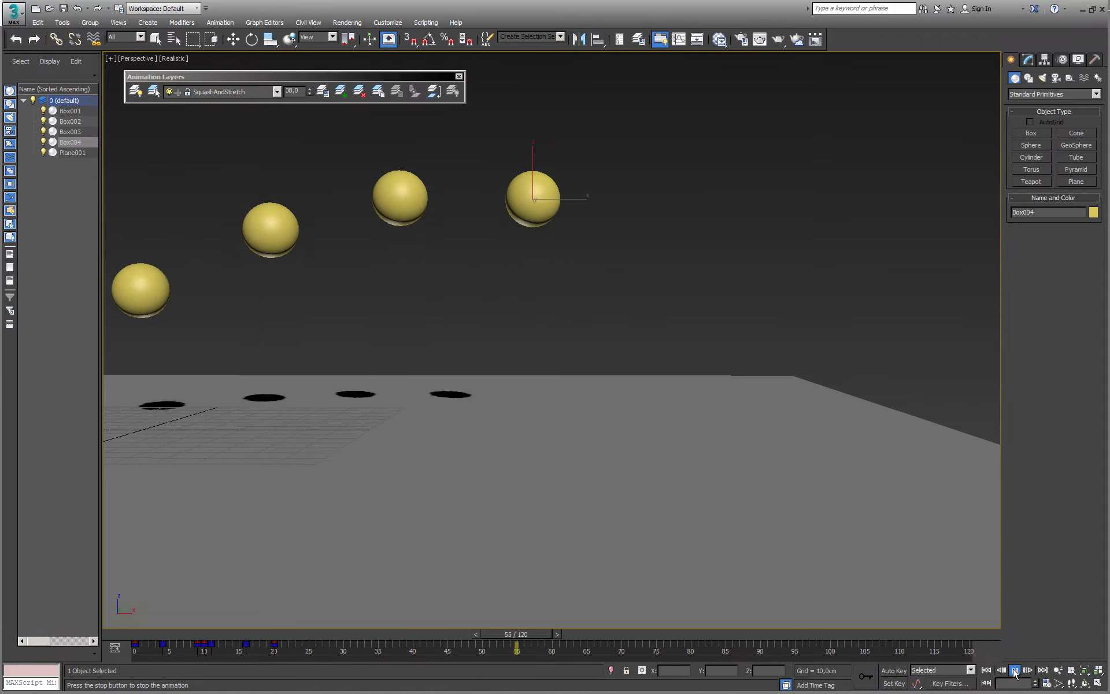
left_click(1014, 670)
- Try SquashAndStretch layer weights of 449.5 and 119, playing the animation with each one
left_click(310, 90)
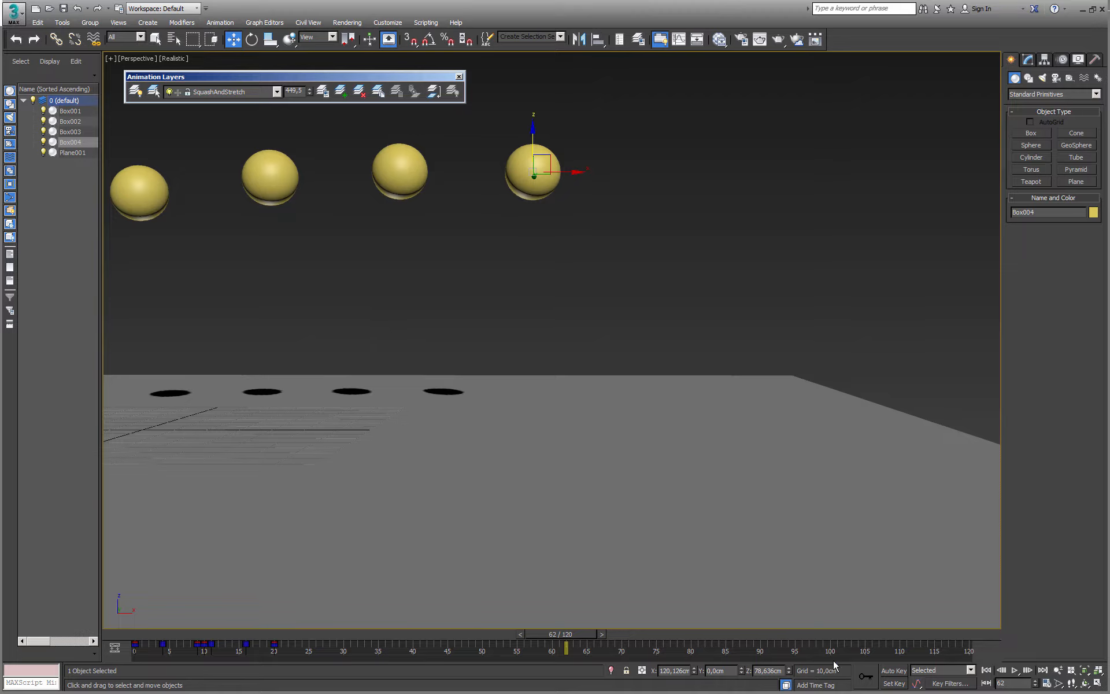
left_click(1015, 670)
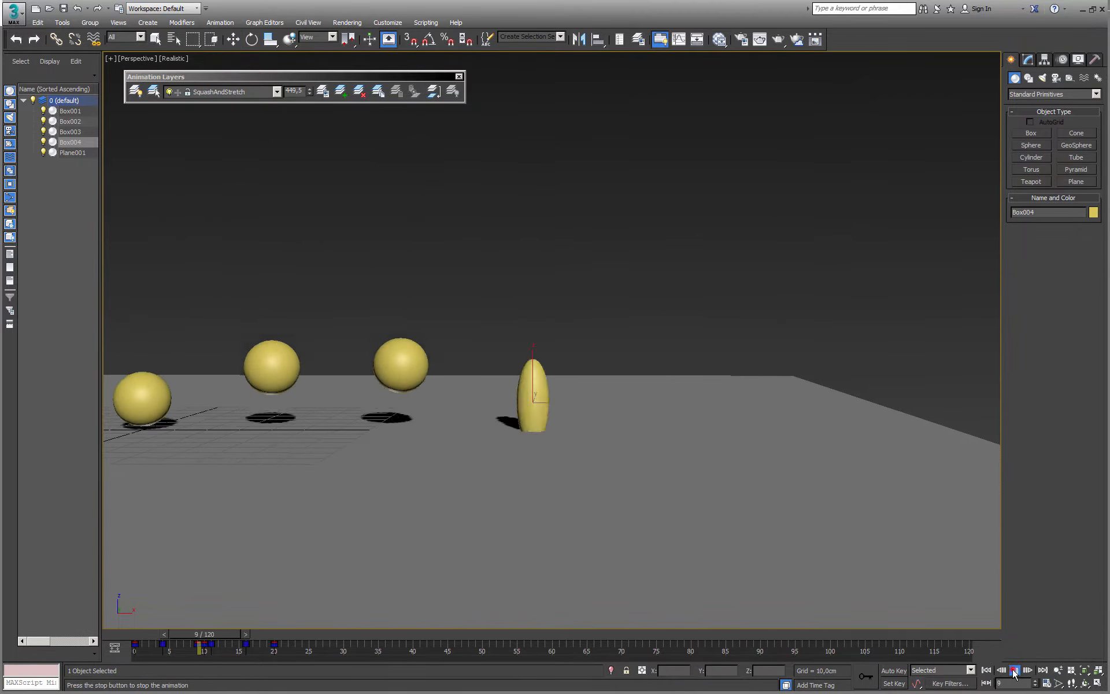
left_click(1015, 670)
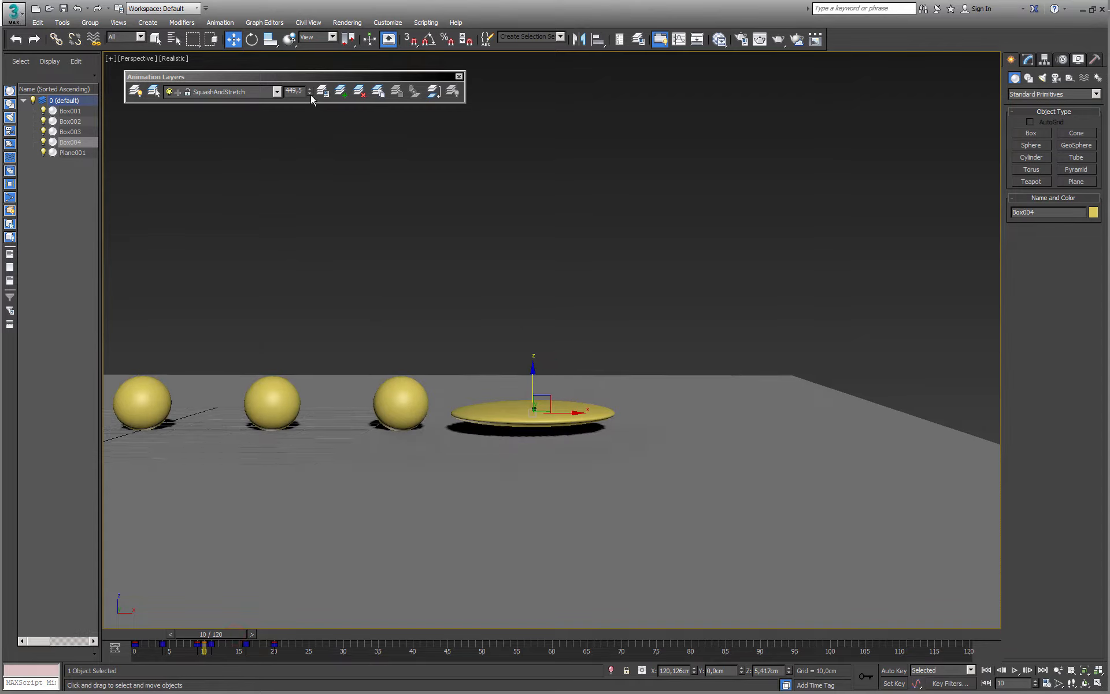
left_click_drag(310, 94, 343, 334)
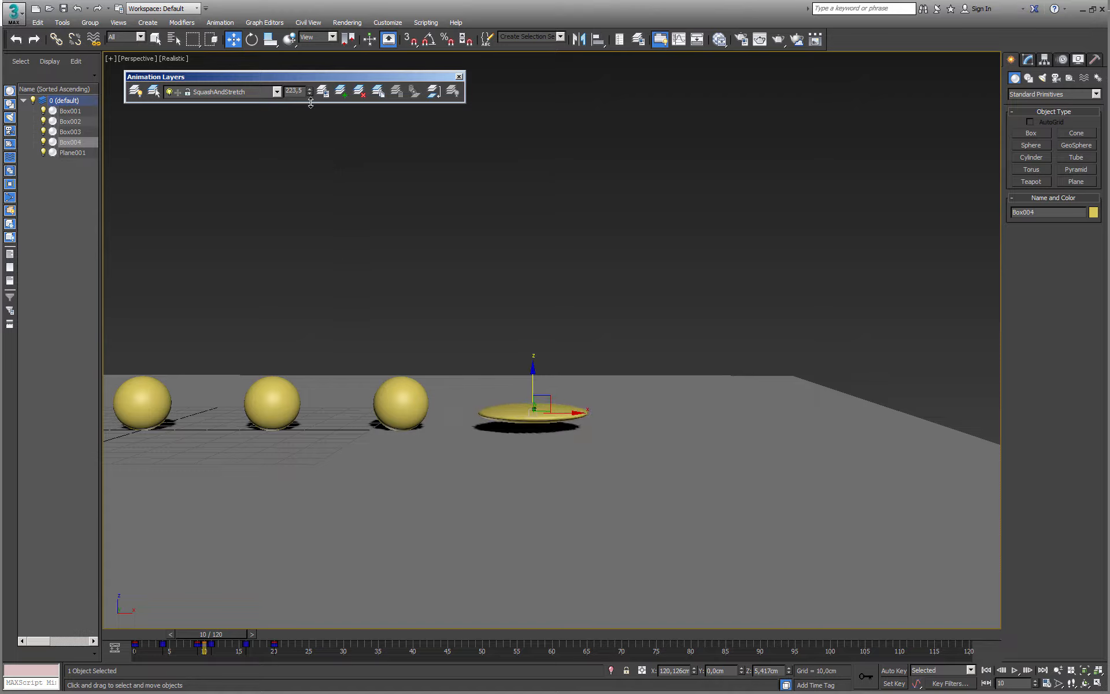
left_click_drag(309, 91, 346, 206)
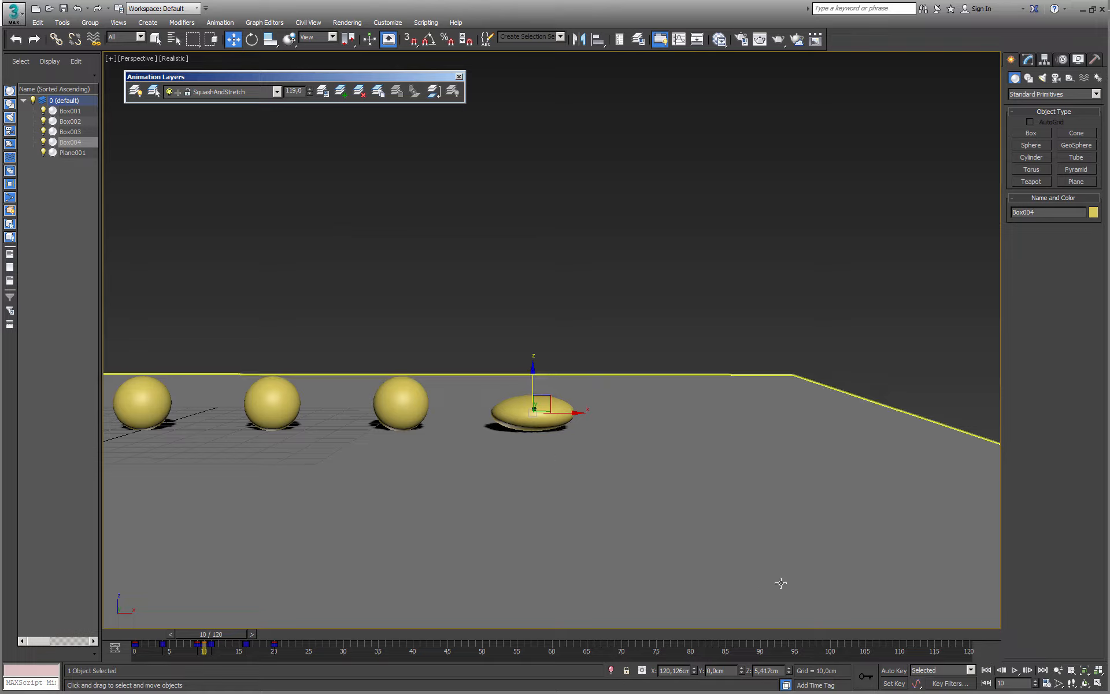
left_click(1014, 670)
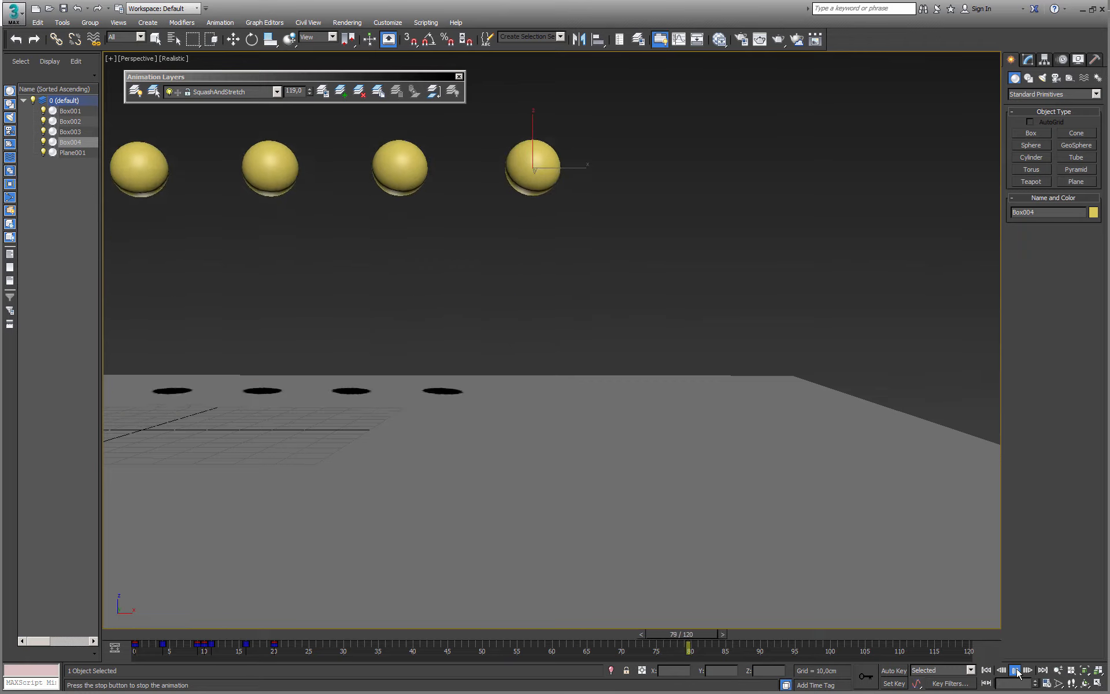
key("w")
left_click(1015, 670)
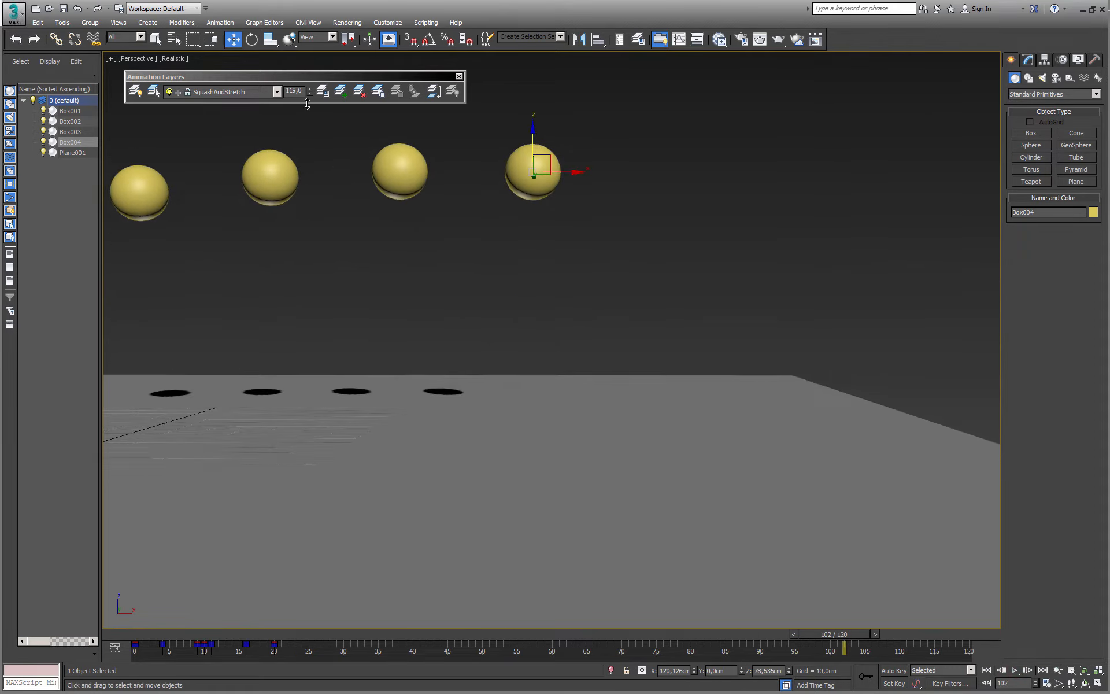
- Set the SquashAndStretch layer's weight to 100 and play the animation
left_click_drag(301, 91, 247, 100)
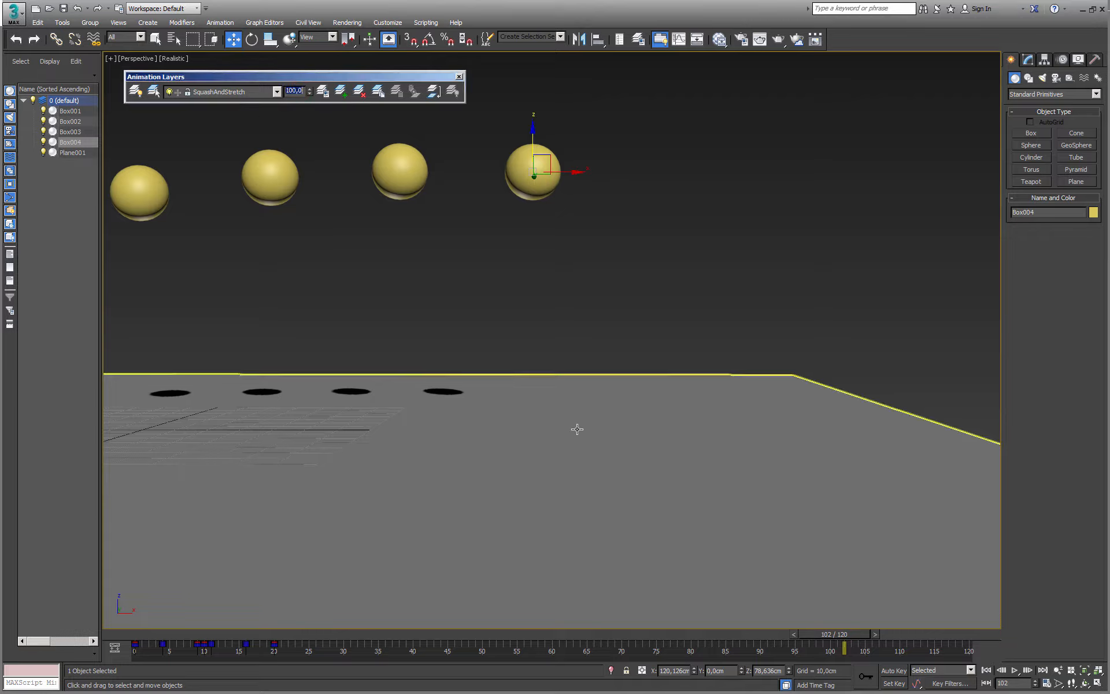
left_click(1015, 670)
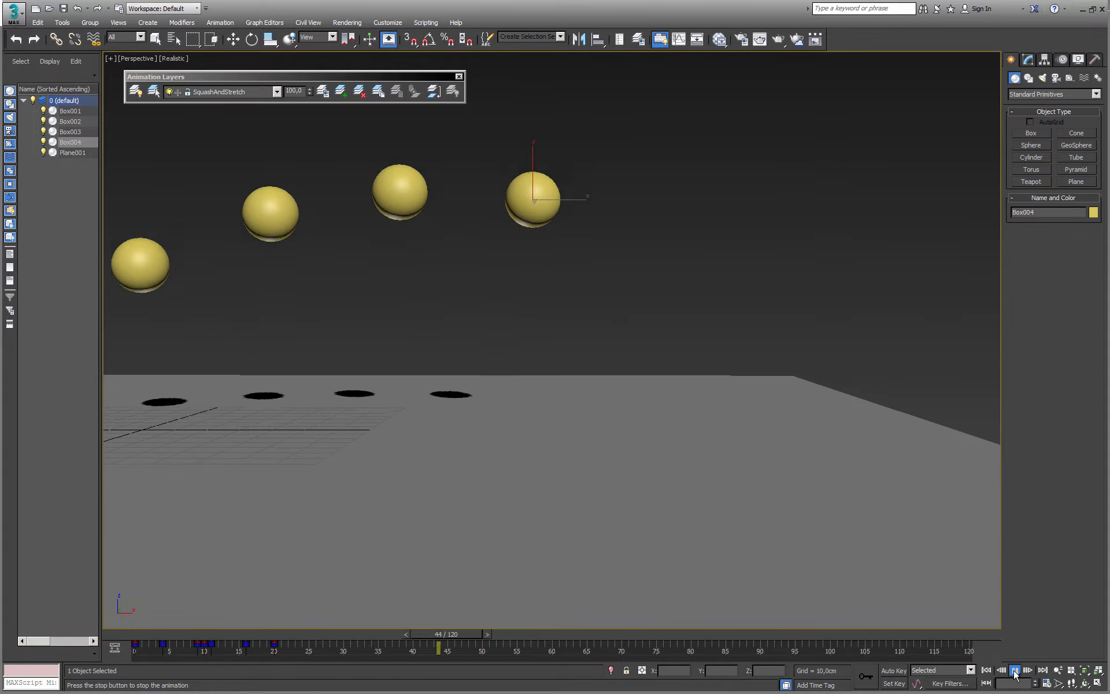
left_click(1014, 670)
key("w")
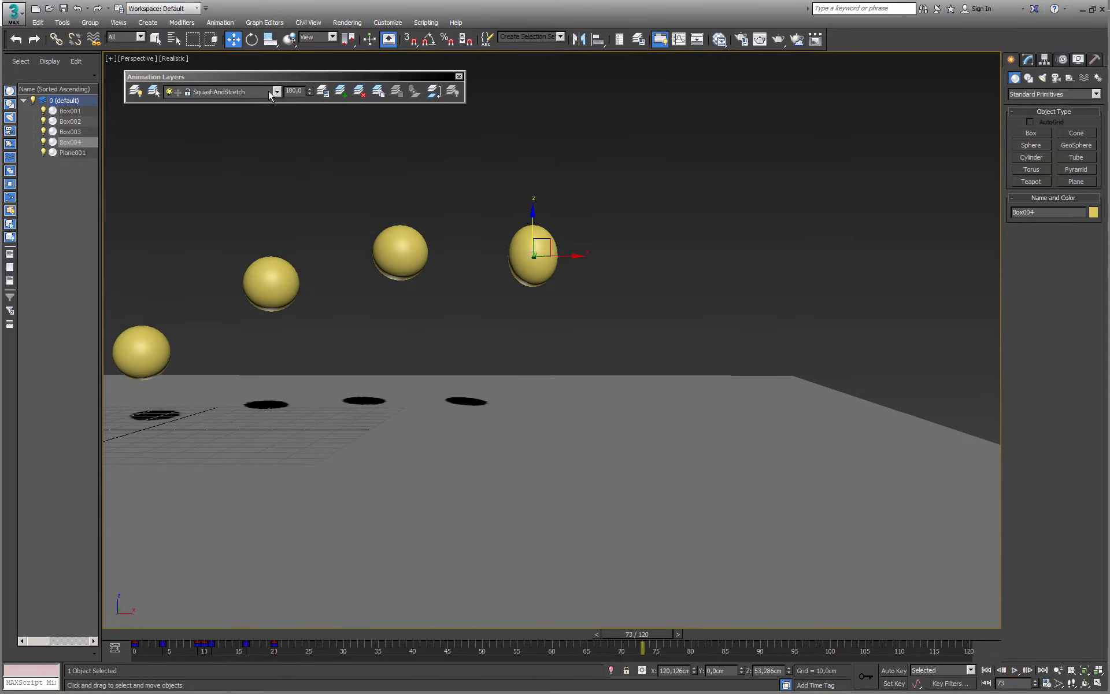
- Collapse the SquashAndStretch layer into the Base Layer, disable the ball's animation layers, and play the animation with the layer tools closed
left_click(433, 92)
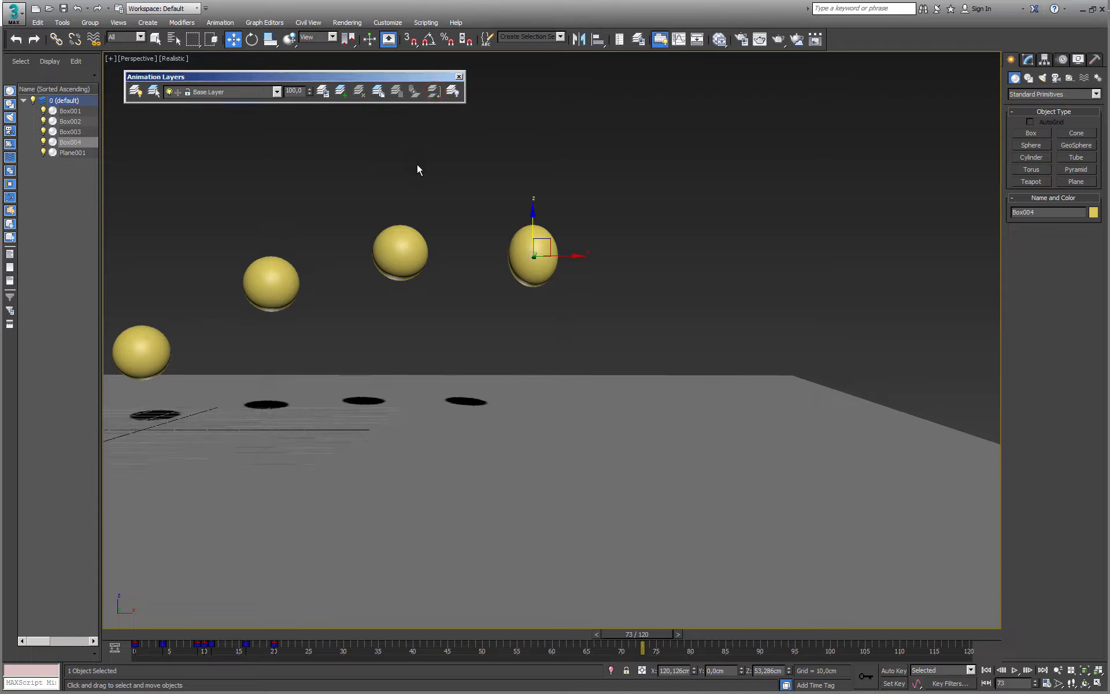
left_click(454, 92)
left_click(459, 77)
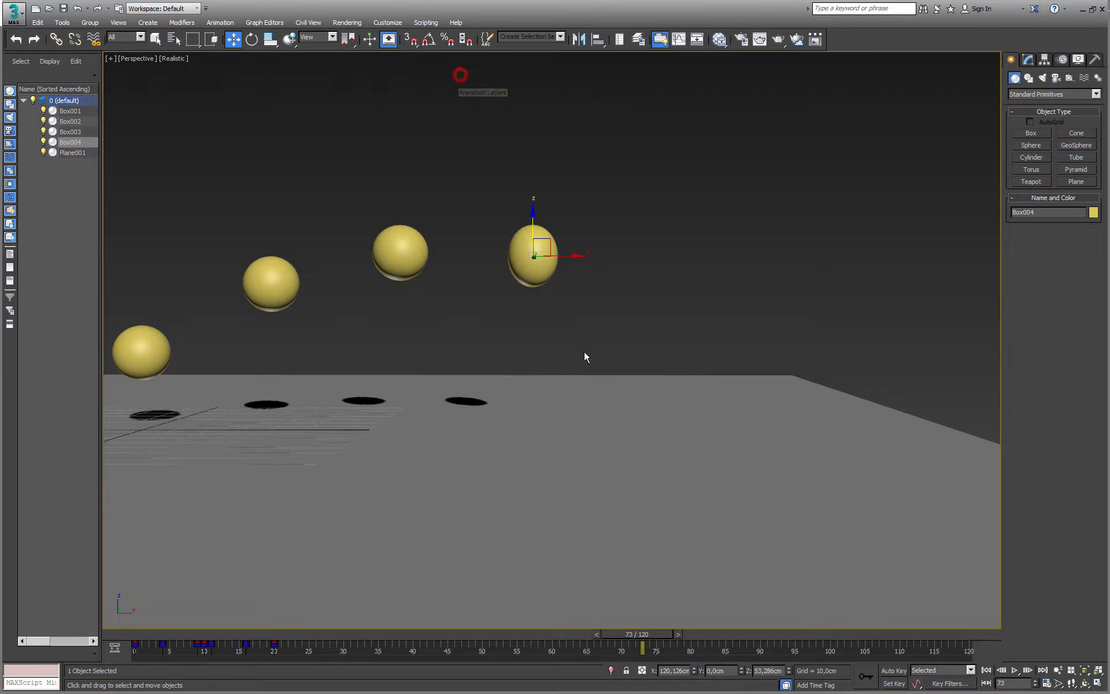
left_click(1014, 670)
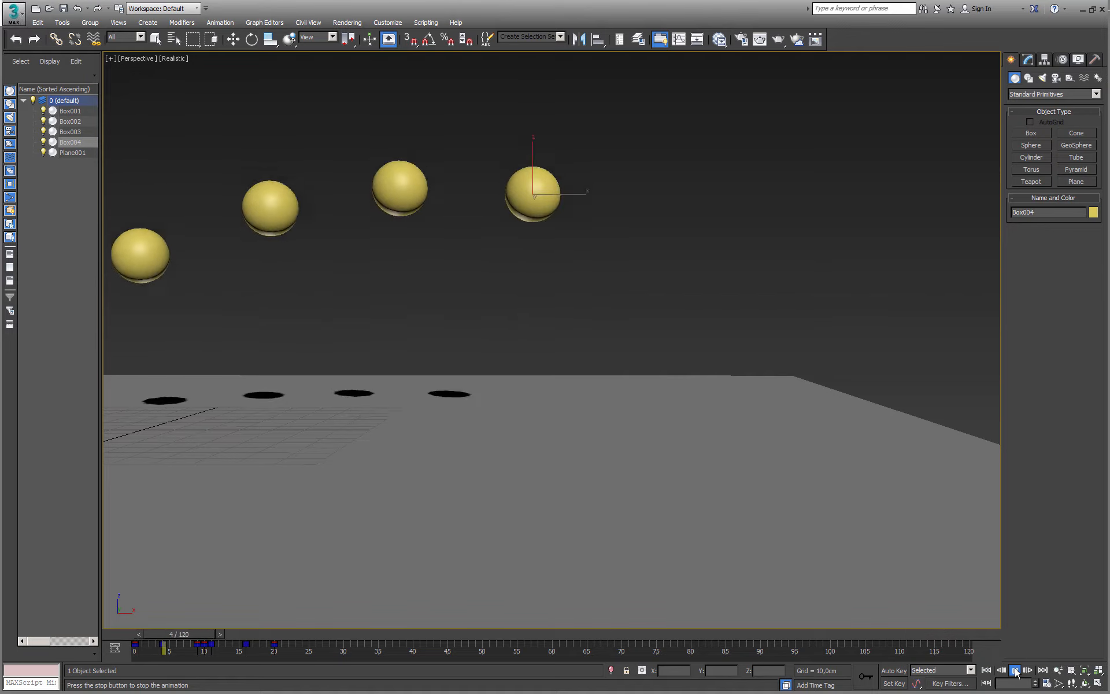
left_click(1015, 670)
key("w")
- Examine the fourth ball's position and scale curves in the Curve Editor and play the animation
right_click(571, 399)
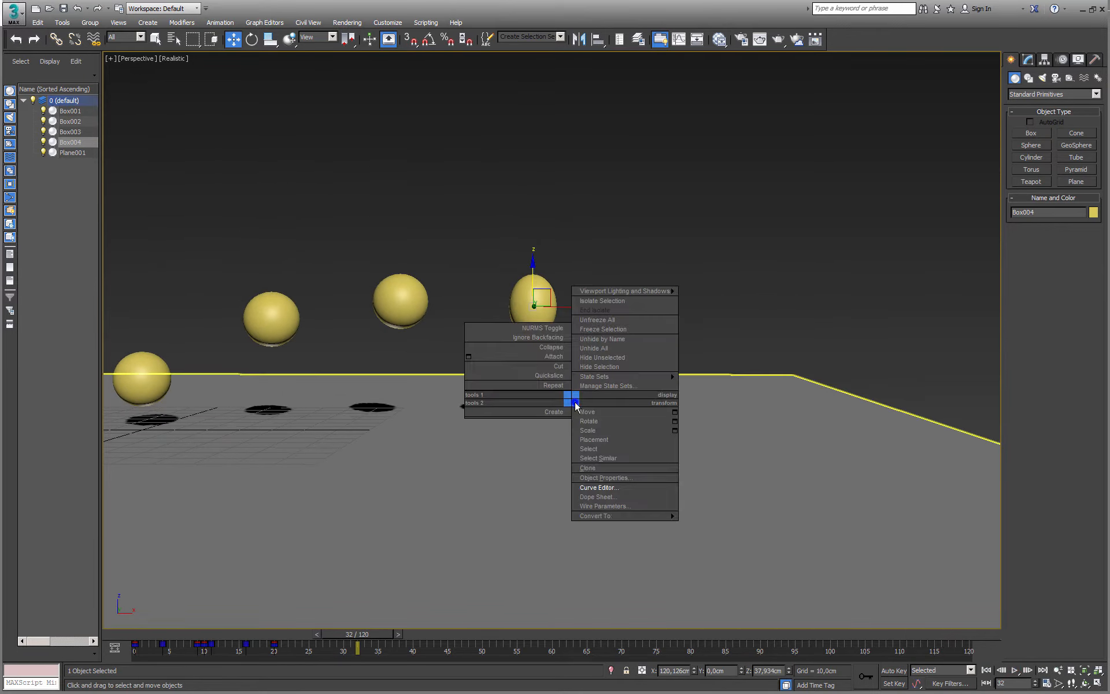
left_click(598, 488)
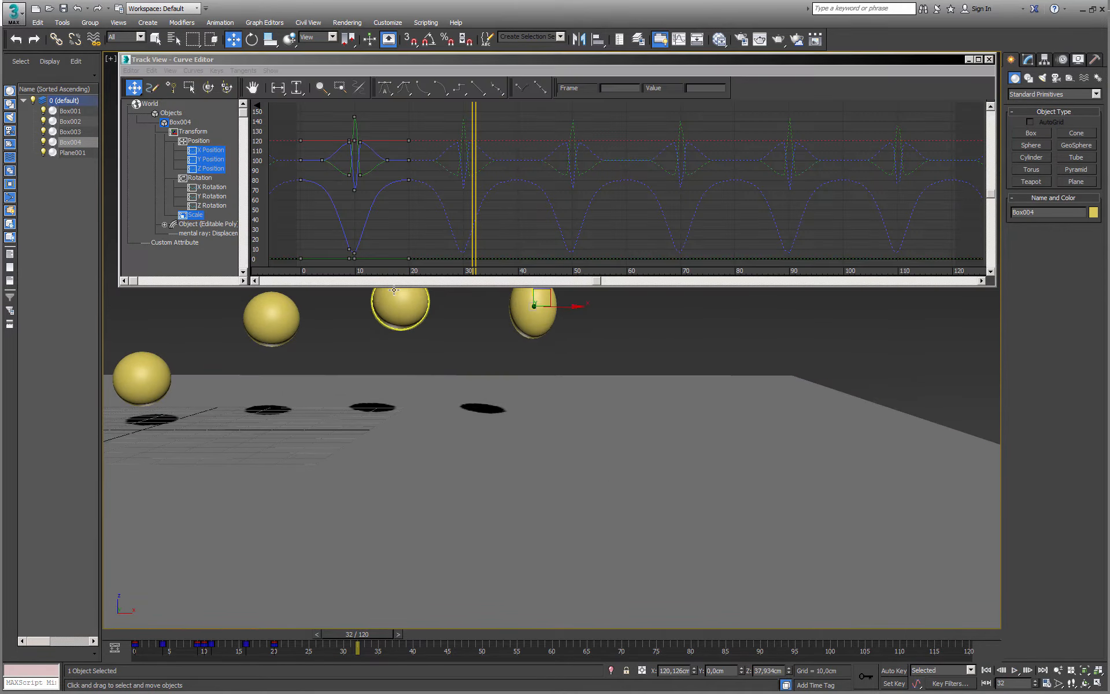
middle_click_drag(404, 228, 438, 220)
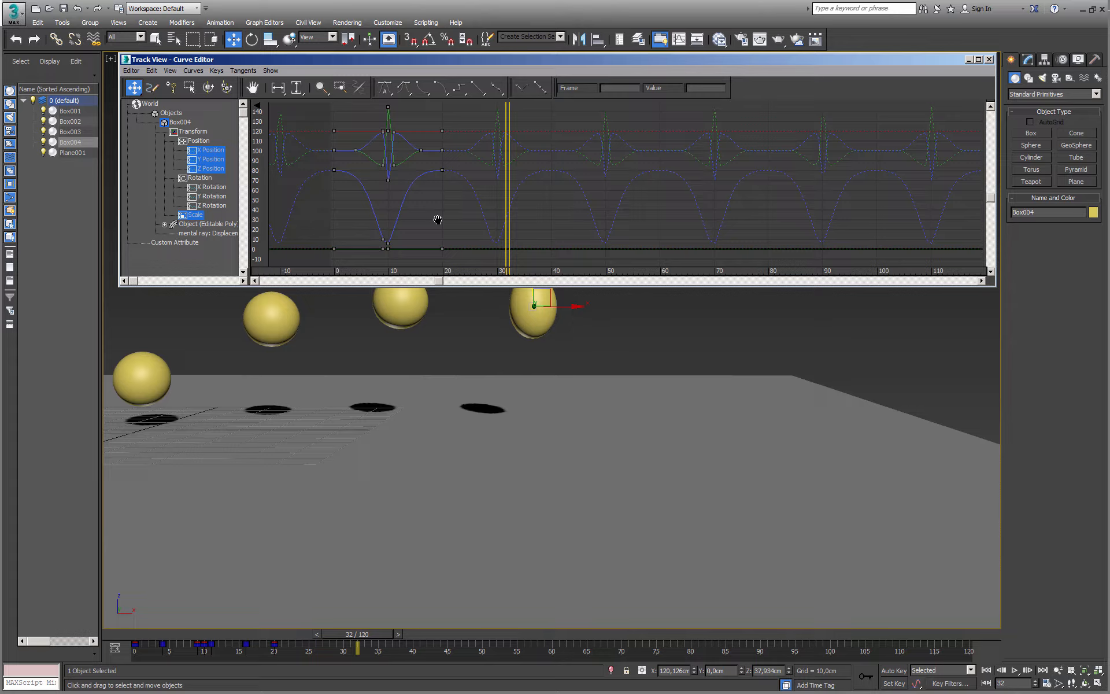
left_click(990, 59)
left_click(1015, 671)
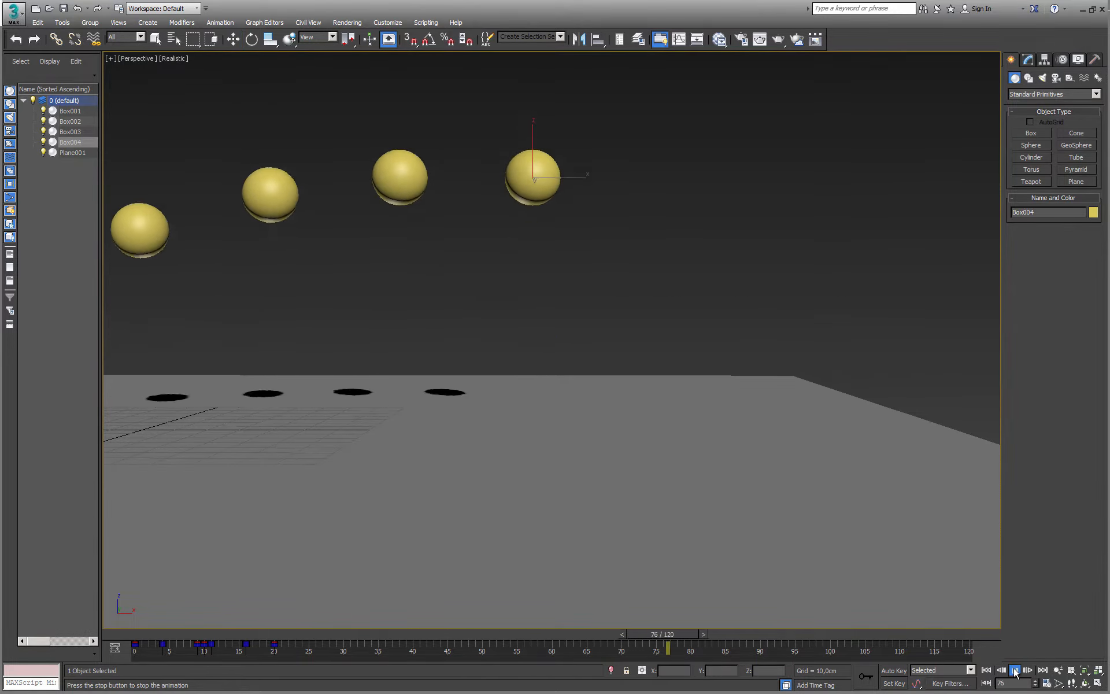
left_click(1015, 670)
- Copy the fourth ball along the X axis to make a fifth ball at about X 157 cm
key("w")
left_click_drag(558, 219, 679, 219, "shift")
left_click(555, 400)
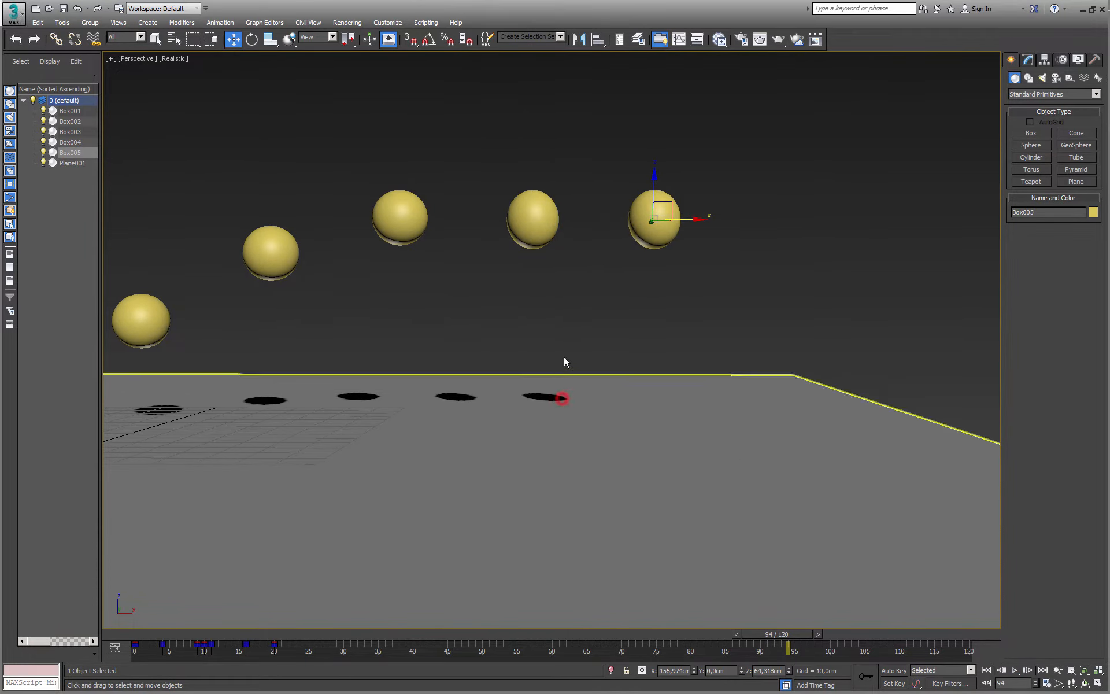
- Move the fifth ball along X in the Front view to about 160 cm, evening out the spacing between the balls
middle_click_drag(563, 356, 548, 357)
key("alt+w")
right_click(791, 194)
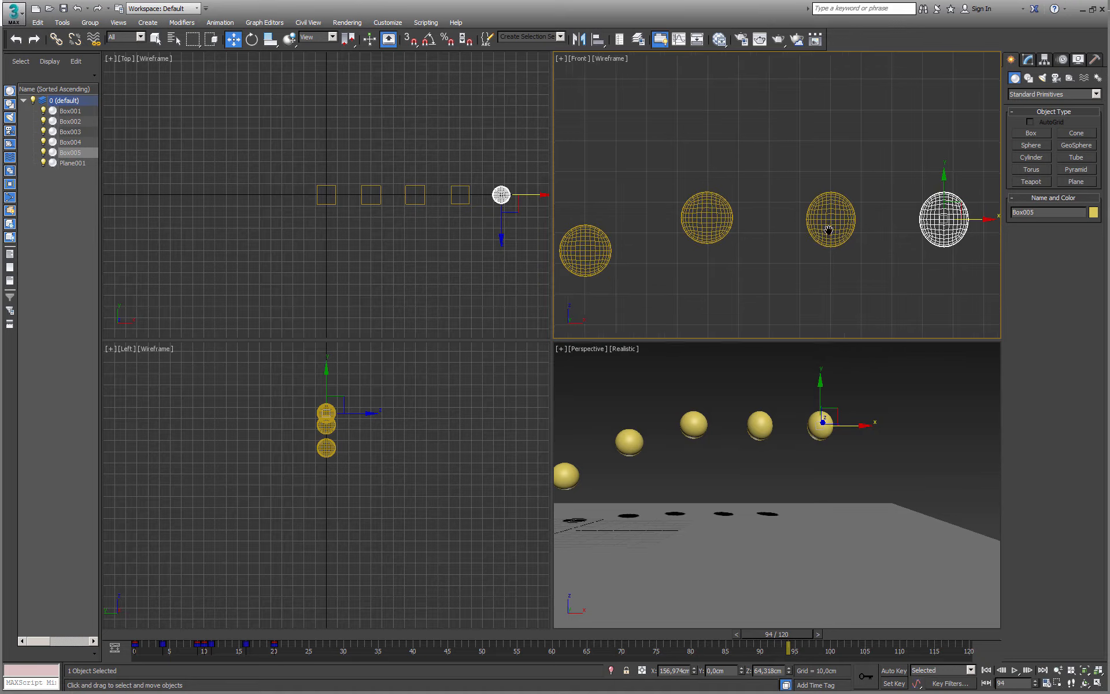
middle_click_drag(826, 232, 688, 232)
left_click_drag(847, 220, 856, 219)
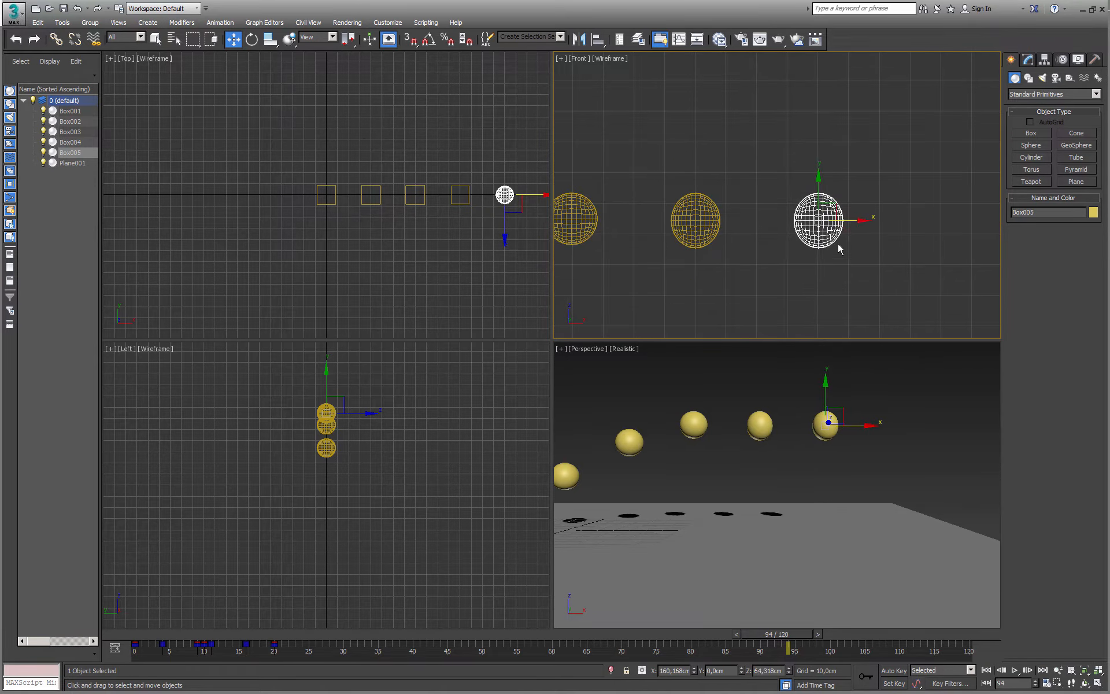
right_click(731, 421)
key("alt+w")
middle_click_drag(620, 255, 604, 259)
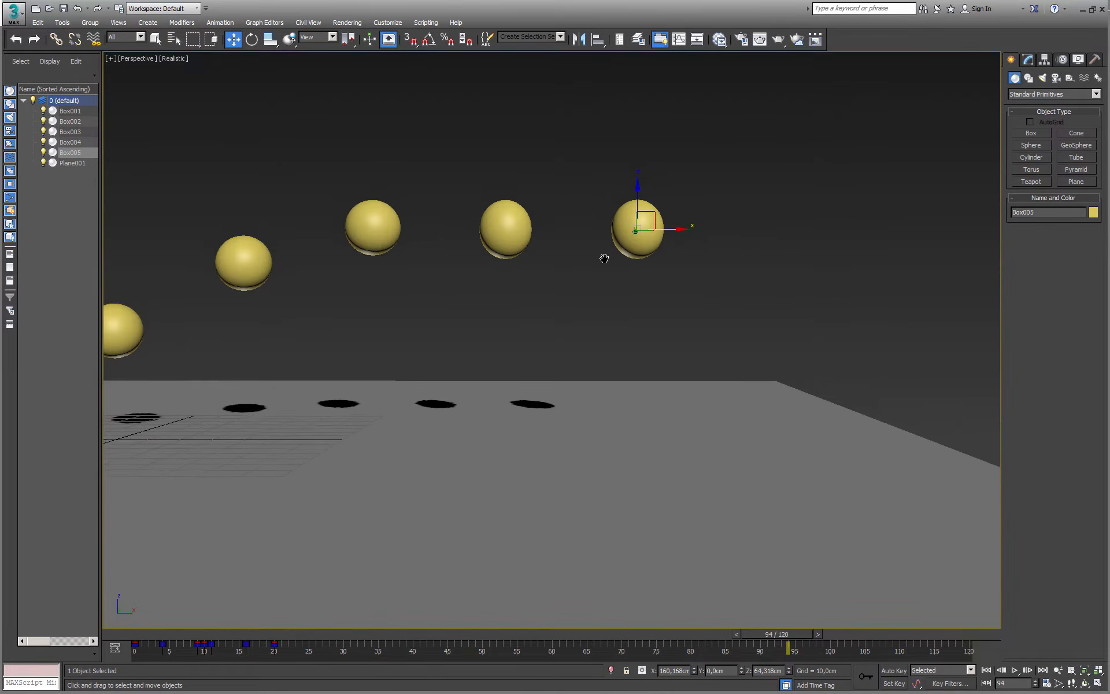
- Set the out-of-range type of the fifth ball's position and scale curves to Constant in the Curve Editor
right_click(366, 271)
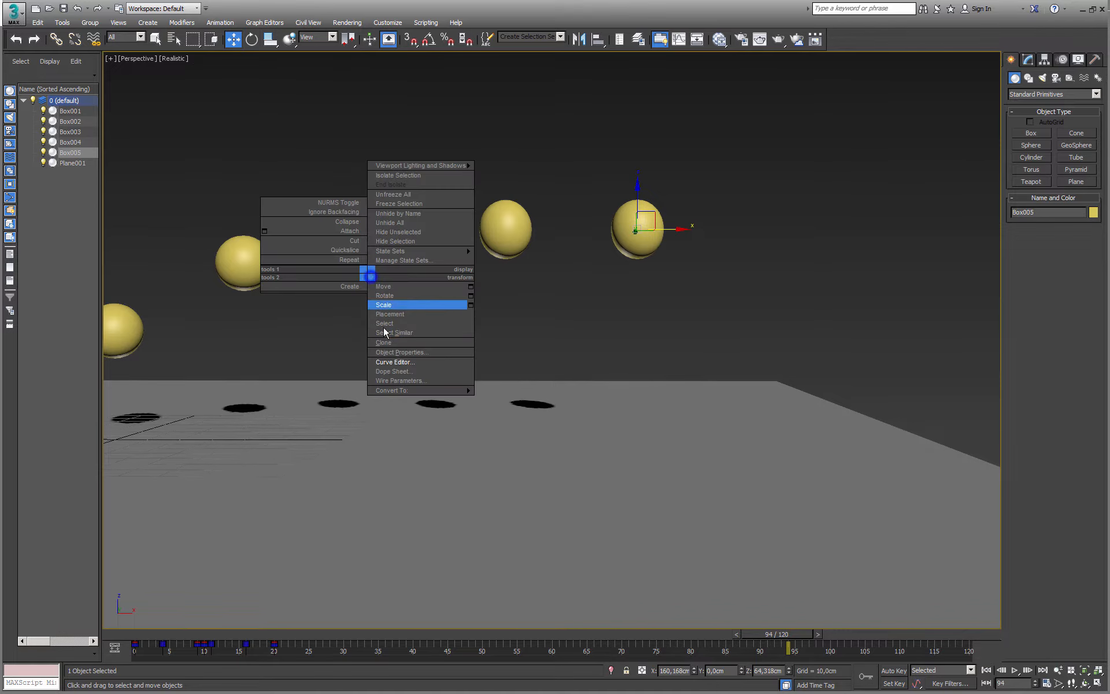
left_click(397, 364)
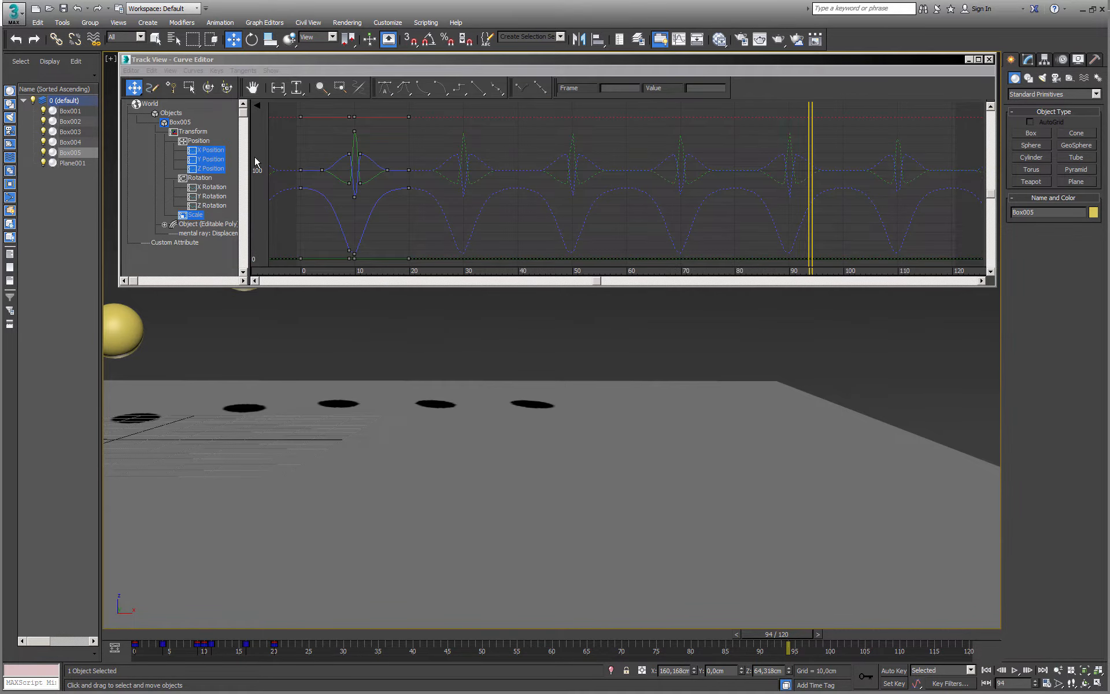
left_click(153, 71)
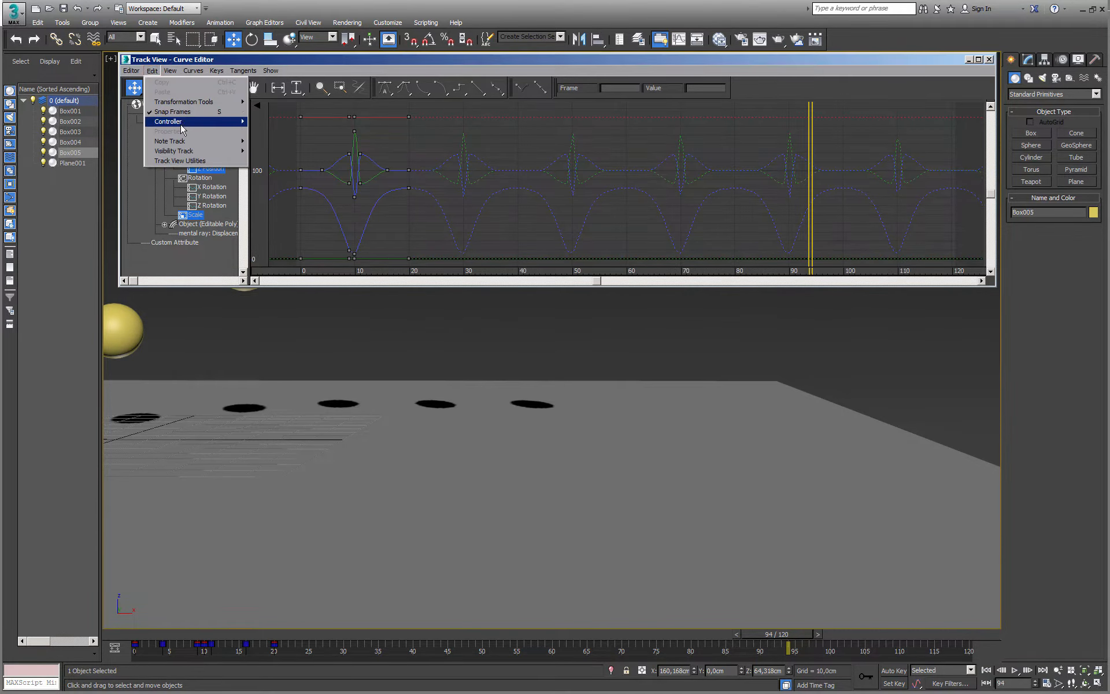
mouse_move(185, 123)
left_click(287, 200)
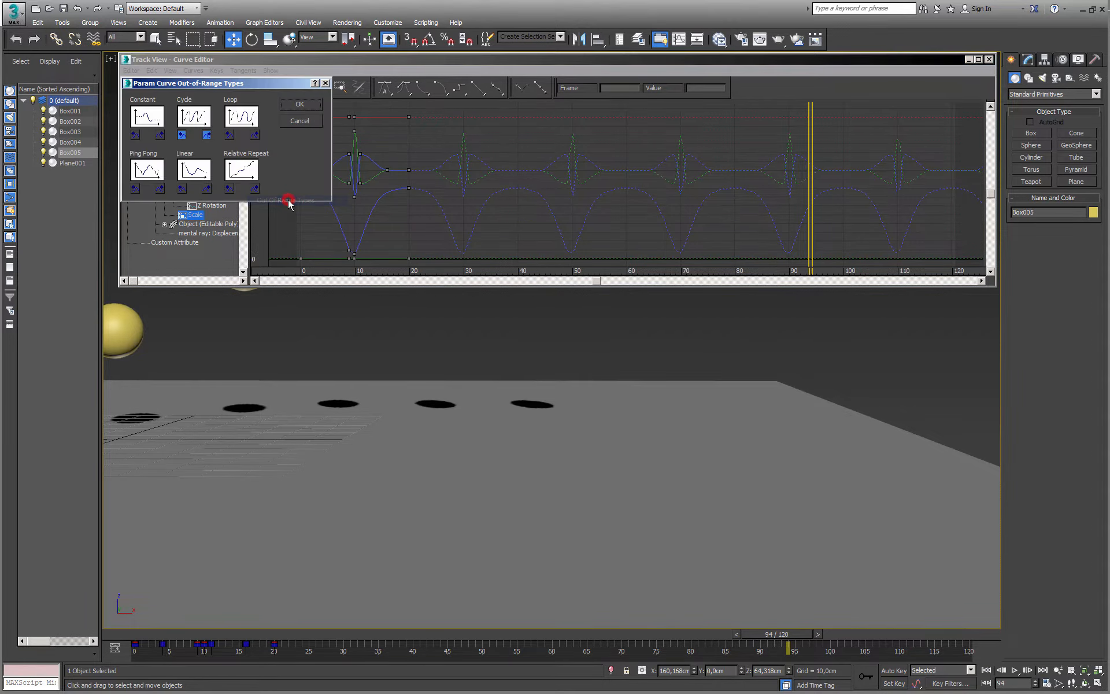
left_click(148, 120)
left_click(292, 109)
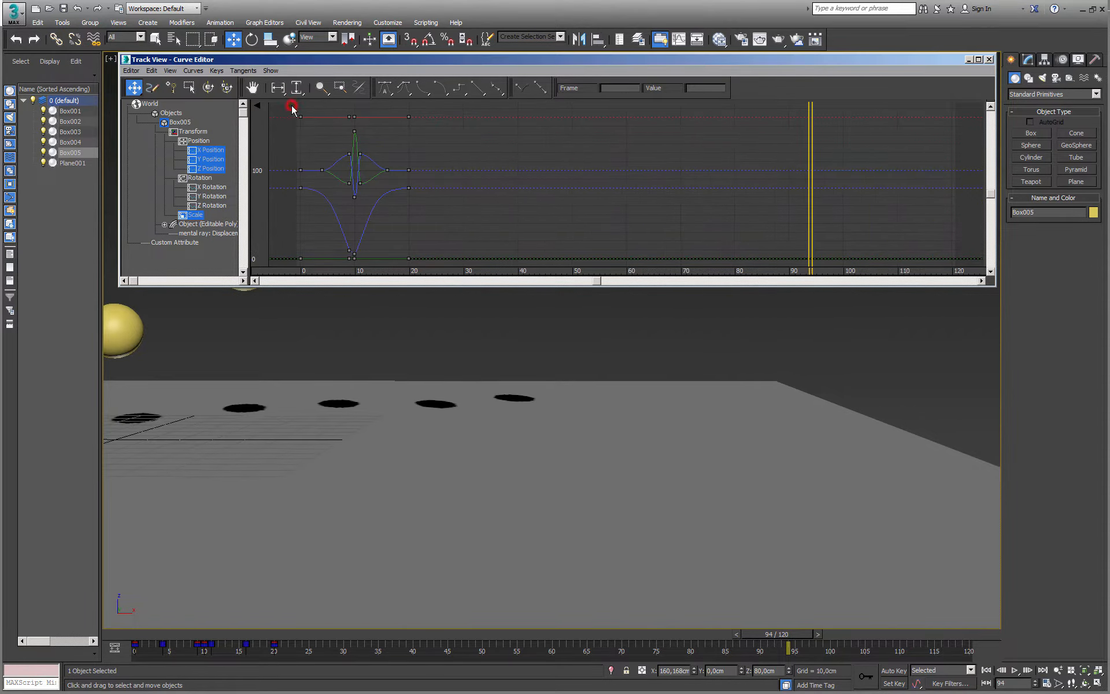
left_click(989, 59)
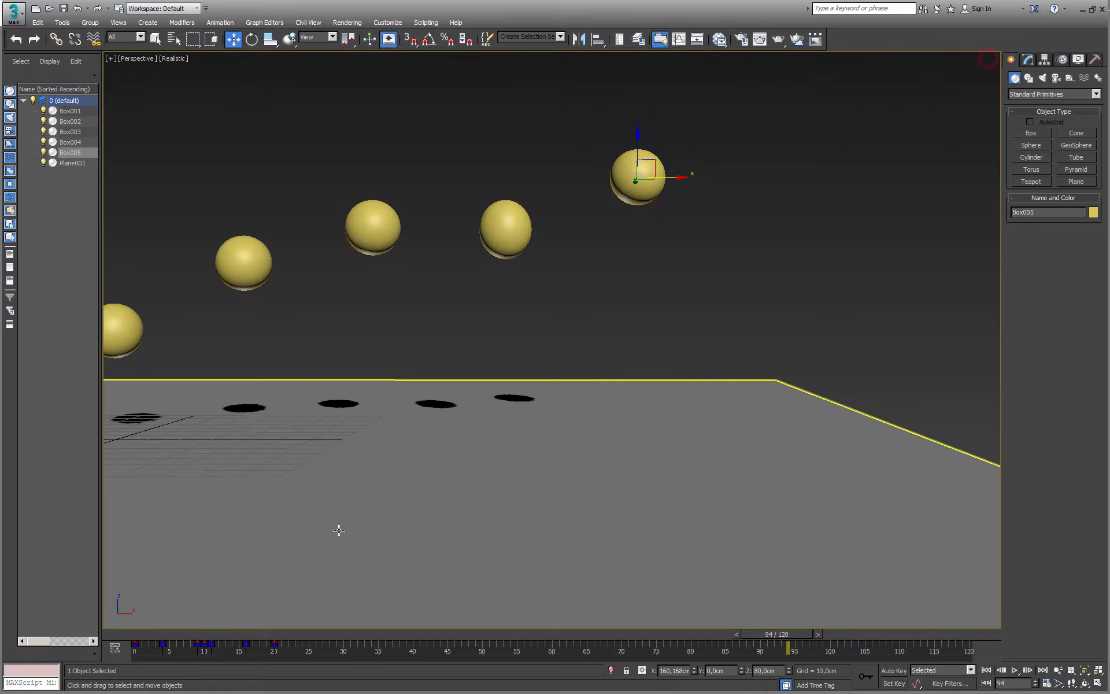
- Copy the fifth ball's frame 0 to 20 keys repeatedly until they fill the timeline to frame 120, and play the animation
left_click_drag(129, 634, 286, 638)
key("w")
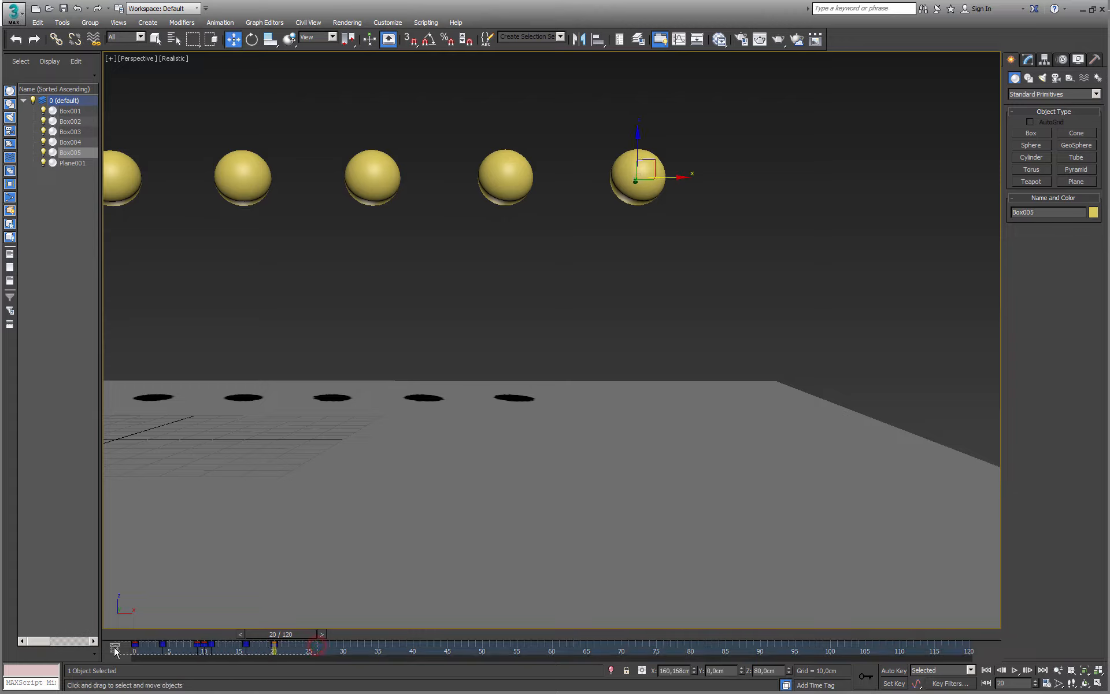
left_click_drag(115, 652, 116, 652)
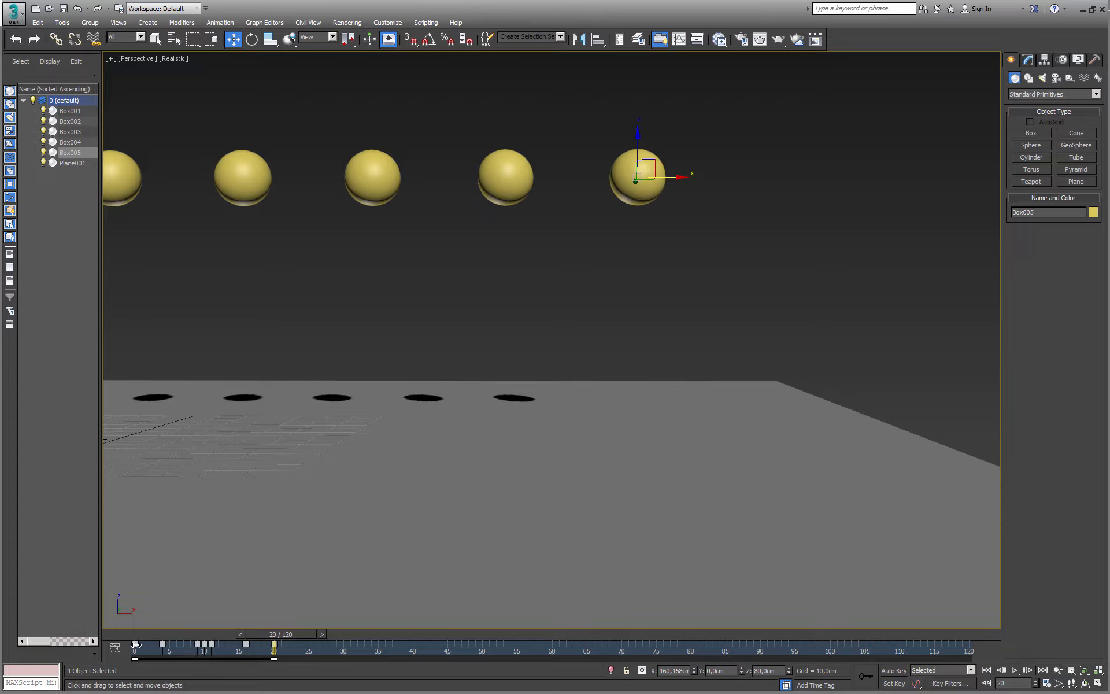
left_click_drag(136, 644, 551, 653, "shift")
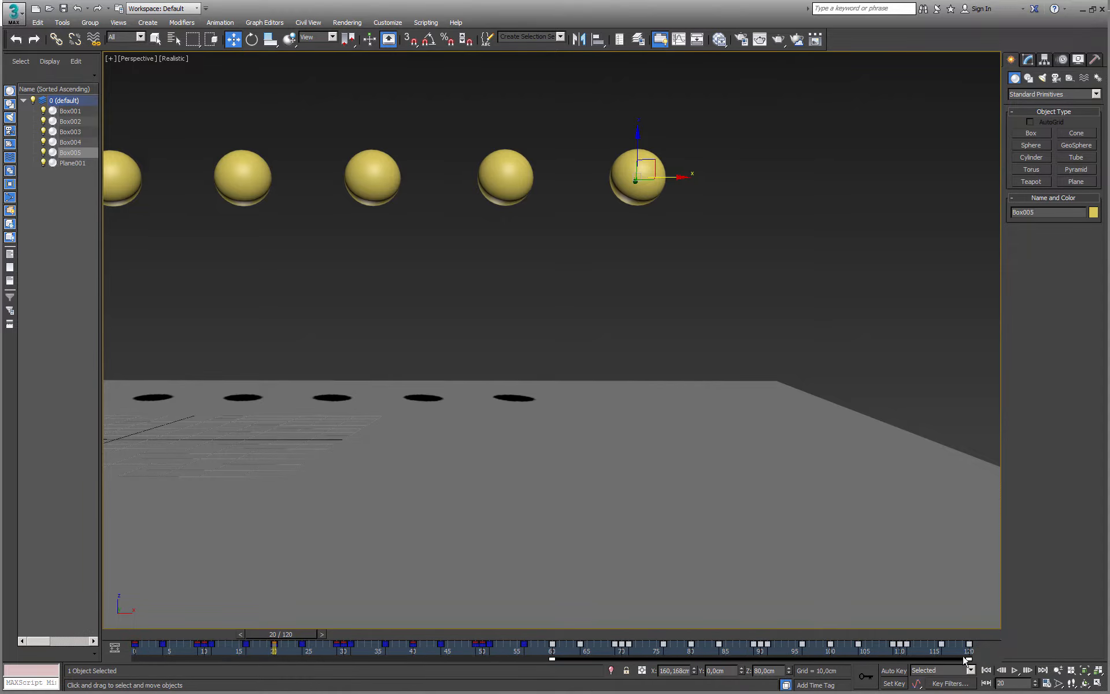
left_click(1015, 671)
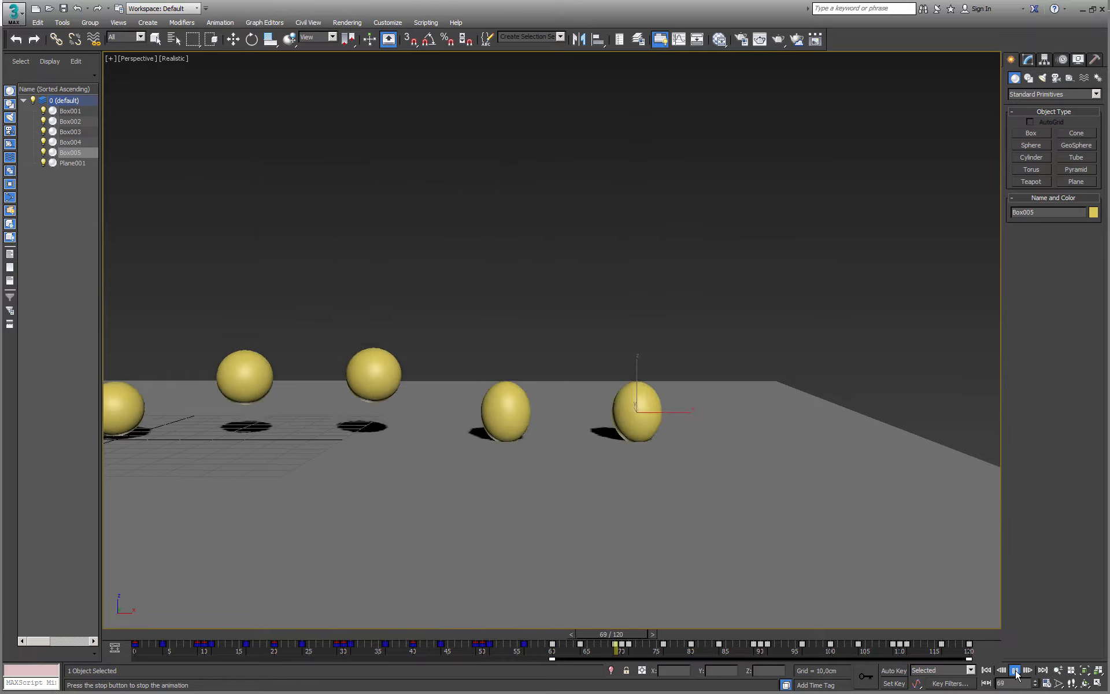
left_click(1017, 674)
- Turn on Auto Key and, at frame 120, move the fifth ball along Y to about 211.6 cm
left_click_drag(717, 638, 128, 638)
middle_click_drag(748, 260, 355, 324, "alt")
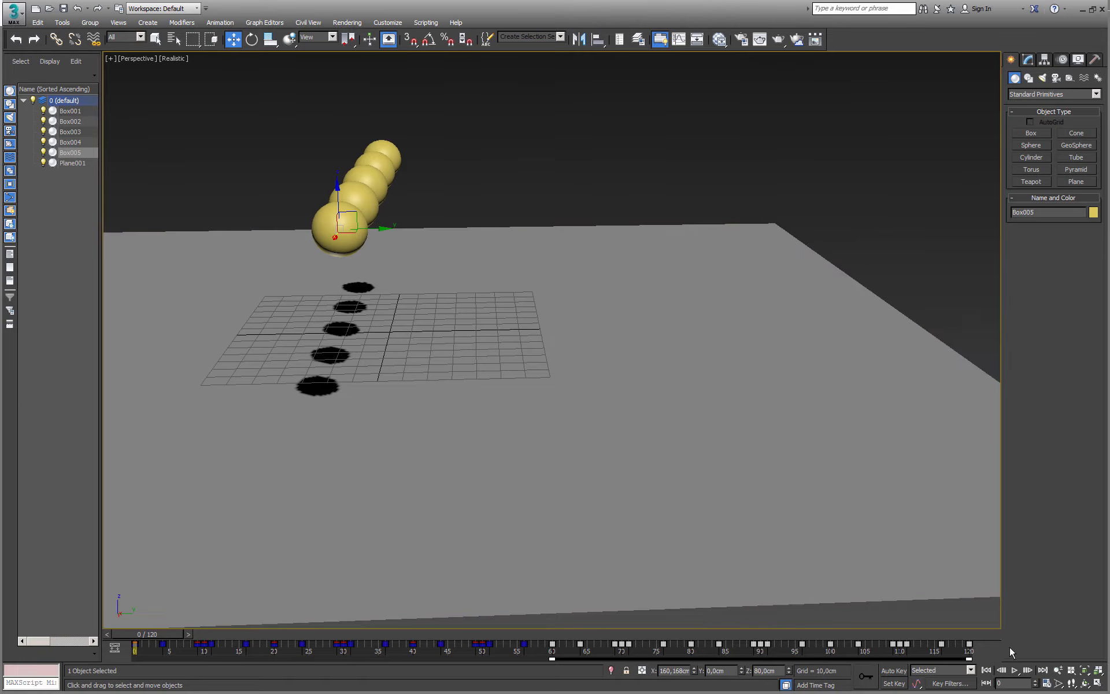
left_click(894, 671)
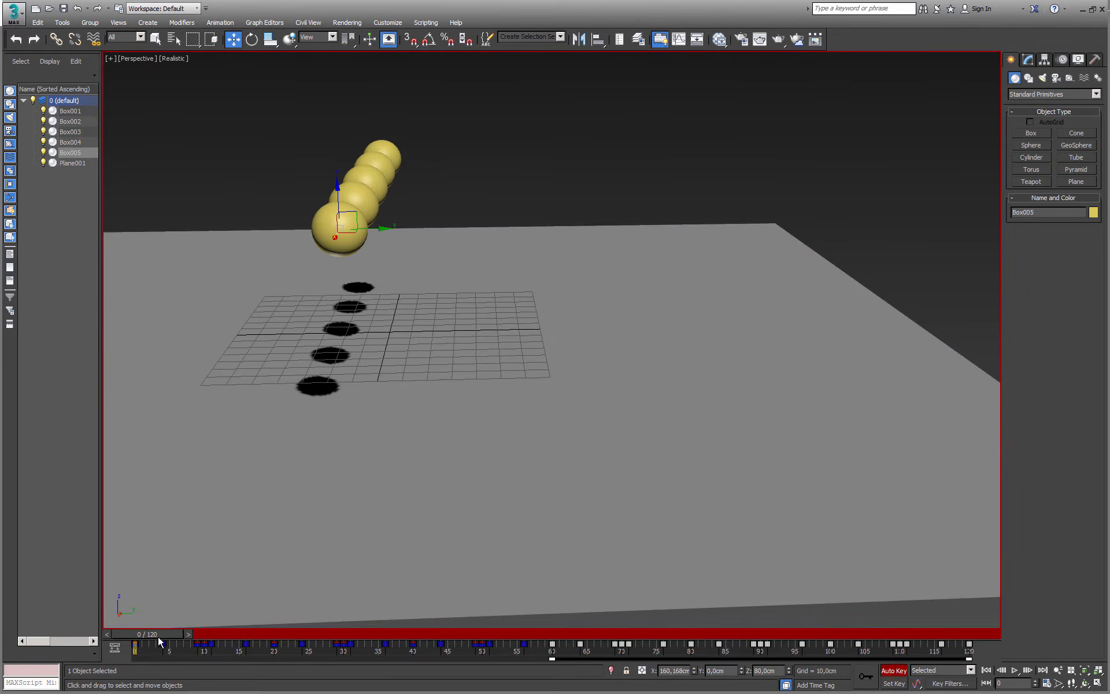
left_click_drag(158, 634, 966, 610)
middle_click_drag(520, 346, 480, 384)
key("w")
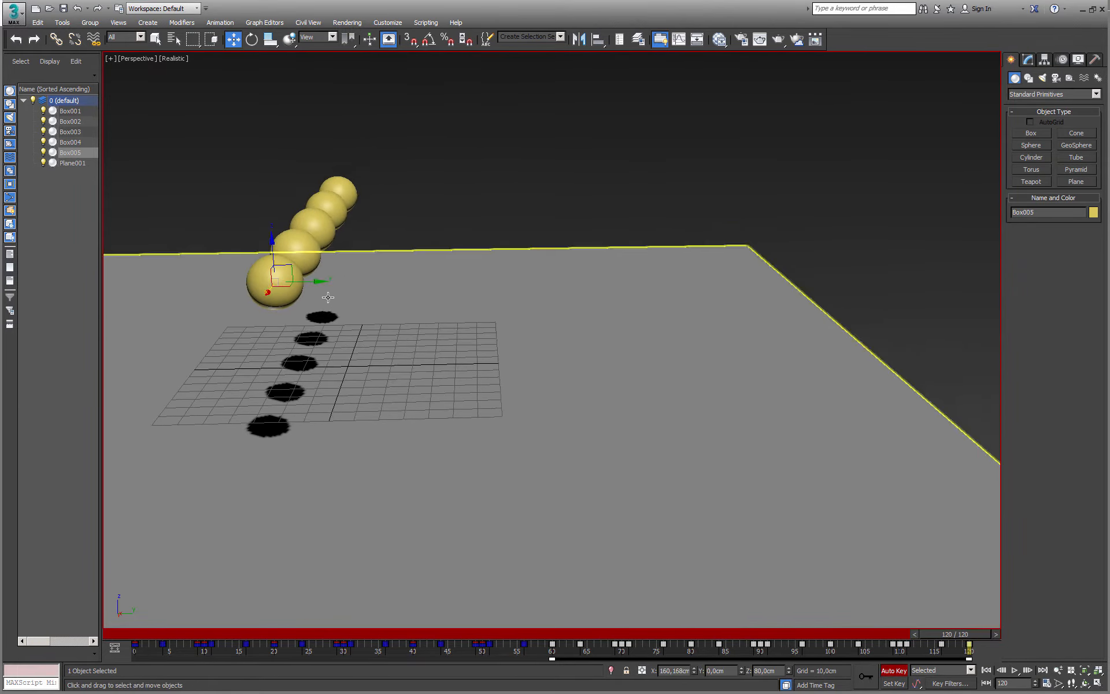
left_click_drag(308, 282, 983, 269)
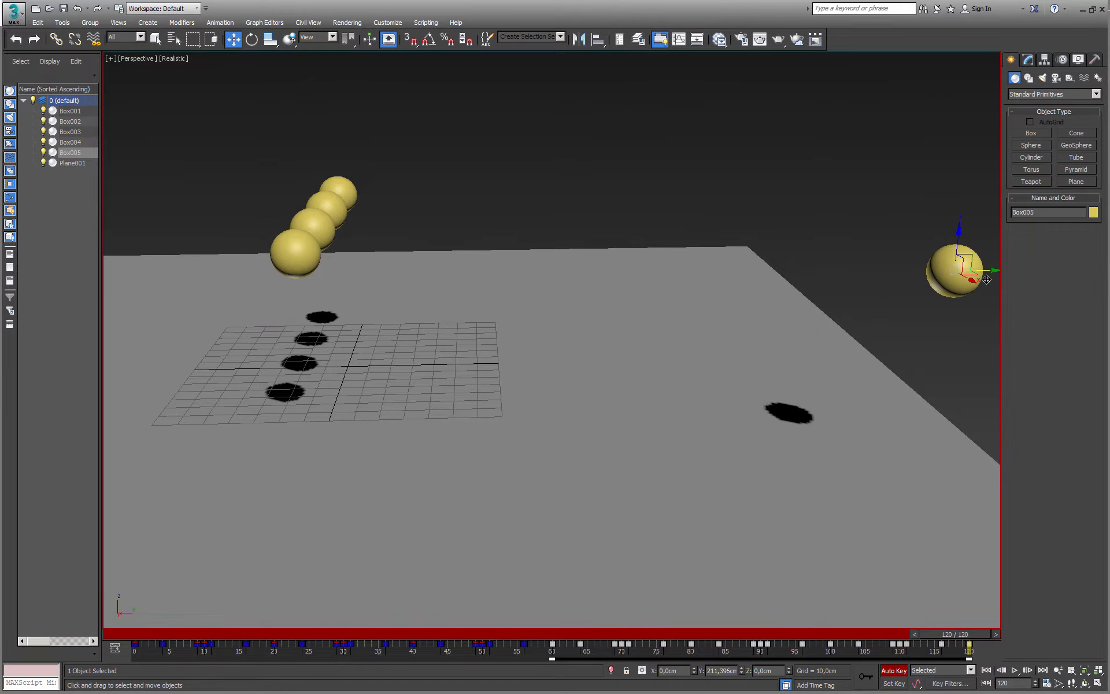
- Delete all keys between the first and last from the fifth ball's Y Position curve in the Curve Editor
middle_click_drag(630, 266, 502, 250)
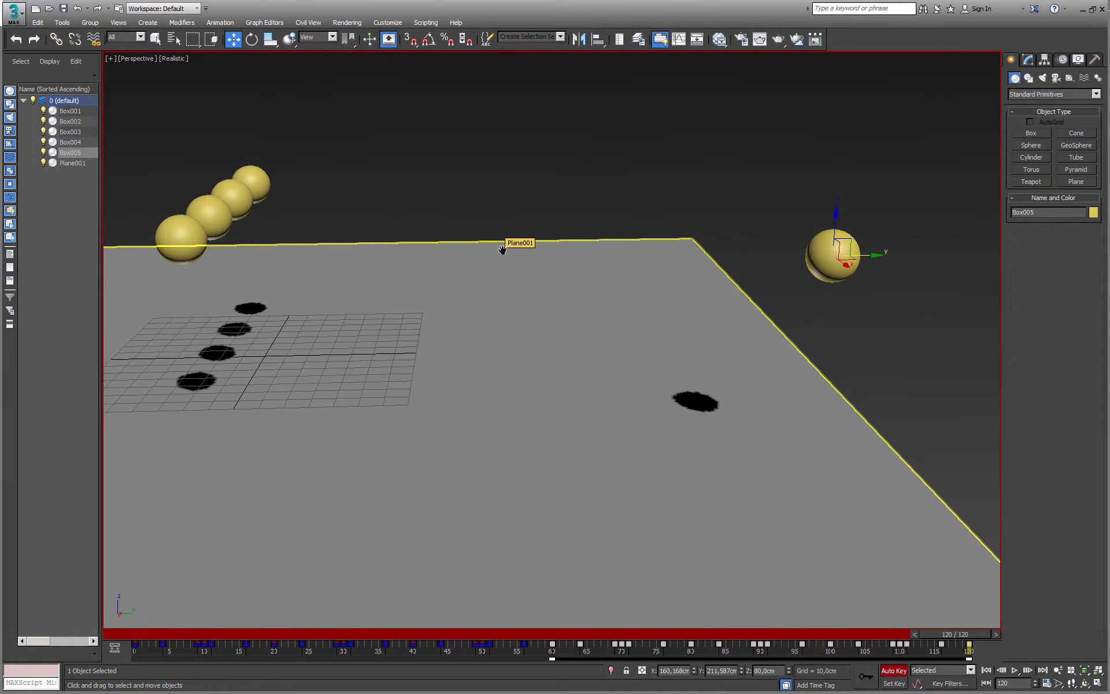
right_click(502, 249)
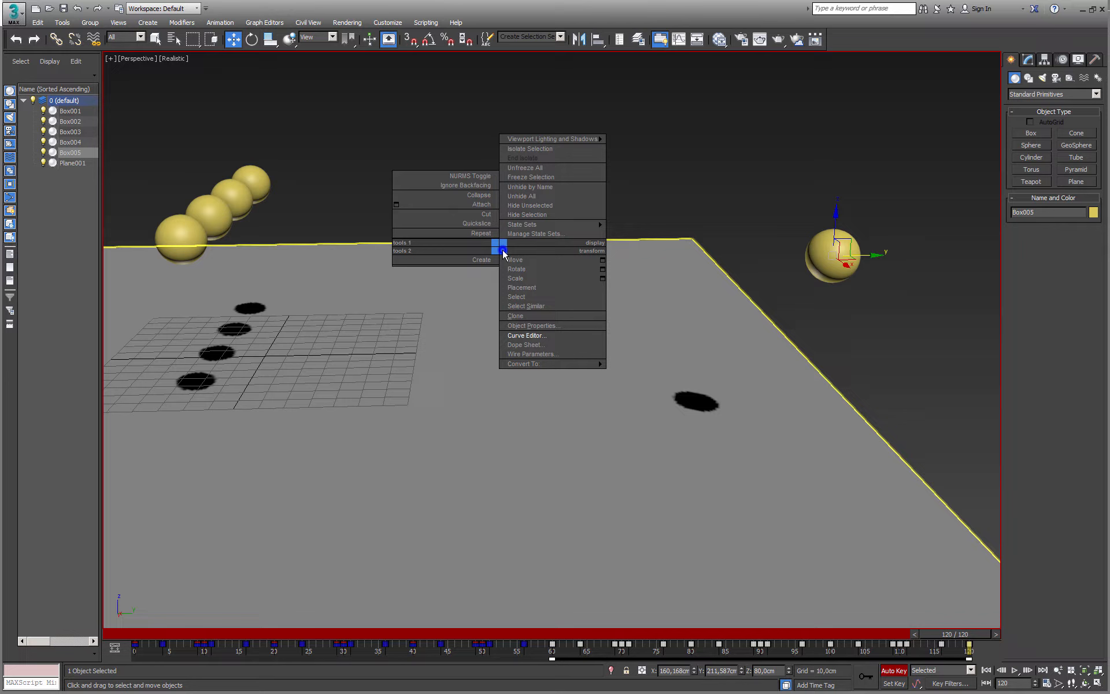
left_click(530, 335)
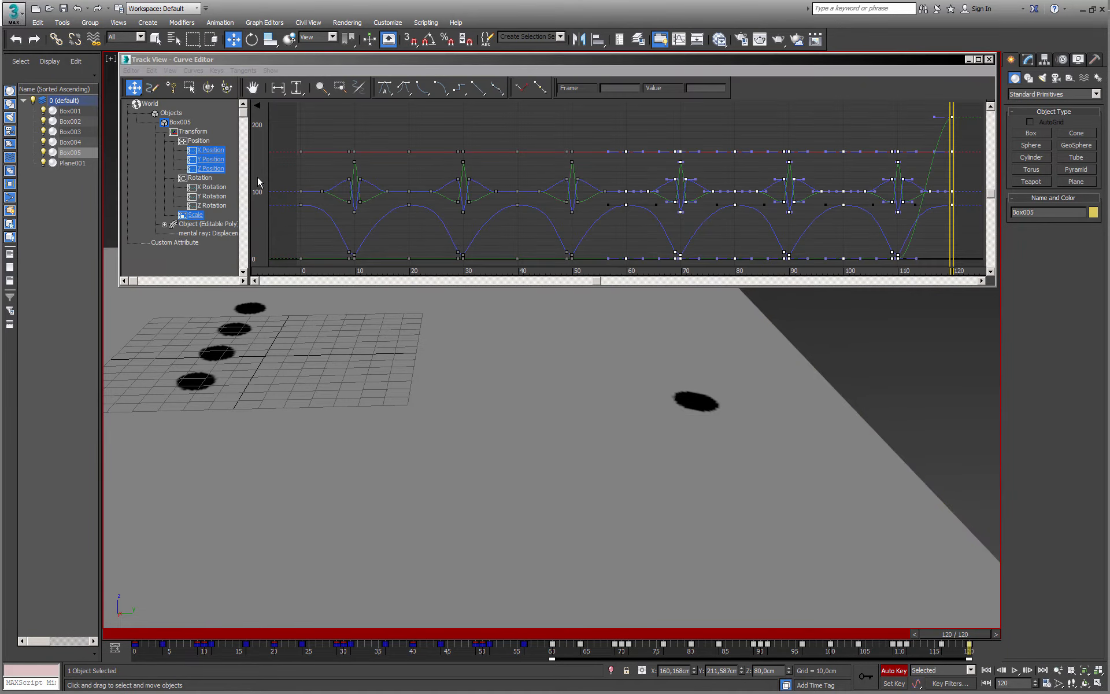
left_click(211, 160)
middle_click_drag(440, 176, 517, 149)
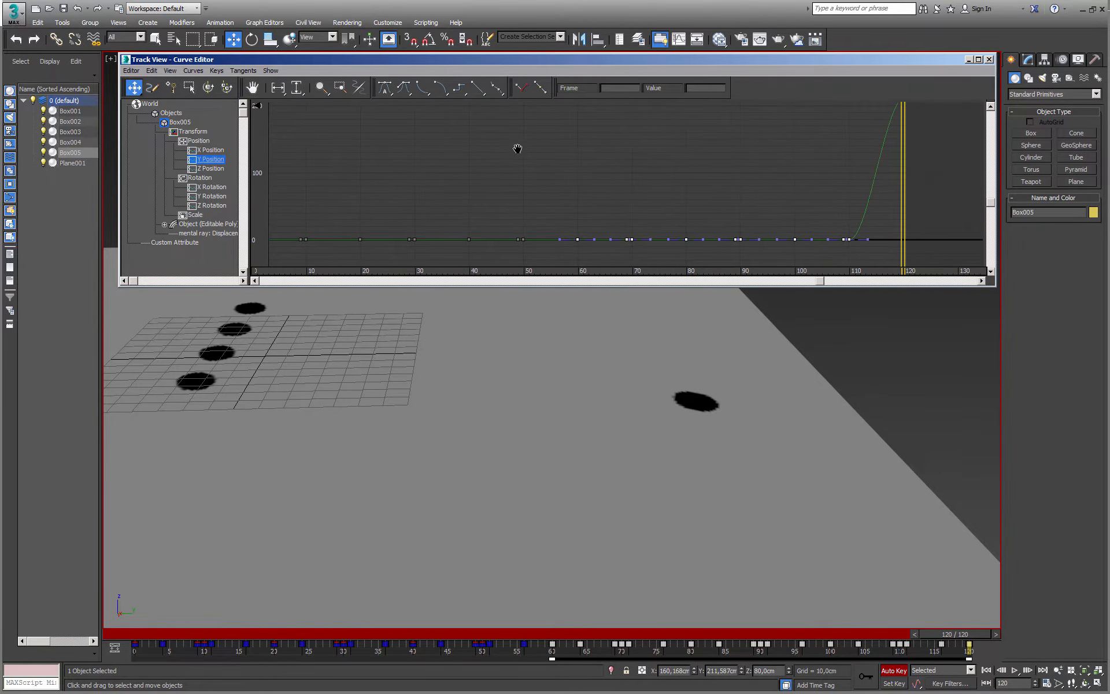
middle_click_drag(590, 160, 617, 164)
scroll(617, 164, "down", 3)
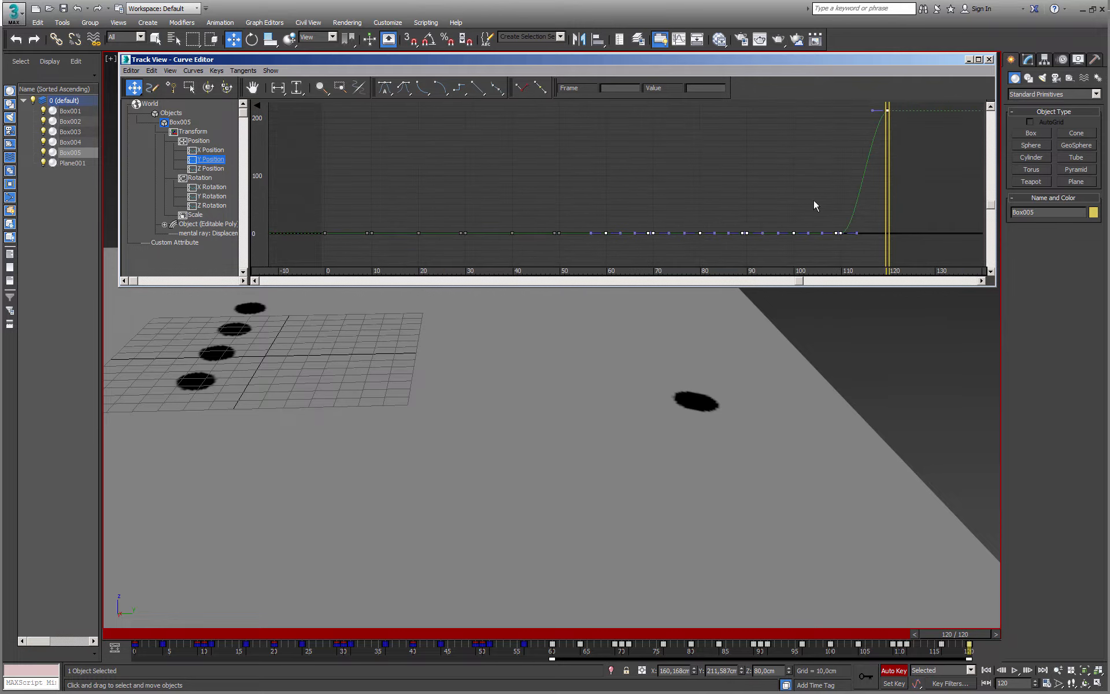
left_click_drag(876, 206, 359, 254)
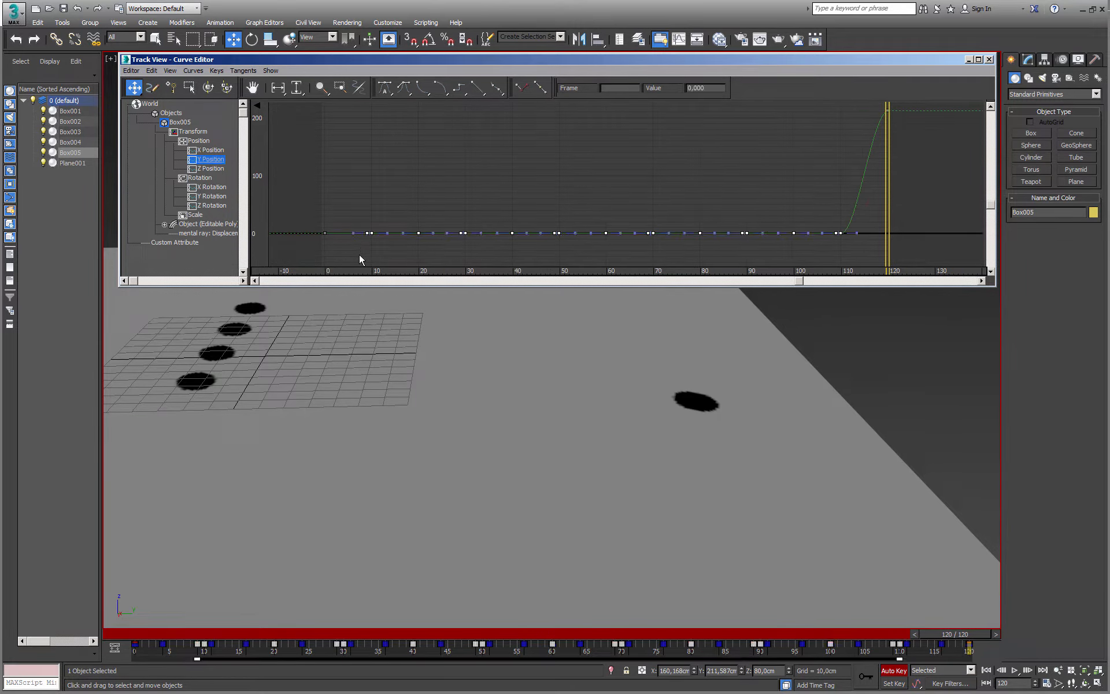
key("Delete")
- Set the remaining two Y Position keys to linear tangents, close the Curve Editor and play the animation
left_click_drag(899, 125, 307, 251)
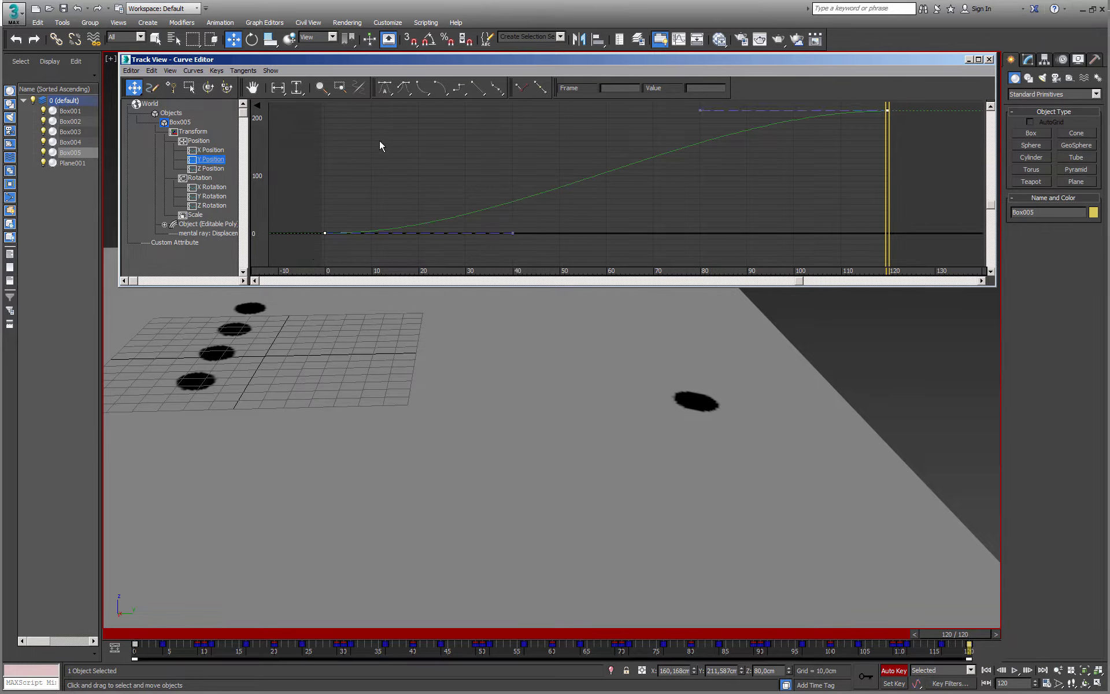
left_click(479, 92)
left_click(479, 92)
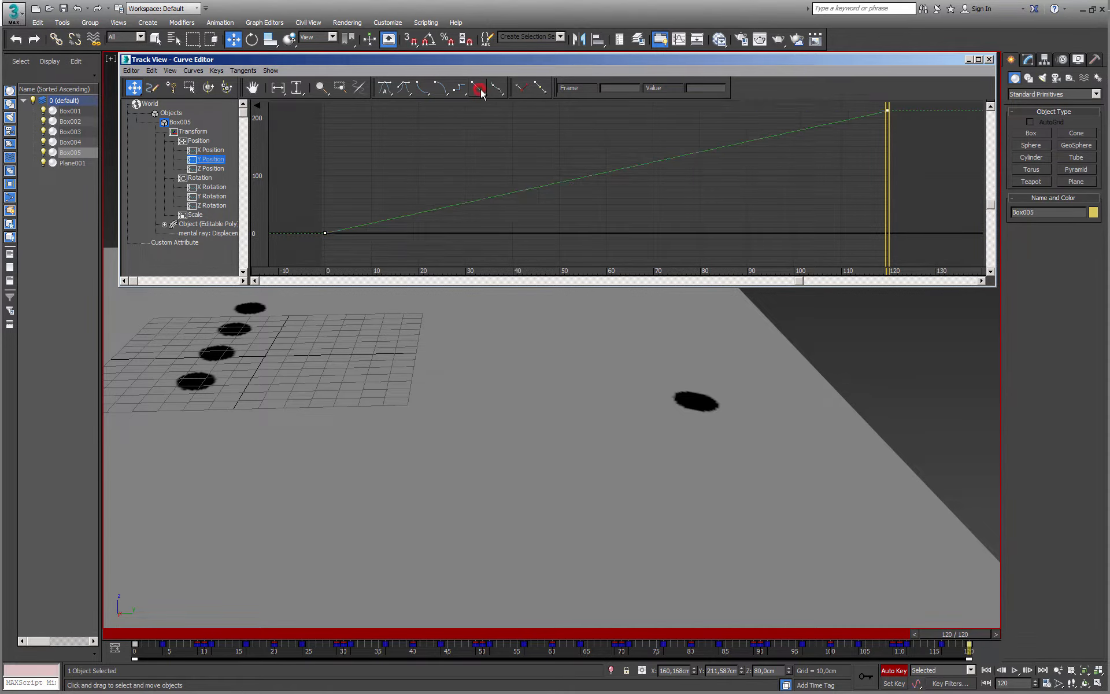
left_click(989, 59)
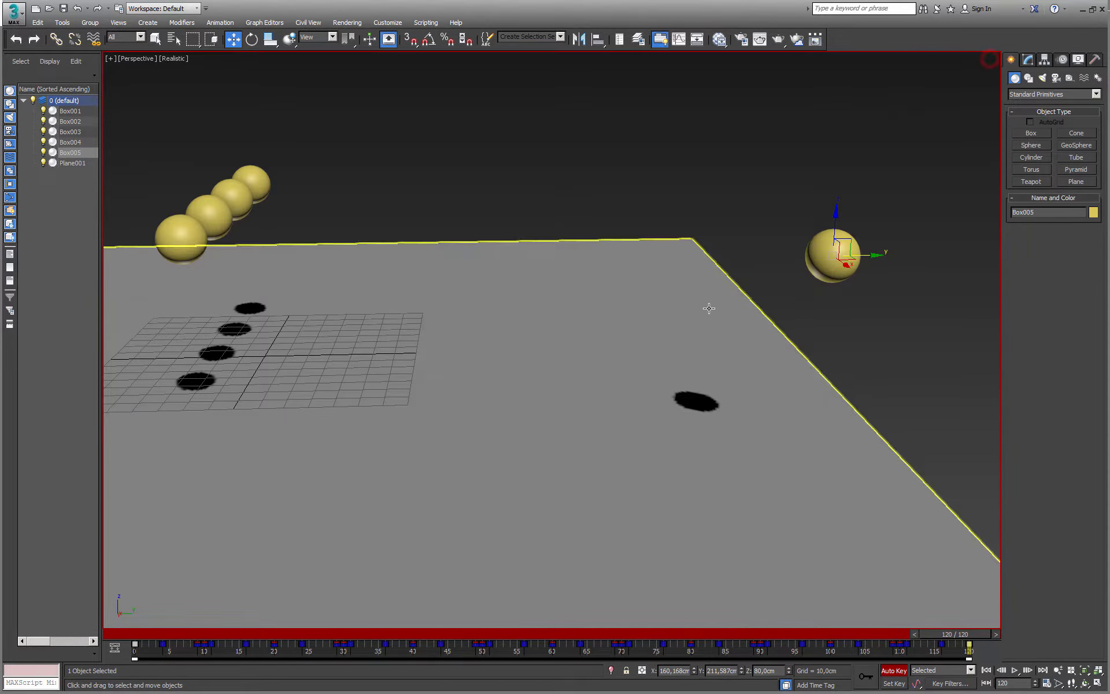
left_click(1015, 670)
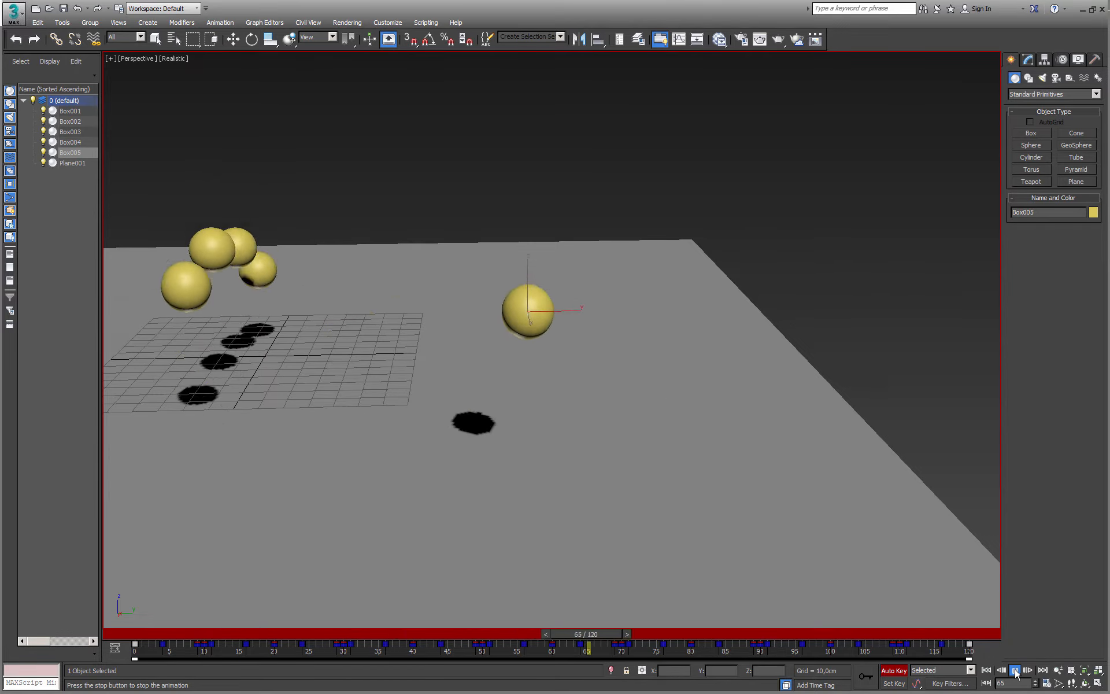
left_click(1015, 671)
key("w")
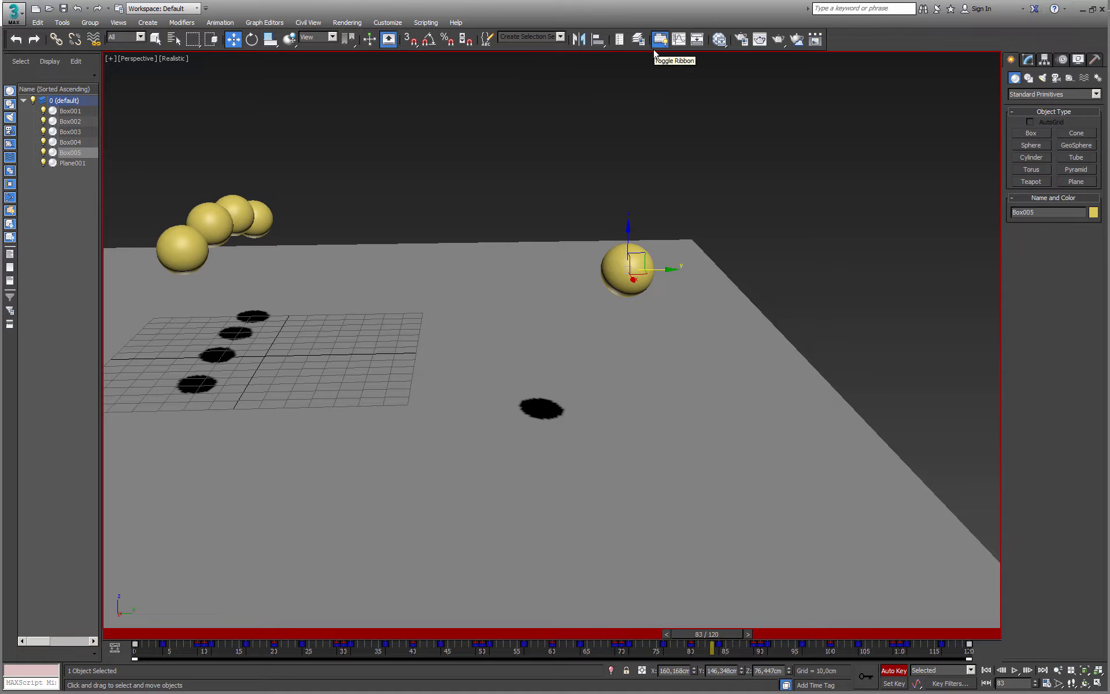
- Set the value of the fifth ball's last Y Position key at frame 120 to 300 in the Curve Editor
right_click(609, 211)
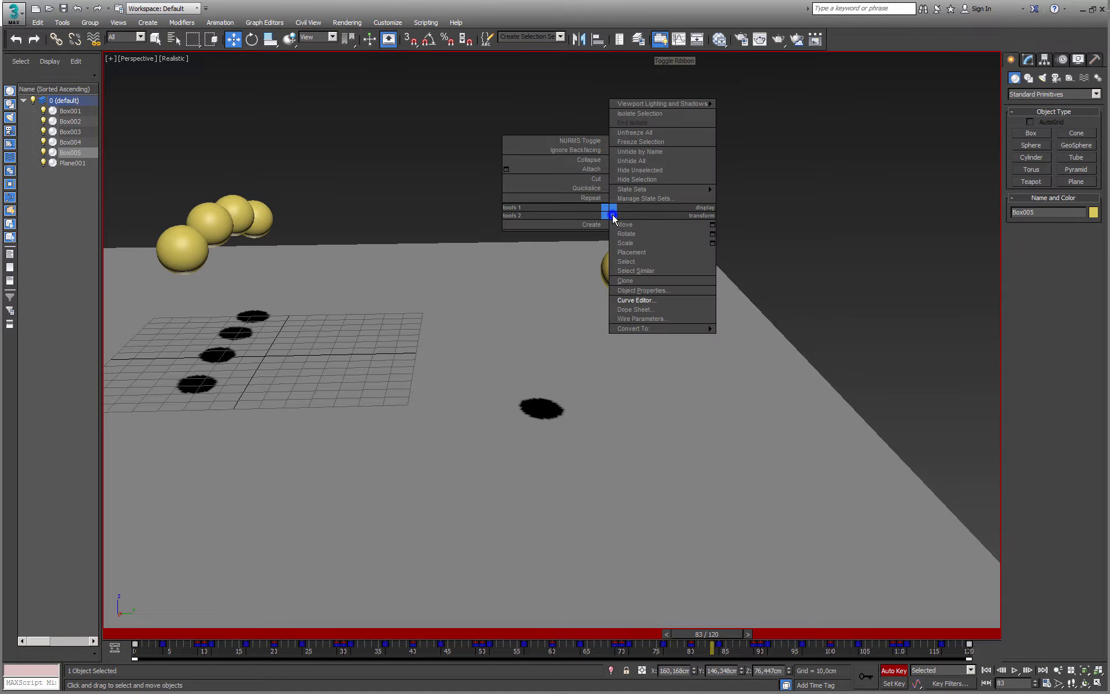
left_click(630, 300)
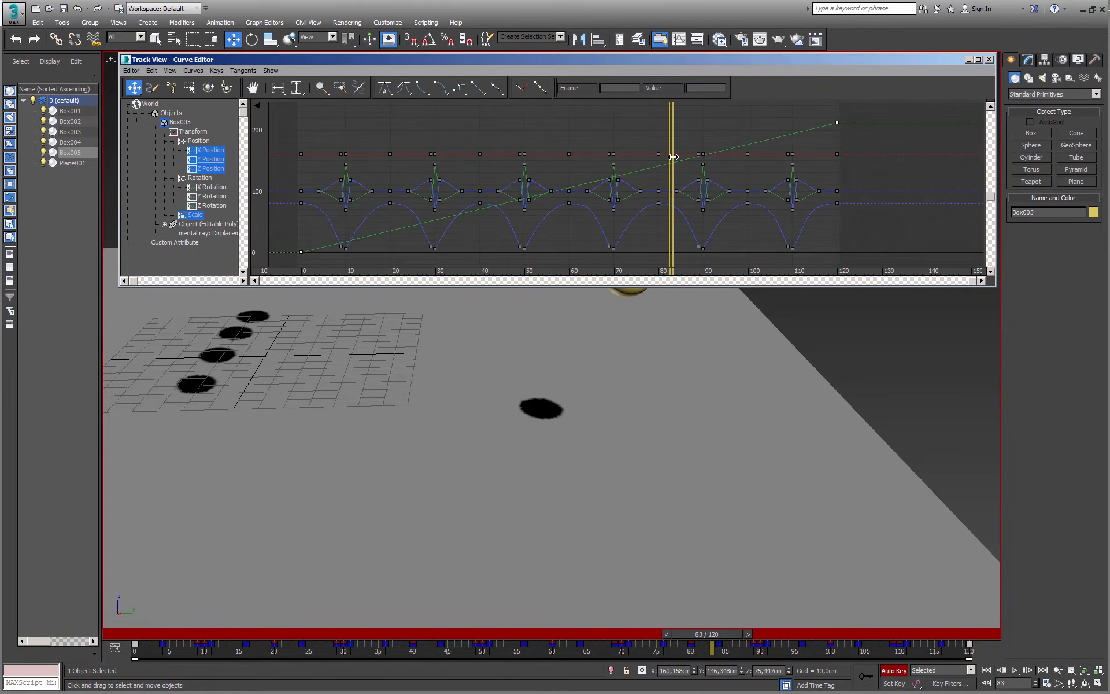
scroll(673, 156, "down", 1)
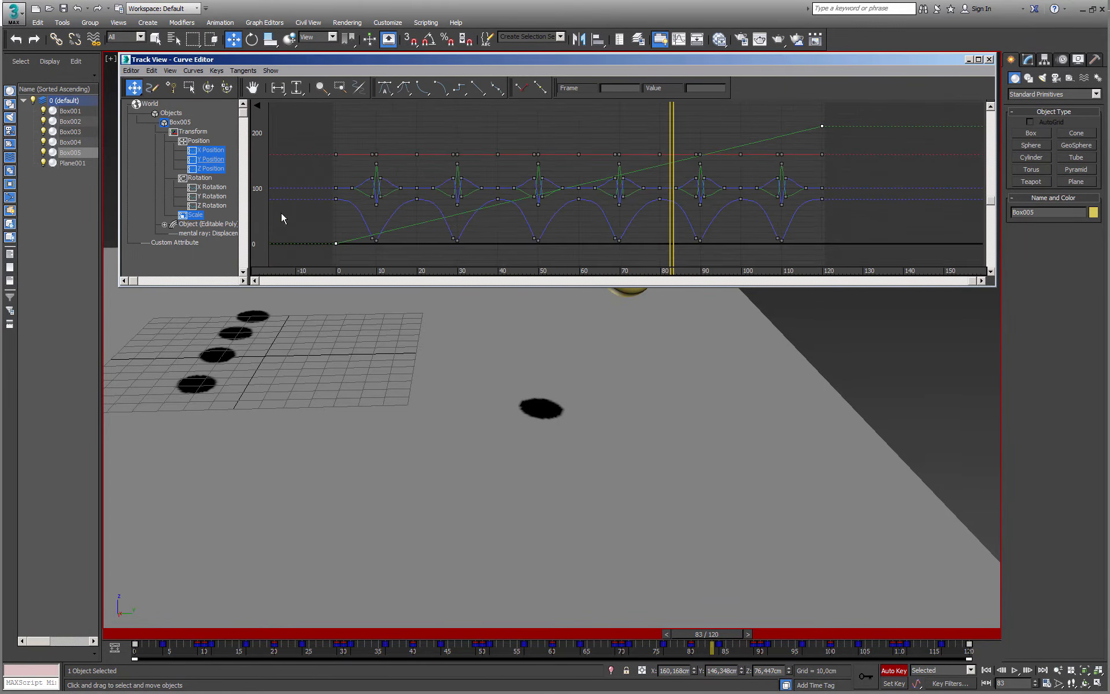
left_click(210, 159)
left_click_drag(737, 163, 777, 119)
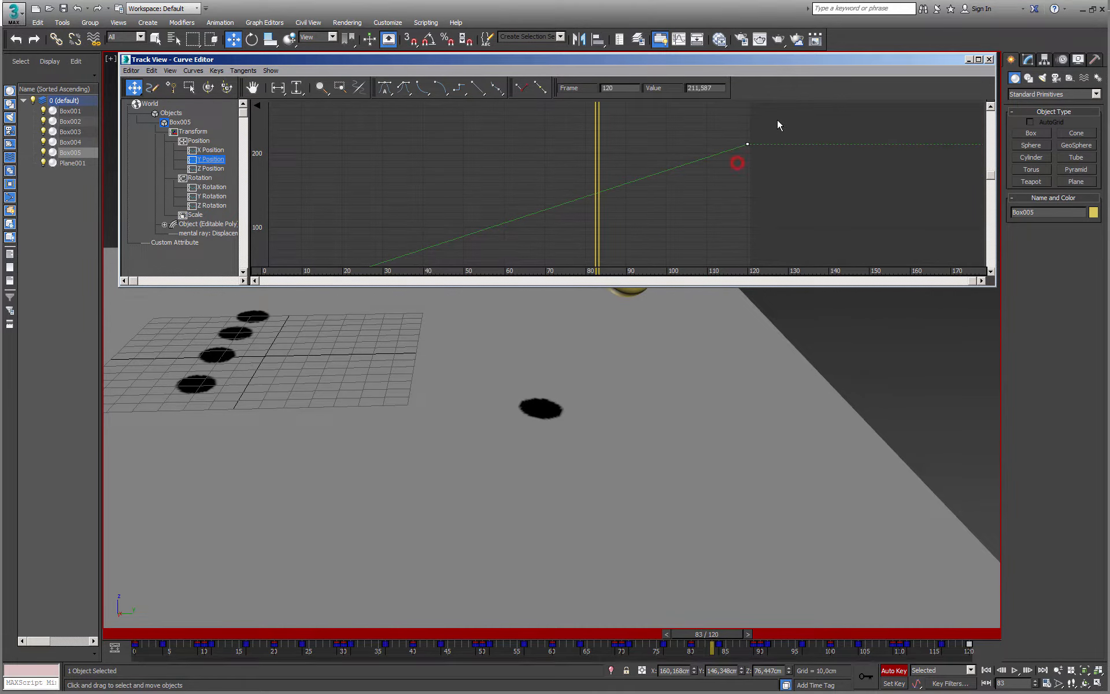
left_click(720, 88)
key("Return")
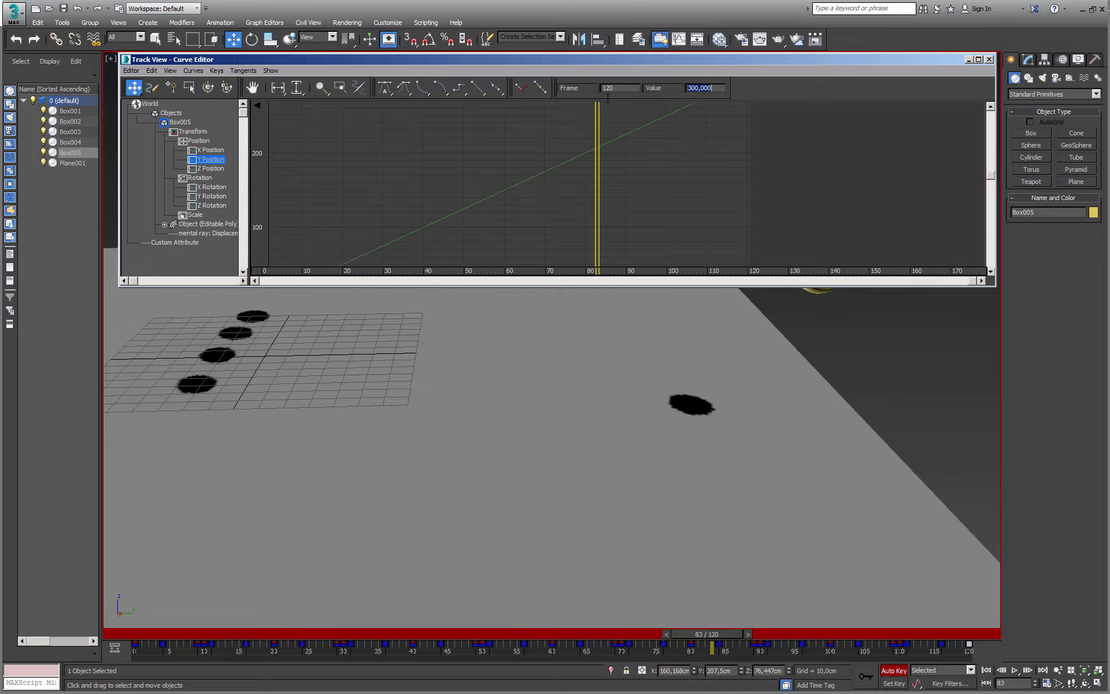
- Close the Curve Editor, play the animation, and scrub to frame 30
left_click(988, 59)
left_click(1015, 670)
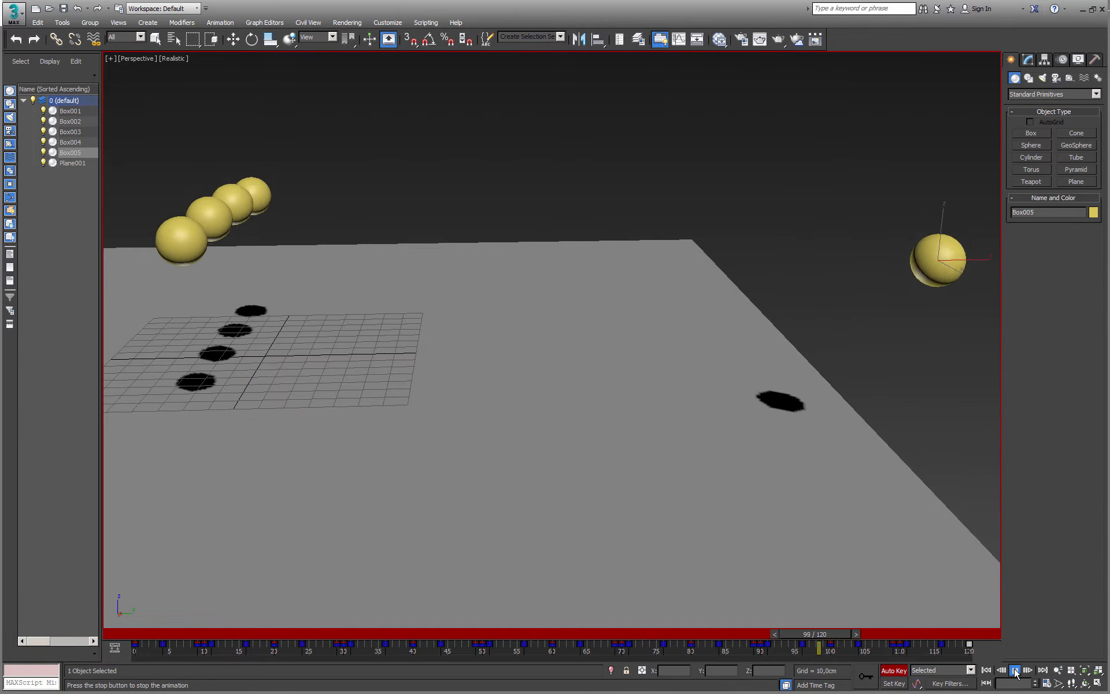
left_click(1015, 671)
left_click_drag(857, 628, 374, 674)
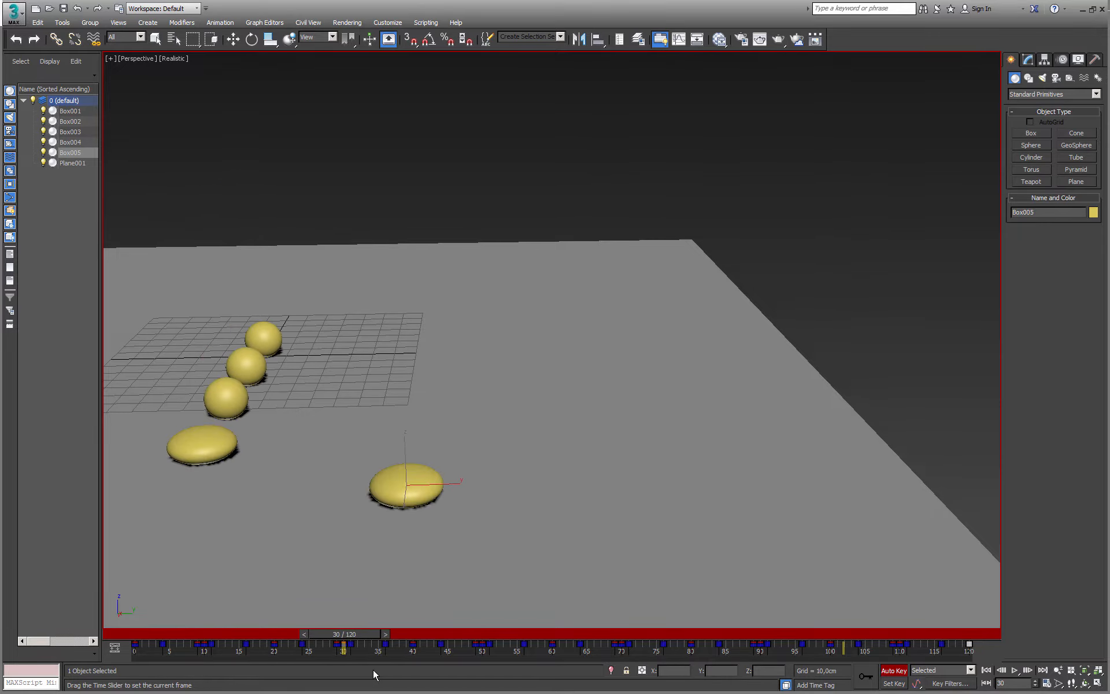
- Display the fifth ball's motion trajectory from a low side angle in the perspective view
key("w")
middle_click_drag(443, 513, 470, 407, "alt")
scroll(419, 481, "up", 2)
scroll(551, 393, "down", 1)
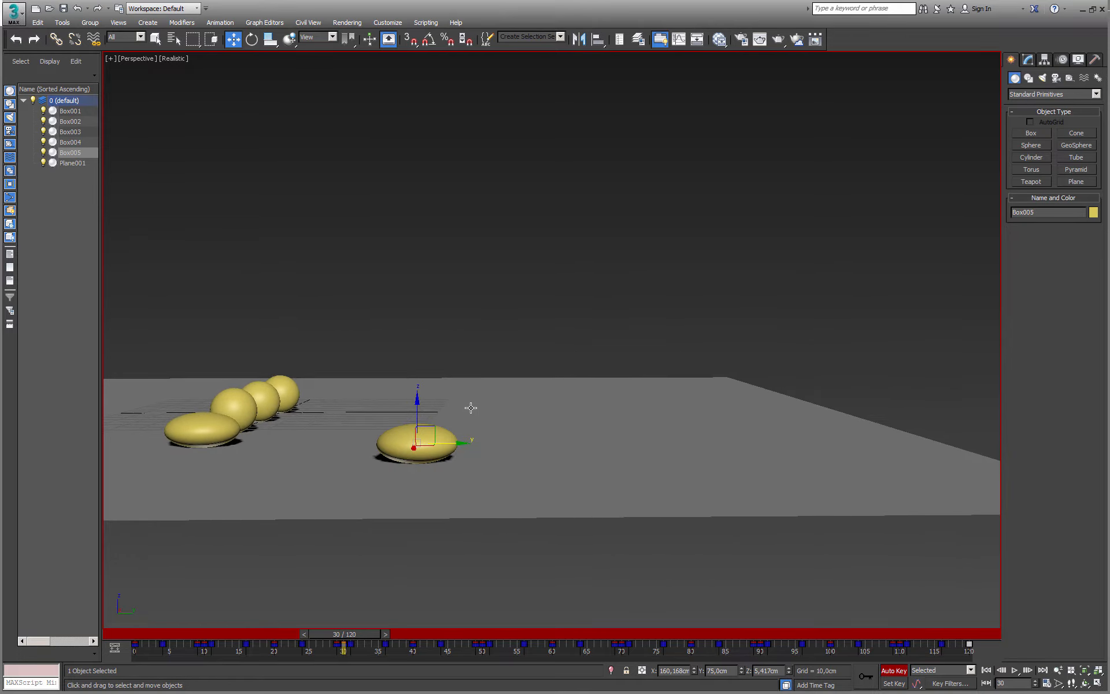
left_click(1063, 59)
left_click(1076, 118)
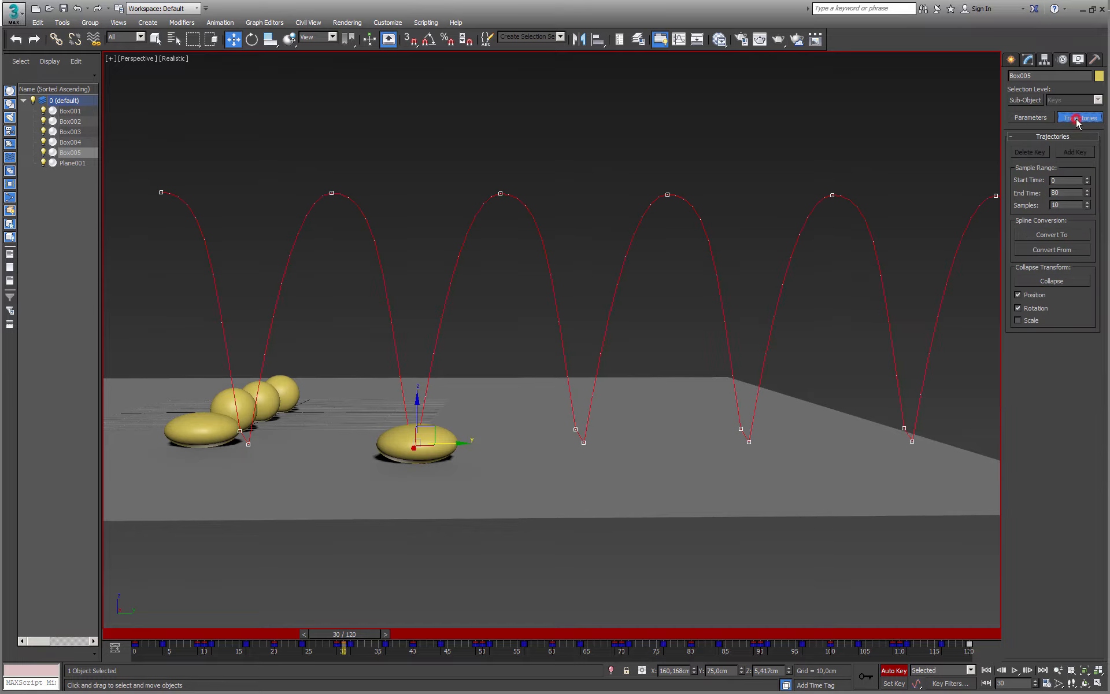
middle_click_drag(536, 294, 503, 281)
scroll(501, 279, "down", 2)
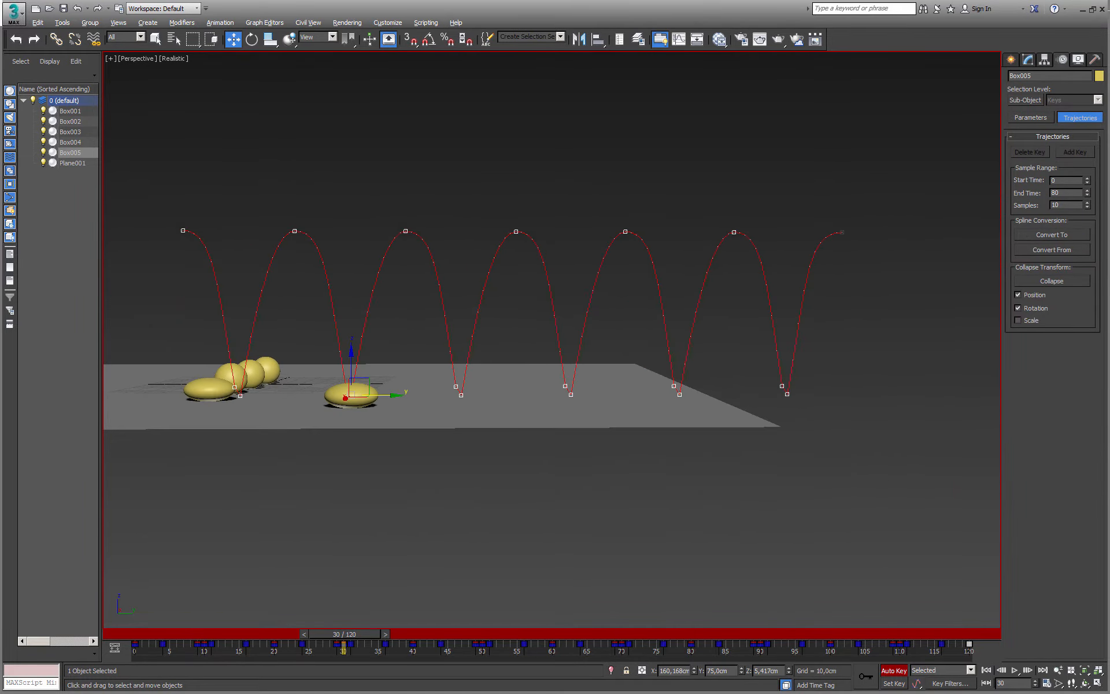
left_click(1025, 100)
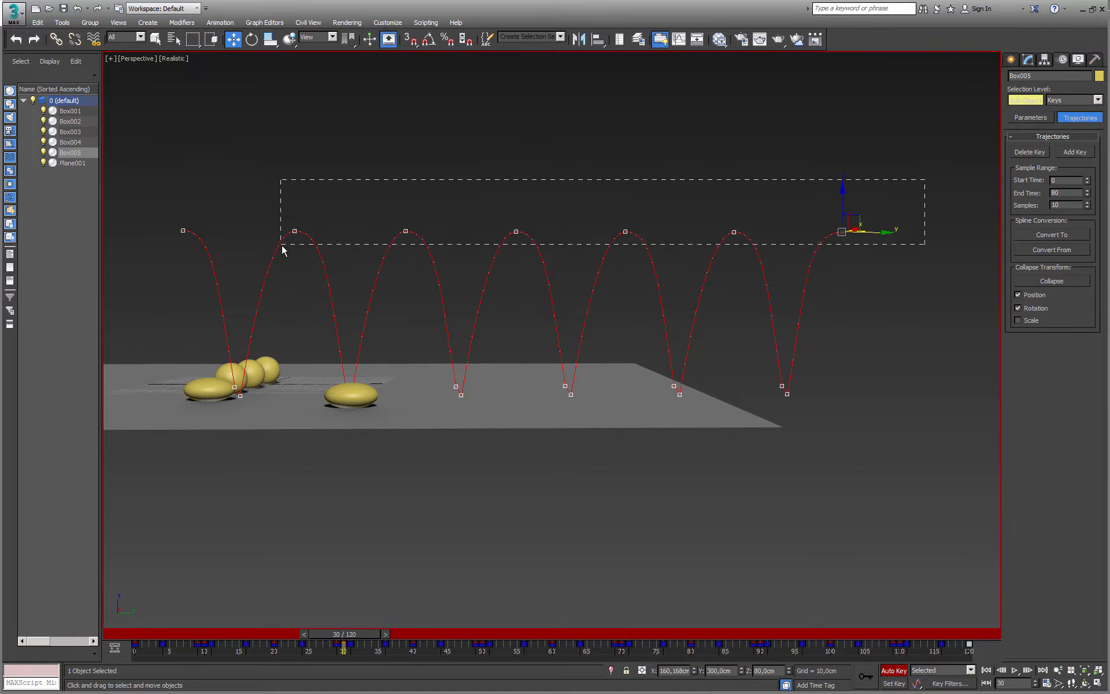
left_click_drag(282, 245, 282, 245)
left_click_drag(572, 199, 569, 215)
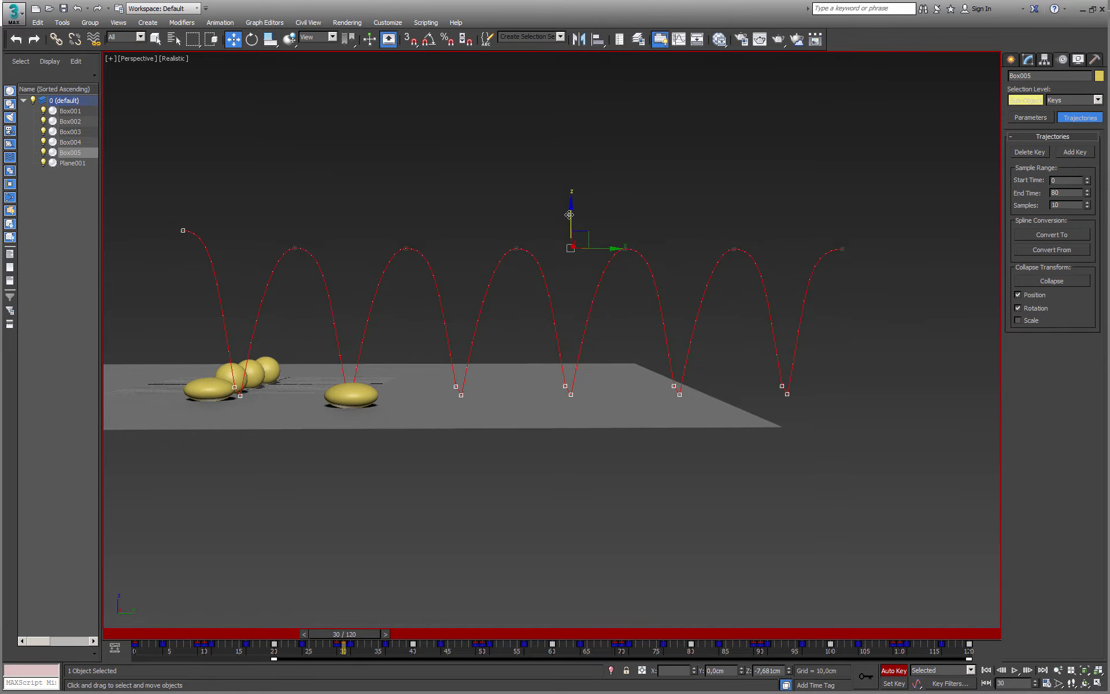
right_click(565, 224)
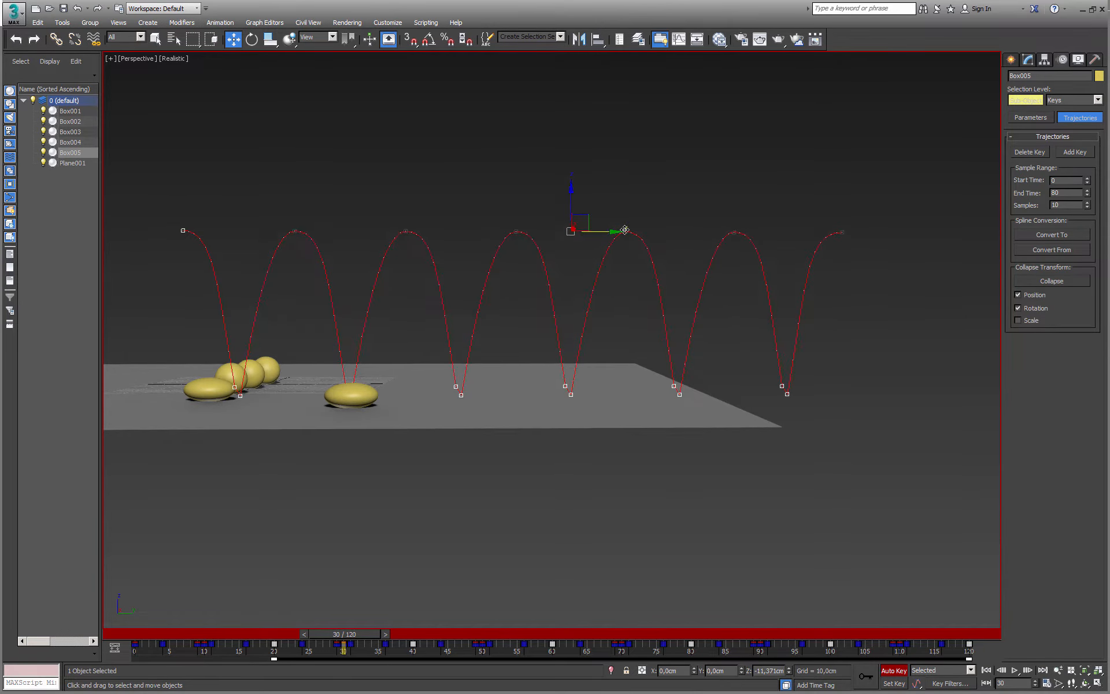
- Switch to a maximized Left viewport, exit trajectory editing and turn off Auto Key
key("alt+w")
right_click(785, 210)
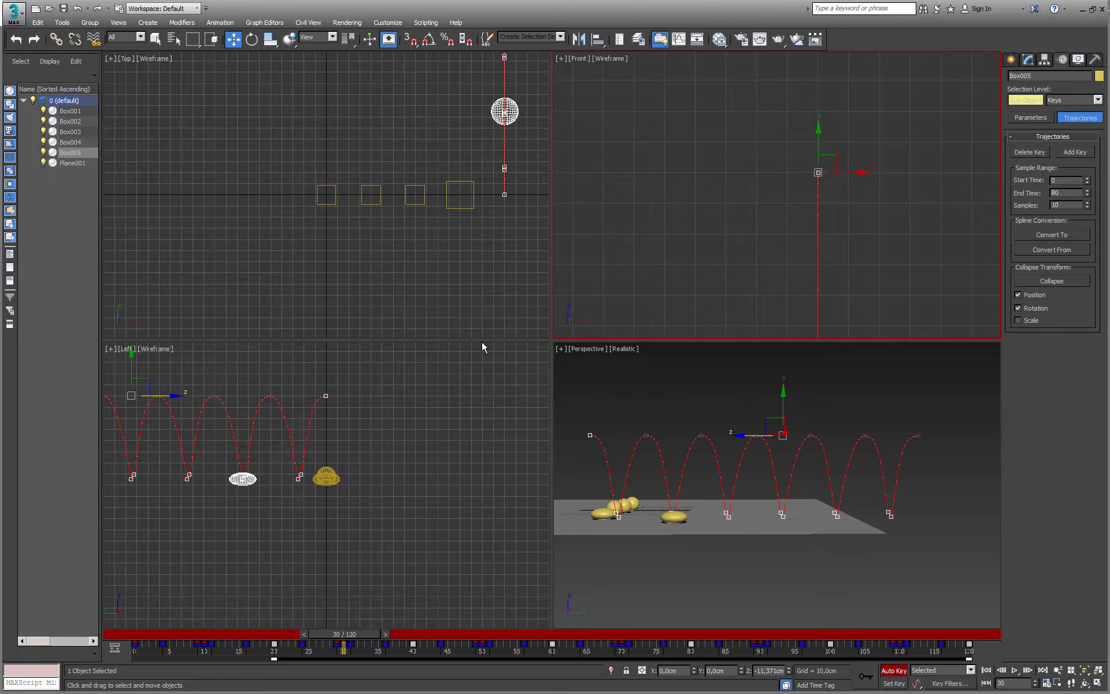
right_click(447, 414)
key("alt+w")
scroll(540, 372, "down", 2)
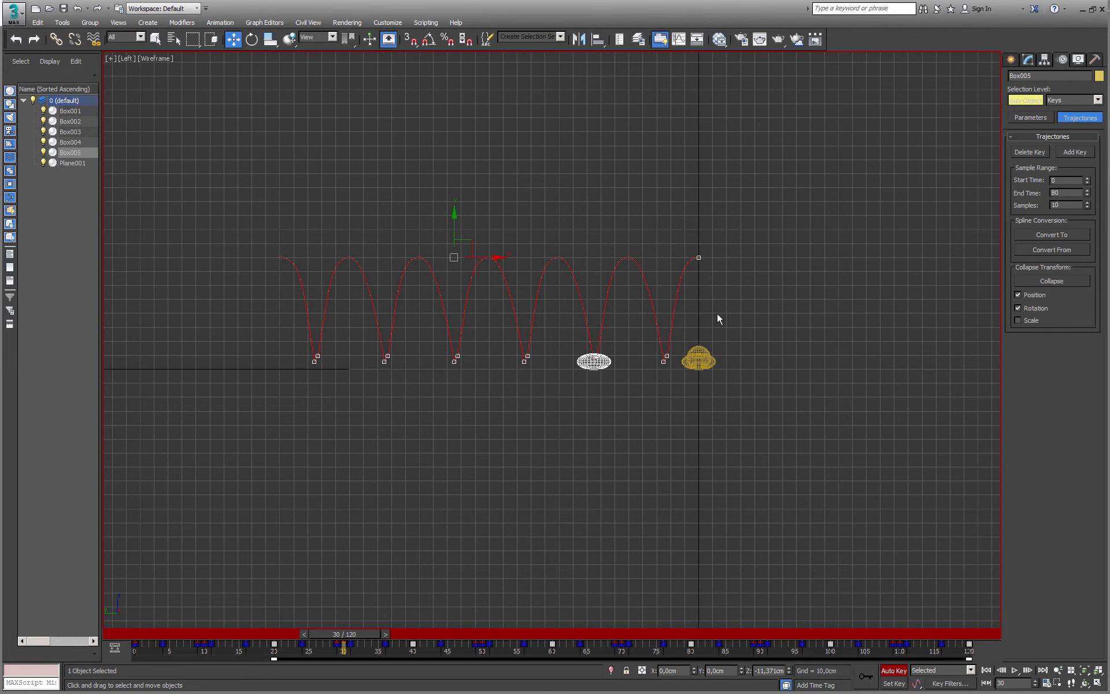
left_click(1011, 61)
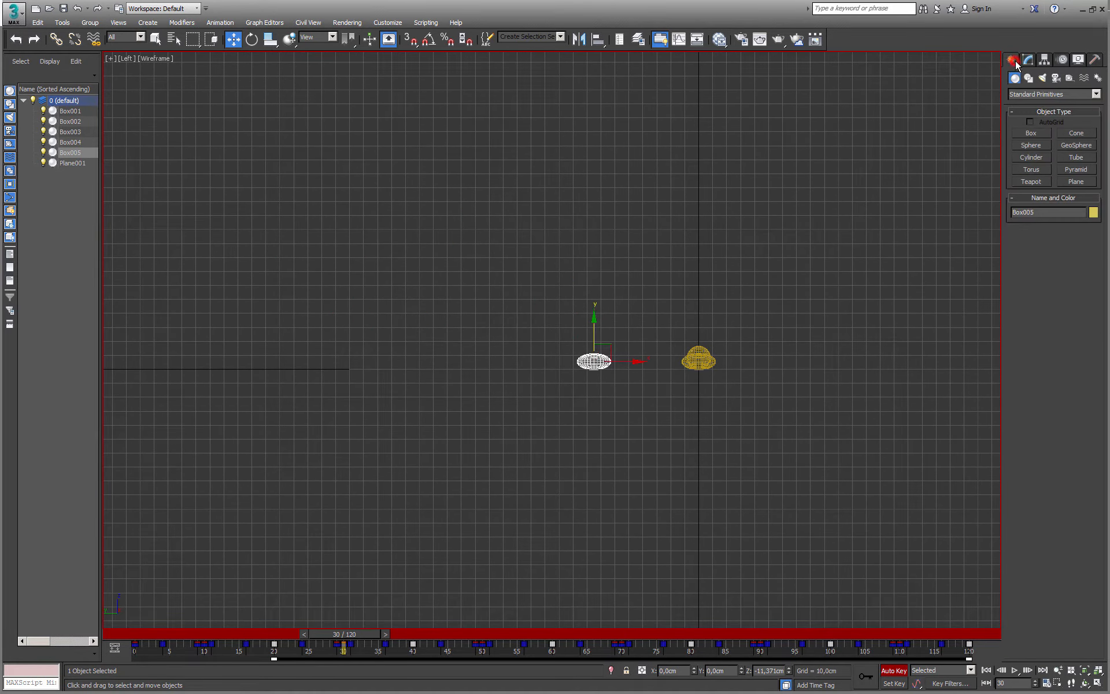
left_click(893, 671)
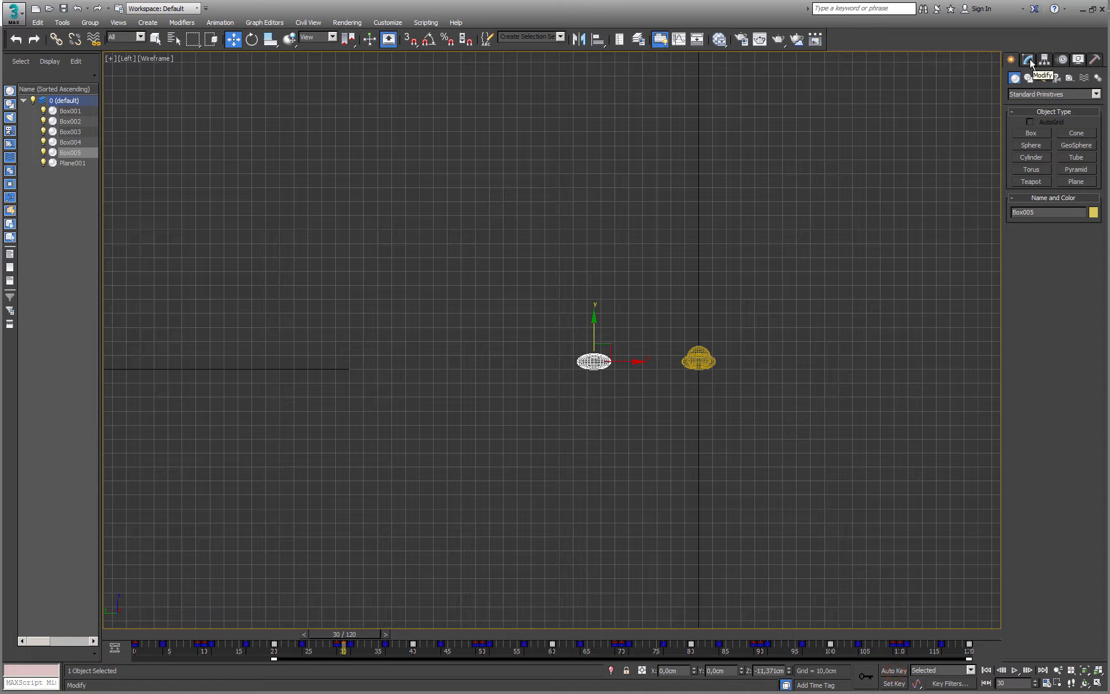
- Enable the Trajectory display in the fifth ball's object properties so its path stays shown outside motion editing
left_click(1030, 77)
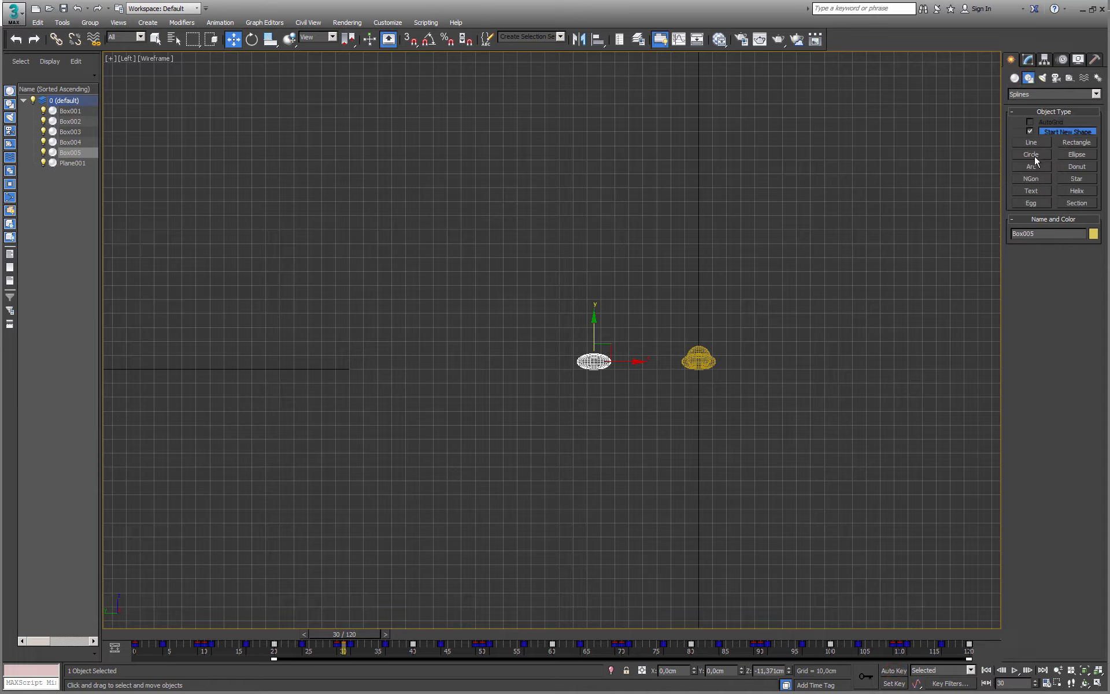
right_click(589, 361)
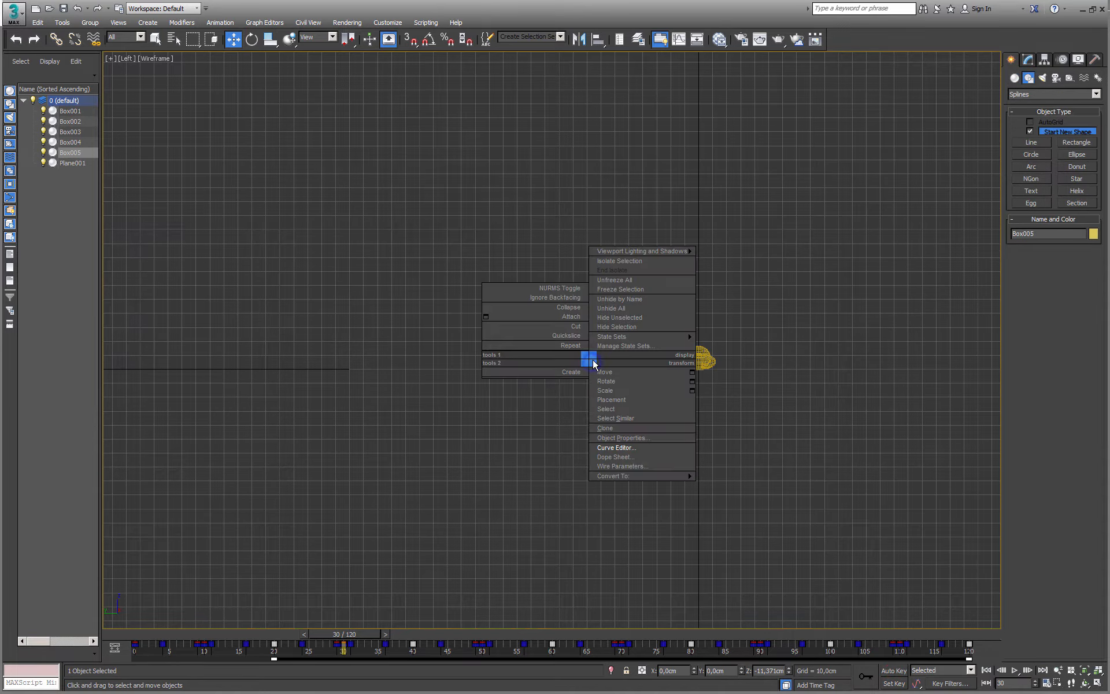
left_click(607, 437)
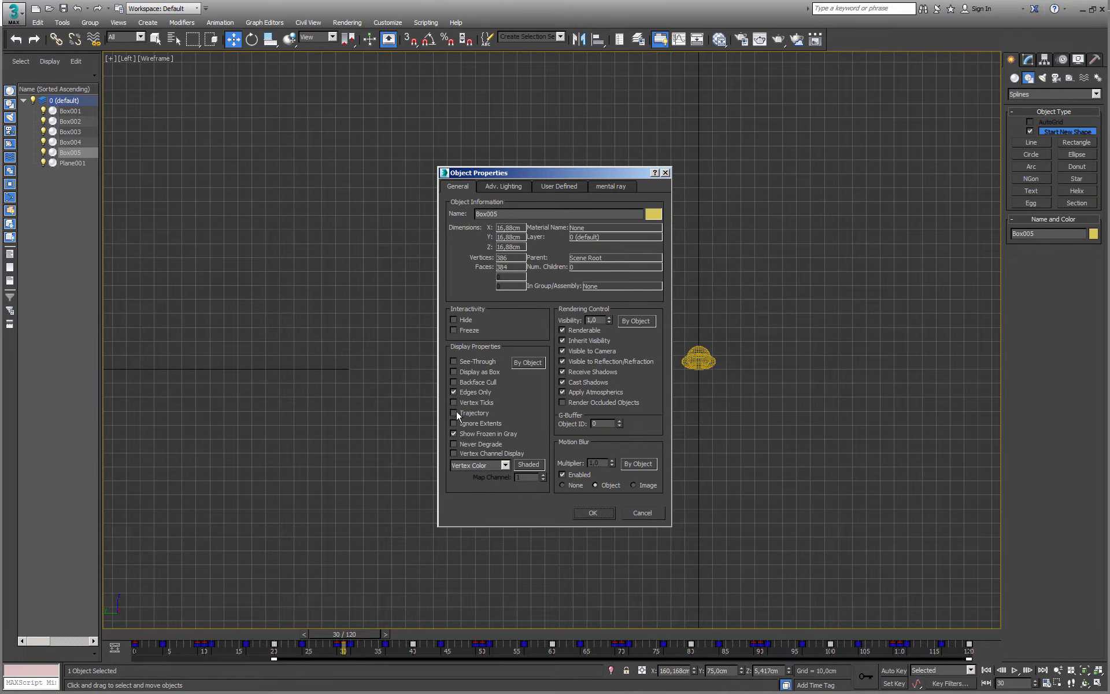
left_click(589, 512)
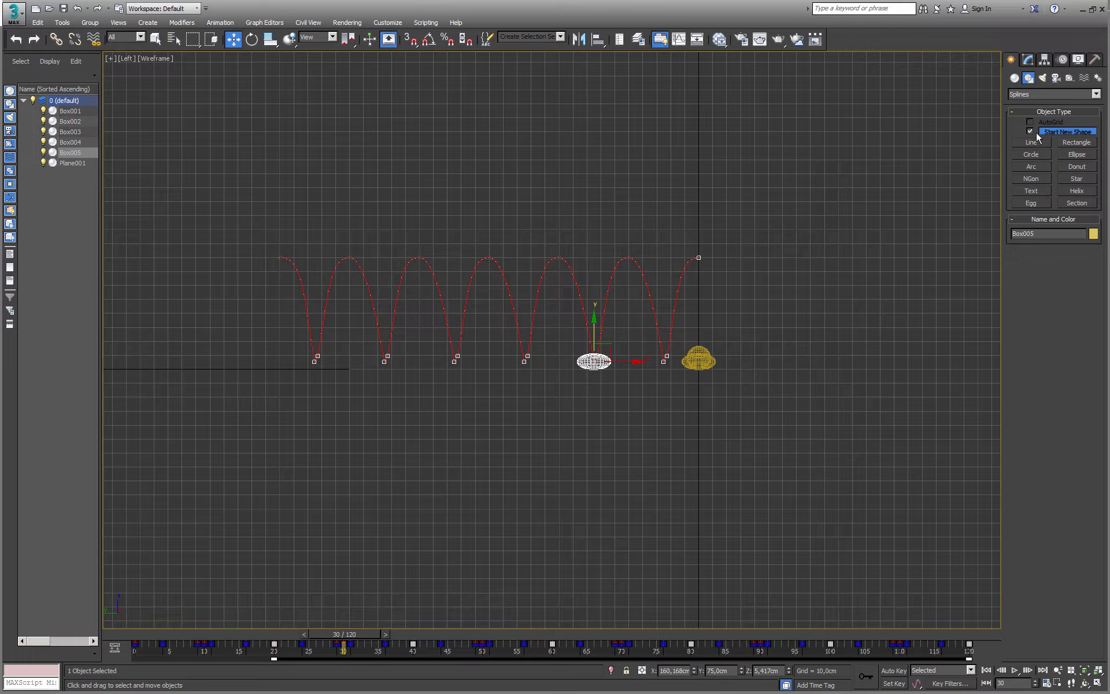
- Draw an arc of about 691.6 cm radius from the trajectory's first peak down past its far end near ground level
left_click(1032, 166)
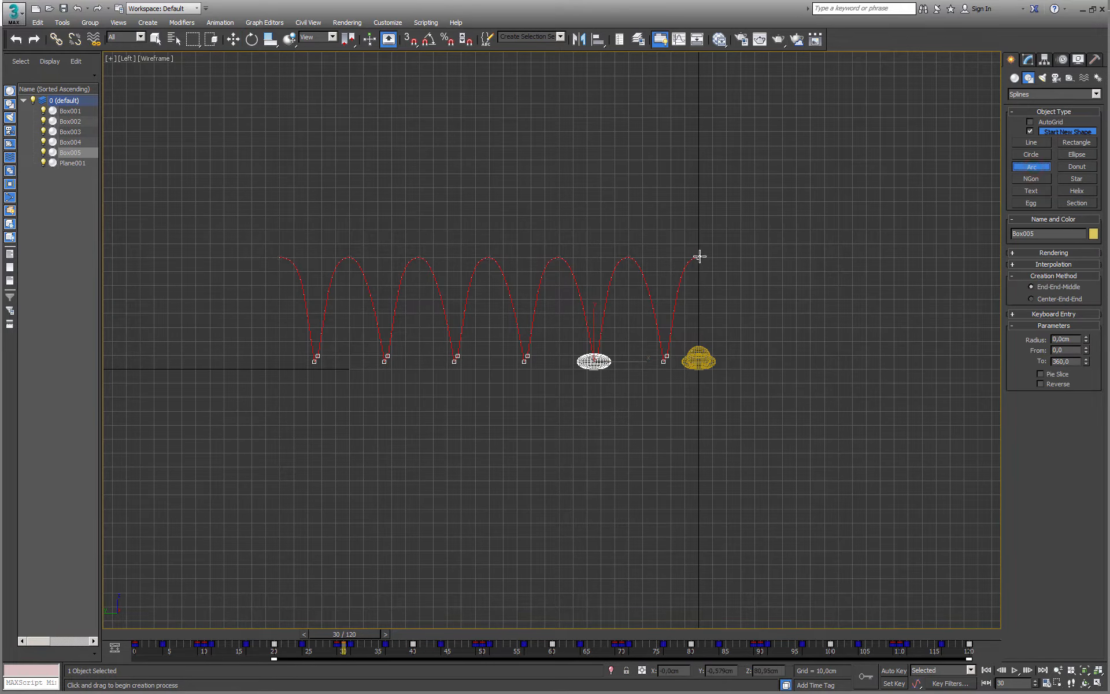
left_click_drag(699, 256, 269, 356)
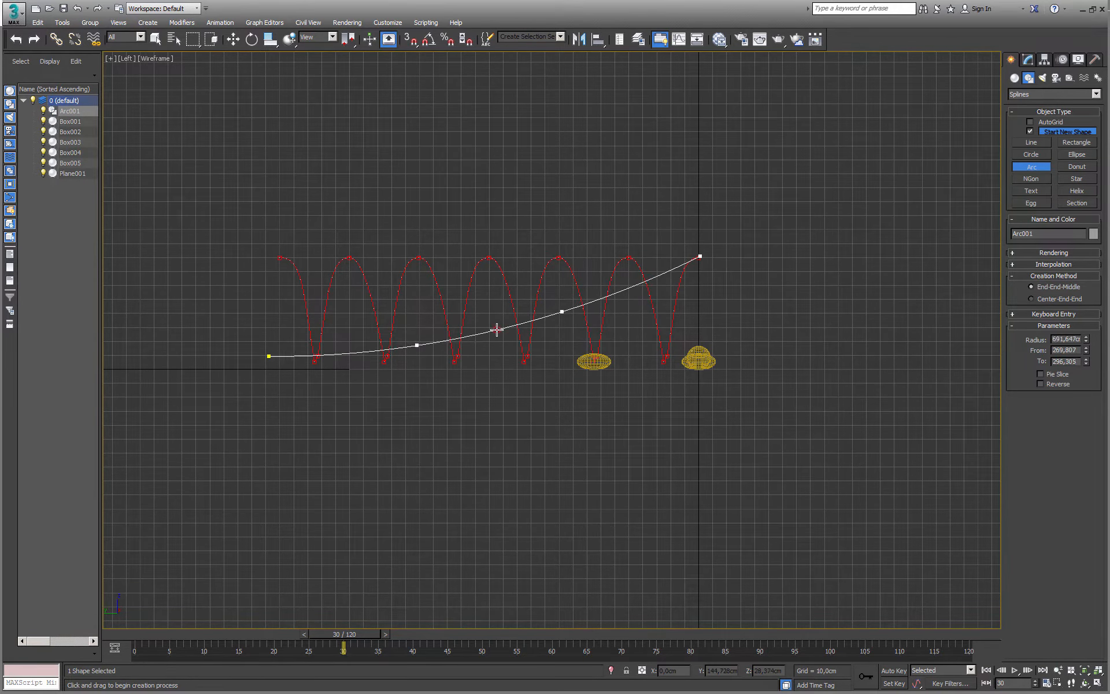
left_click(604, 294)
right_click(612, 284)
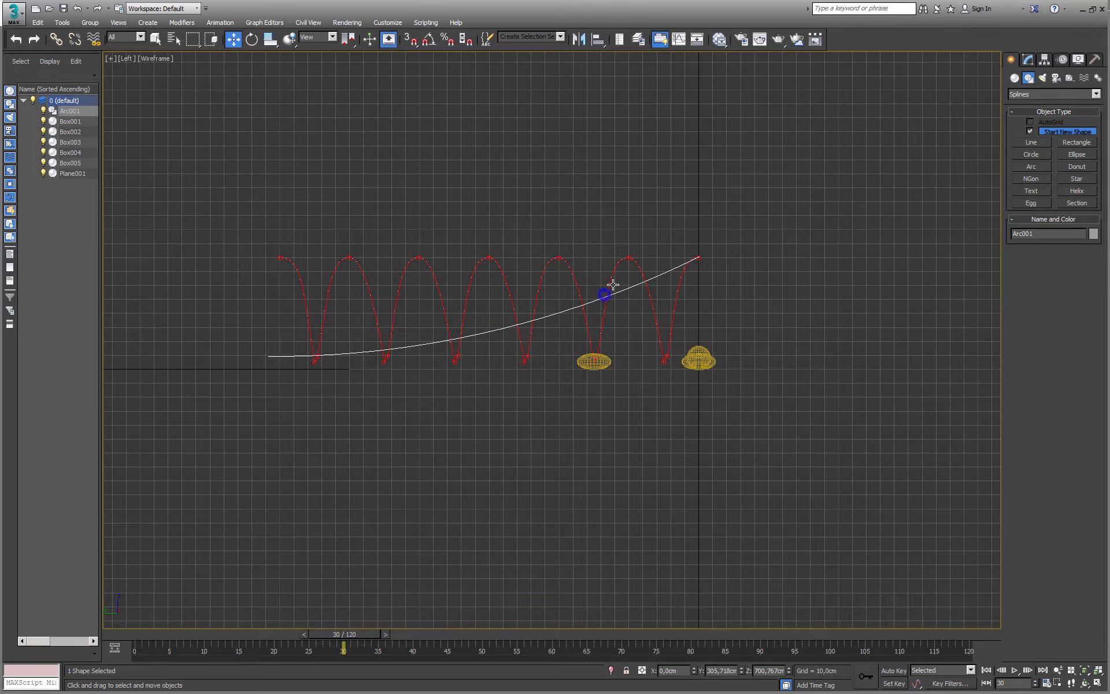
- Change the new arc's object color to black and deselect it
left_click(604, 362)
scroll(538, 346, "up", 5)
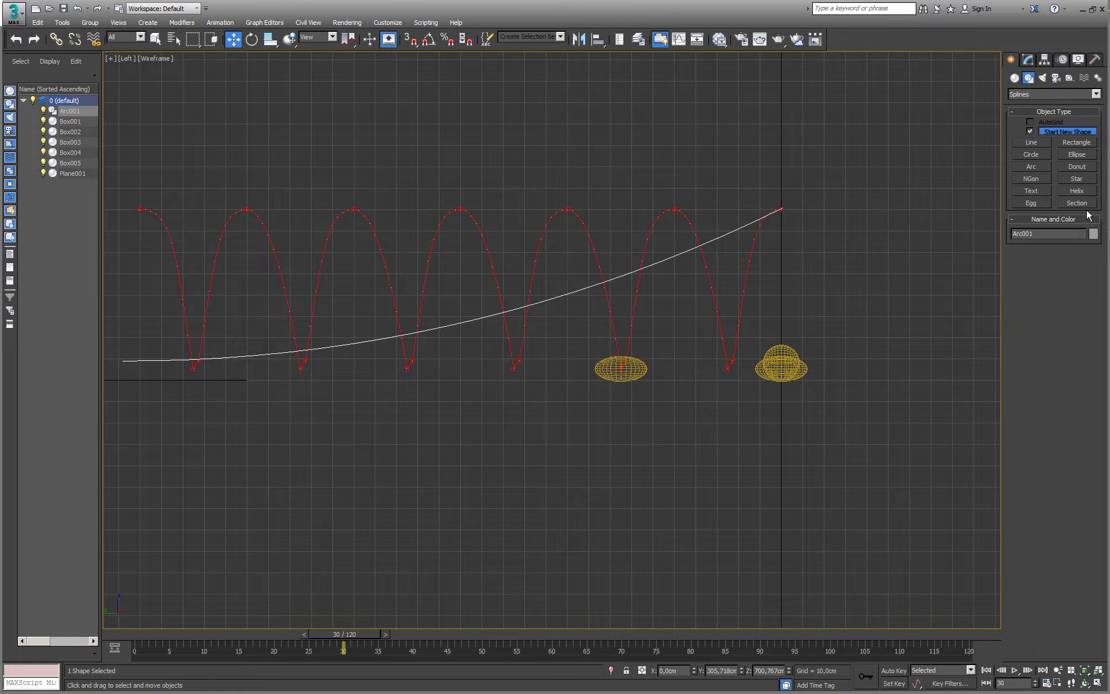
left_click(1093, 234)
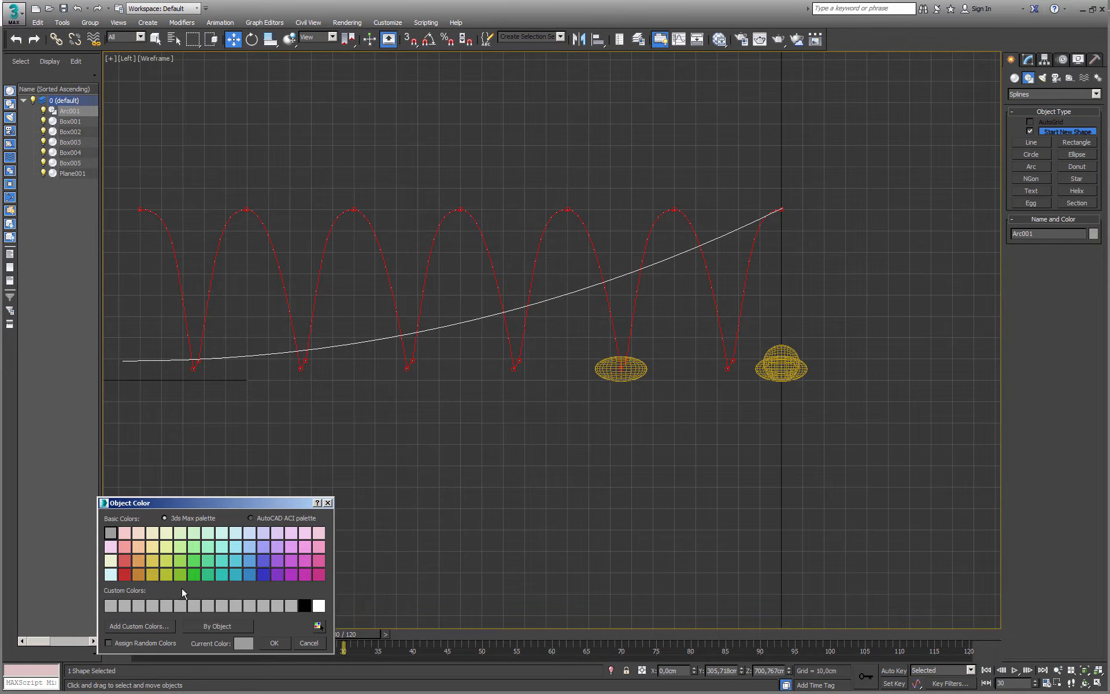
left_click(270, 640)
left_click(426, 468)
- Select only the fifth ball and enter Keys sub-object editing of its trajectory
left_click_drag(530, 347, 540, 340)
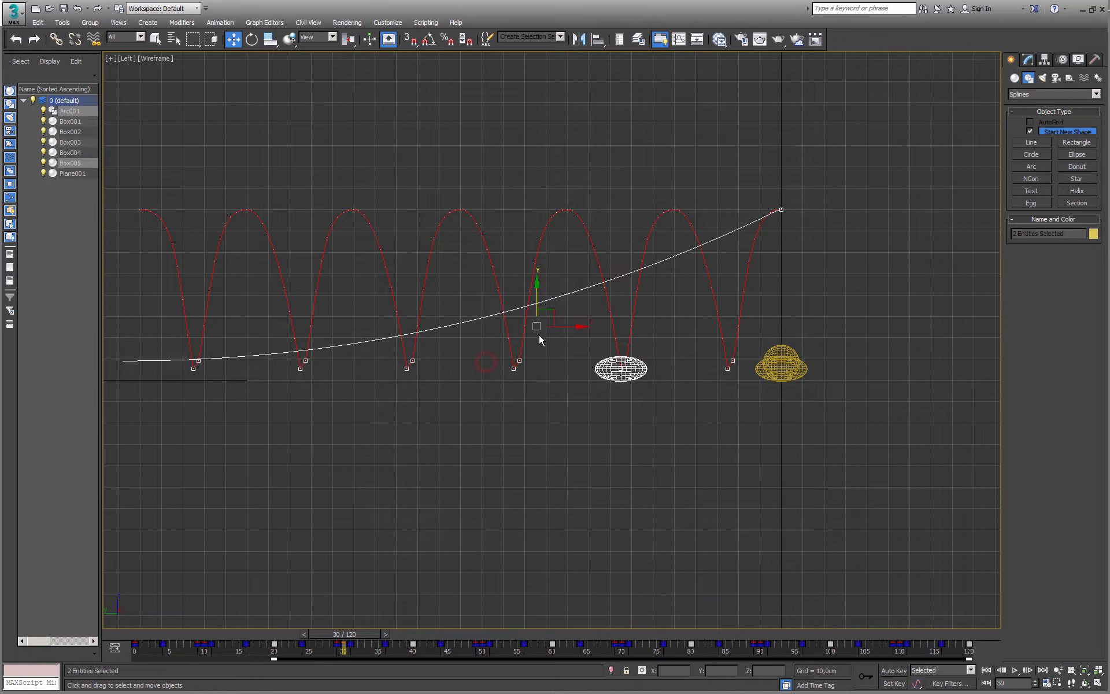
left_click_drag(614, 361, 645, 366)
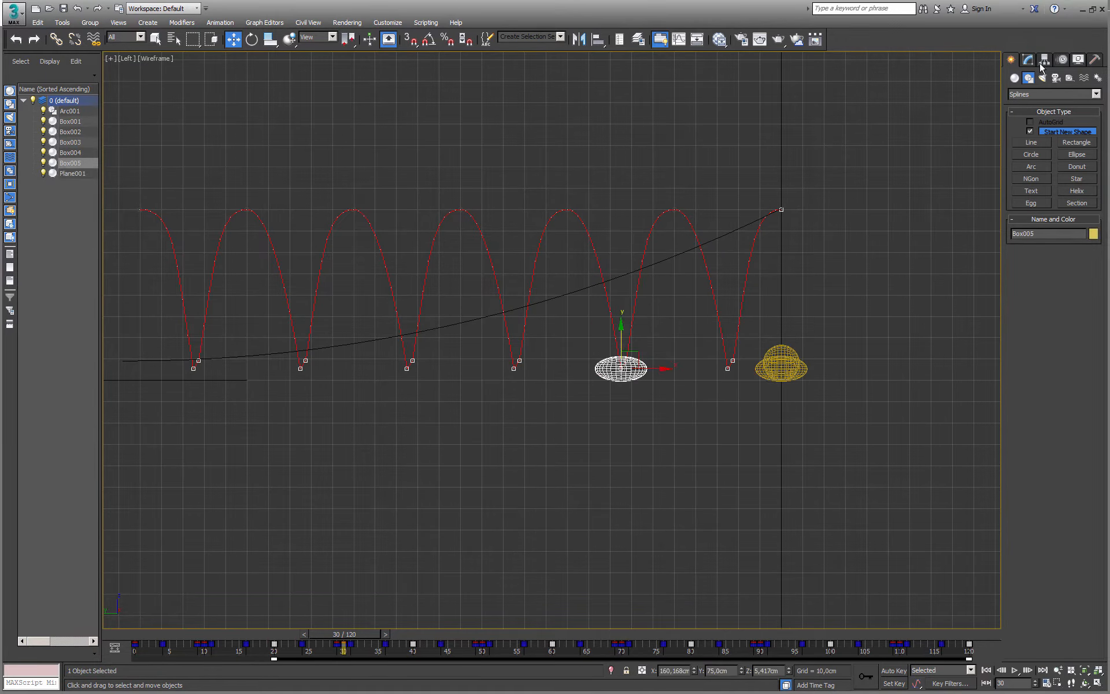
left_click(1062, 59)
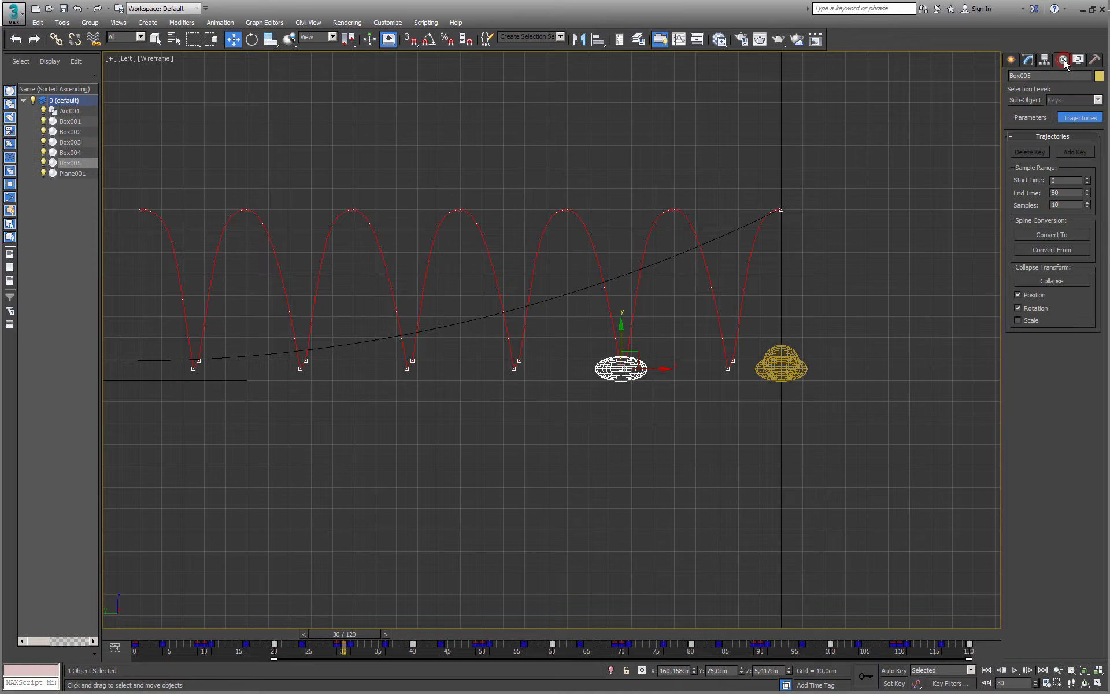
left_click(1027, 99)
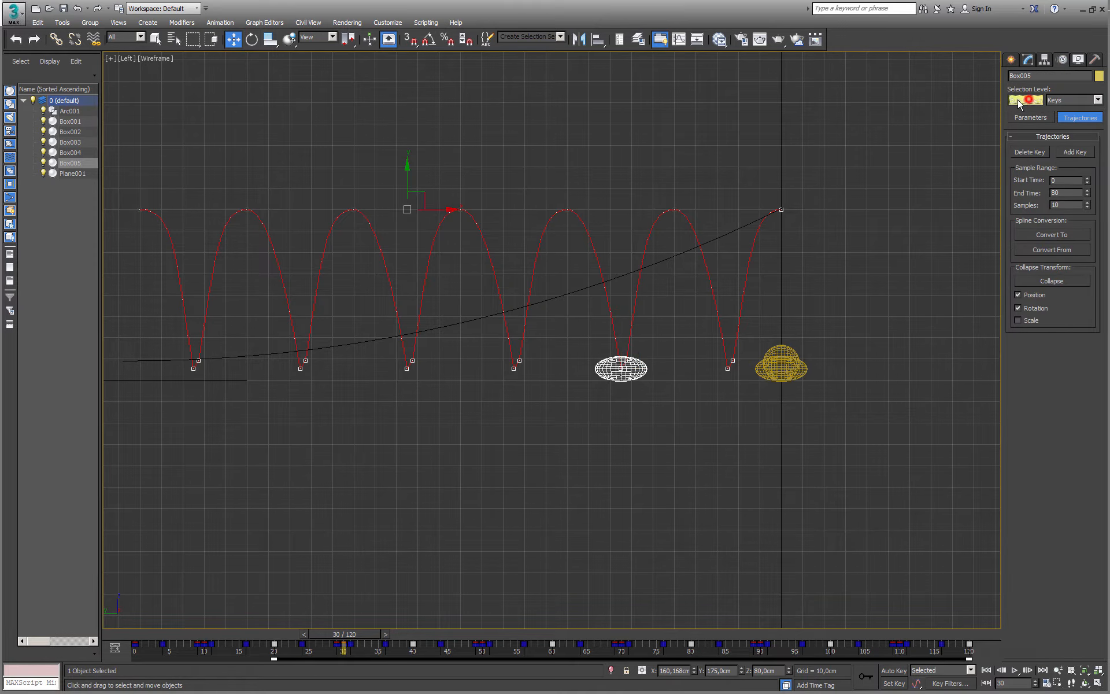
left_click(723, 170)
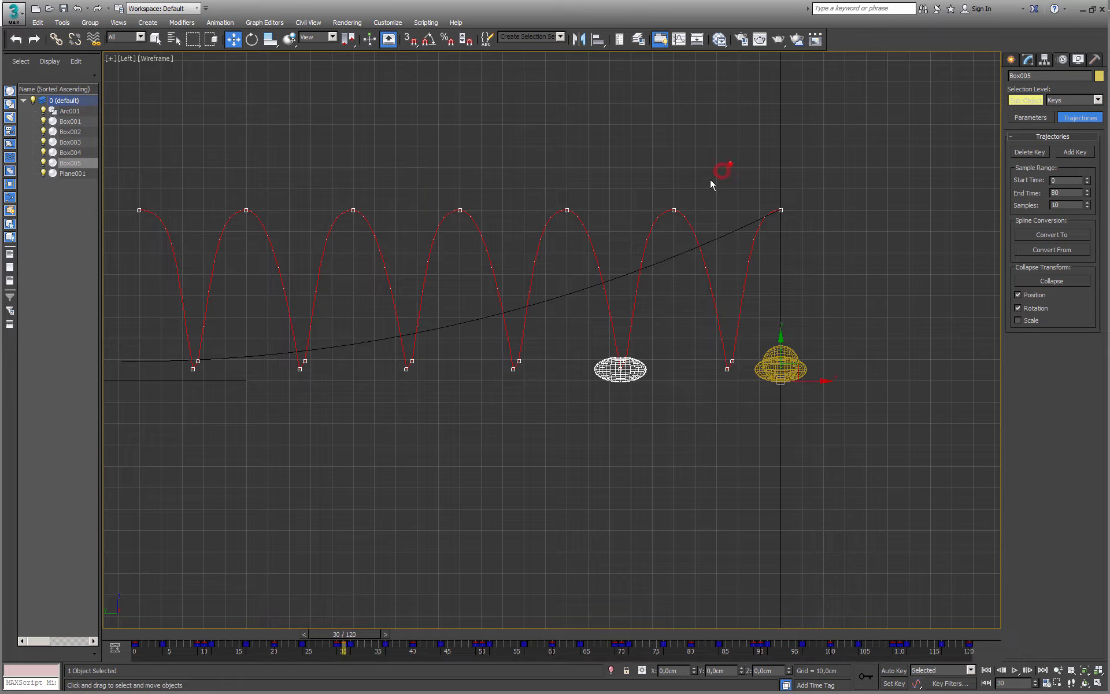
- Lower the trajectory's peak keys from frame 20 onward so the second and third peaks rest on the guide arc
left_click_drag(152, 223, 139, 225)
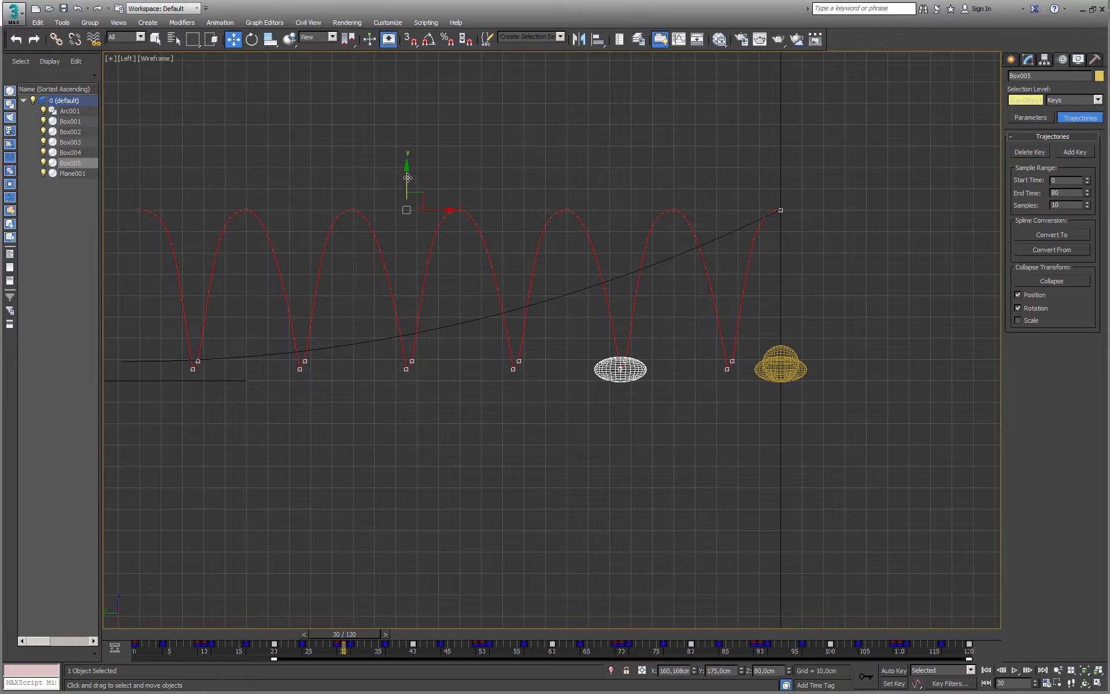
left_click_drag(408, 176, 408, 224)
left_click_drag(218, 285, 179, 293)
left_click_drag(357, 220, 357, 258)
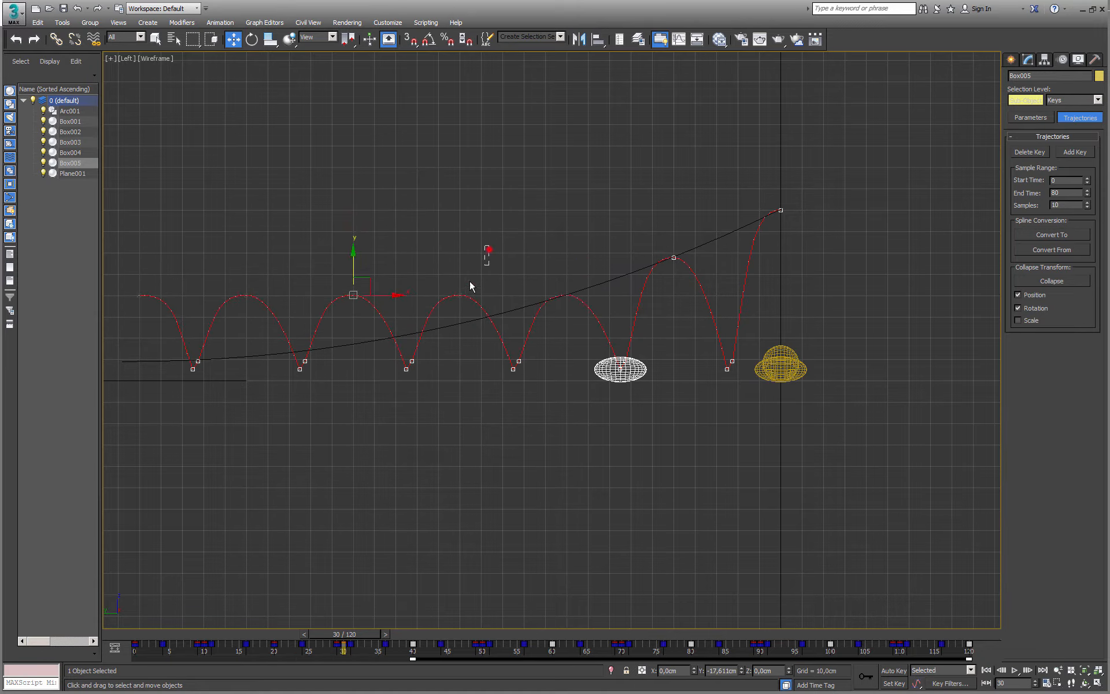
- Lower the remaining peak keys progressively so the peaks at frames 60, 80 and 100 rest on the guide arc
left_click_drag(130, 323, 131, 324)
left_click_drag(299, 263, 299, 293)
left_click_drag(185, 341, 214, 330)
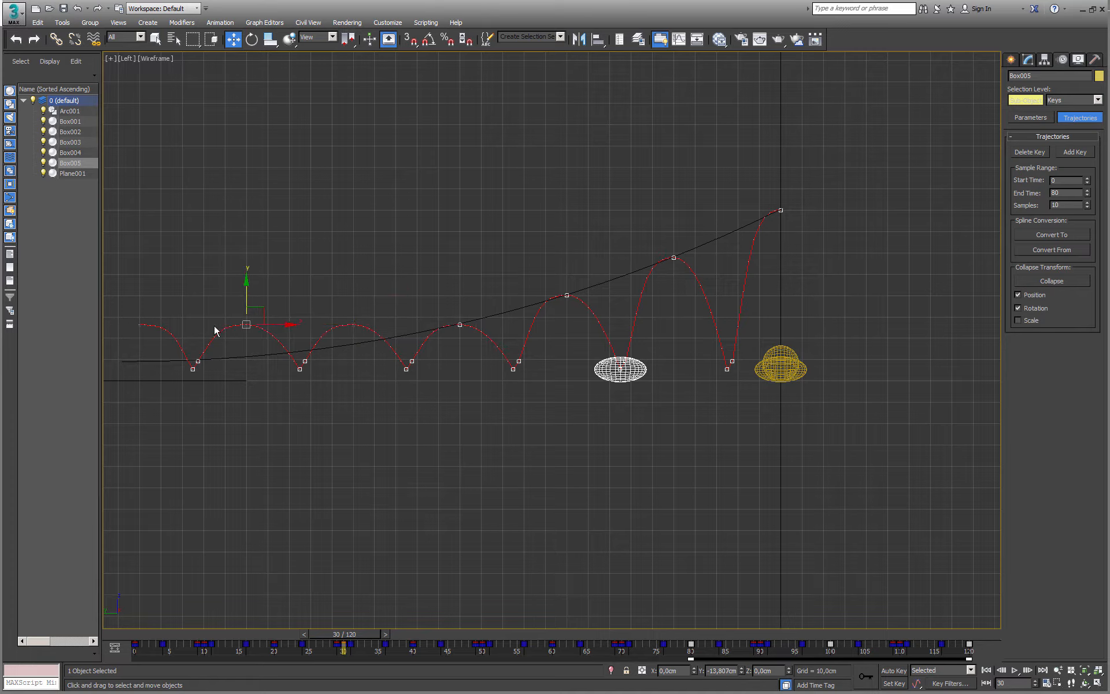
left_click_drag(248, 292, 248, 309)
left_click_drag(194, 353, 194, 354)
left_click_drag(246, 309, 245, 323)
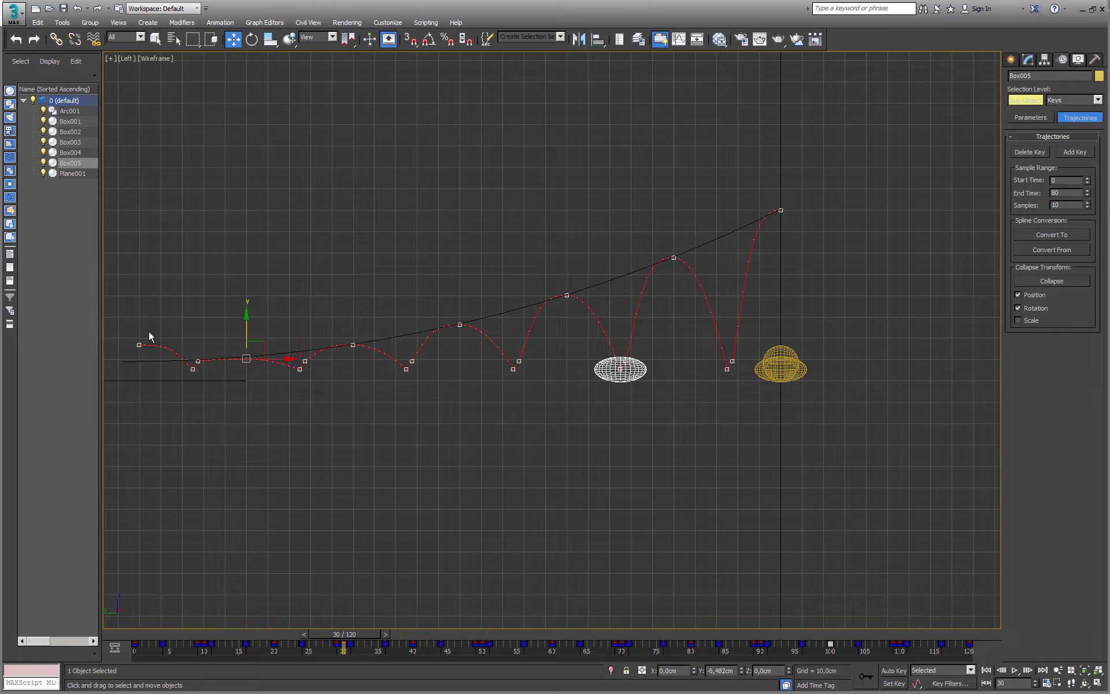
- Lower the trajectory's final key to ground level, leave key editing and delete the guide arc
left_click_drag(156, 365, 156, 365)
left_click_drag(141, 317, 141, 341)
left_click(1023, 99)
left_click(612, 289)
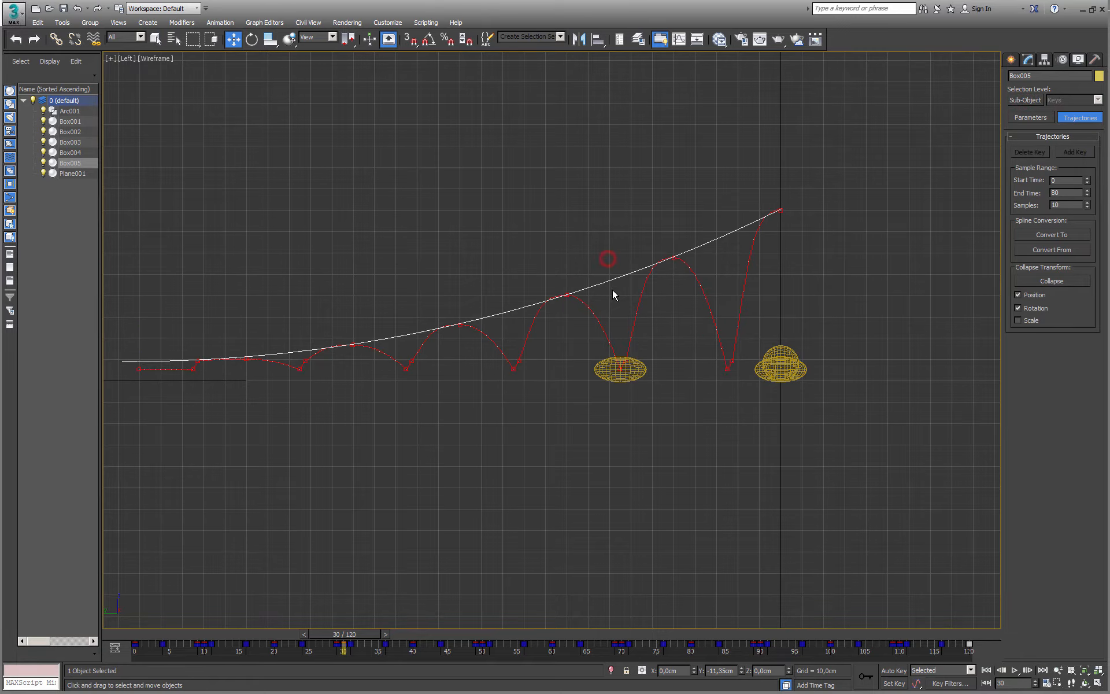
key("Delete")
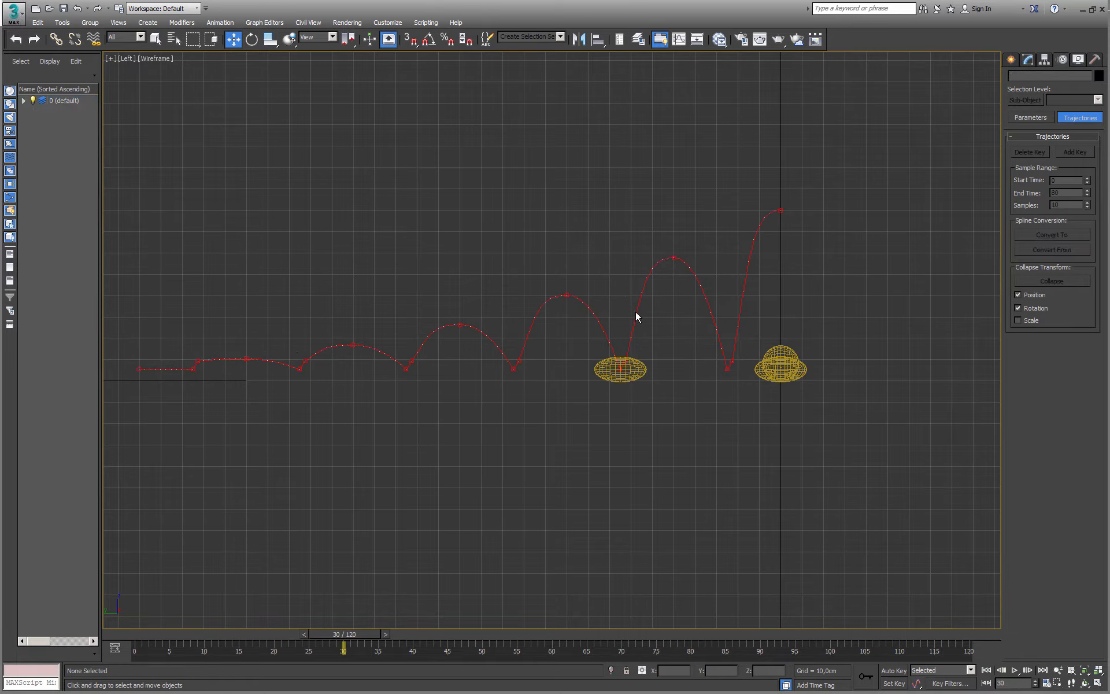
- Turn off the Trajectory display in the fifth ball's object properties, working in the maximized Perspective view
left_click(604, 376)
left_click_drag(345, 636, 206, 651)
key("w")
key("alt+w")
right_click(707, 555)
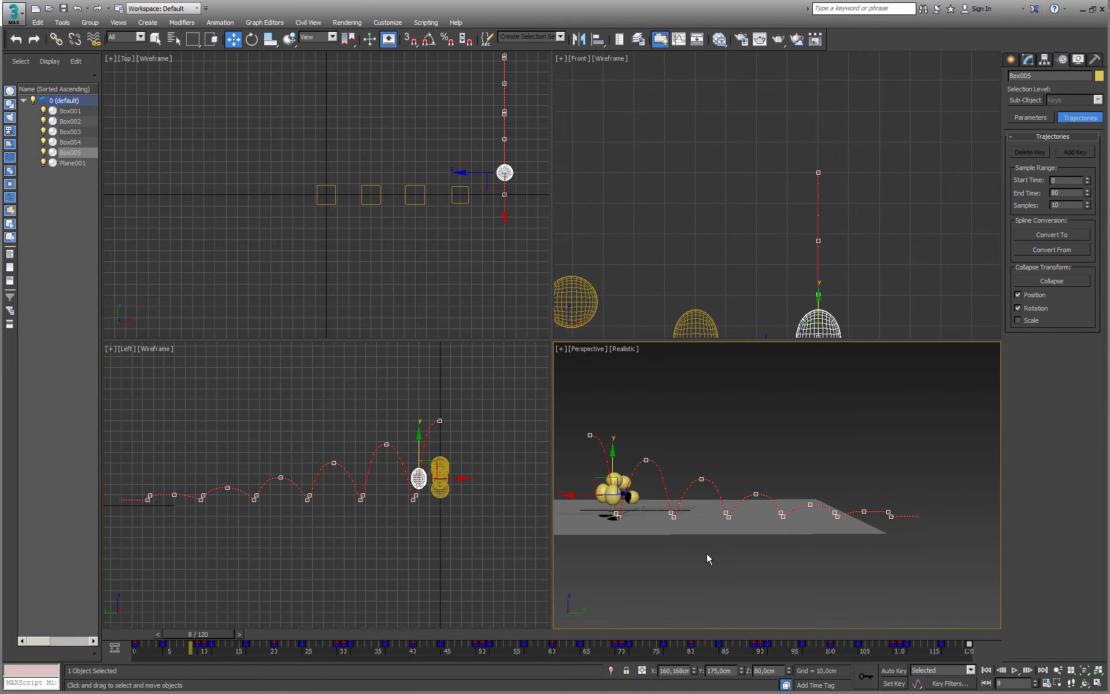
key("alt+w")
middle_click_drag(584, 530, 604, 530, "alt")
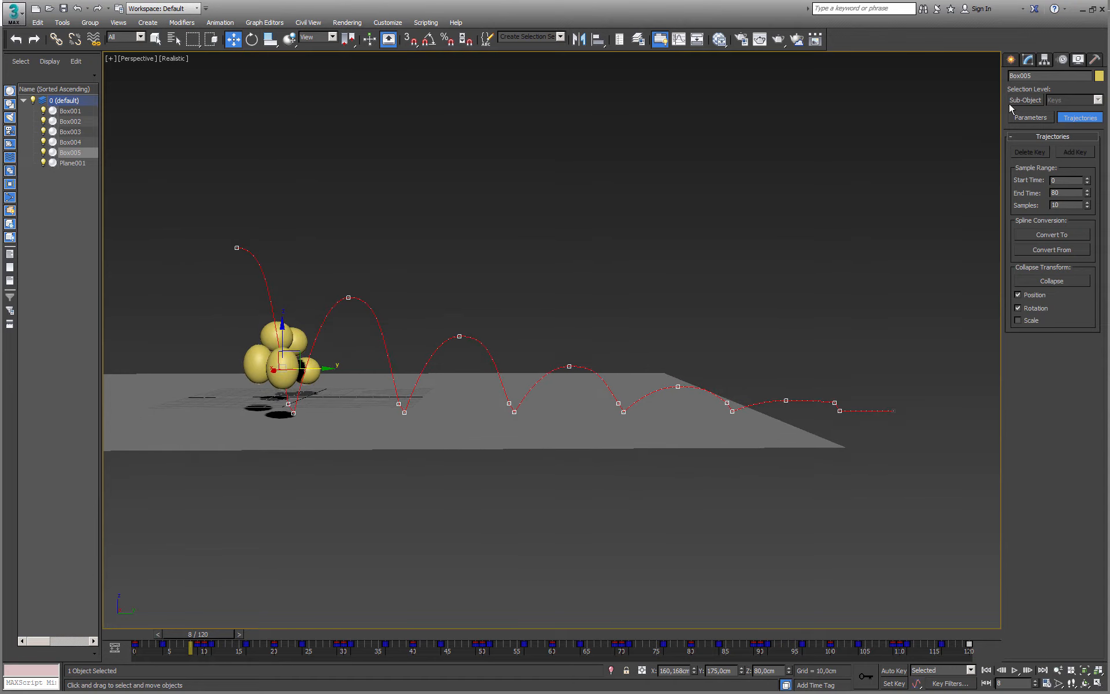
left_click(1029, 117)
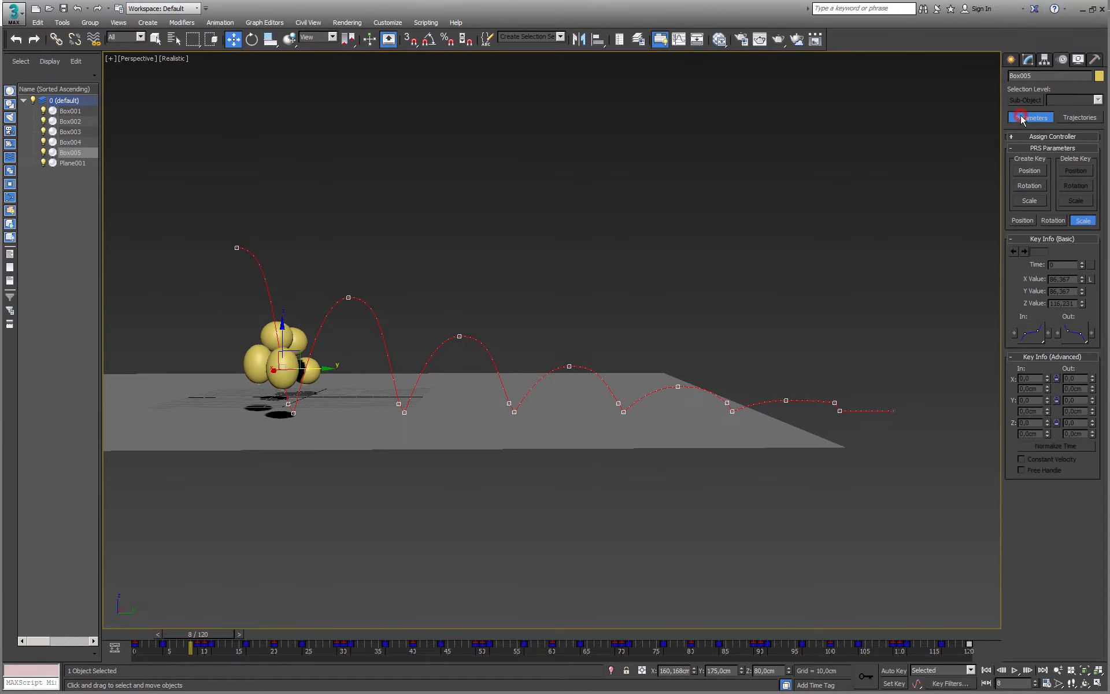
right_click(290, 371)
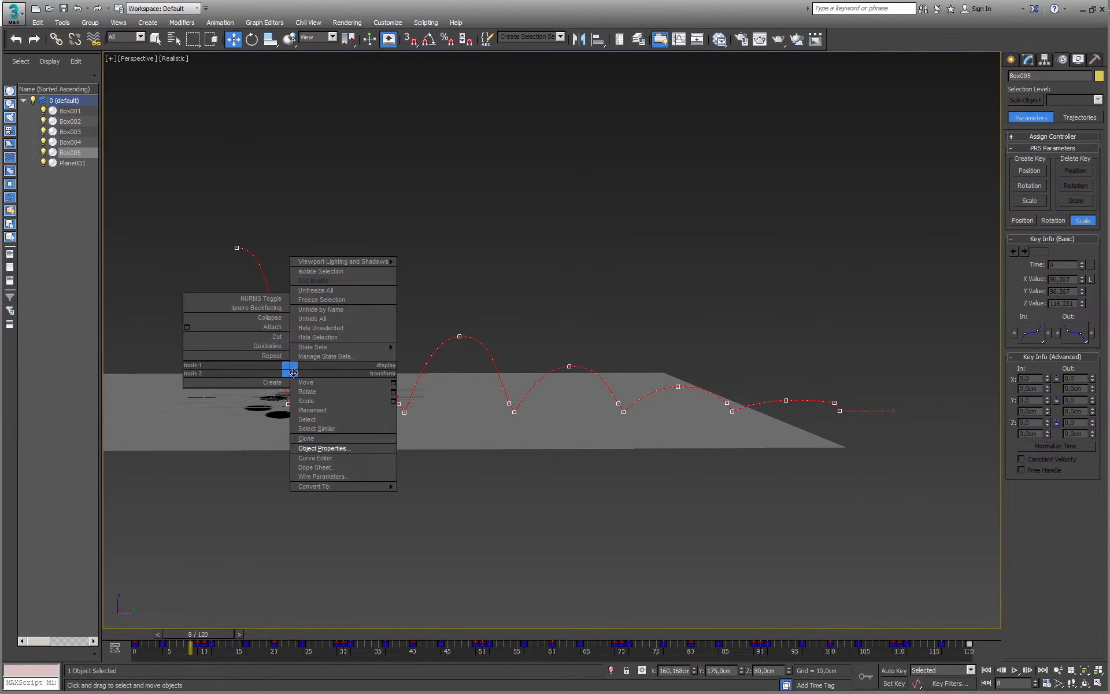
left_click(319, 448)
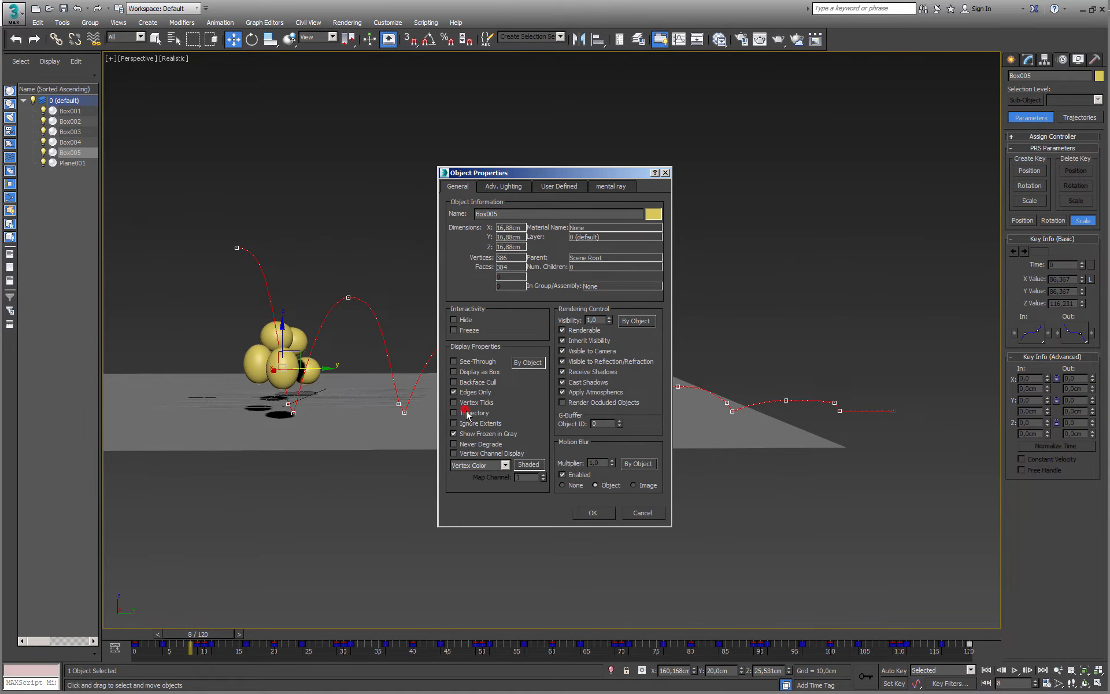
left_click(594, 512)
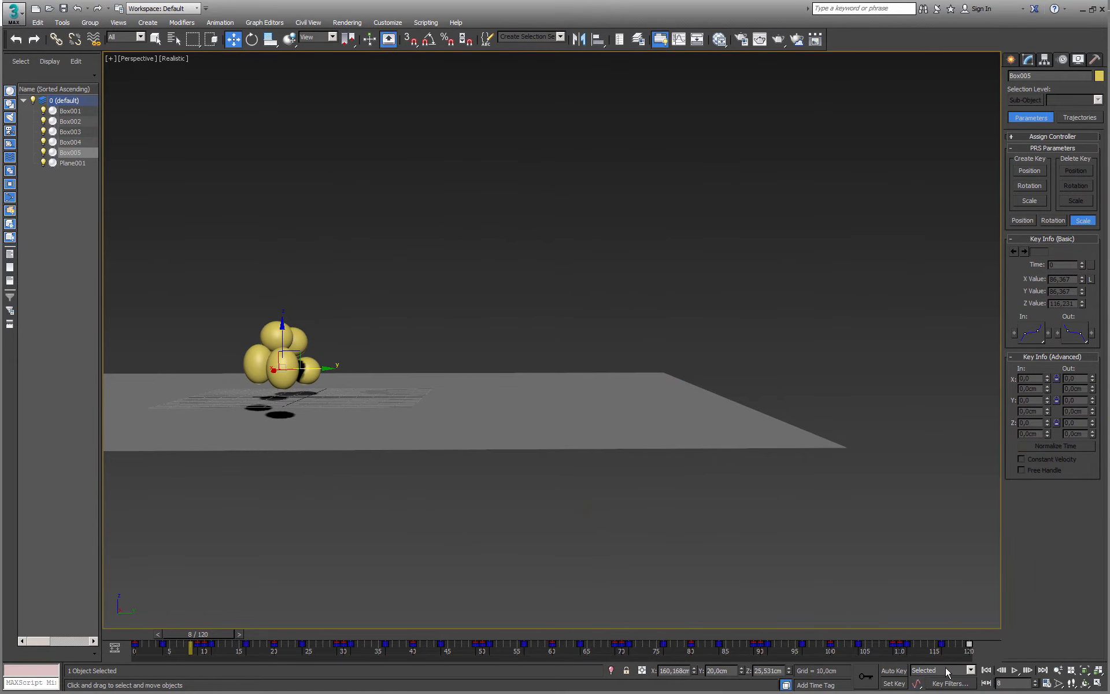
- Play the animation in the Perspective view to check the fifth ball's shrinking bounces
left_click(1014, 670)
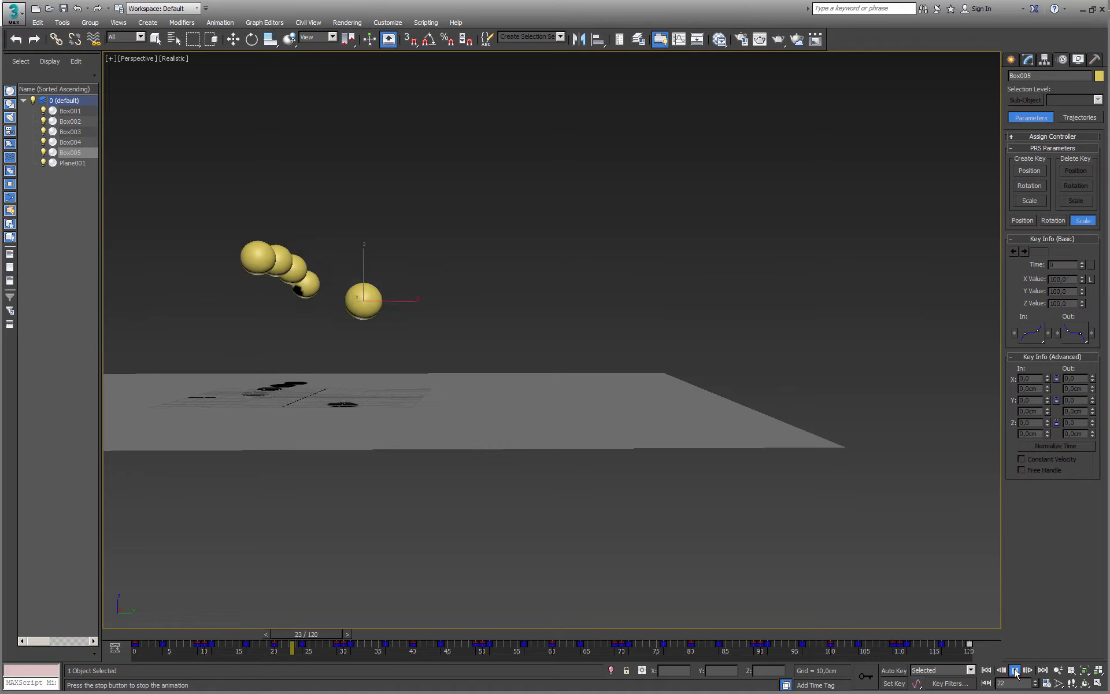
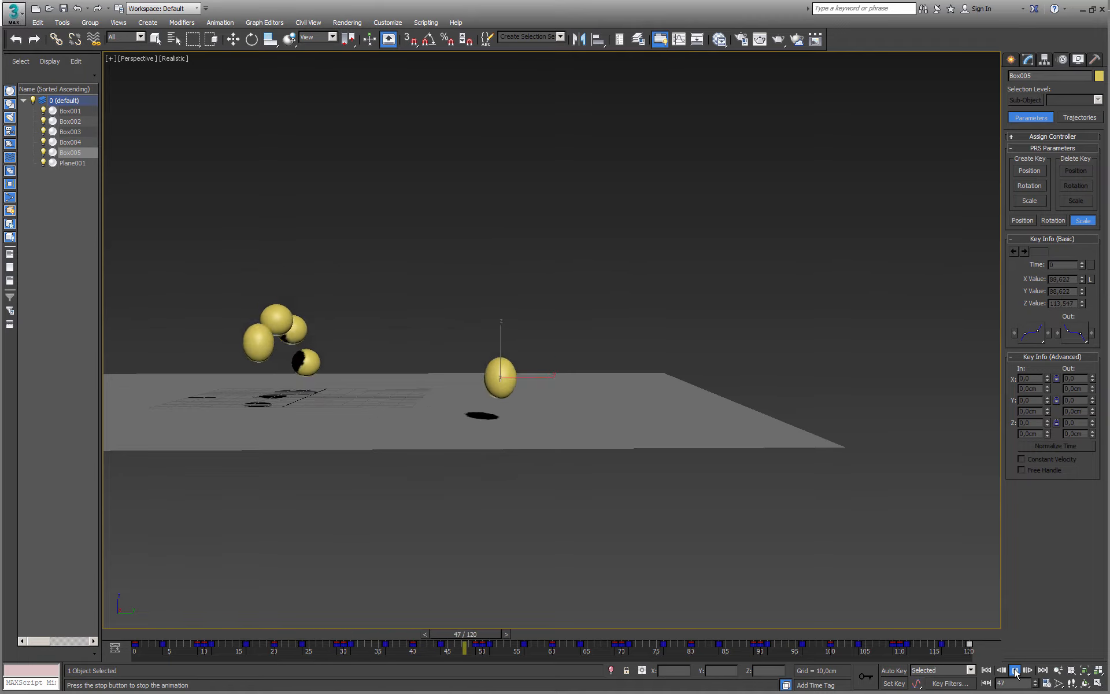
key("w")
left_click(1016, 670)
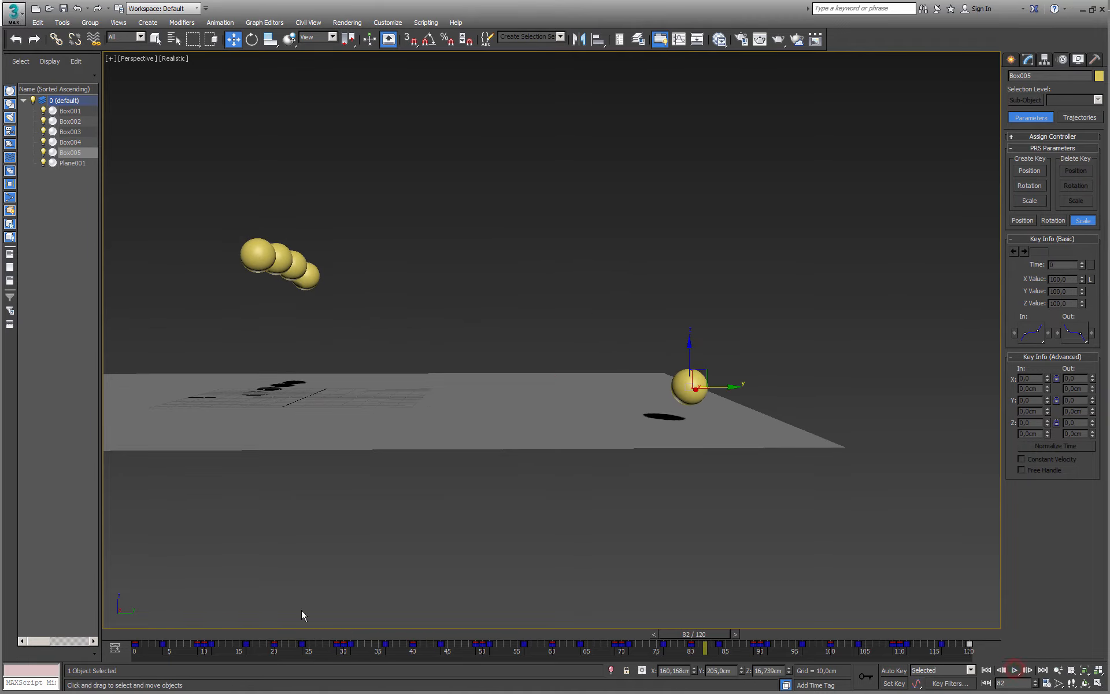
- Go to frame 30 and open the fifth ball's Curve Editor showing only its Scale curves
left_click_drag(129, 637, 328, 653)
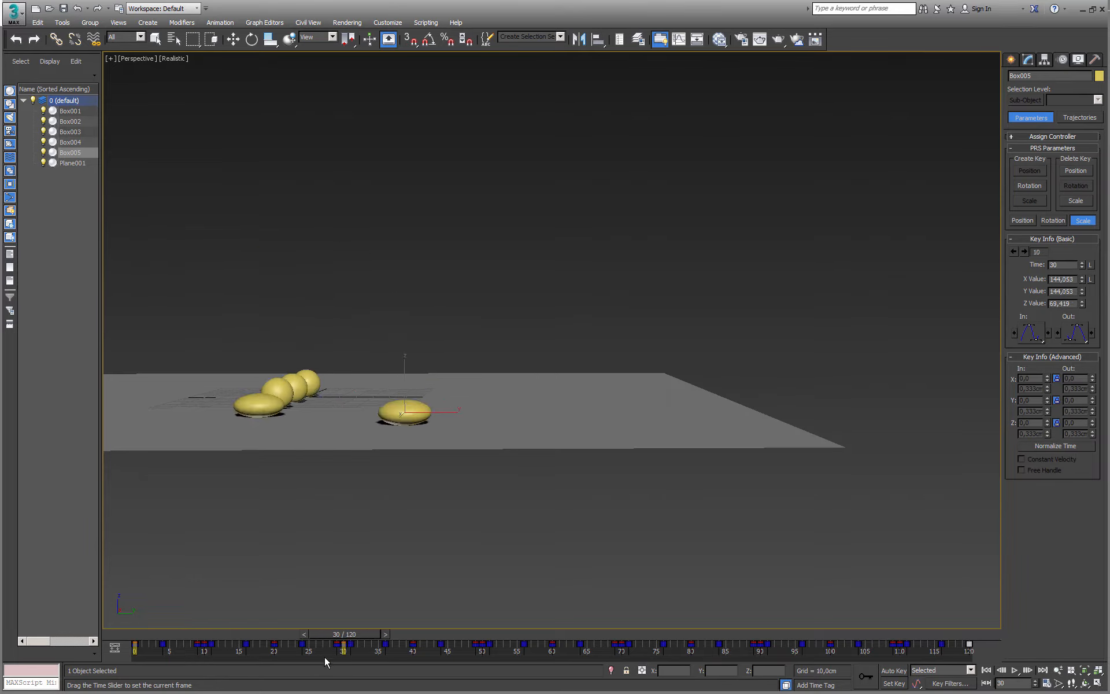
key("w")
right_click(408, 398)
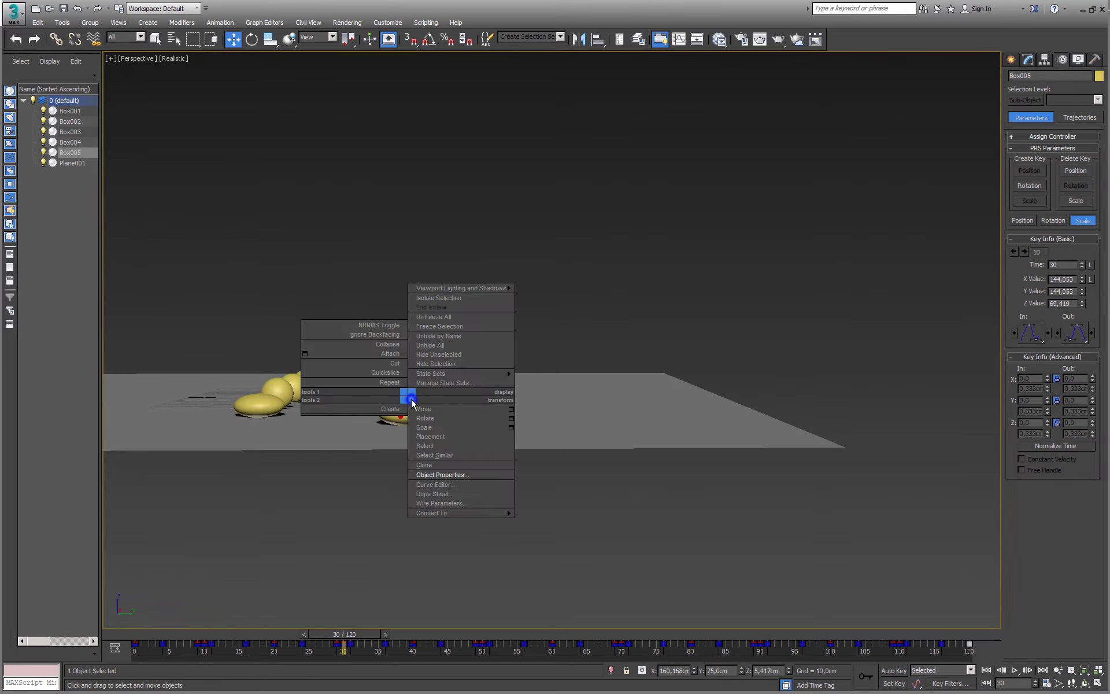
left_click(442, 484)
middle_click_drag(469, 202, 478, 179)
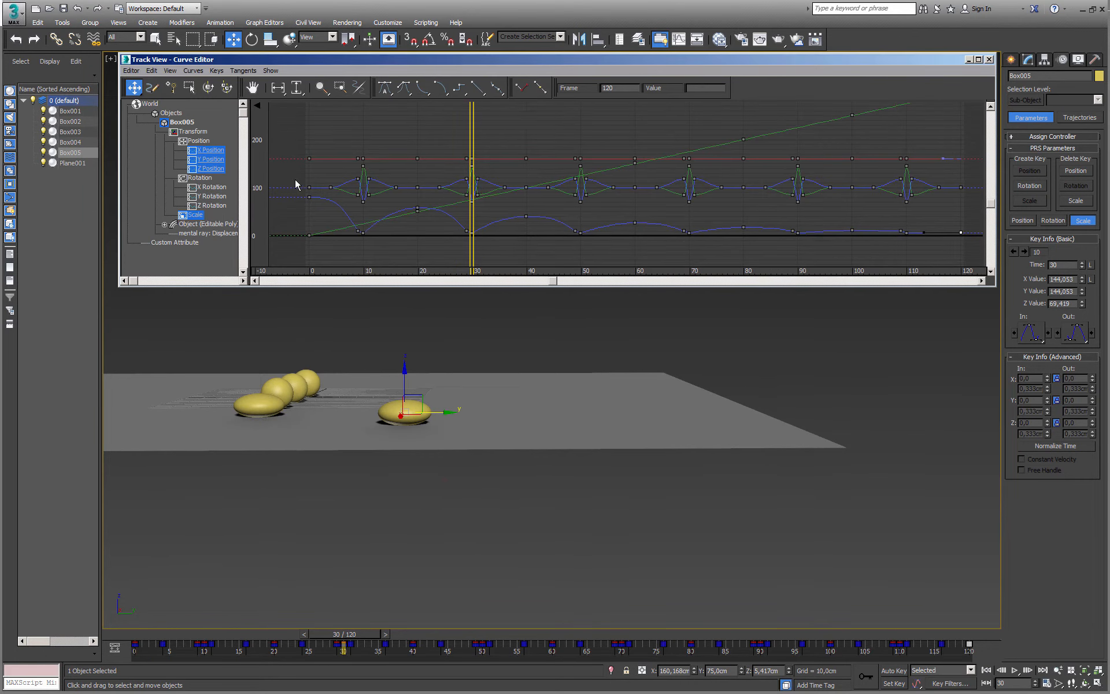
left_click(195, 215)
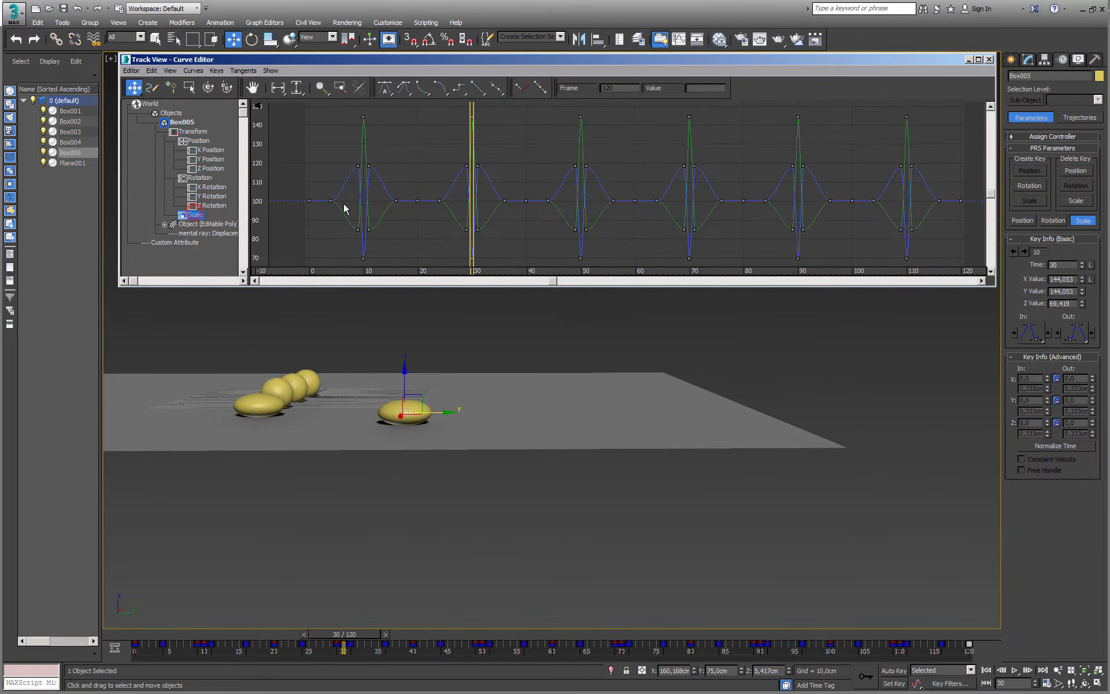
scroll(414, 197, "up", 4)
scroll(437, 198, "down", 2)
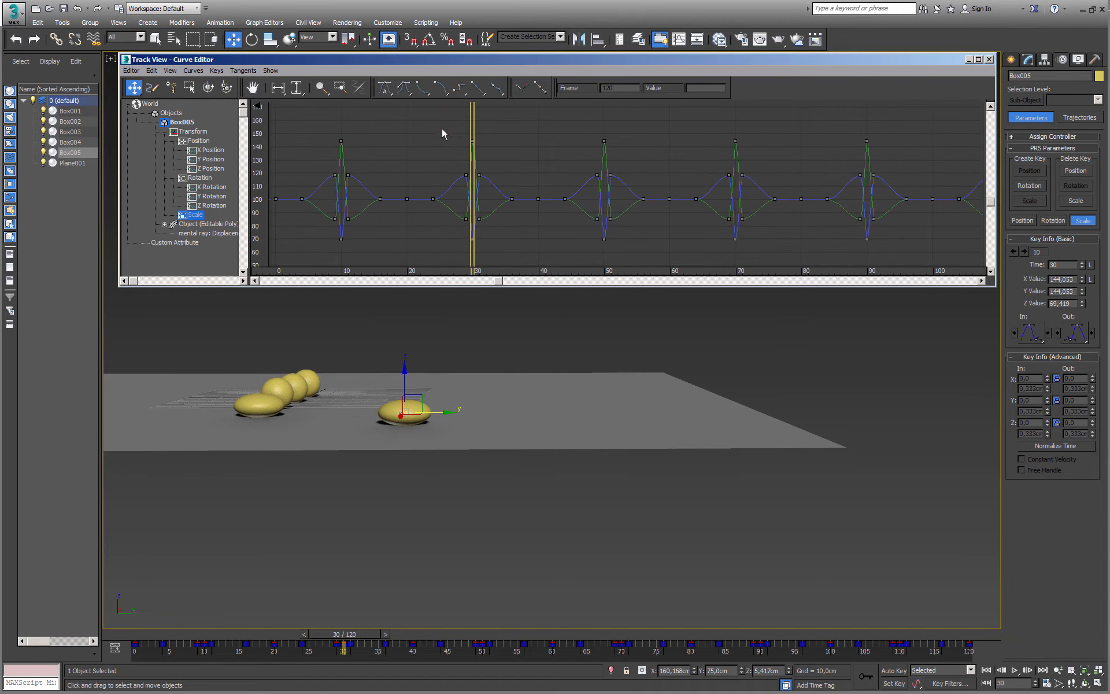
- Compress the scale keys around frame 30 with the Region tool to about 116 in X and Y and 89 in Z
left_click_drag(473, 120, 491, 252)
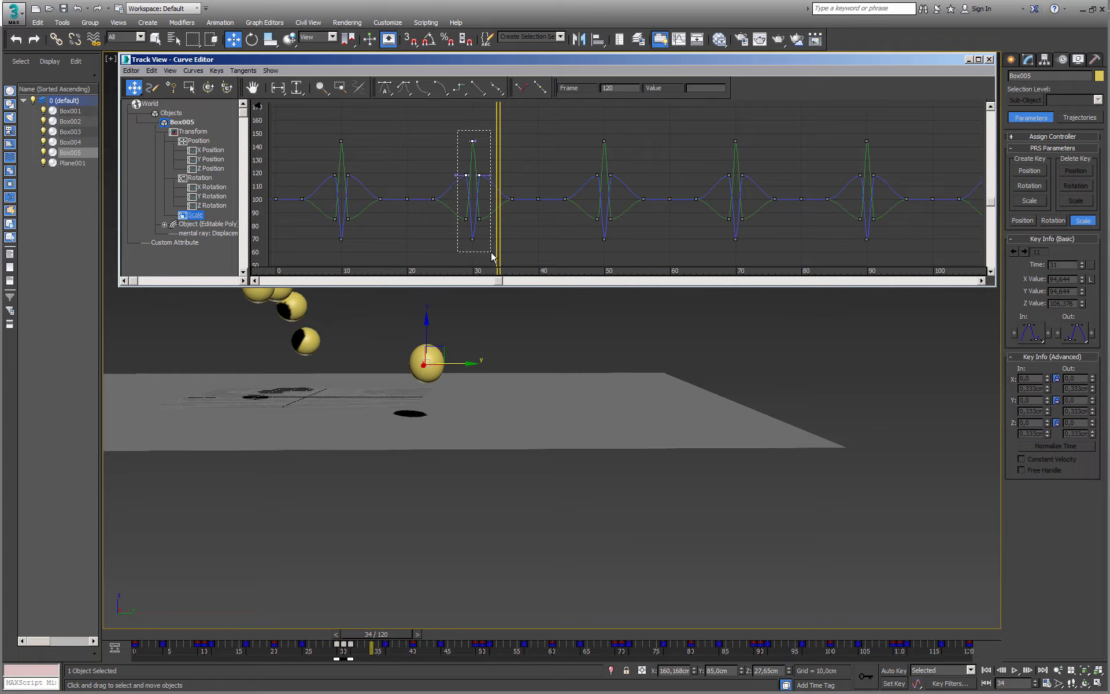
left_click(189, 88)
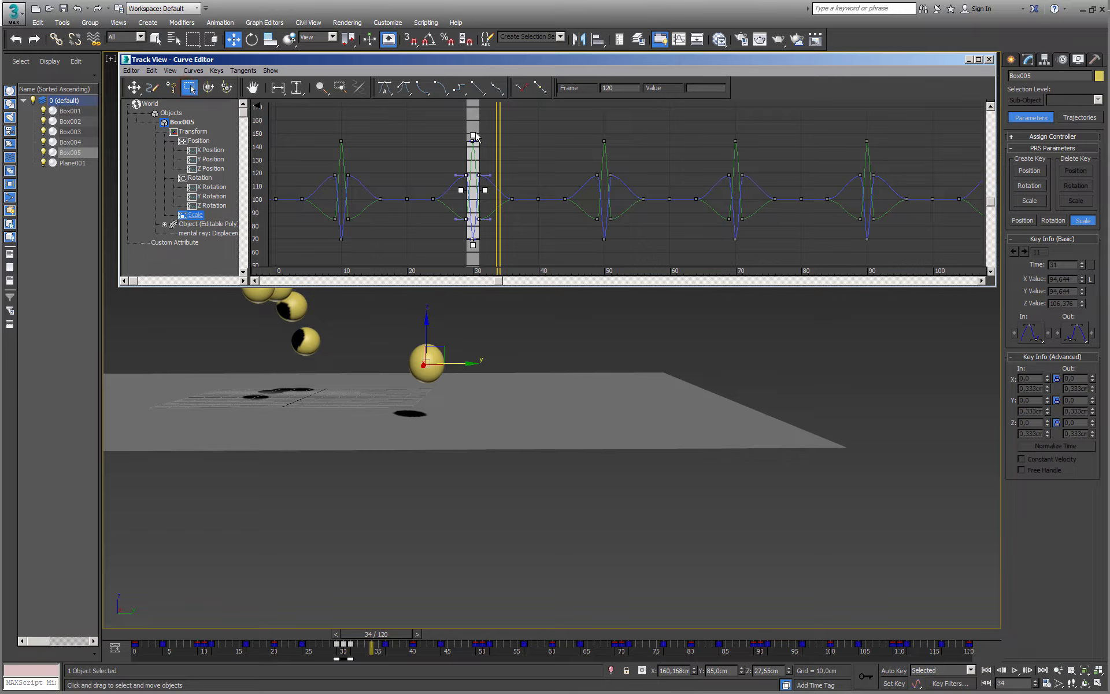
left_click_drag(473, 135, 476, 182)
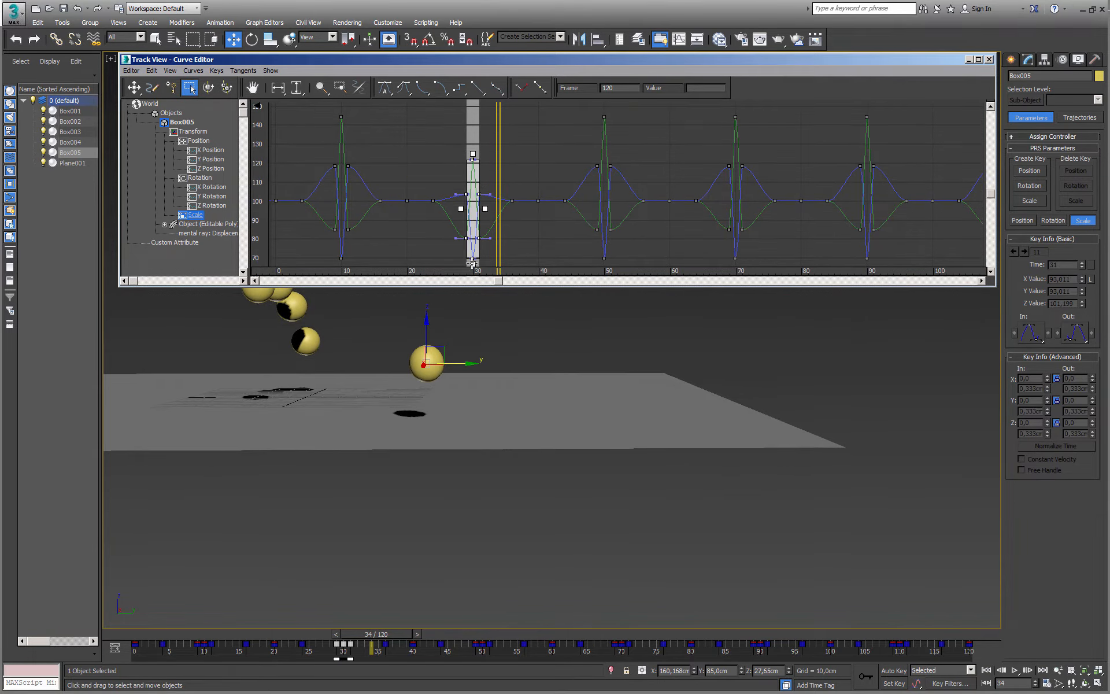
left_click_drag(473, 263, 475, 228)
left_click_drag(474, 156, 473, 225)
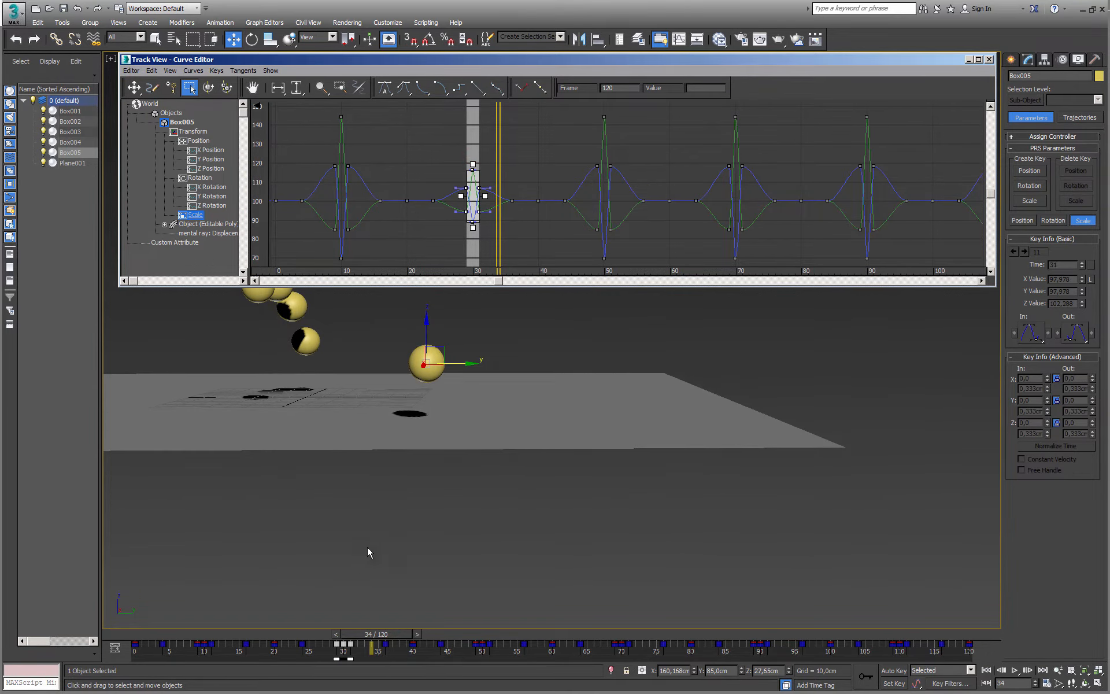
left_click_drag(366, 635, 344, 646)
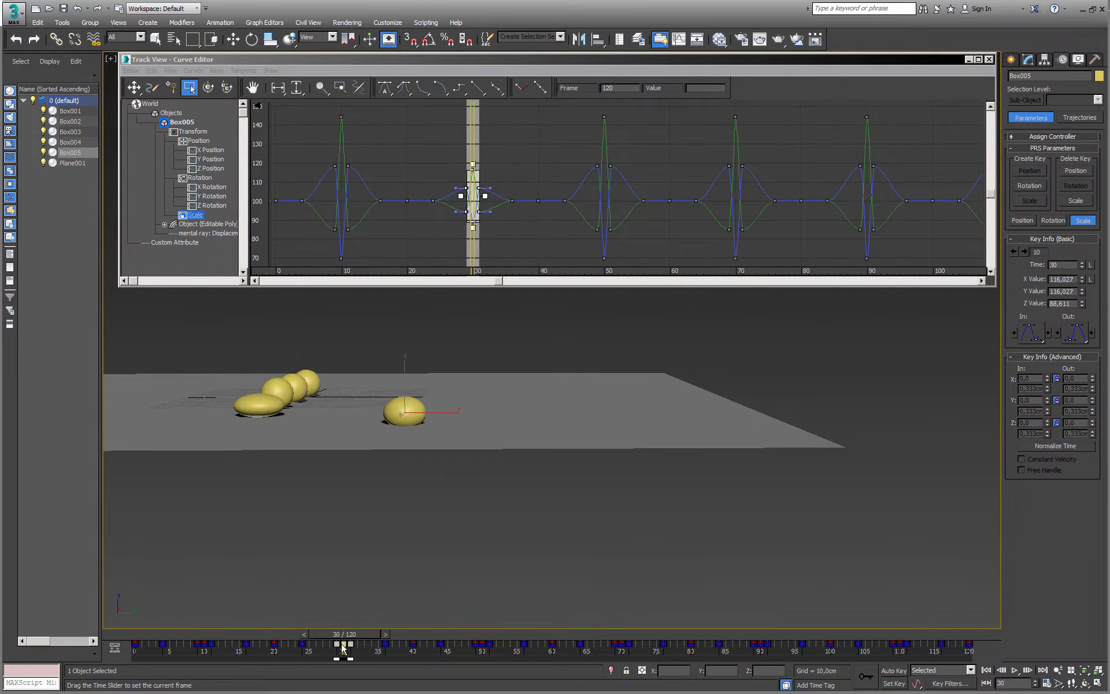
key("w")
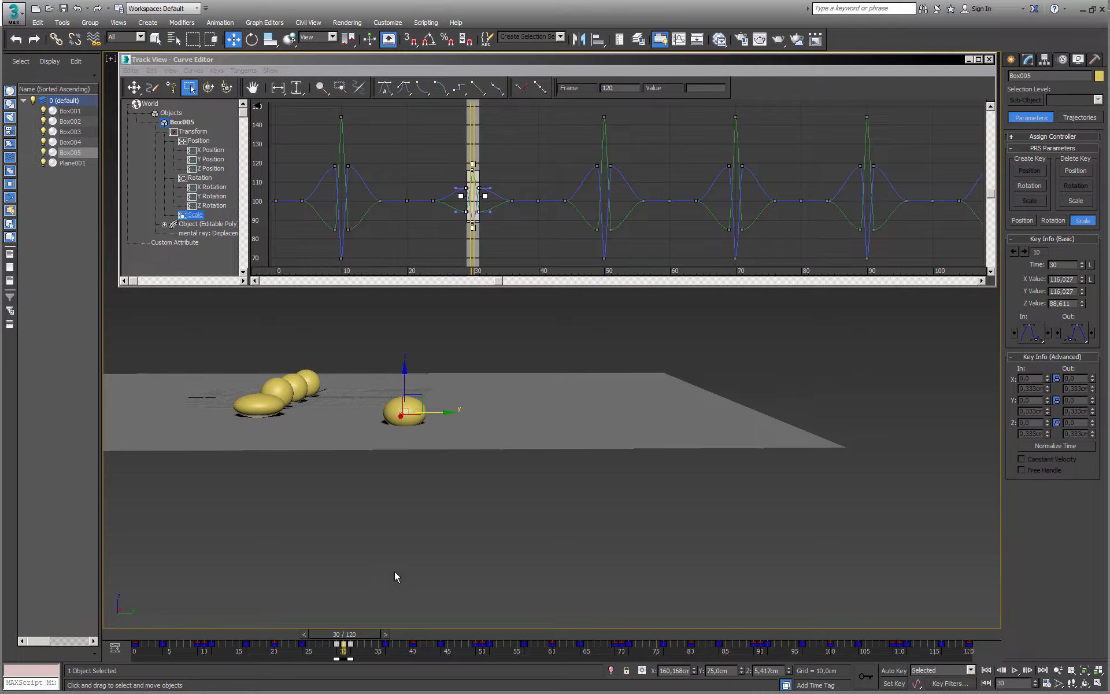
- Select the scale keys around frame 50 and compress their values from both ends close to 100
left_click_drag(355, 636, 490, 664)
key("w")
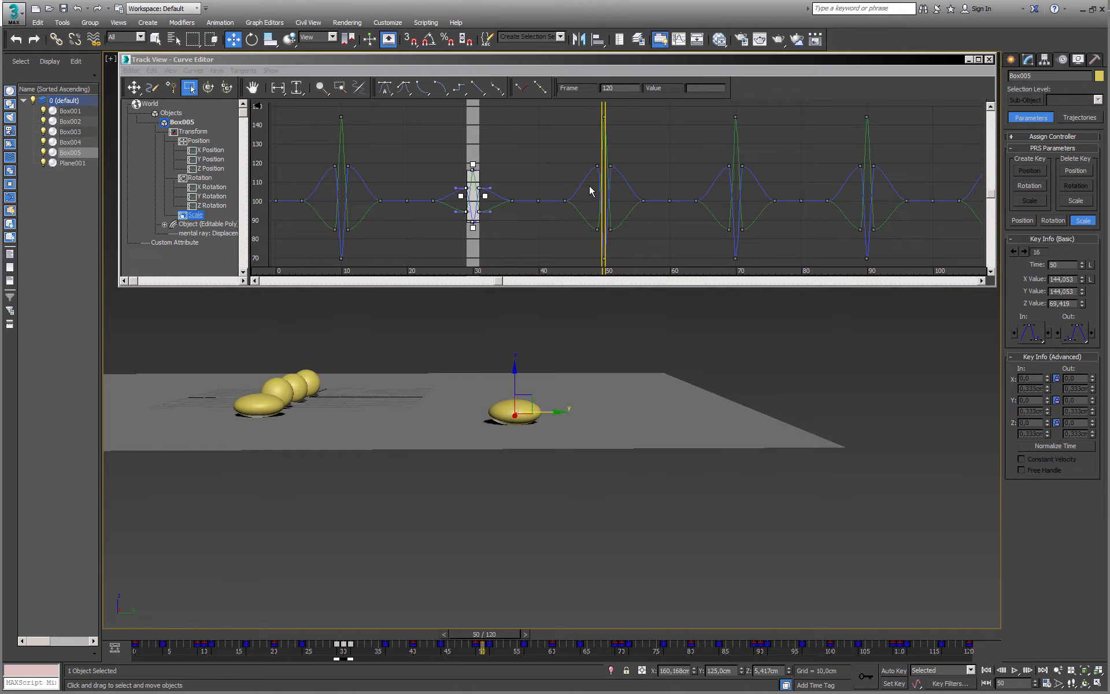
left_click_drag(590, 187, 618, 199)
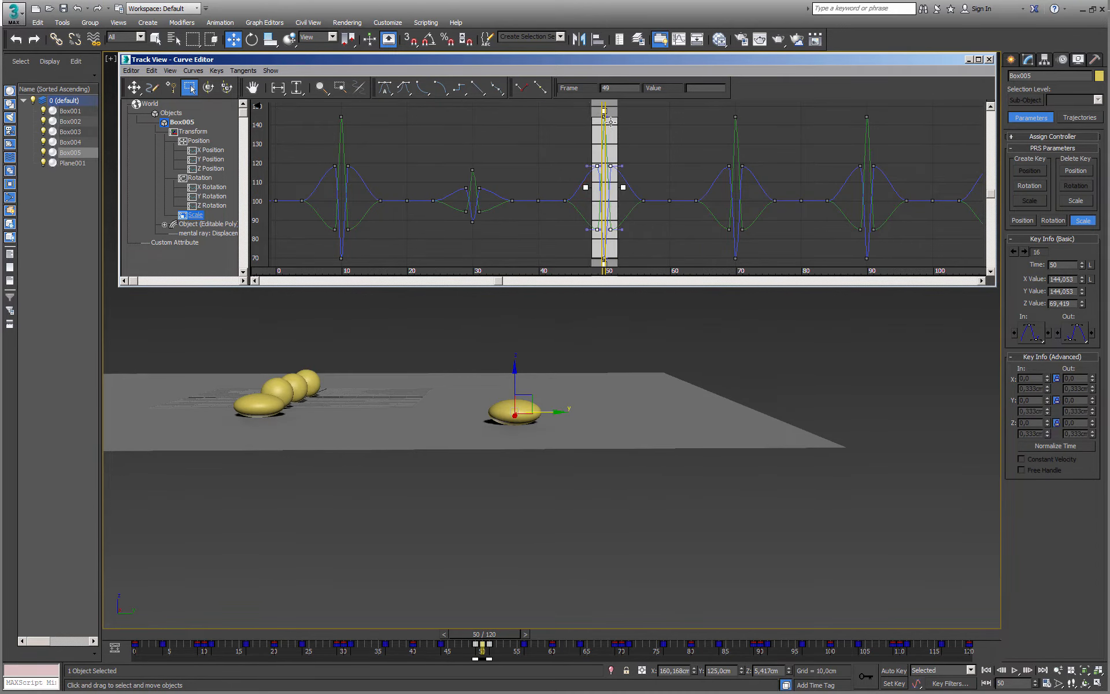
left_click(604, 110)
left_click_drag(602, 125, 607, 163)
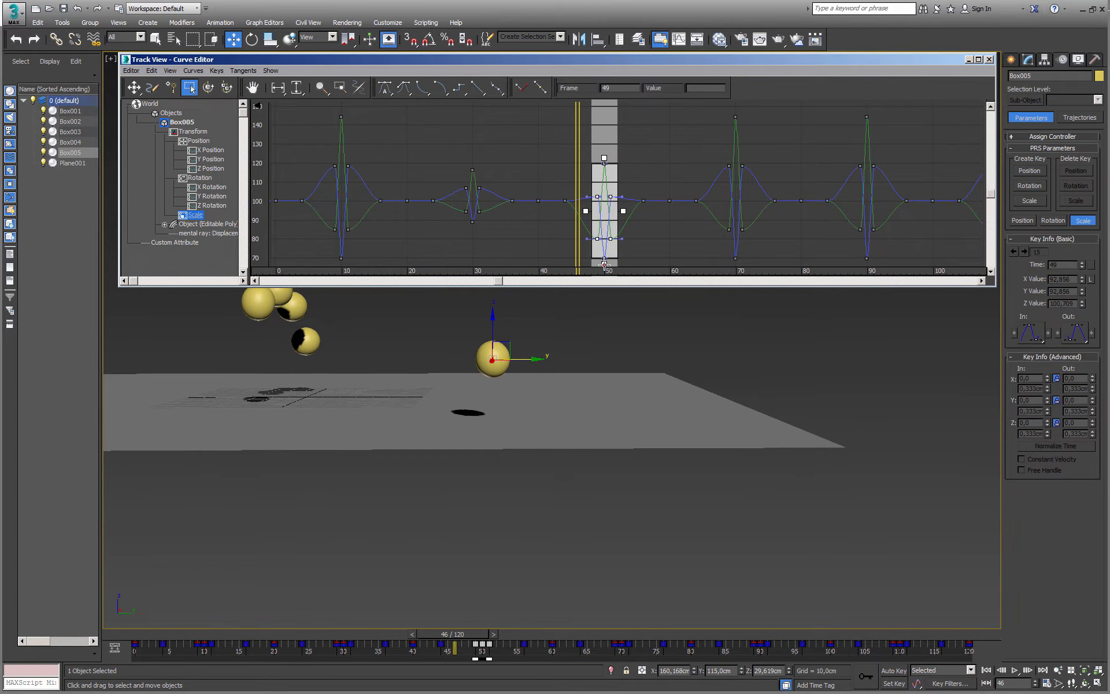
left_click_drag(604, 265, 605, 224)
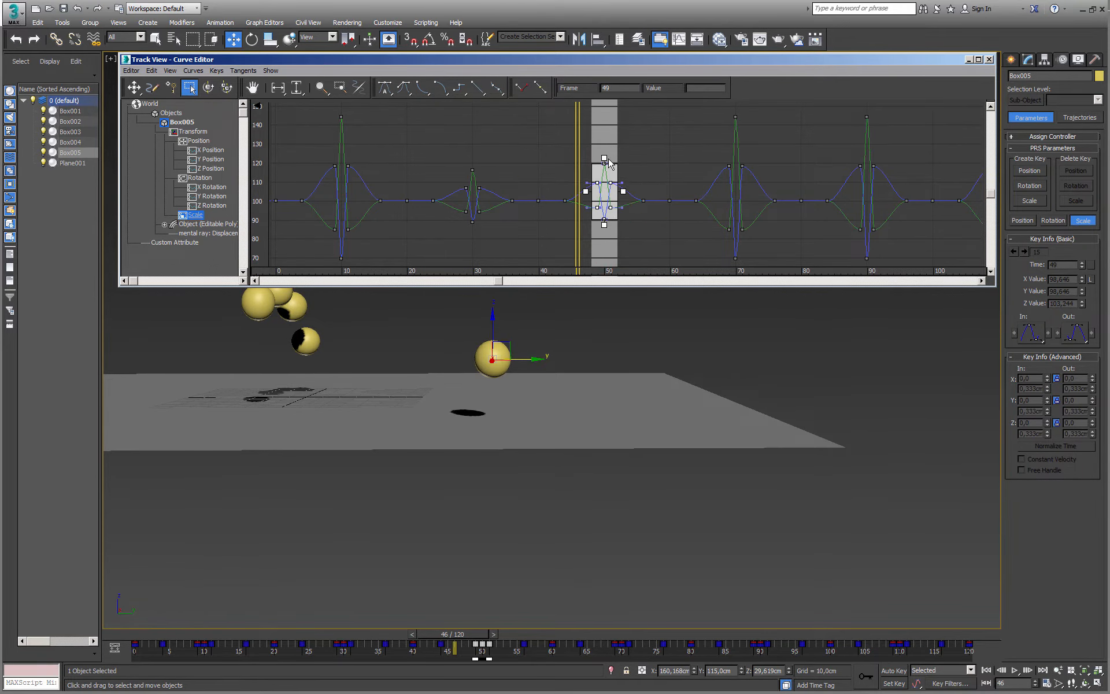
left_click_drag(604, 157, 604, 181)
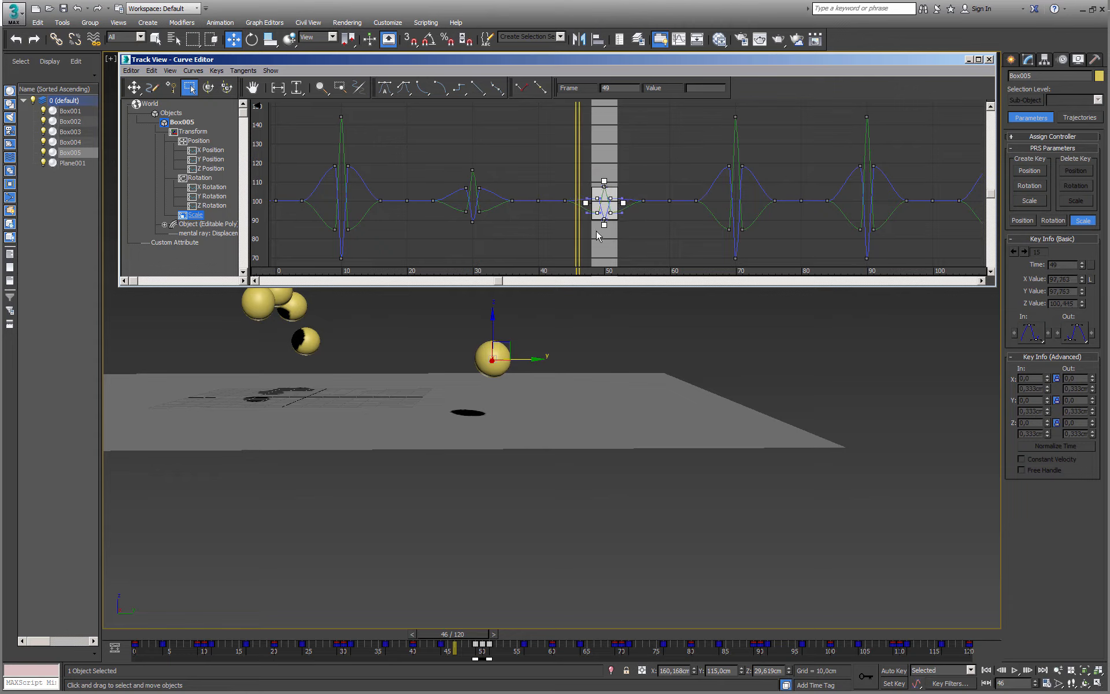
left_click_drag(605, 224, 605, 189)
- Fine-tune the frame 50 scale keys so their squash and stretch is slightly weaker than at frame 30
middle_click_drag(603, 218, 560, 219)
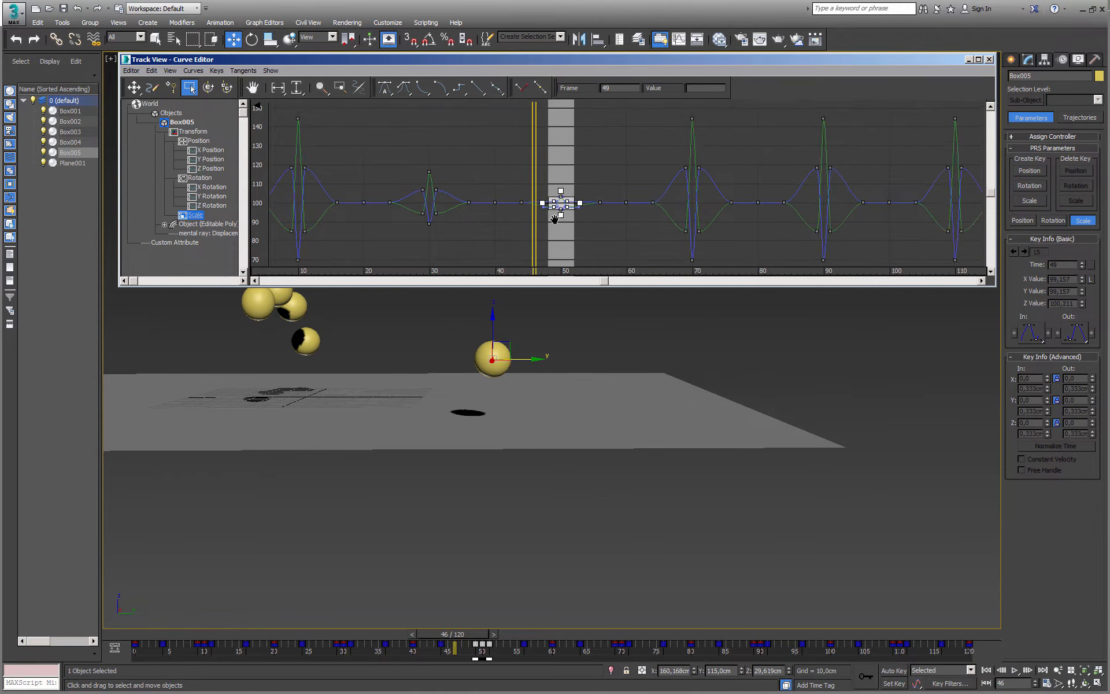
scroll(560, 208, "up", 2)
scroll(560, 208, "up", 2)
mouse_move(561, 219)
left_mouse_down()
mouse_move(561, 183)
mouse_move(560, 220)
left_mouse_up()
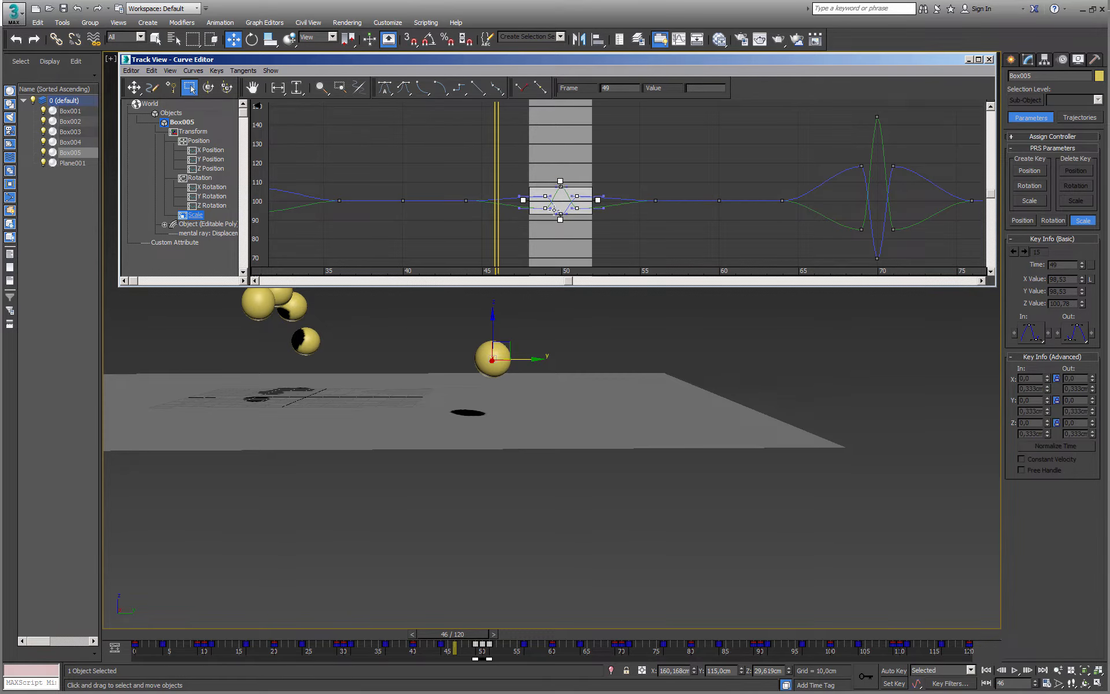
left_click_drag(562, 218, 560, 211)
scroll(549, 206, "down", 3)
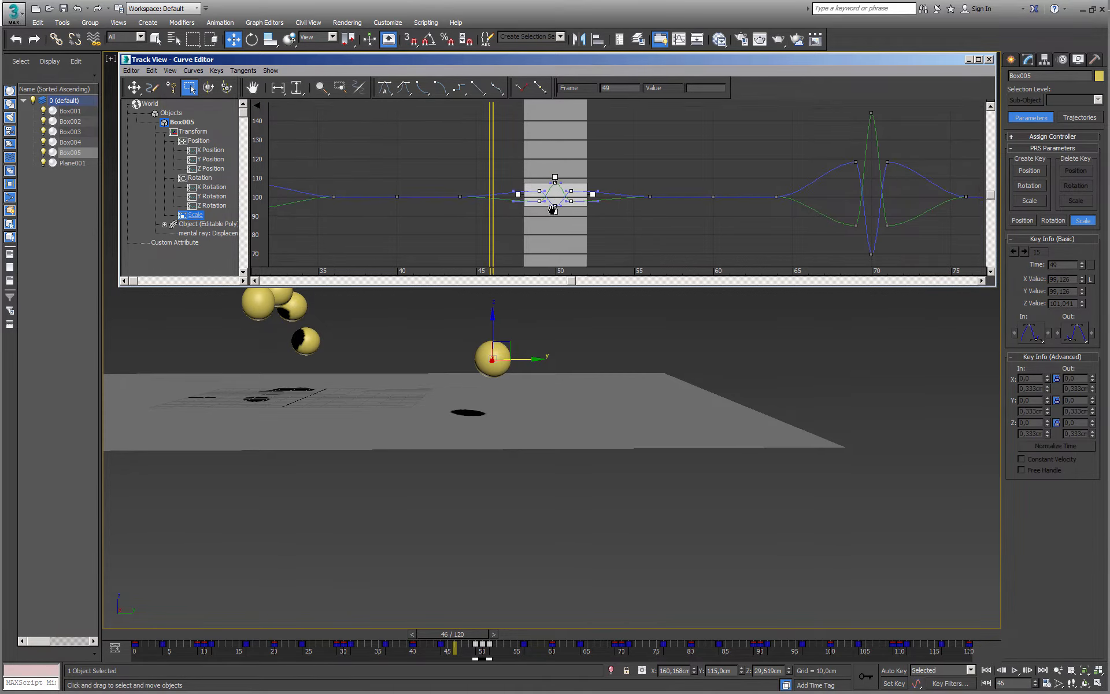
scroll(550, 207, "down", 6)
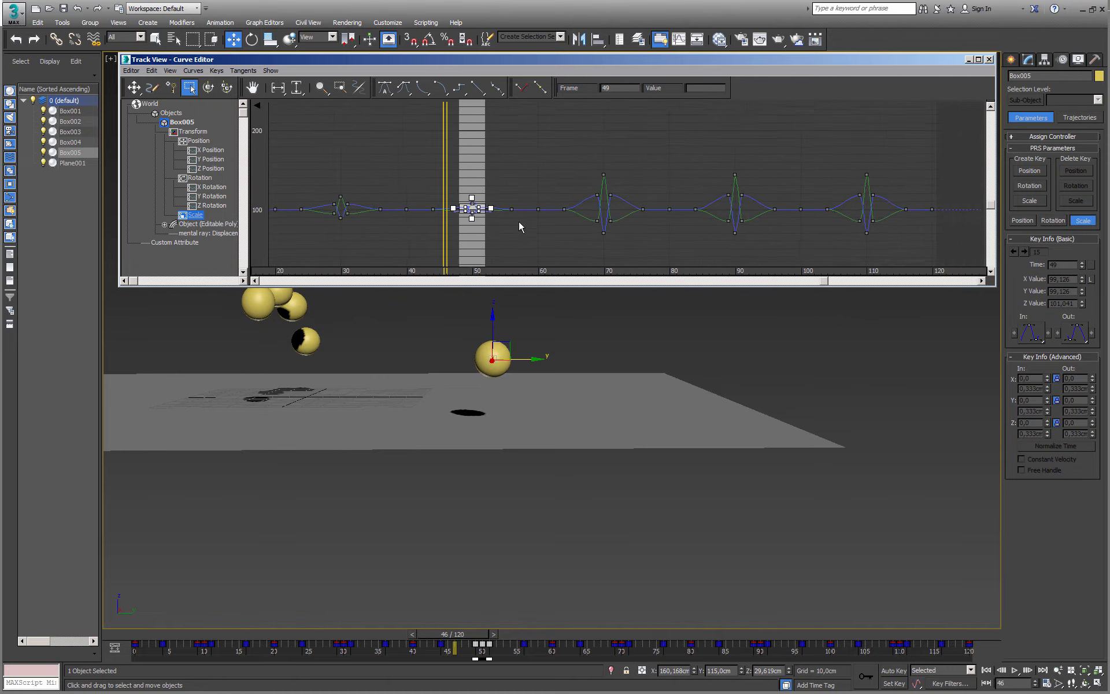
- Select all of the fifth ball's scale keys after frame 60 through frame 120 and delete them
left_click_drag(463, 634, 634, 640)
key("w")
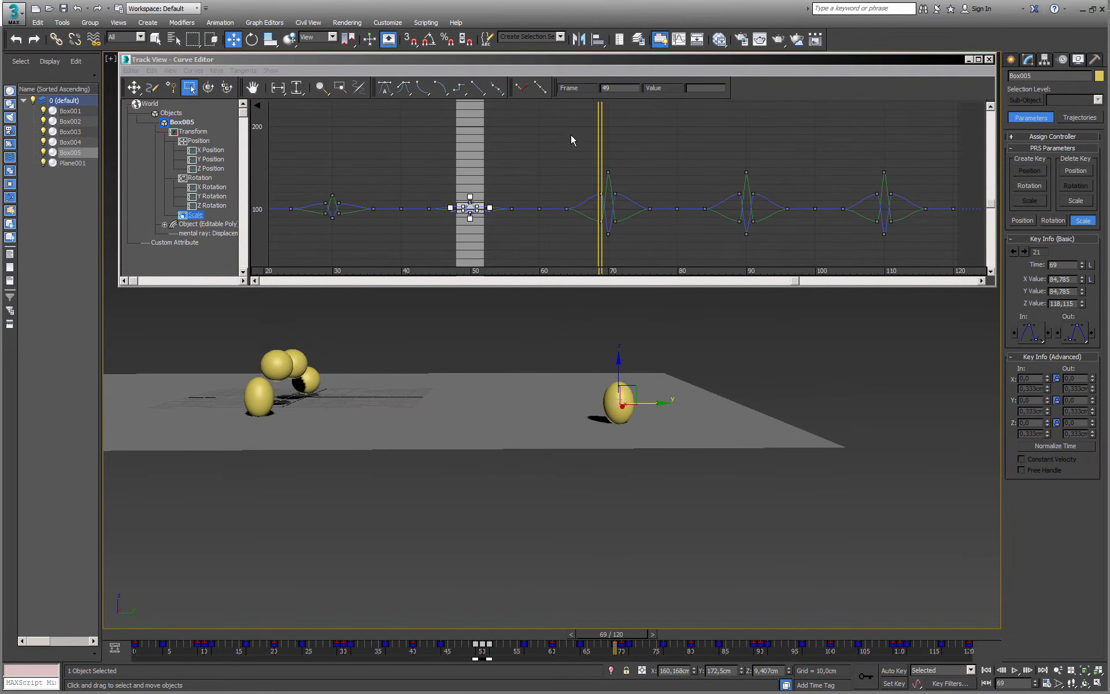
left_click_drag(567, 134, 913, 232)
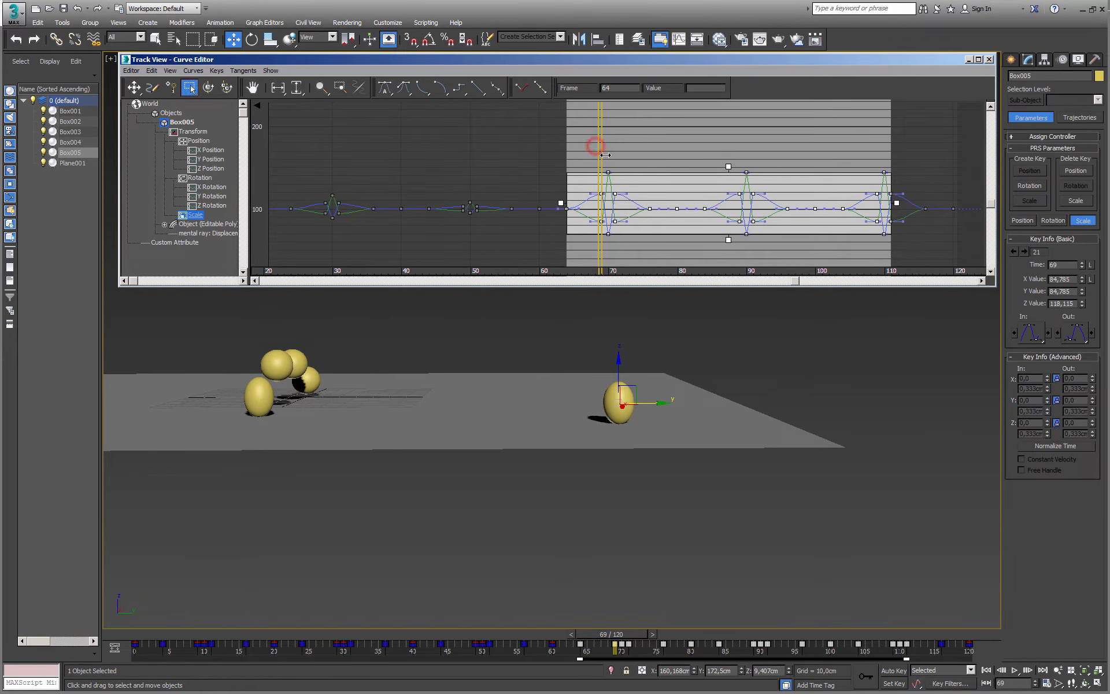
left_click(134, 88)
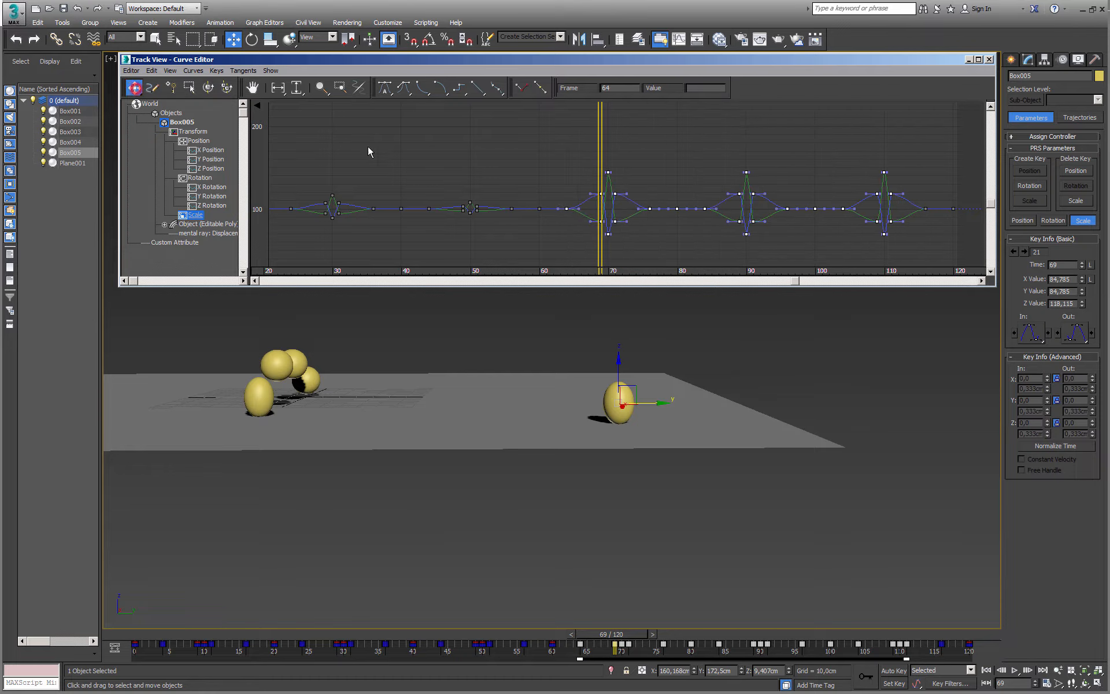
left_click(547, 148)
left_click_drag(639, 217, 981, 258)
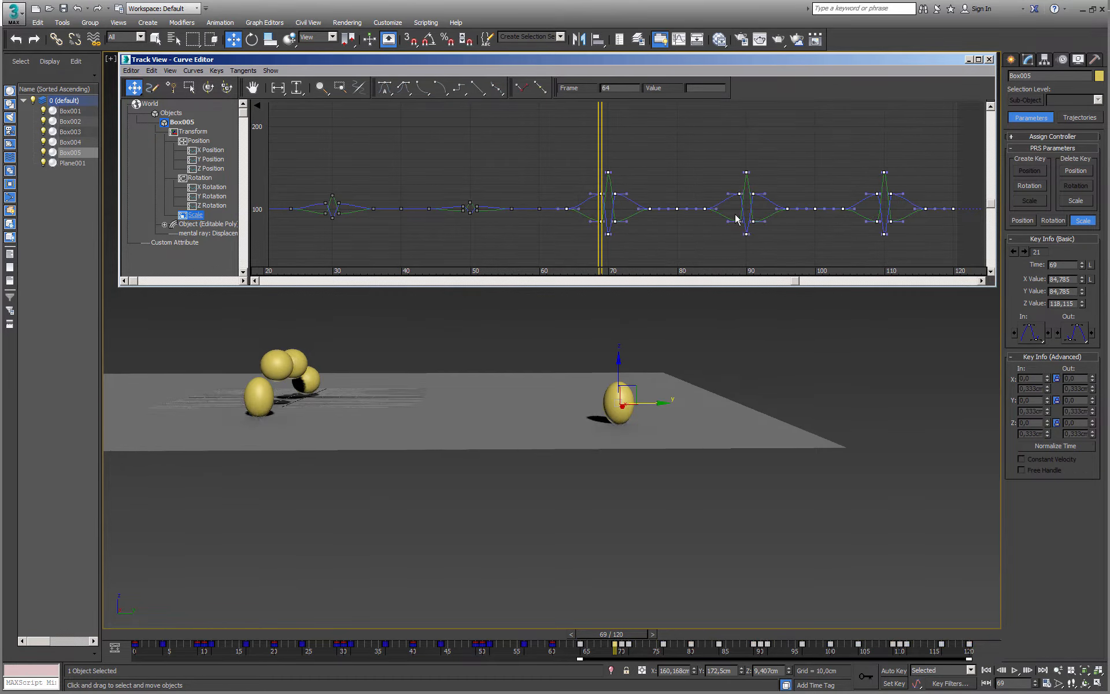
key("Delete")
- Play the animation from frame 0 to check the fading bounces
left_click_drag(633, 634, 142, 638)
key("w")
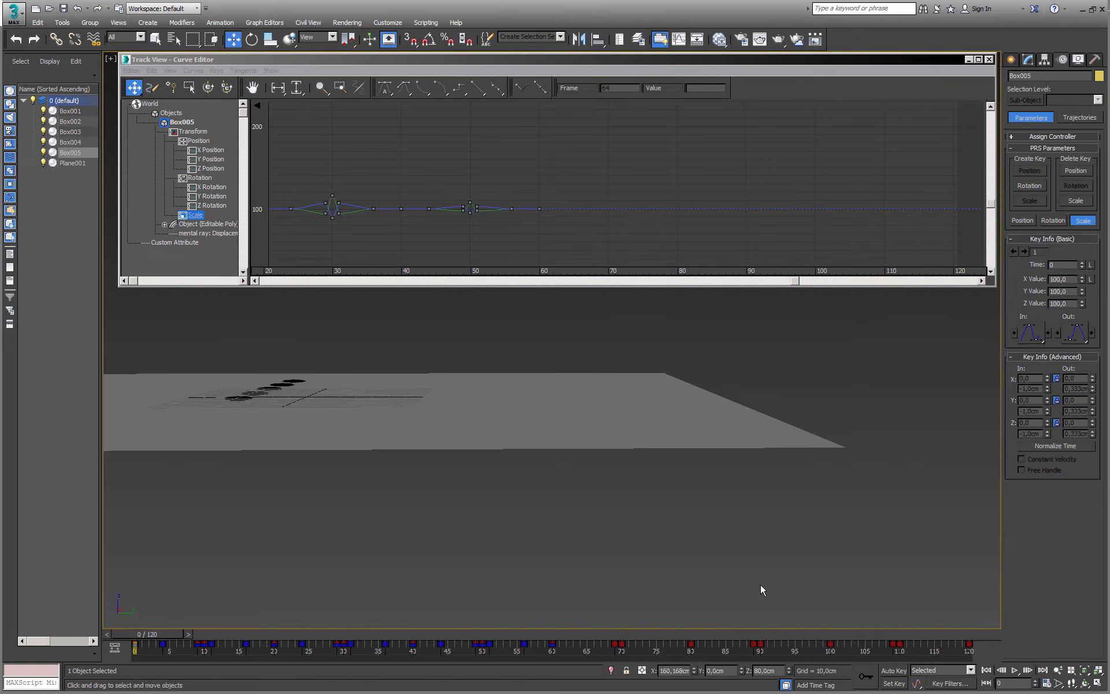
left_click(1014, 670)
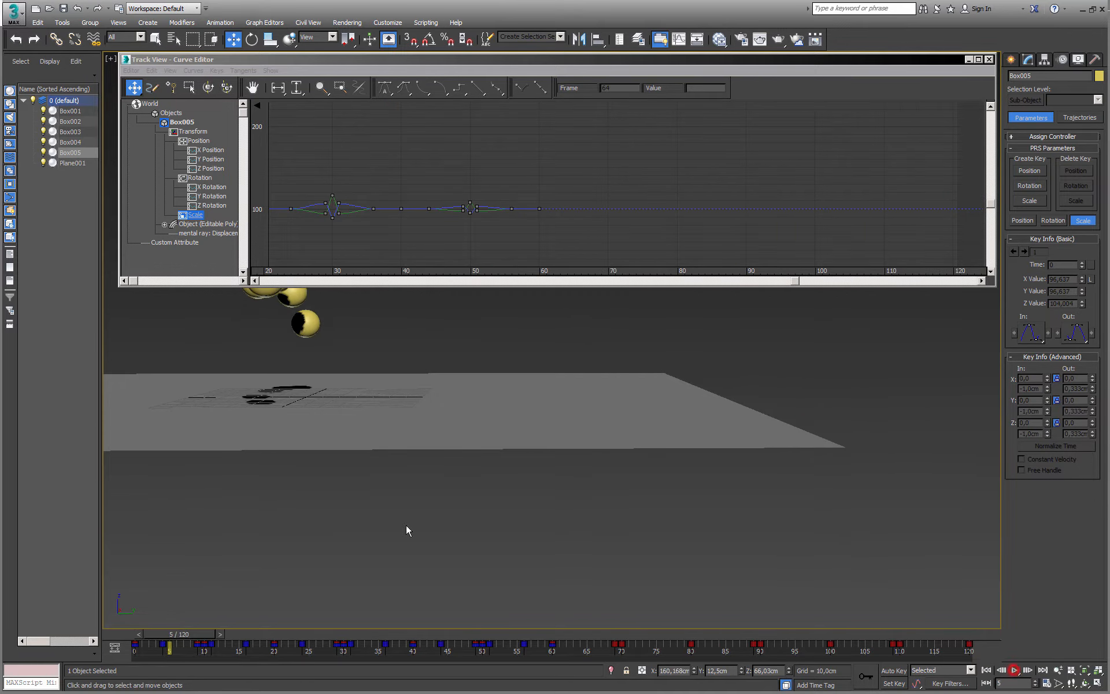
- Turn on Auto Key and adjust the fifth ball's height at frames 29 and 30 to meet the plane, about 7.1 cm at frame 30
left_click_drag(181, 636, 346, 663)
key("w")
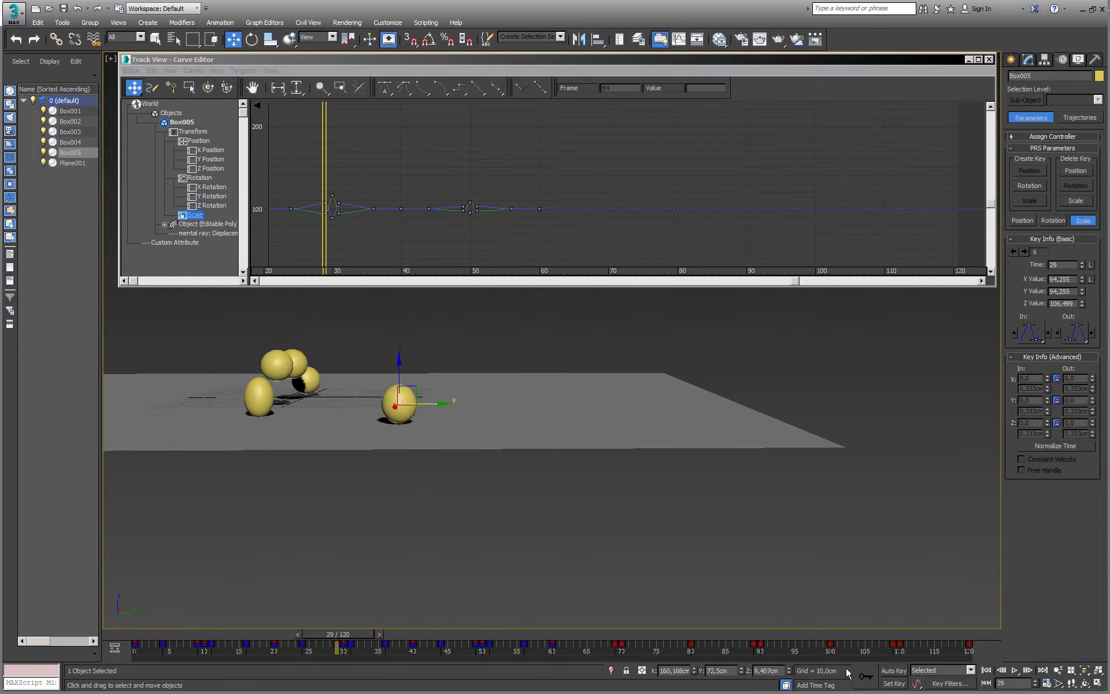
left_click(893, 670)
scroll(416, 454, "up", 5)
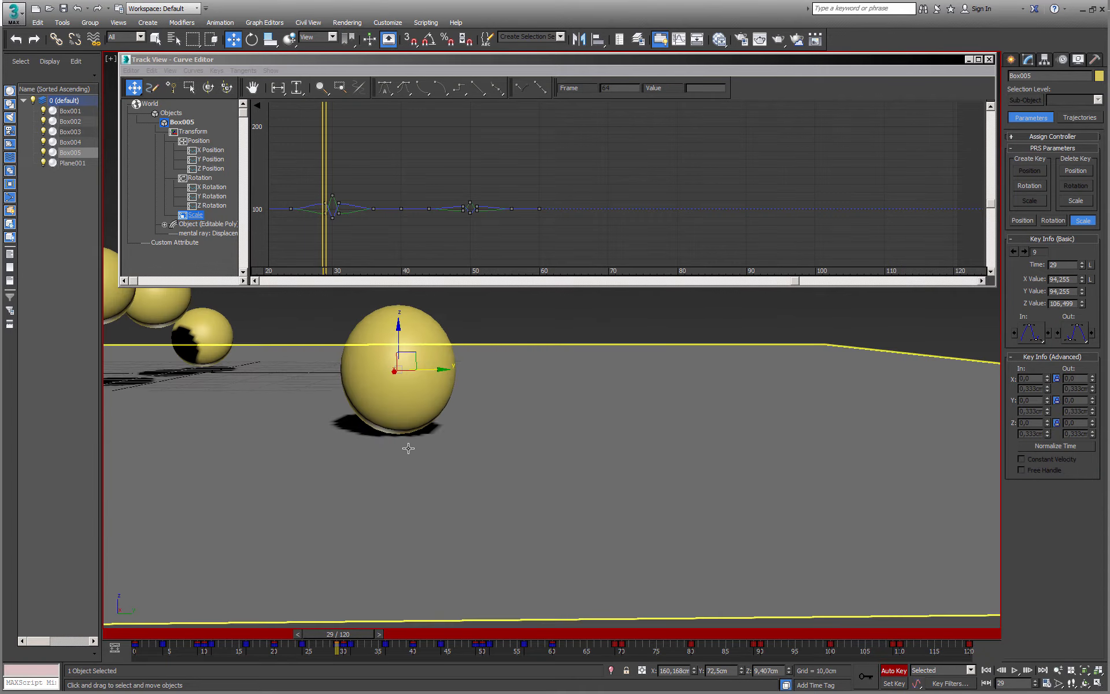
middle_click_drag(408, 448, 409, 441, "alt")
left_click_drag(398, 337, 415, 352)
left_click(379, 634)
middle_click_drag(433, 466, 405, 474, "alt")
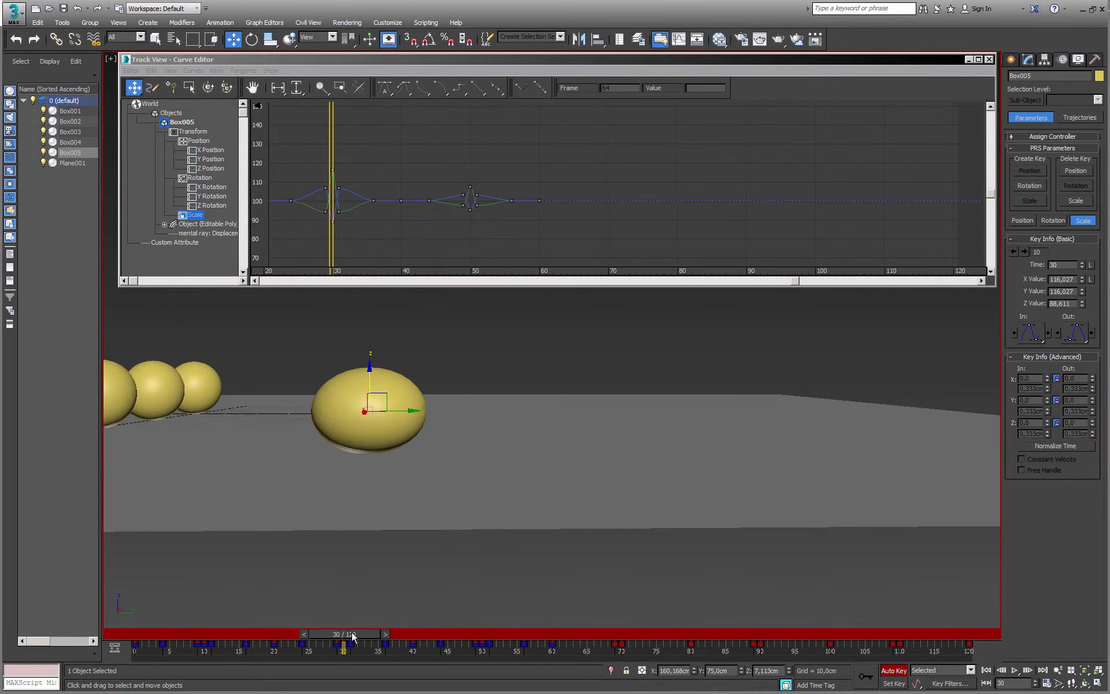
- Go to frame 49 and lower the fifth ball slightly in Z so it meets the plane
key("q")
left_click_drag(357, 636, 434, 636)
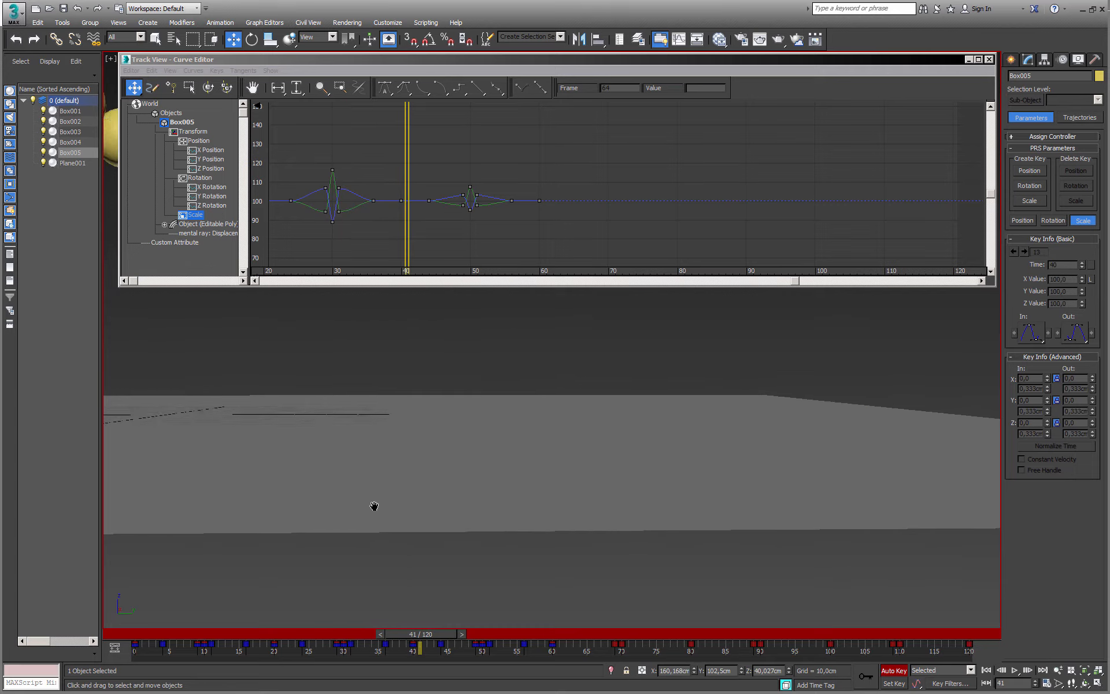
key("w")
scroll(386, 510, "up", 2)
left_click_drag(371, 637, 484, 636)
key("w")
middle_click_drag(459, 486, 411, 469)
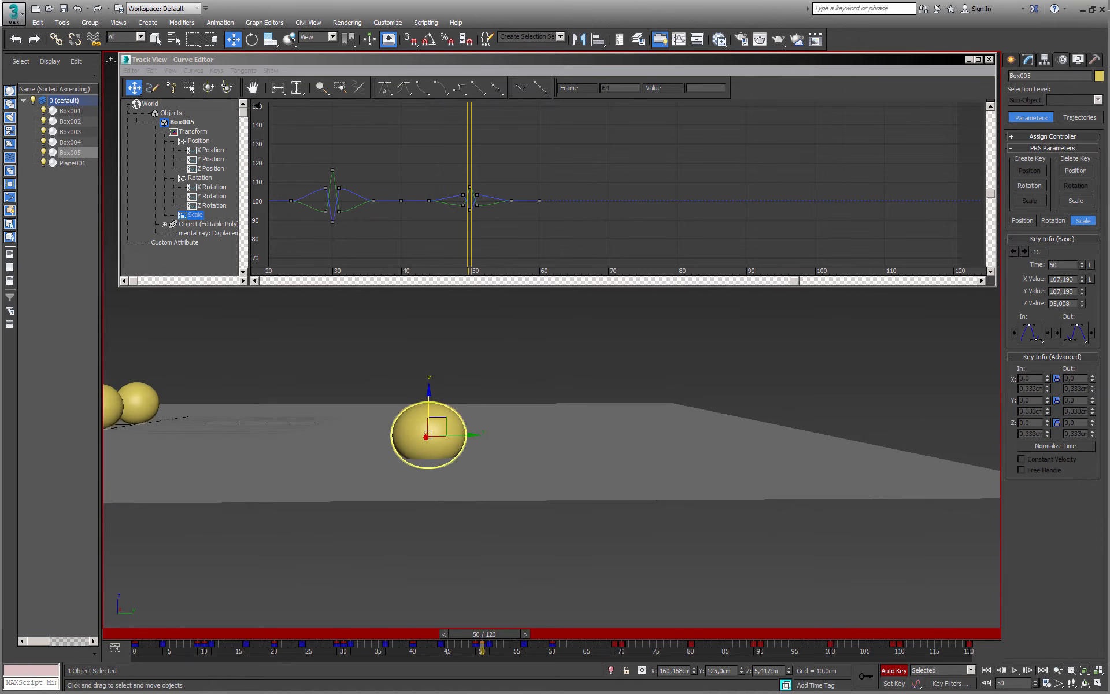
scroll(411, 470, "up", 2)
left_click_drag(477, 637, 472, 637)
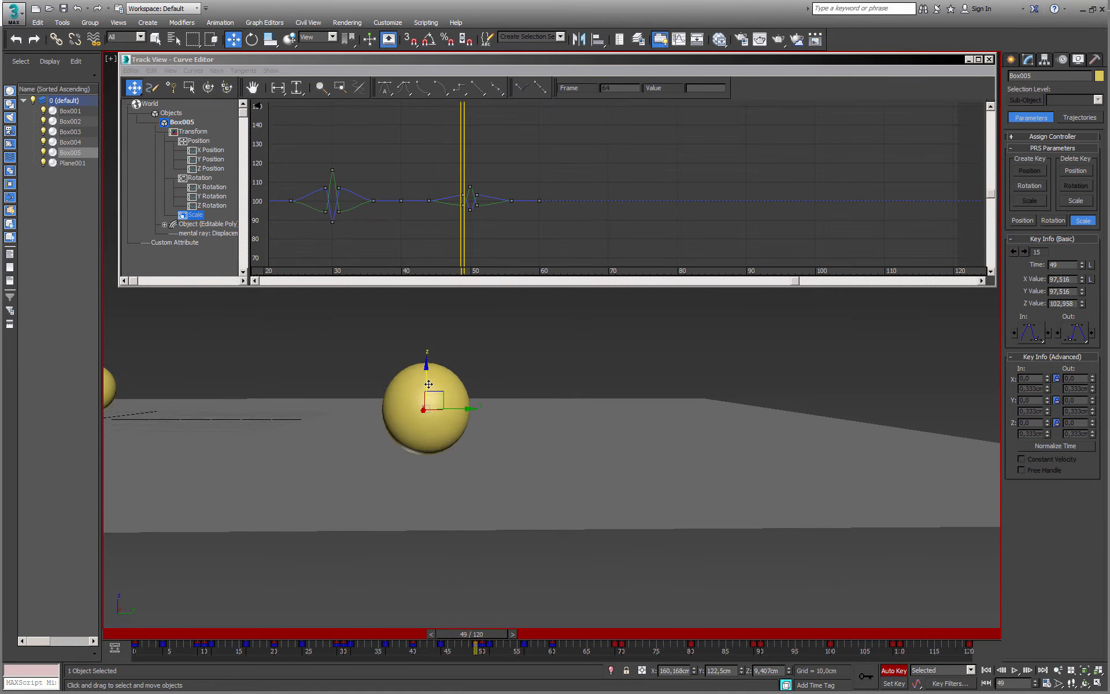
middle_click_drag(428, 383, 427, 386, "alt")
left_click_drag(428, 384, 426, 390)
- At frame 50, raise the squashed fifth ball in Z so it rests on the plane instead of sinking in
left_click_drag(472, 634, 485, 633)
middle_click_drag(407, 387, 434, 370, "alt")
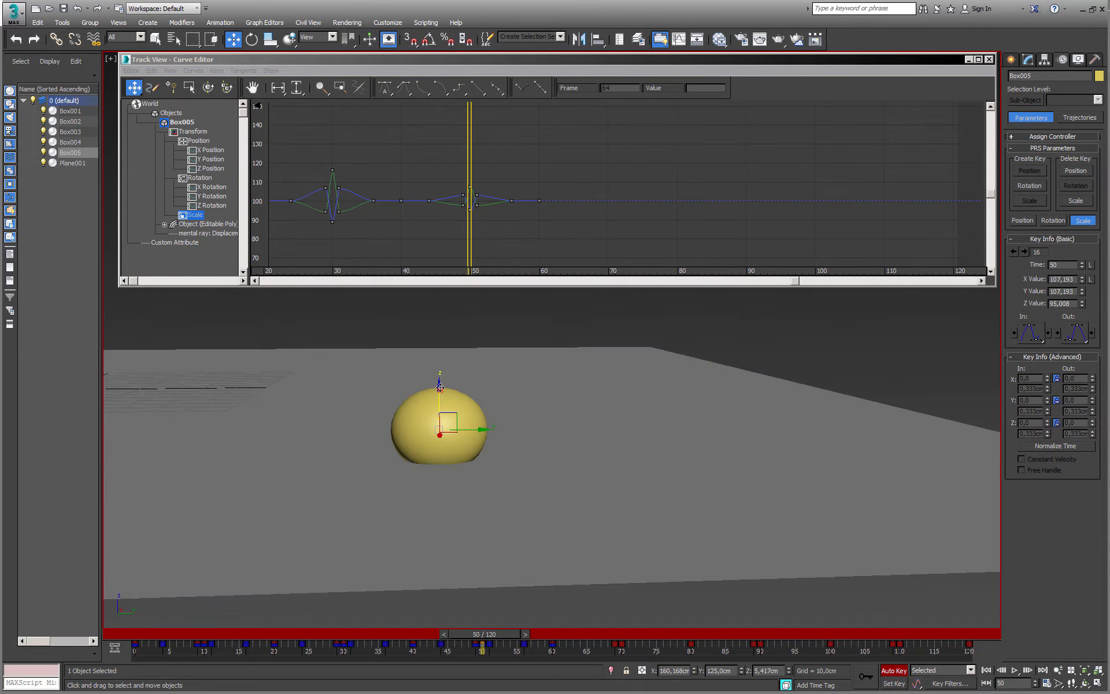
left_click_drag(440, 388, 439, 379)
middle_click_drag(440, 386, 437, 373, "alt")
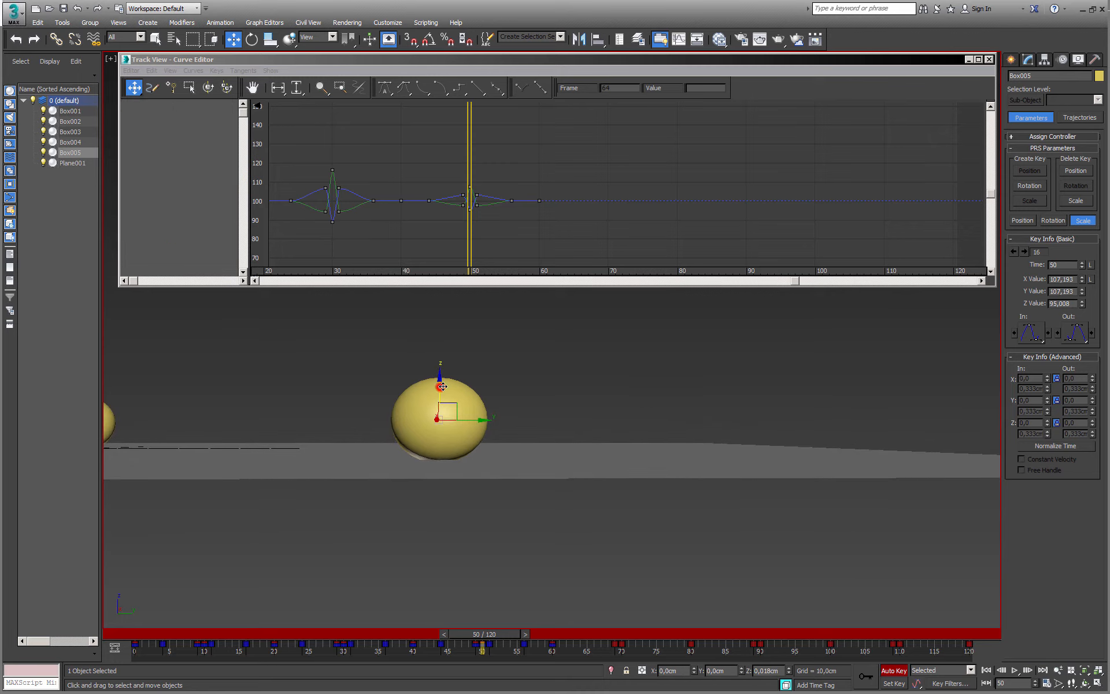
left_click_drag(439, 385, 439, 380)
- Show the fifth ball's Z Position curve, delete its key at frame 69 and give the frame 70 key fast tangents
left_click_drag(494, 634, 615, 656)
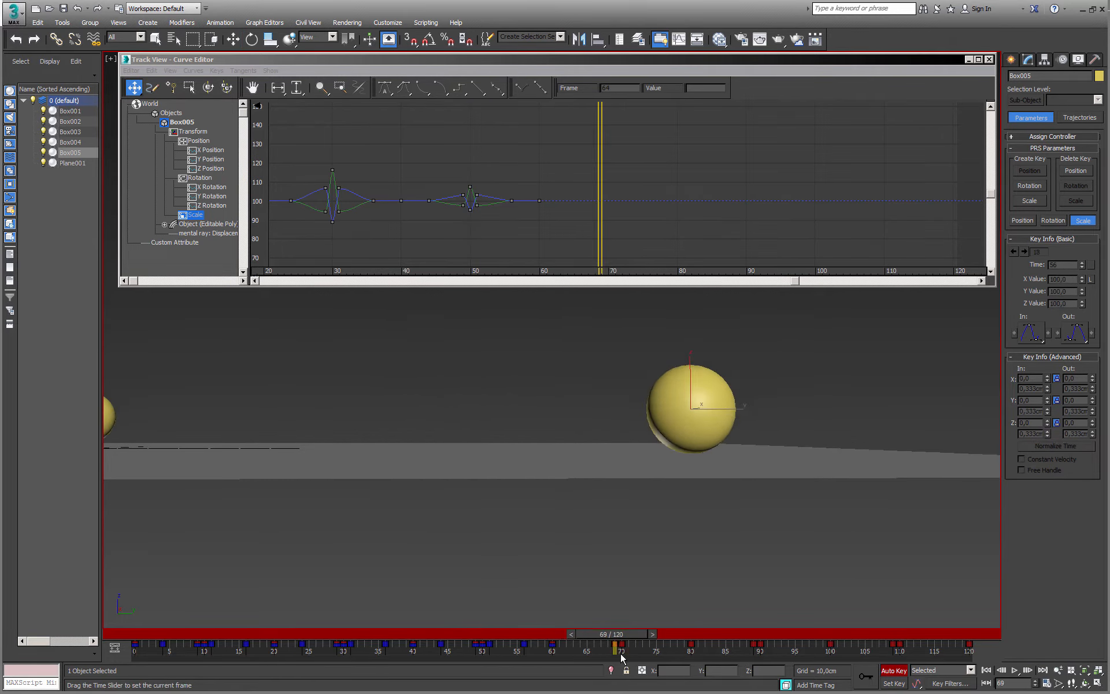
key("w")
middle_click_drag(578, 584, 269, 277, "alt")
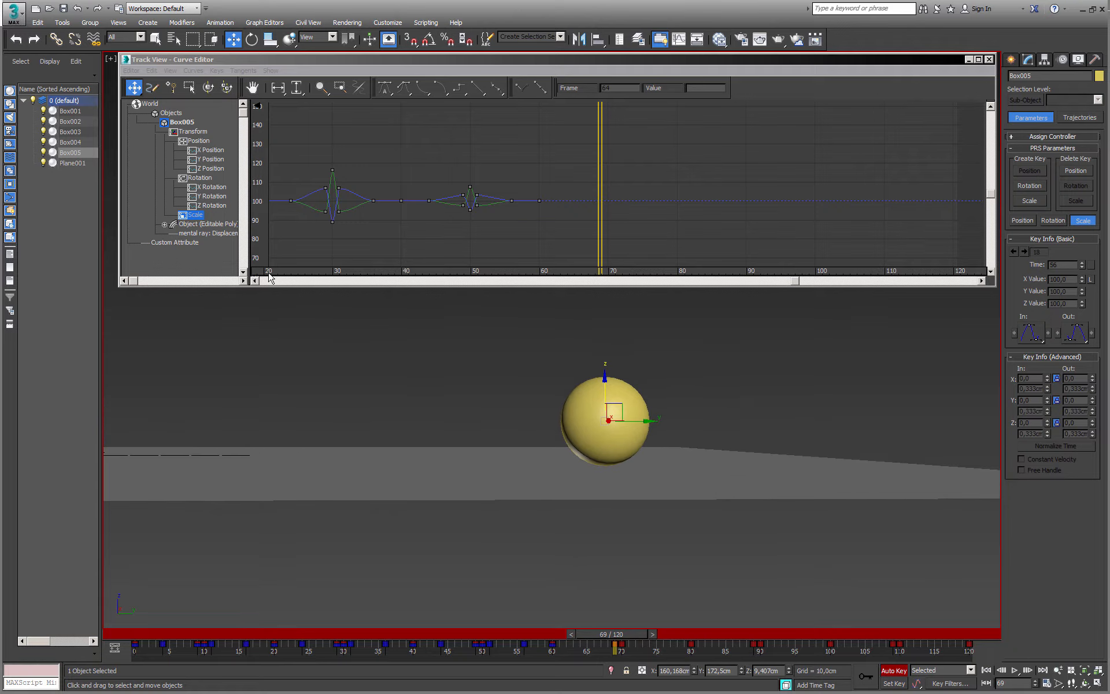
left_click(210, 168)
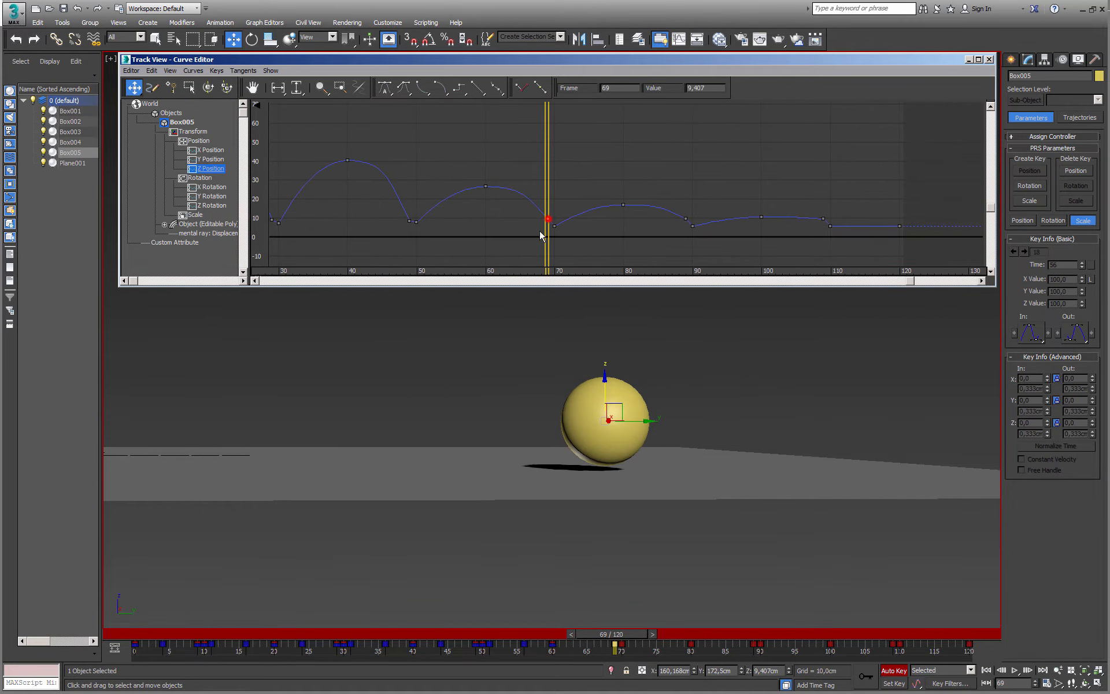
left_click(555, 226)
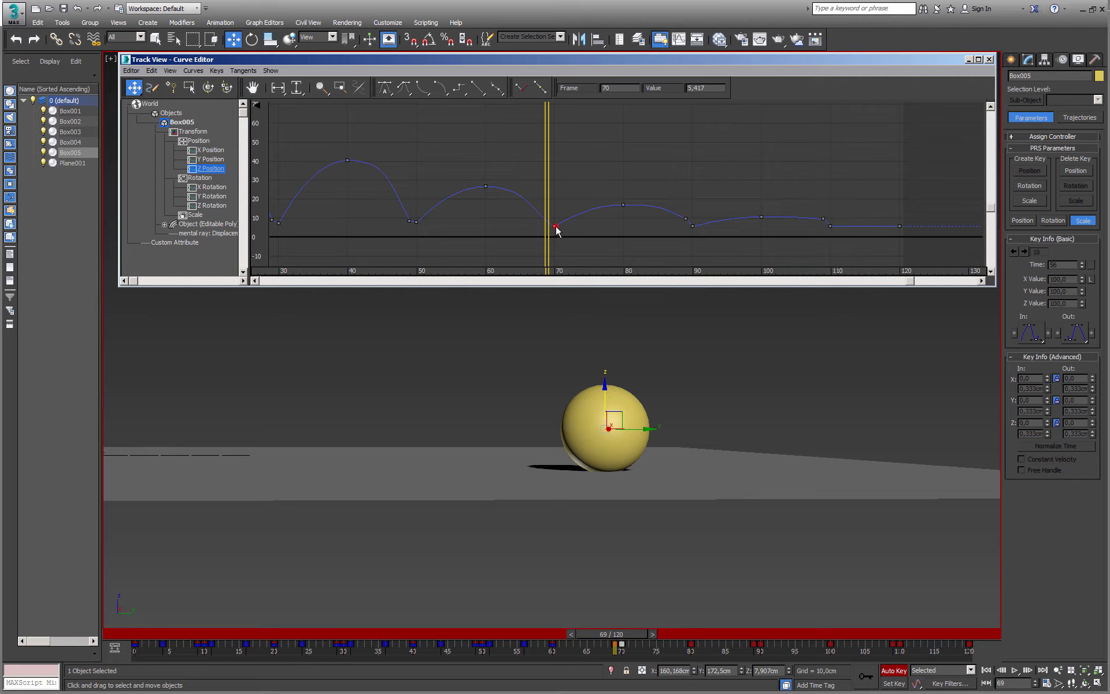
left_click(424, 88)
- Delete the Z Position keys at frames 89 and 109, giving the keys at frames 90 and 110 fast tangents
key("Delete")
left_click(691, 226)
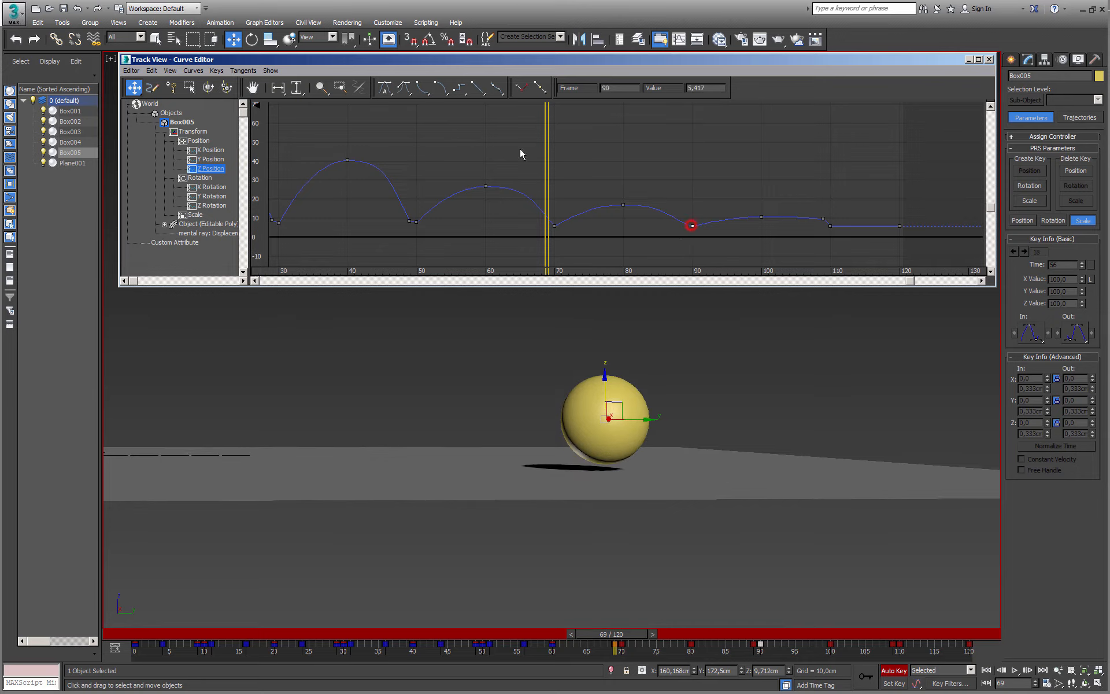
left_click(424, 88)
key("Delete")
left_click(831, 226)
left_click(424, 88)
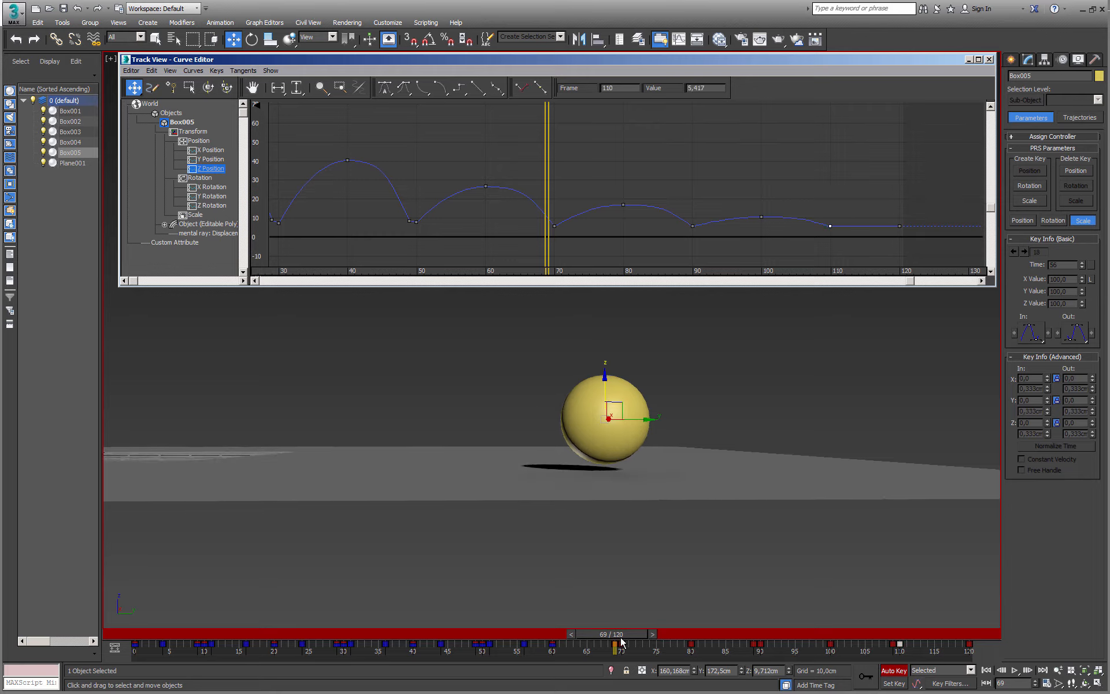
- Raise the fifth ball onto the plane at frames 70 and 90, to about 8.1 cm in Z at frame 90
mouse_move(621, 634)
left_mouse_down()
mouse_move(607, 627)
mouse_move(627, 634)
left_mouse_up()
key("w")
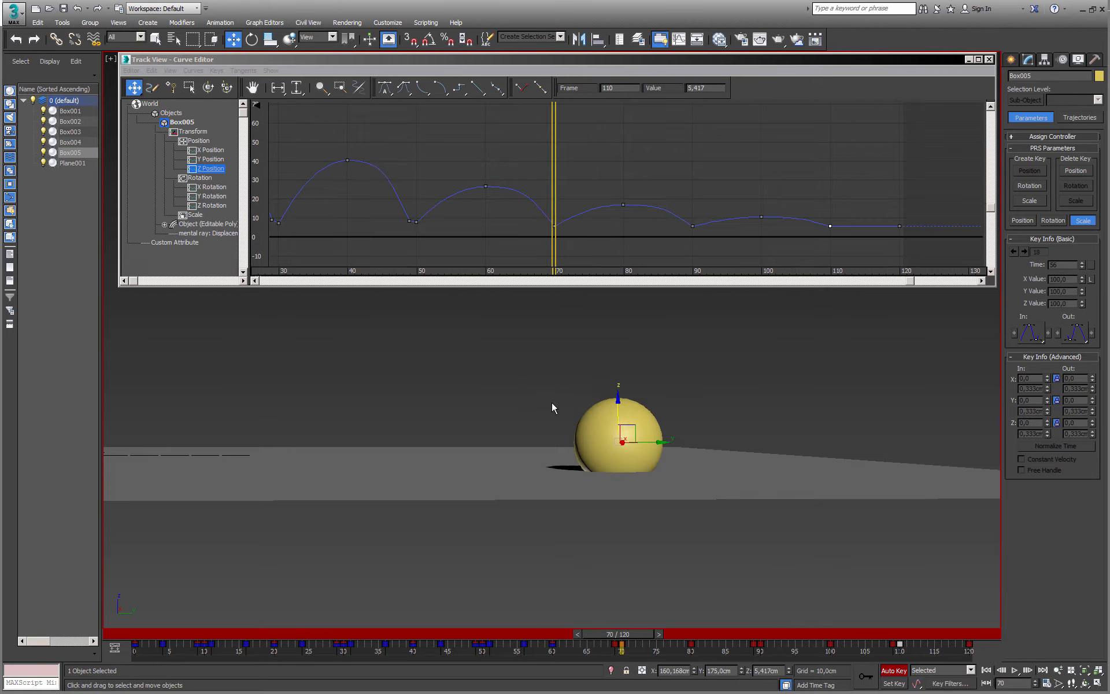
left_click_drag(621, 415, 616, 398)
left_click_drag(629, 633, 767, 637)
key("w")
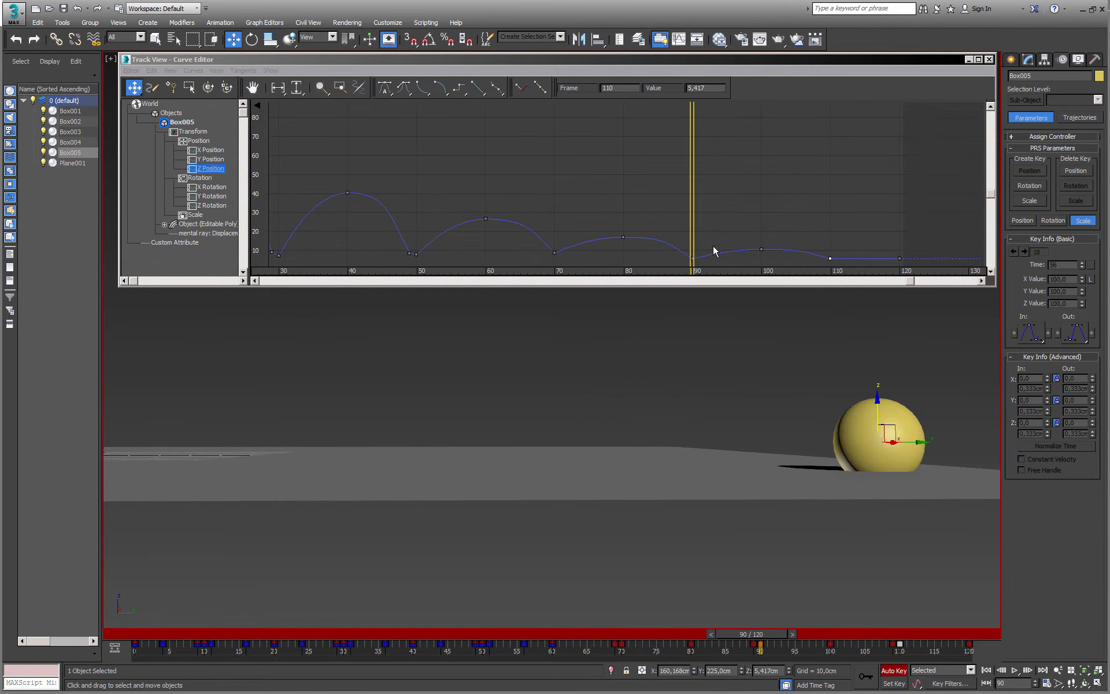
middle_click_drag(715, 250, 520, 199)
middle_click_drag(790, 411, 505, 419)
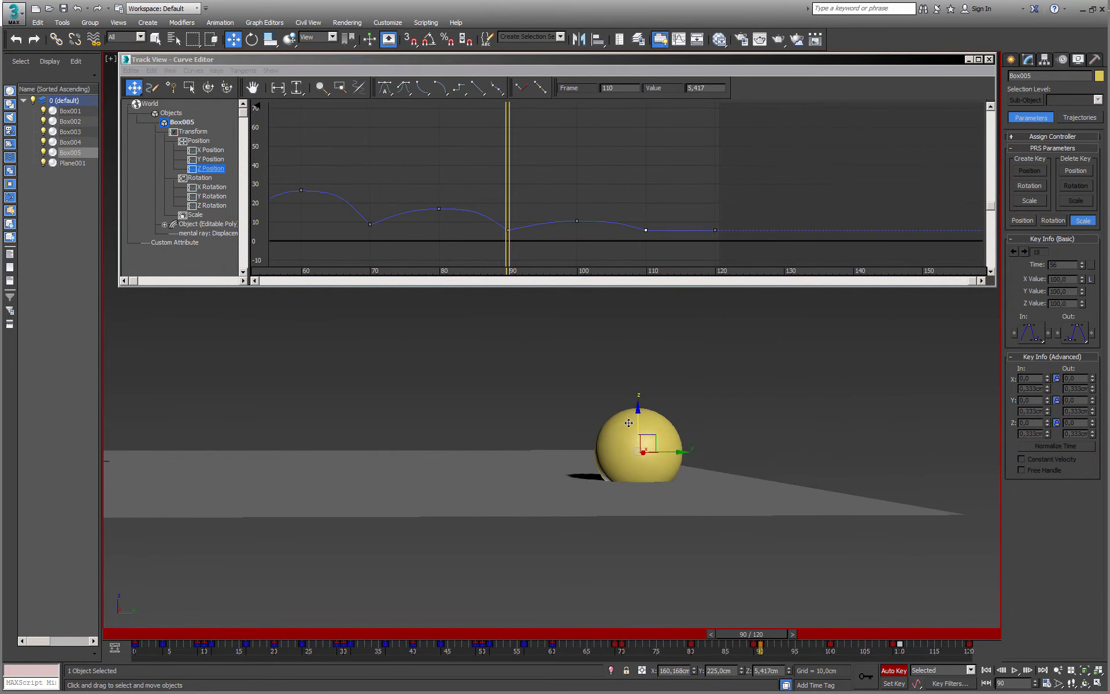
left_click_drag(638, 417, 638, 403)
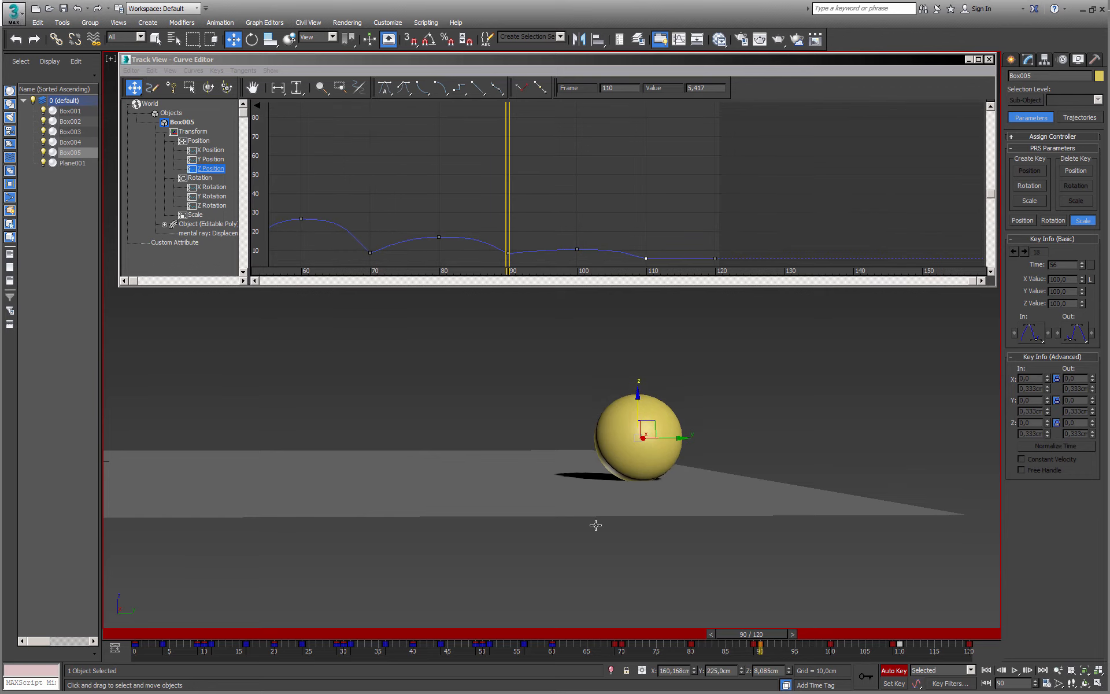
- Adjust the fifth ball's height at frame 110 to about 7.8 cm, using the frame 90 key's value as reference
left_click_drag(741, 636, 899, 634)
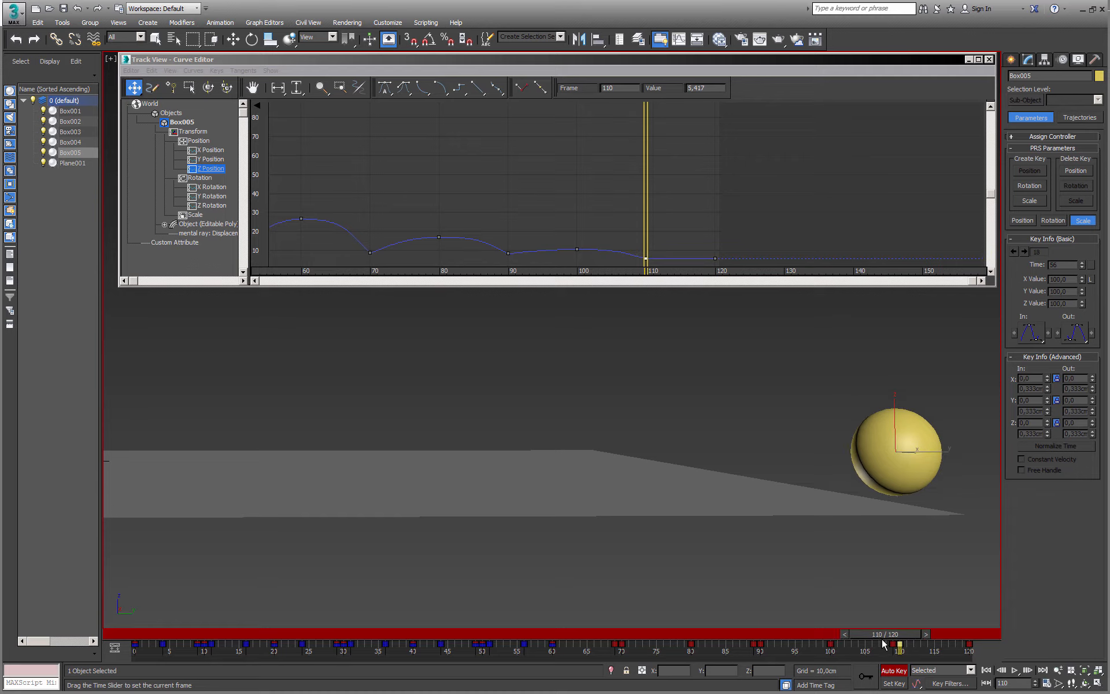
key("w")
middle_click_drag(775, 492, 567, 496)
left_click_drag(760, 428, 760, 409)
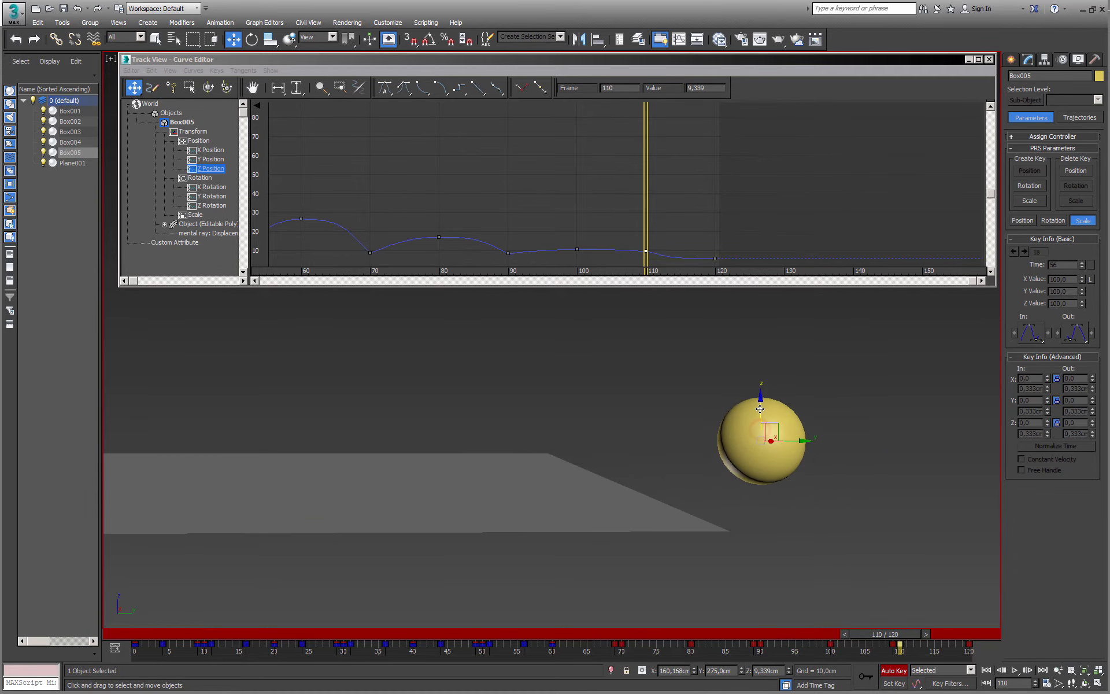
left_click(508, 253)
left_click_drag(711, 89, 637, 95)
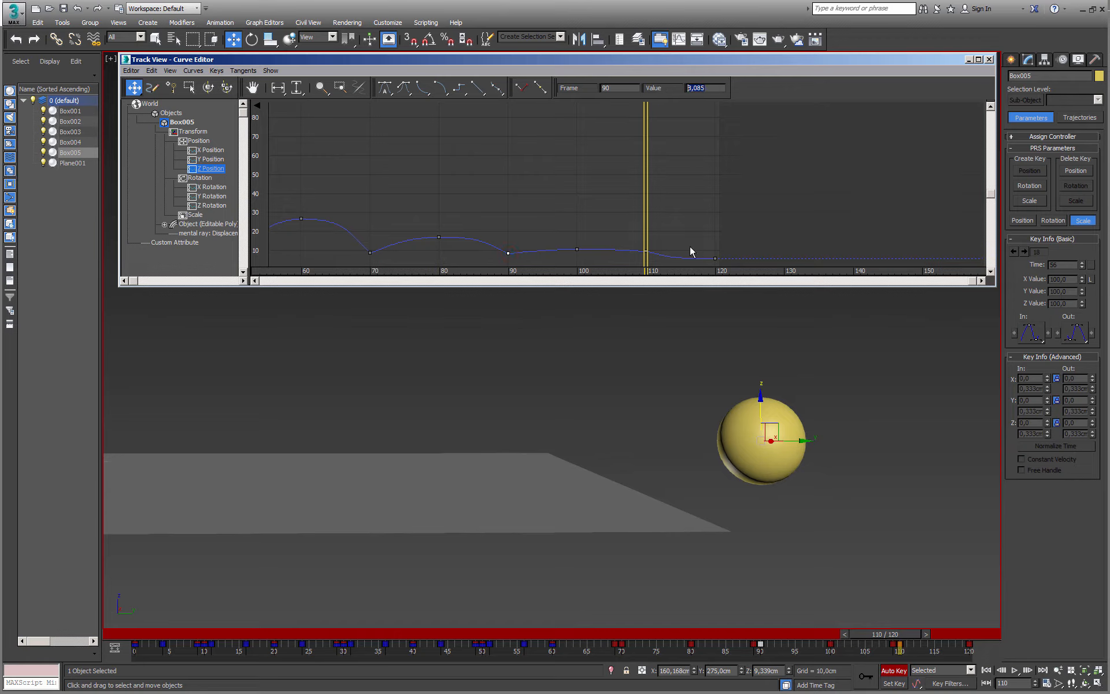
left_click_drag(638, 263, 638, 263)
key("Return")
left_click_drag(648, 257, 648, 259)
- Delete the last Z Position key at frame 120
left_click(716, 258)
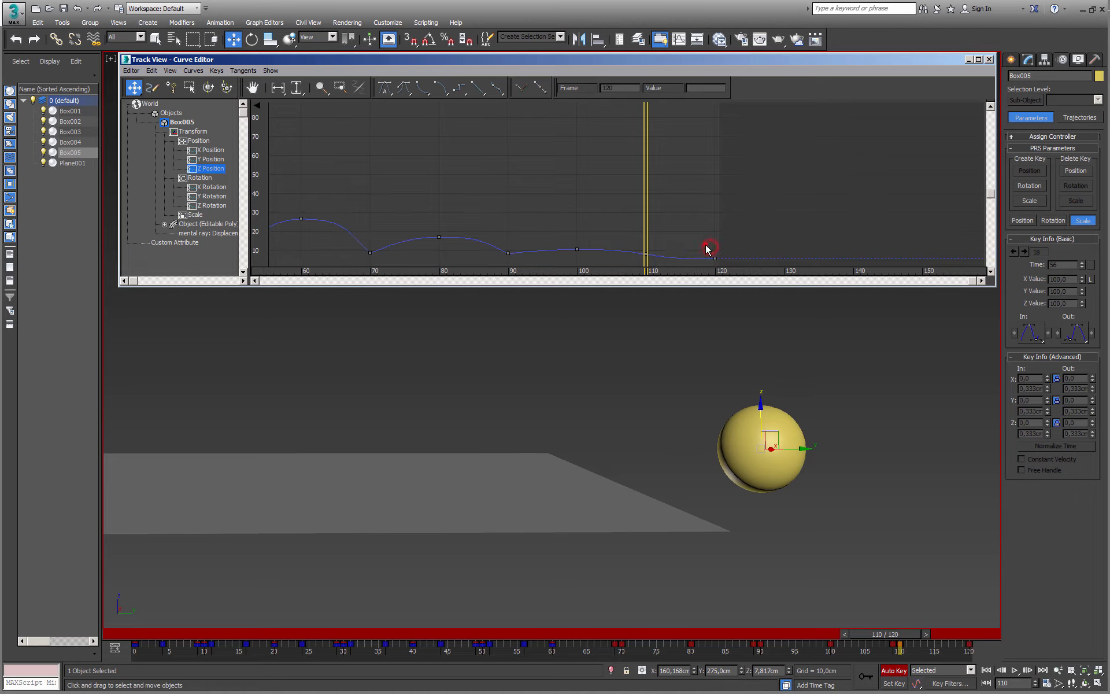
left_click_drag(705, 245, 730, 269)
key("Delete")
- Select the Z Position keys from frame 20 to frame 110 and activate the Region tool for them
scroll(595, 233, "down", 2)
middle_click_drag(533, 237, 677, 214)
middle_click_drag(605, 218, 675, 219)
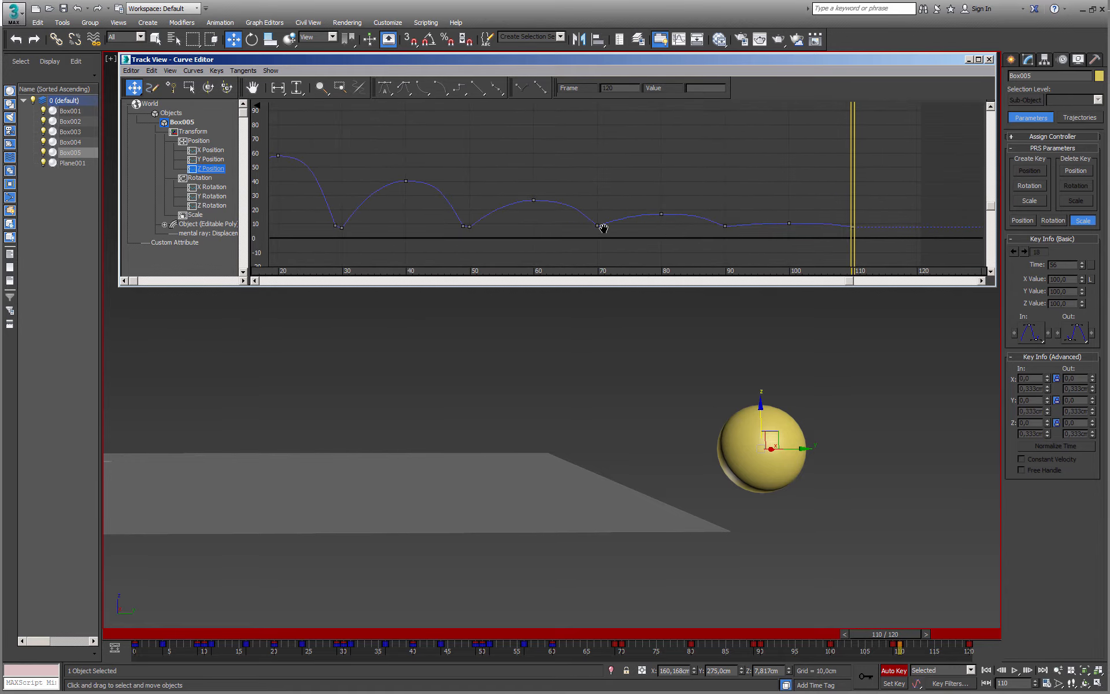
mouse_move(603, 228)
middle_mouse_down()
mouse_move(696, 225)
mouse_move(684, 253)
middle_mouse_up()
middle_click_drag(668, 229, 575, 212)
middle_click_drag(949, 215, 803, 187)
scroll(901, 209, "up", 2)
scroll(901, 210, "up", 1)
middle_click_drag(762, 222, 715, 232)
left_click_drag(951, 153, 338, 238)
middle_click_drag(416, 229, 520, 231)
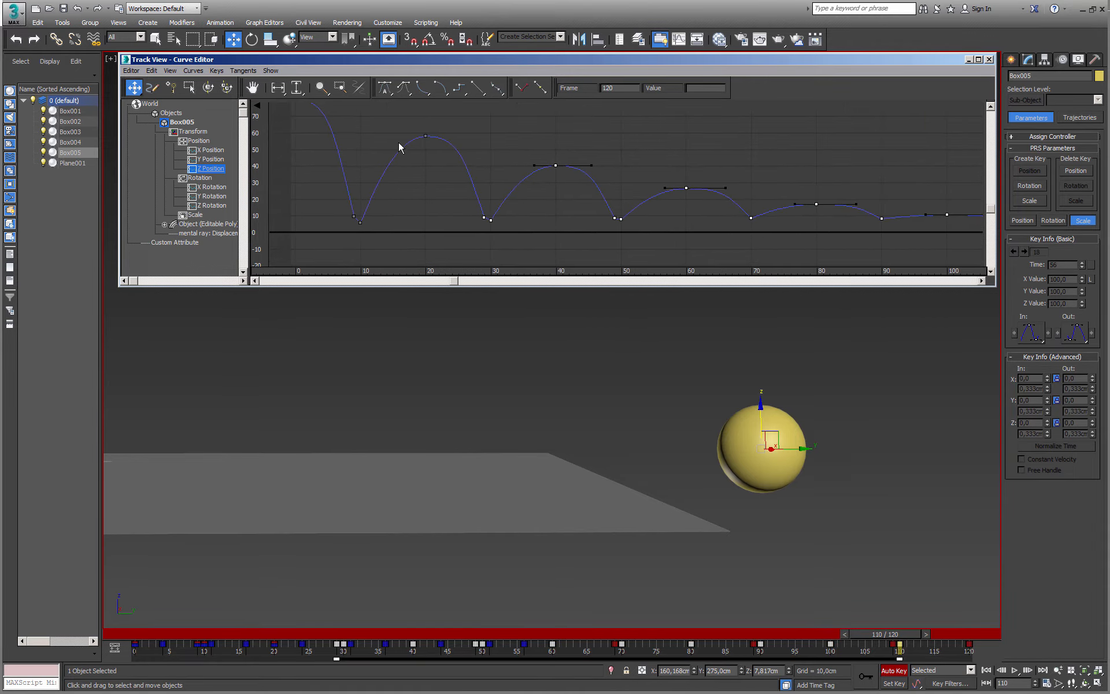
left_click_drag(411, 122, 448, 152)
left_click(189, 87)
middle_click_drag(587, 173, 492, 169)
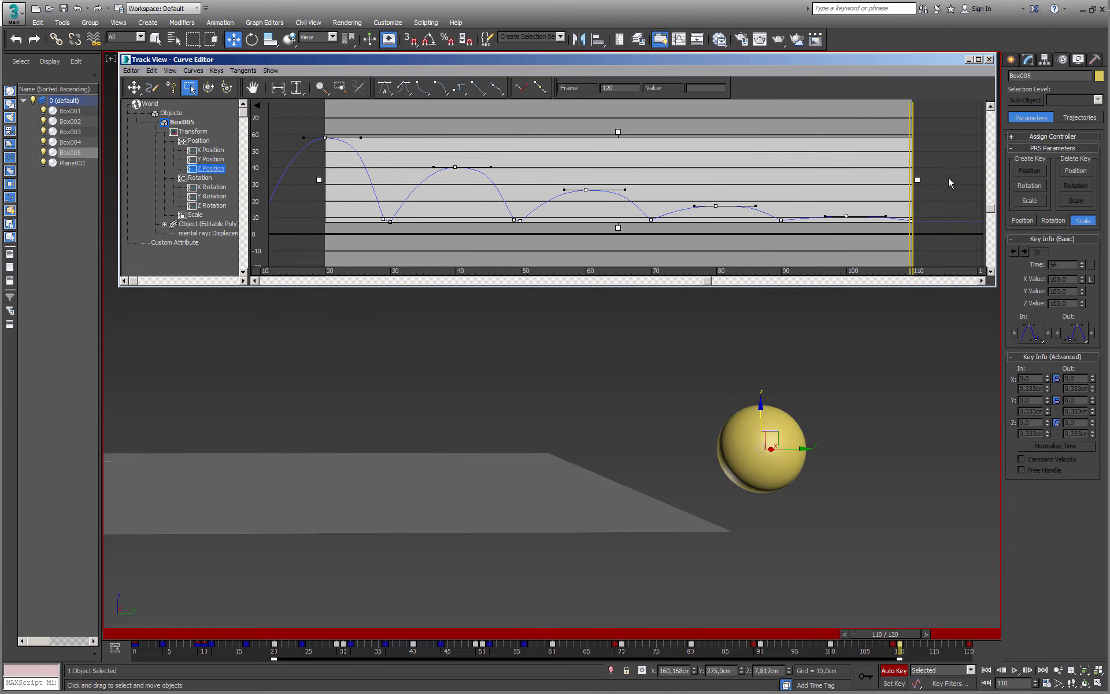
- Compress the bounces after frame 29 in time to end at frame 90, and those from about frame 44 to end at frame 76
left_click_drag(318, 159, 338, 132)
left_click_drag(371, 211, 800, 203)
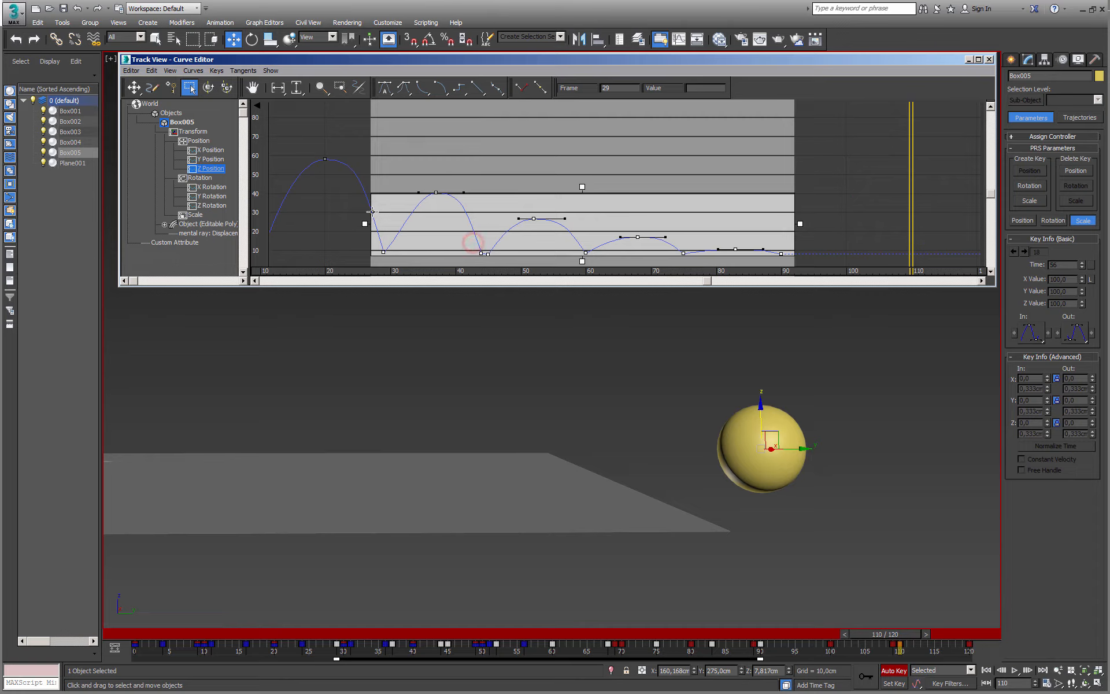
left_click_drag(827, 216, 475, 257)
left_click_drag(832, 237, 733, 252)
- Compress the Z Position keys after frame 55 to end at frame 68, and those after frame 60 to end at about frame 65
left_click_drag(792, 212, 567, 263)
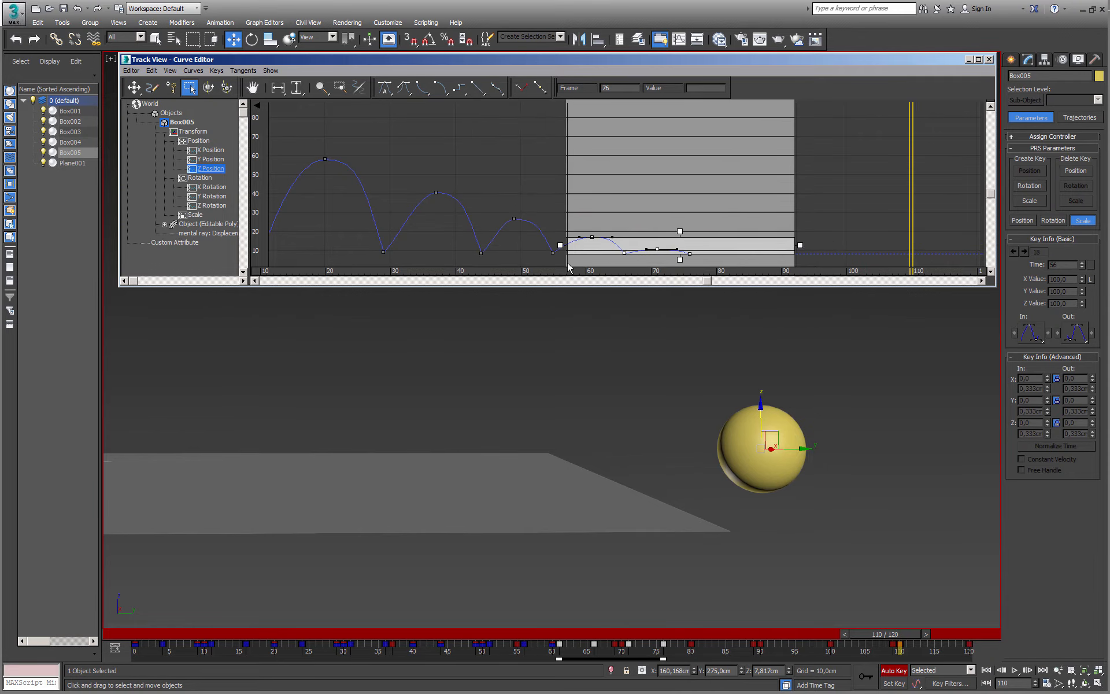
left_click_drag(835, 216, 547, 269)
left_click_drag(840, 245, 727, 248)
left_click_drag(807, 212, 586, 254)
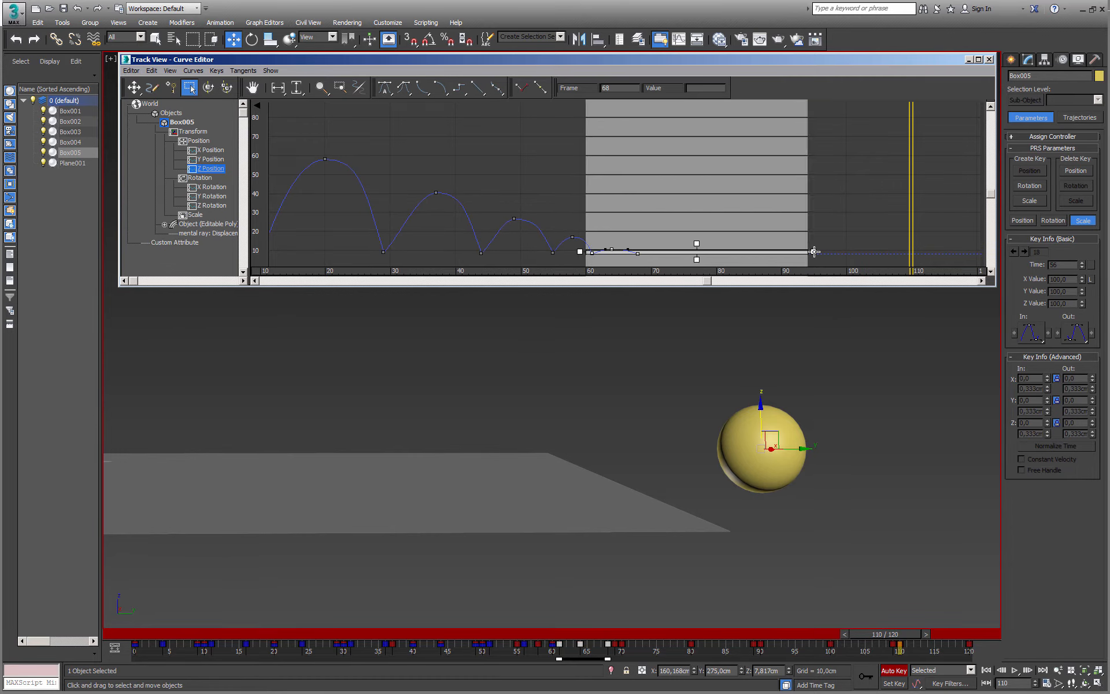
left_click_drag(814, 251, 723, 255)
middle_click_drag(658, 252, 639, 217)
scroll(638, 217, "up", 1)
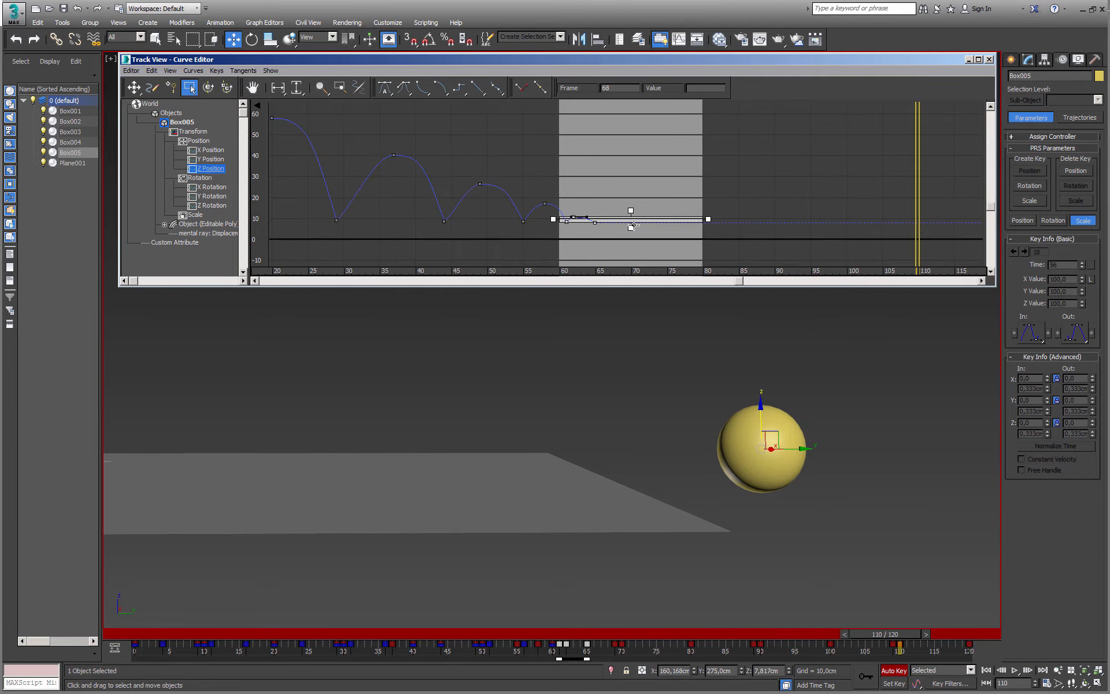
- Move the last small bounce's peak key to frame 63 and the peak key following the frame 44 contact to frame 50
mouse_move(710, 219)
left_mouse_down()
mouse_move(726, 221)
mouse_move(702, 226)
left_mouse_up()
left_click(746, 212)
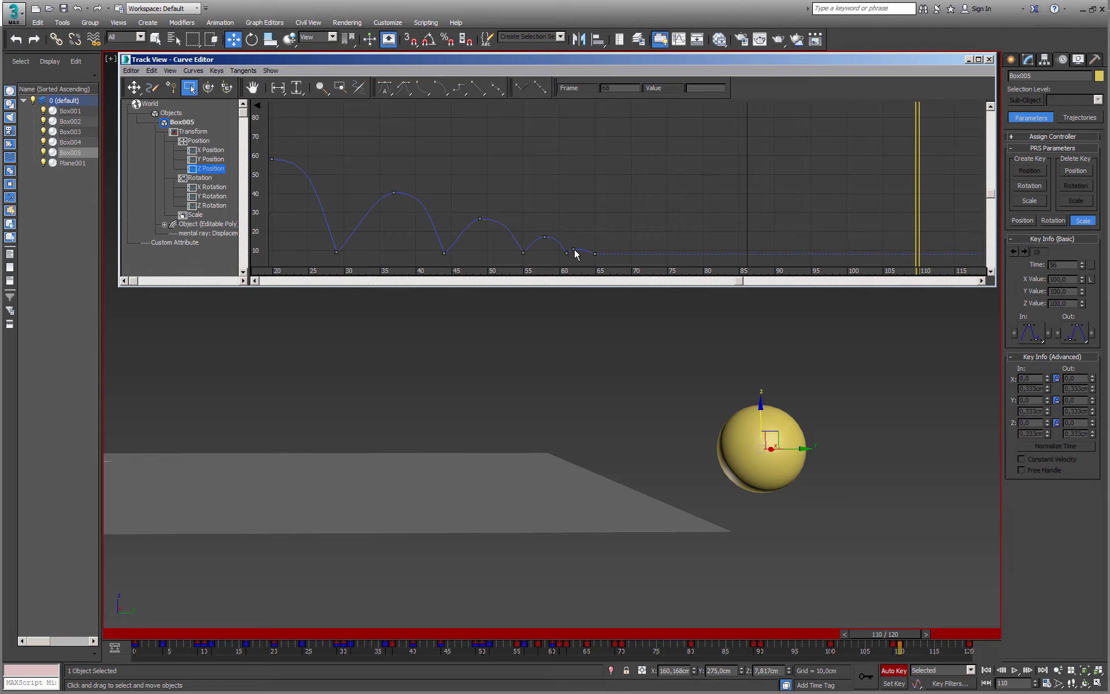
left_click(581, 248)
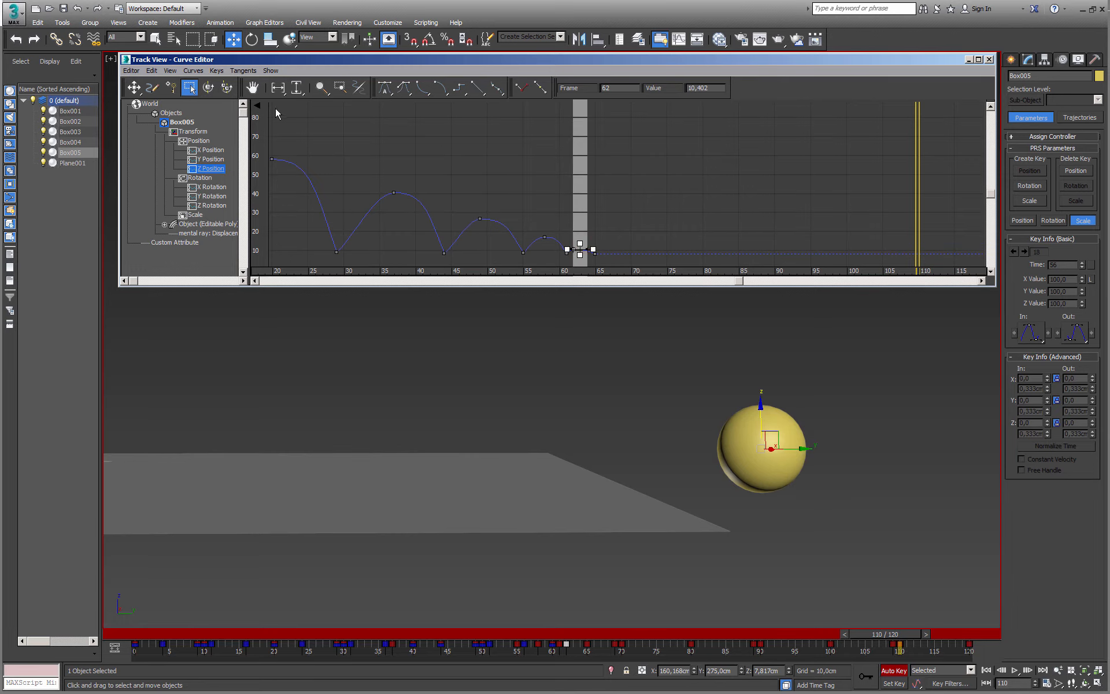
left_click(134, 88)
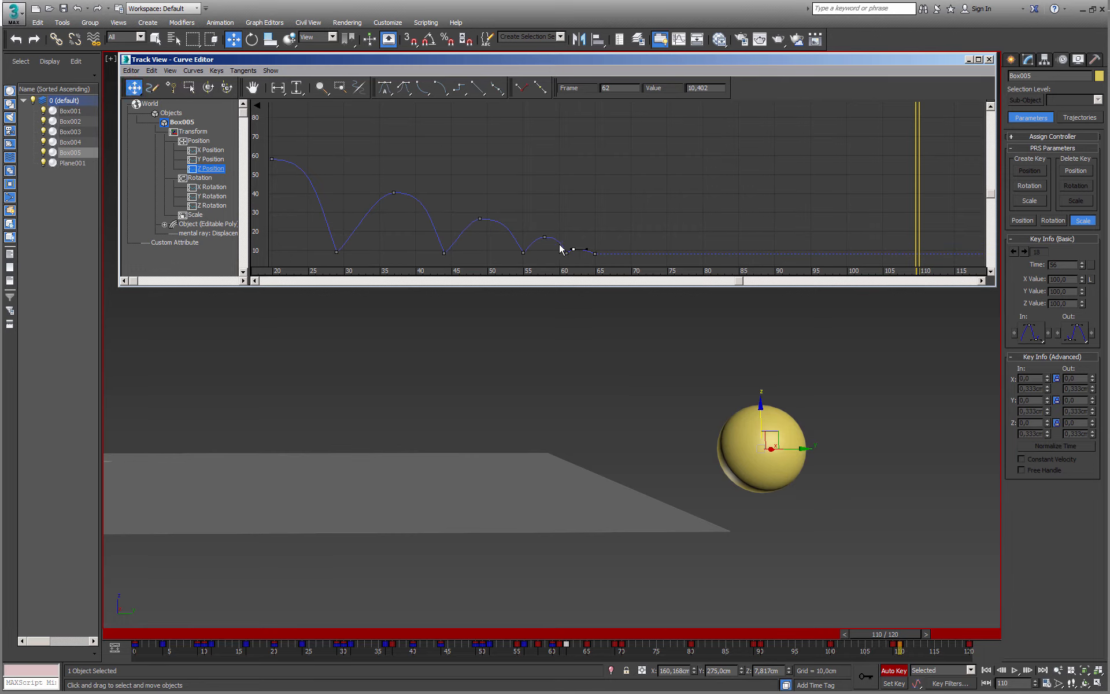
middle_click_drag(573, 248, 561, 208)
scroll(555, 179, "up", 3)
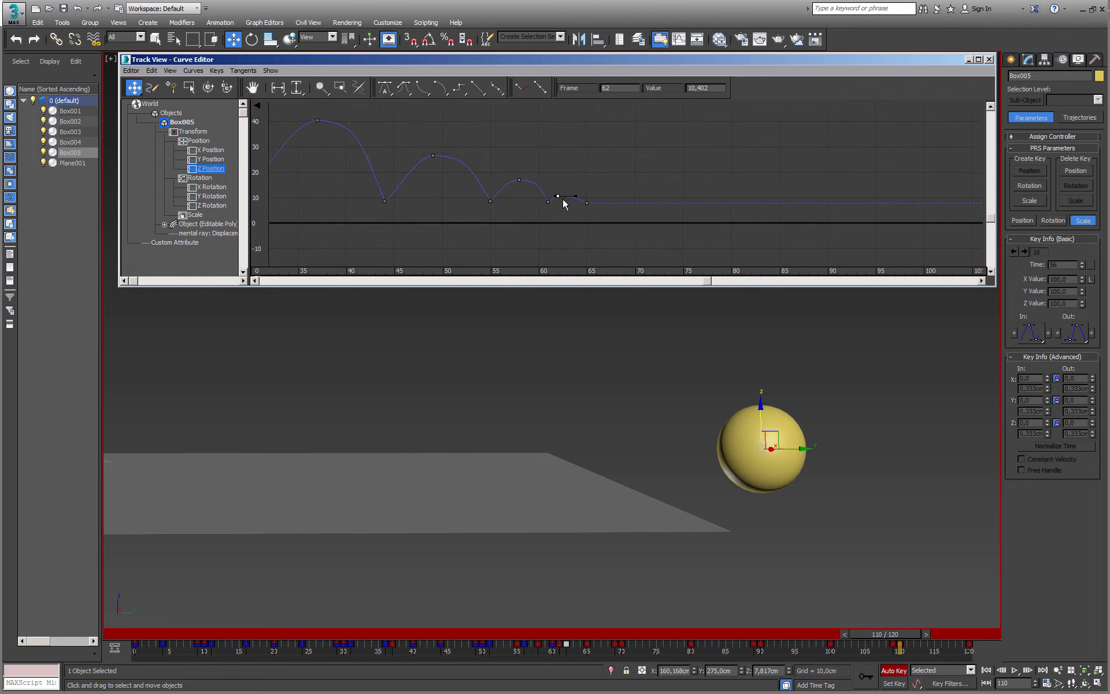
left_click_drag(559, 196, 567, 196)
middle_click_drag(433, 152, 449, 193)
left_click_drag(449, 196, 458, 196)
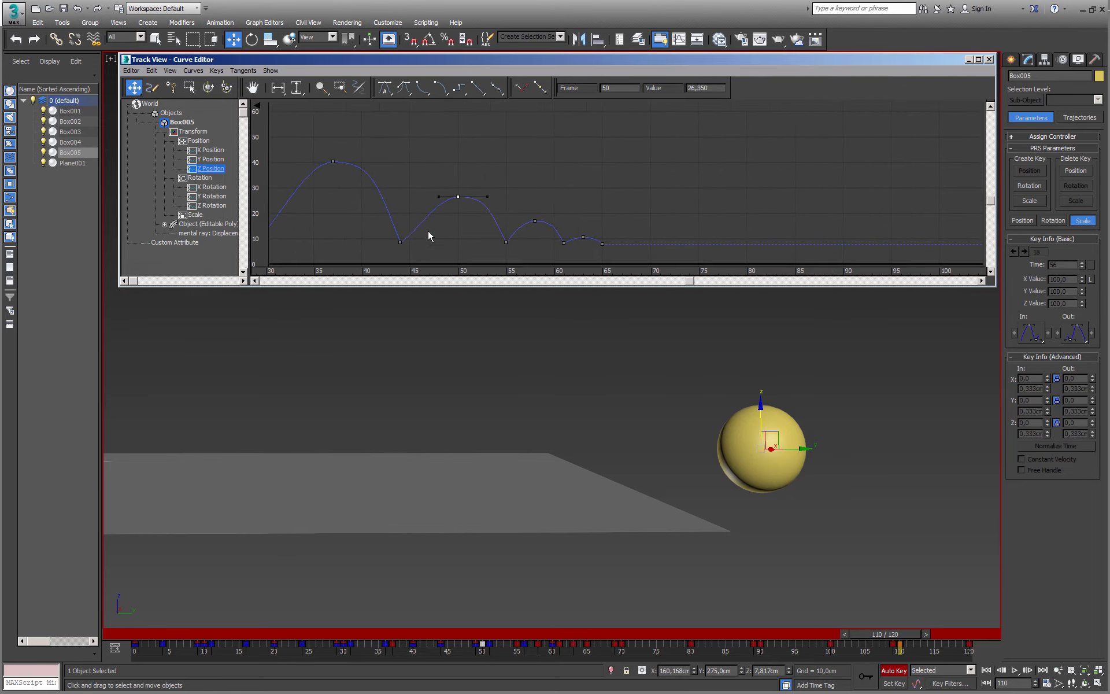
- Set the Z Position ground-contact keys at frames 29, 44, 55 and 61 to fast tangents
left_click(400, 241)
left_click(421, 89)
left_click_drag(545, 249, 572, 245)
left_click_drag(371, 248, 578, 236)
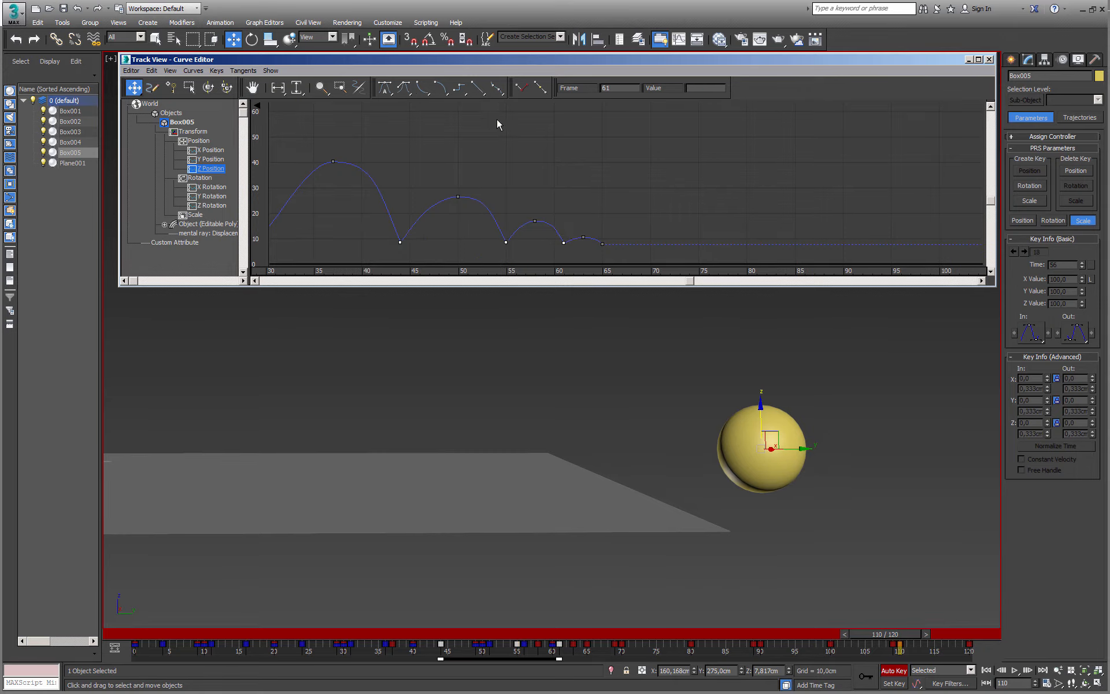
left_click(423, 87)
middle_click_drag(463, 176, 575, 180)
scroll(575, 181, "down", 1)
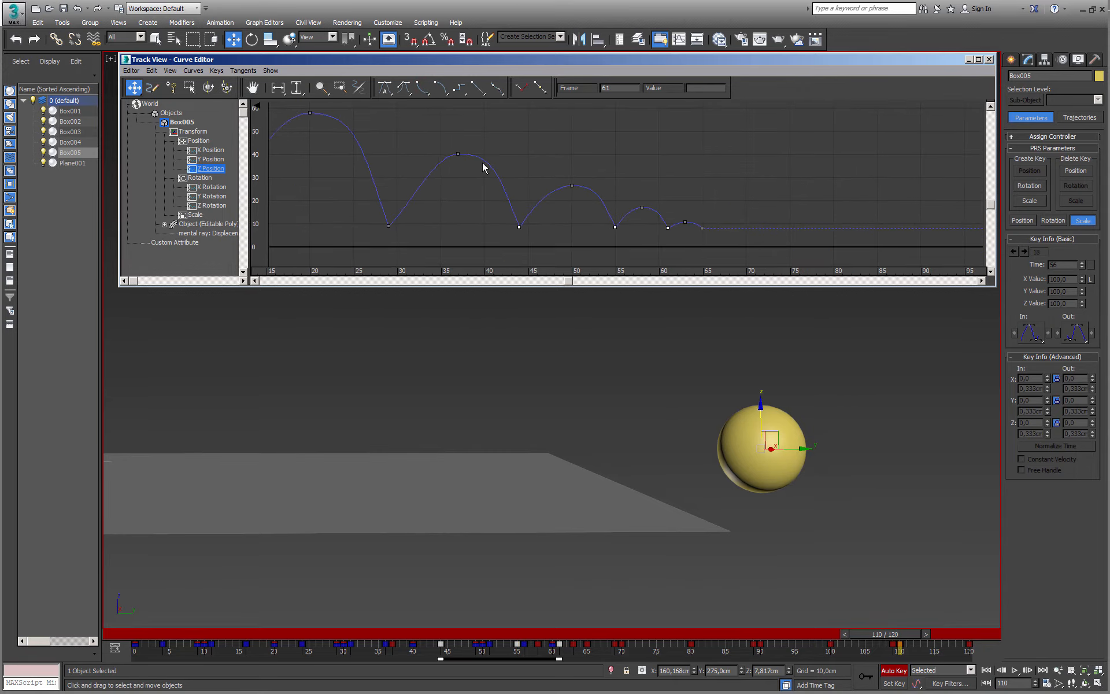
left_click_drag(421, 208, 372, 230)
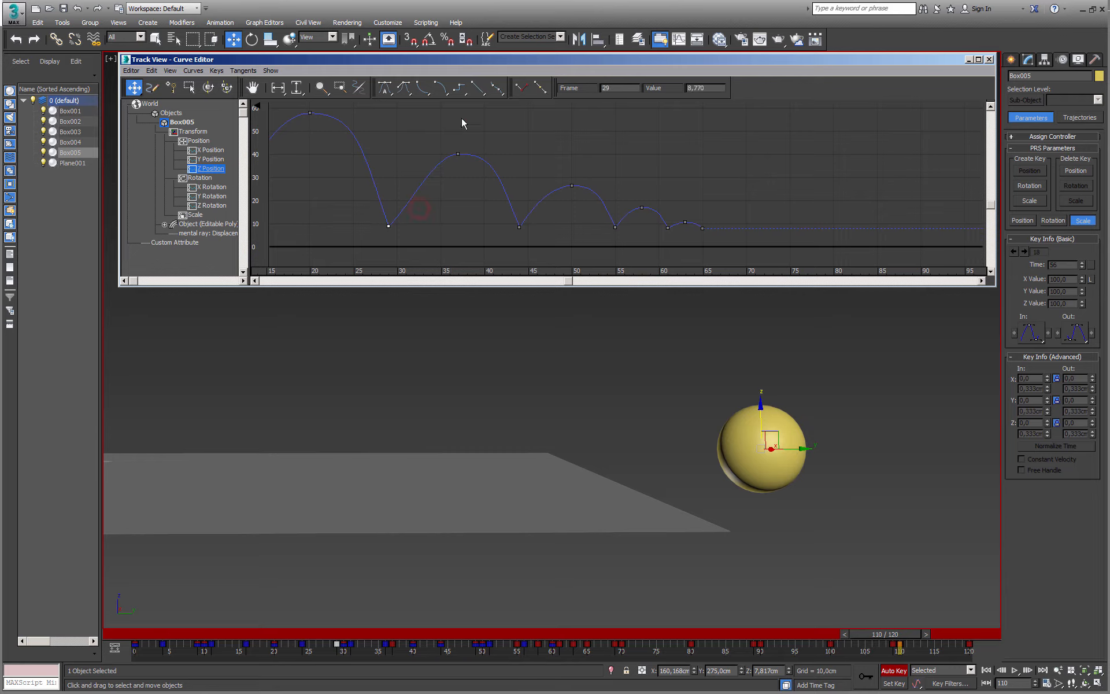
left_click(422, 89)
middle_click_drag(506, 191, 547, 190)
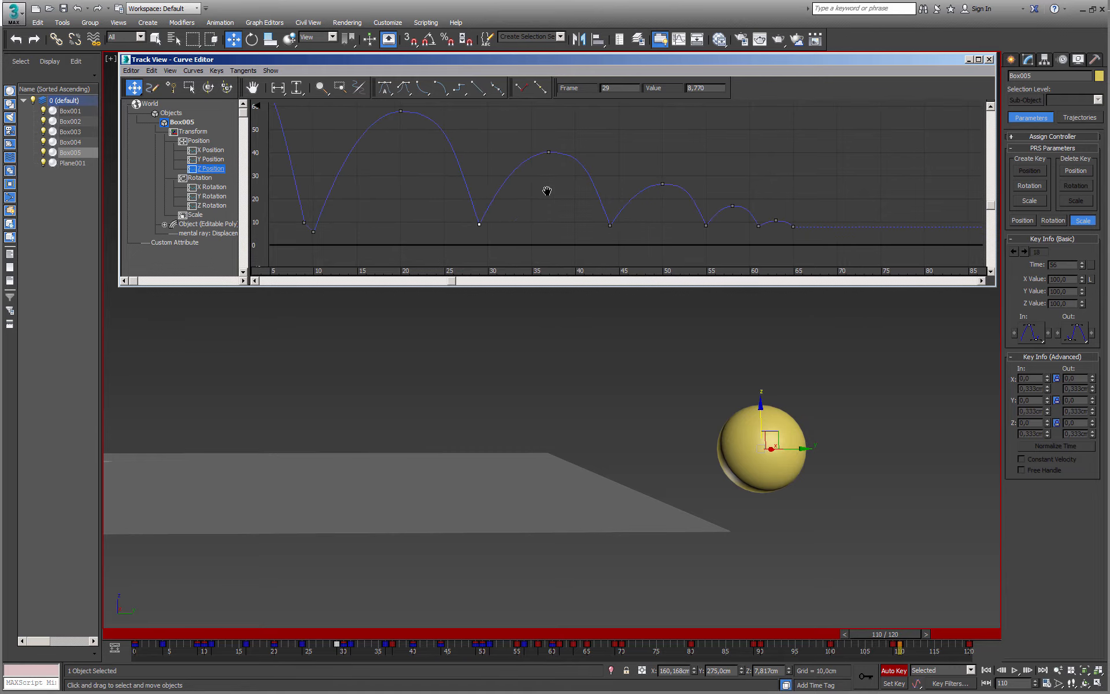
scroll(546, 190, "down", 2)
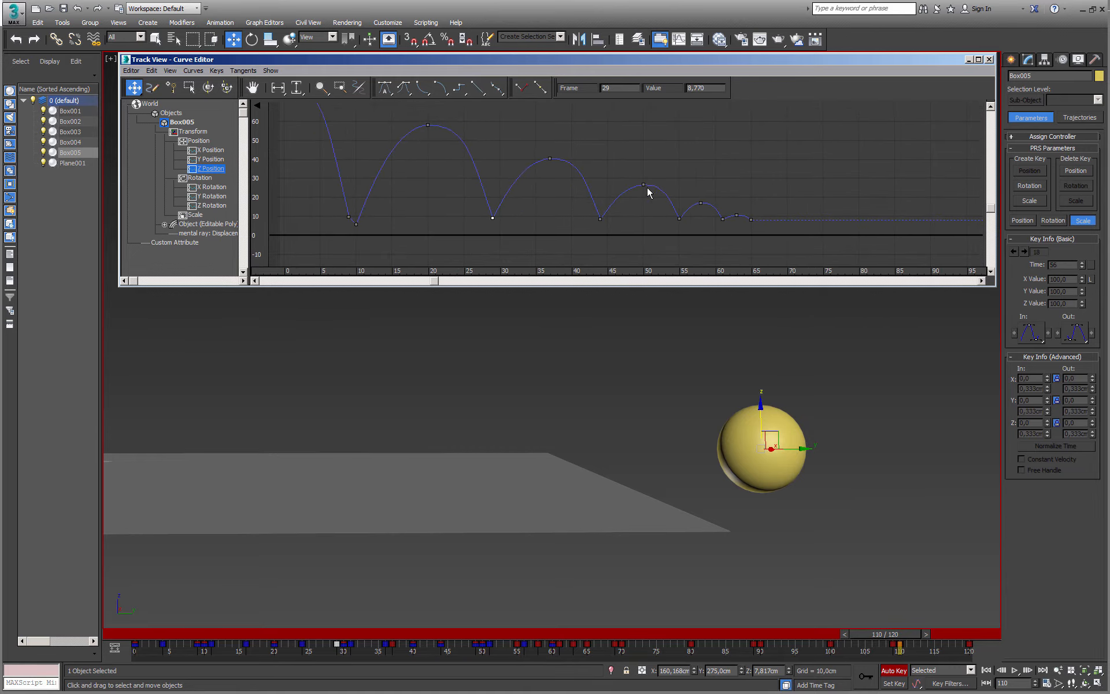
- Close the Curve Editor, play the animation from frame 0 and check the ball's contact around frame 30
left_click(990, 59)
middle_click_drag(662, 373, 744, 589, "alt")
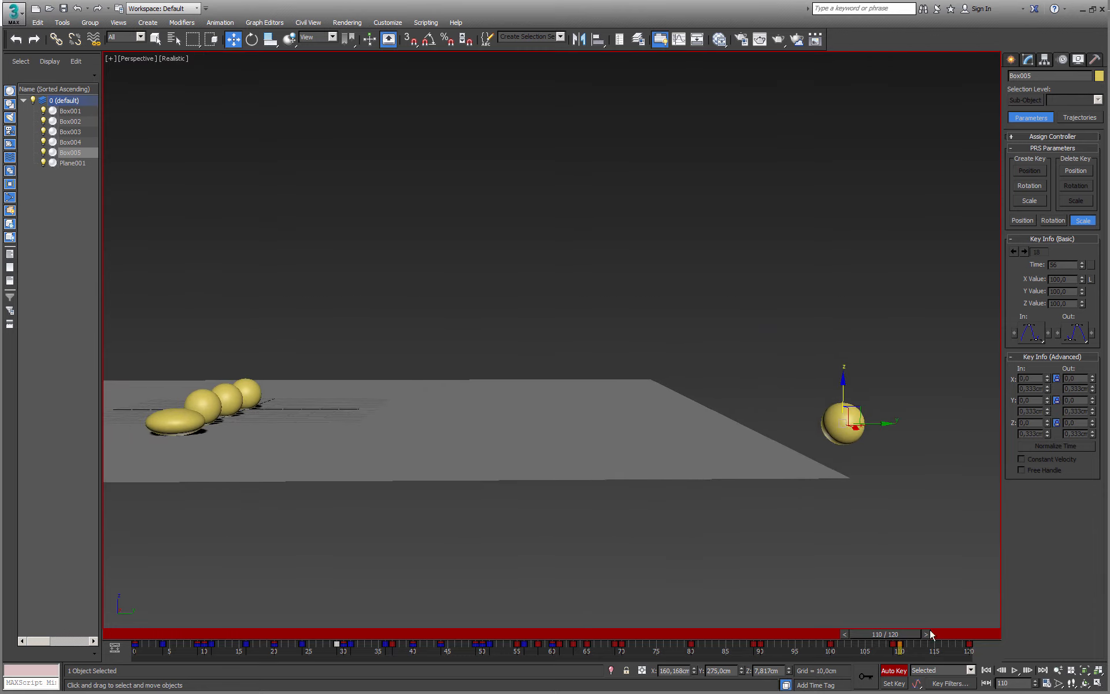
left_click_drag(892, 636, 61, 629)
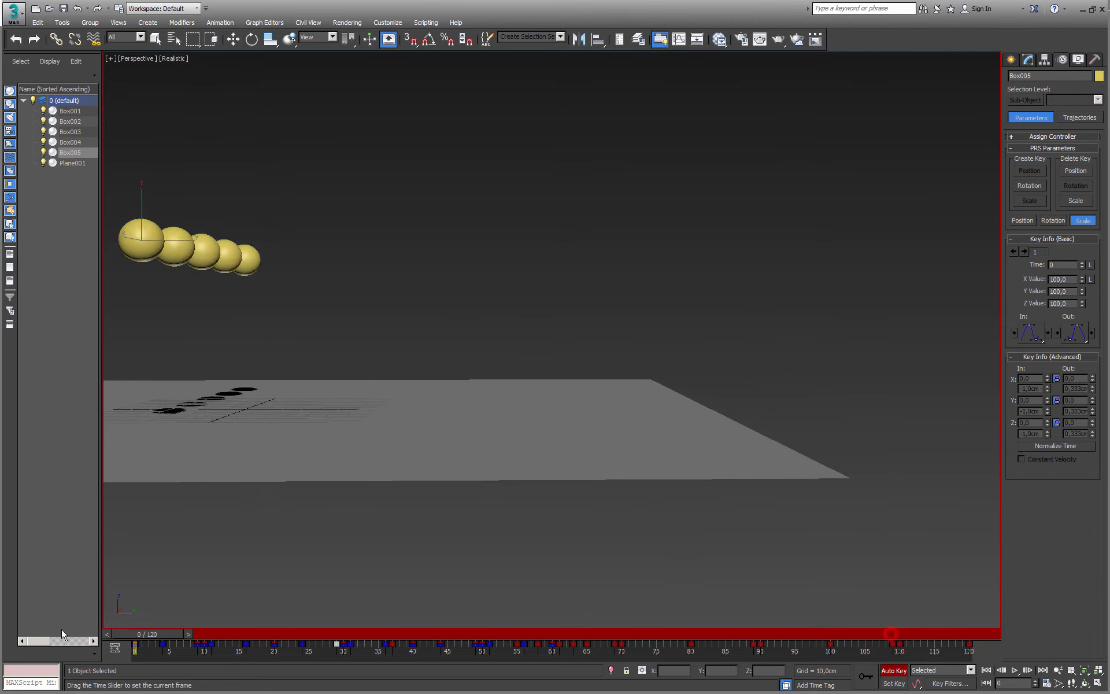
left_click(1016, 671)
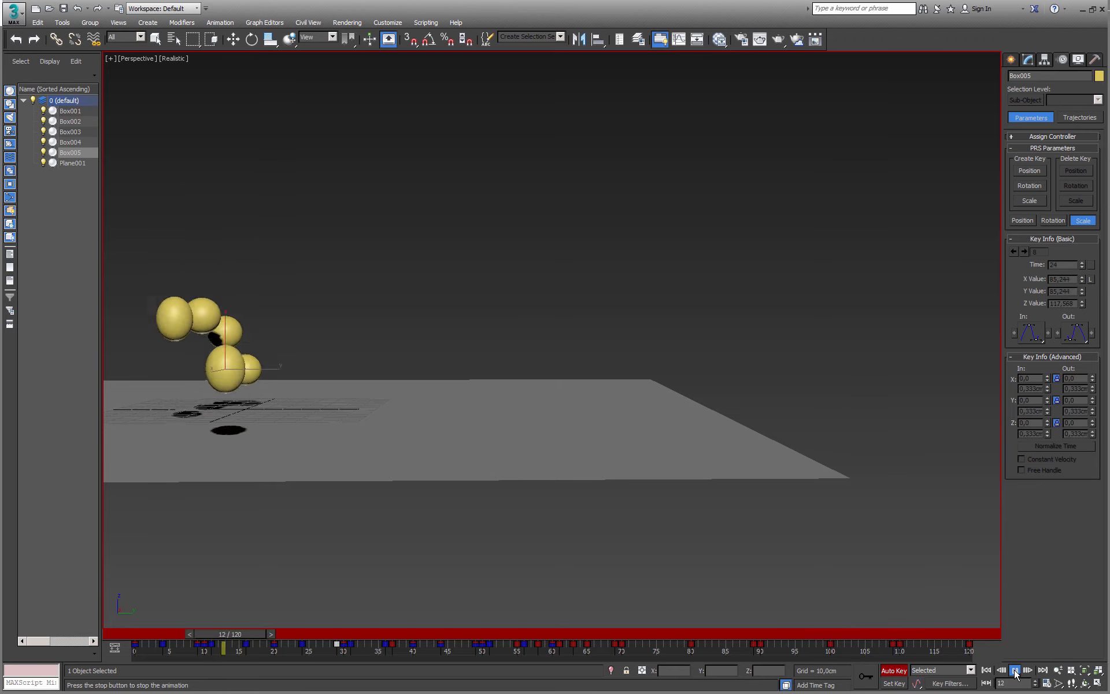
left_click(1016, 671)
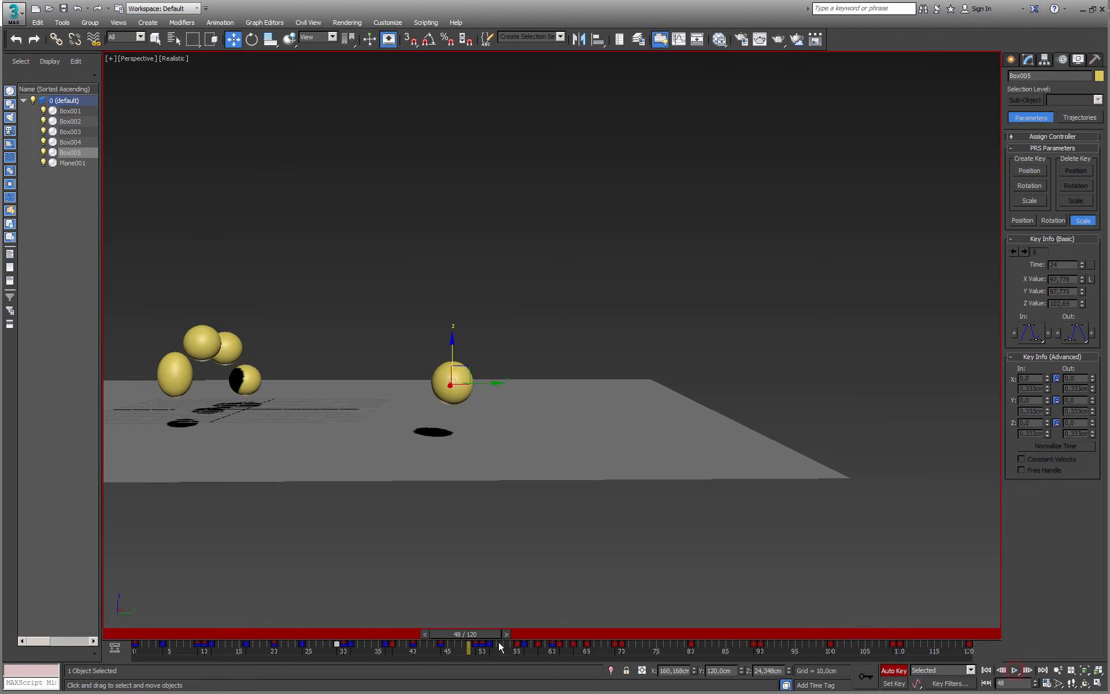
left_click_drag(478, 637, 360, 671)
key("w")
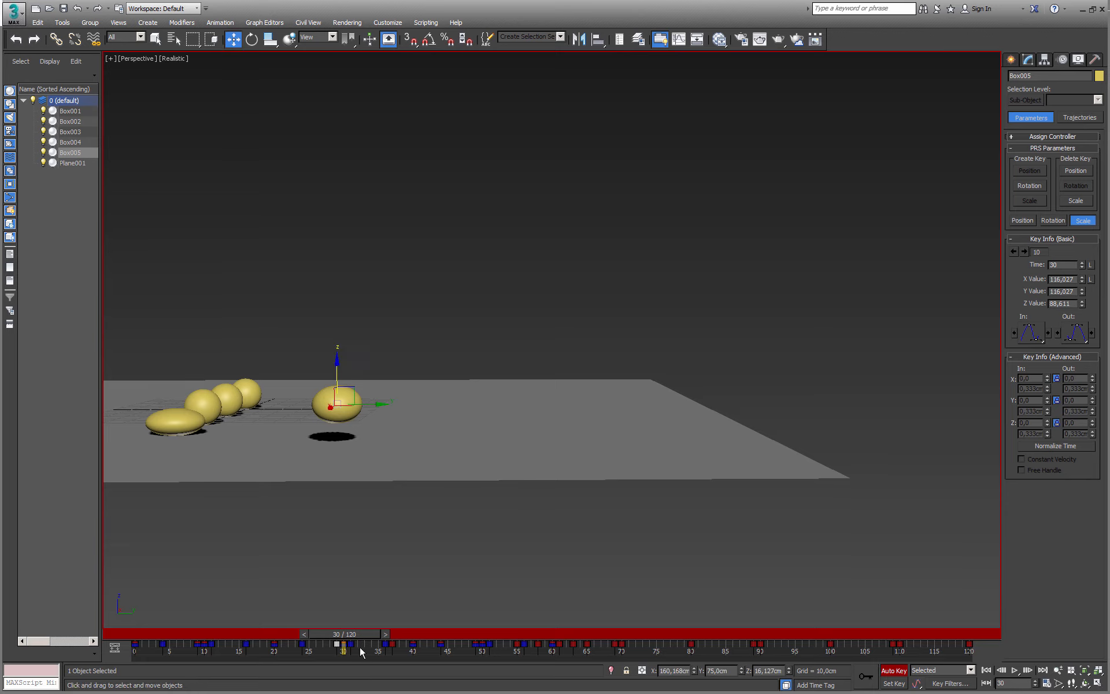
- Reopen the Curve Editor with only Box005's Z Position and Scale curves shown, and select the Scale keys after frame 20
scroll(123, 209, "up", 5)
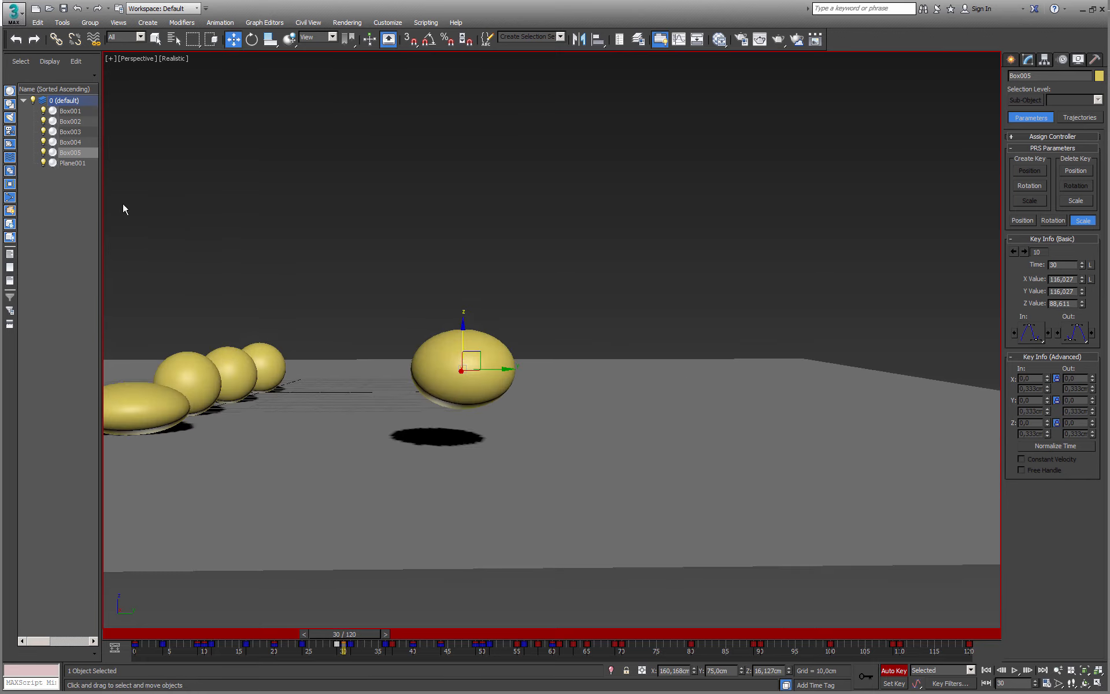
right_click(384, 311)
left_click(429, 404)
middle_click_drag(413, 223, 503, 186)
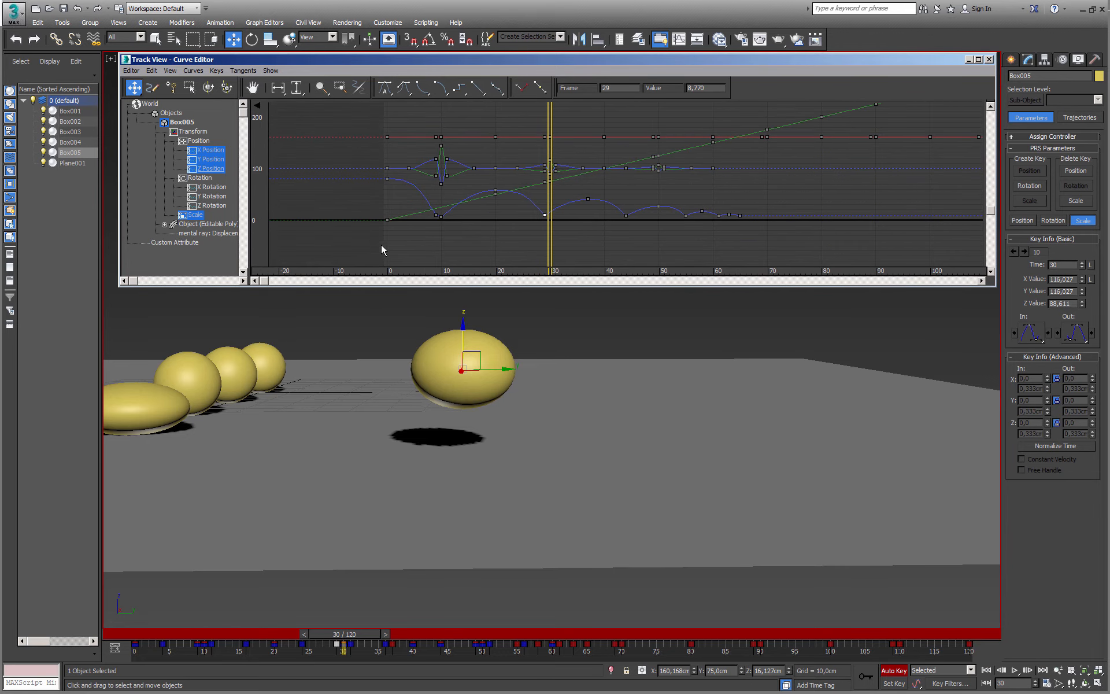
left_click(211, 168)
left_click(195, 214, "ctrl")
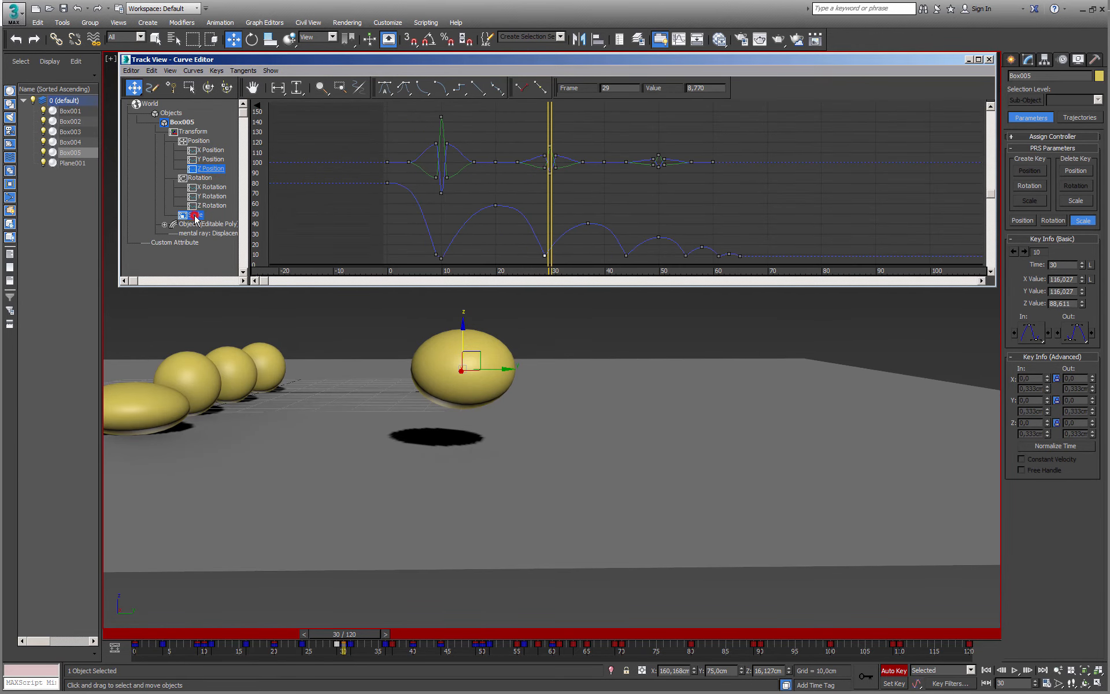
scroll(543, 169, "up", 2)
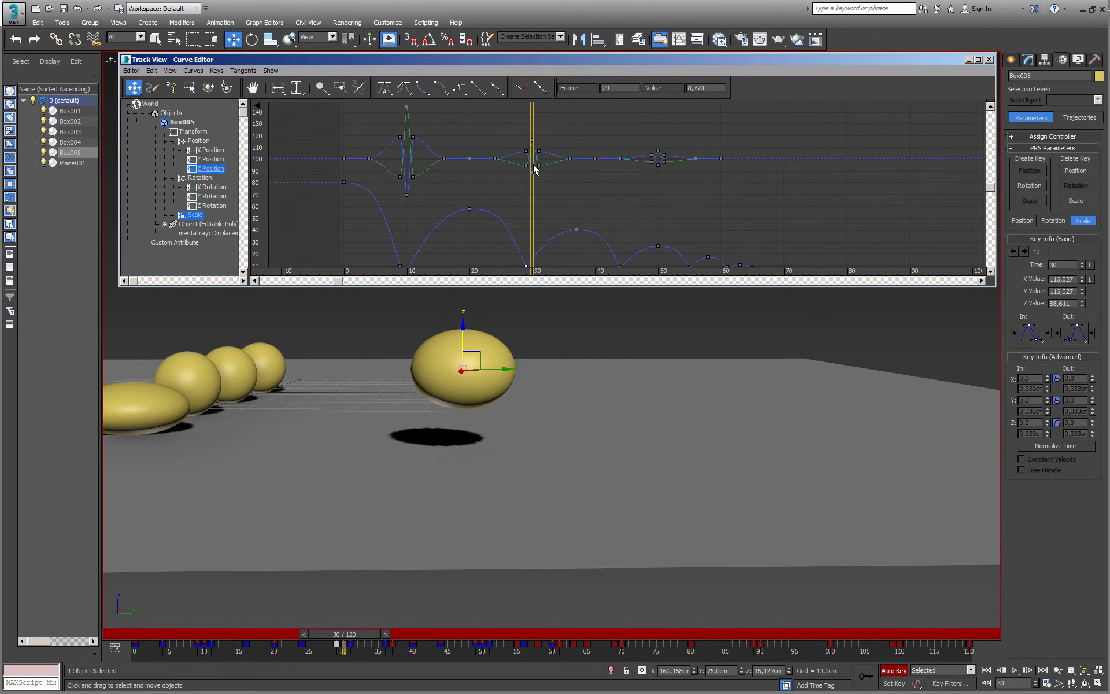
left_click_drag(759, 133, 468, 201)
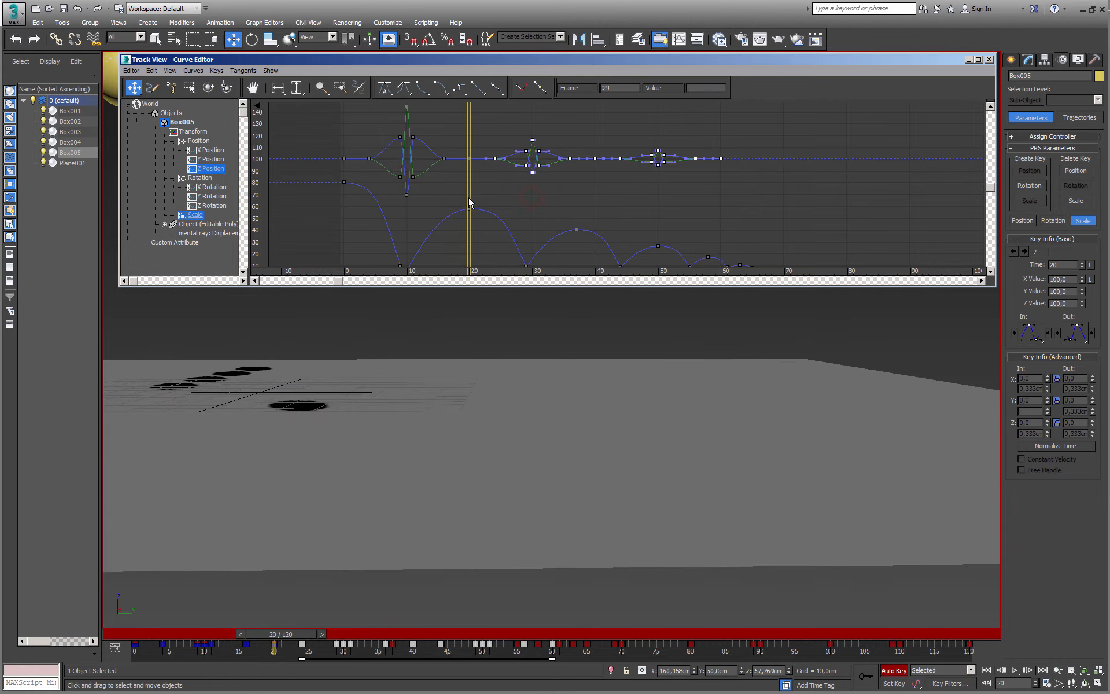
scroll(531, 186, "down", 1, "alt")
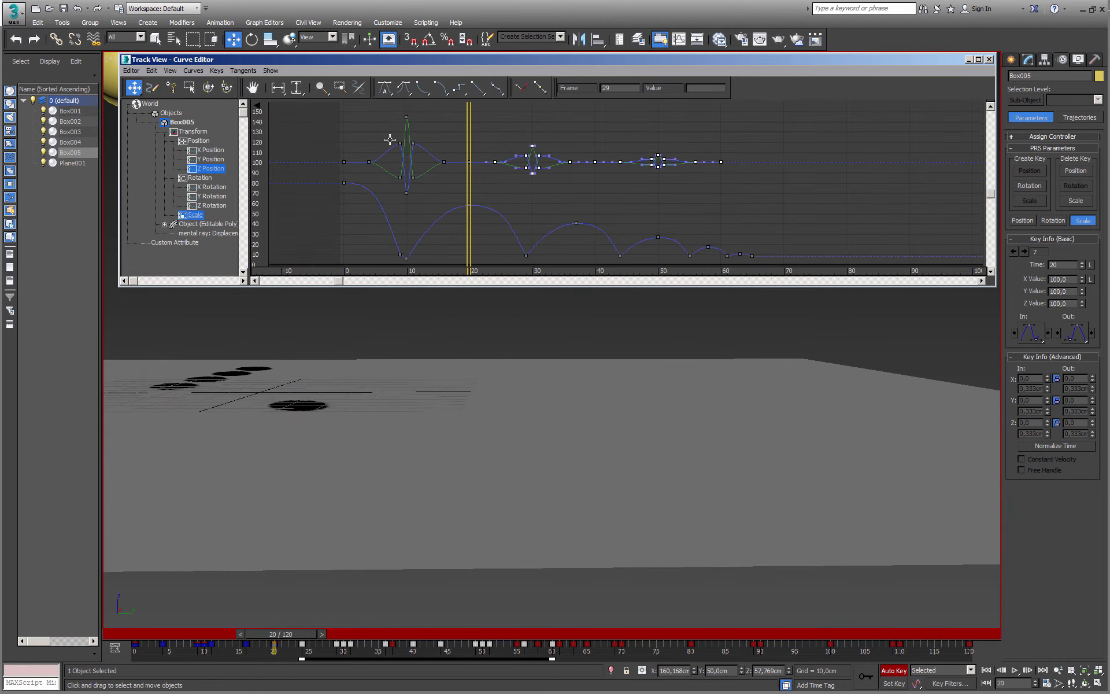
- Switch to the Dope Sheet and box-select Box005's Scale keys from about frame 9 onward, then clear the selection
left_click(132, 70)
left_click(149, 92)
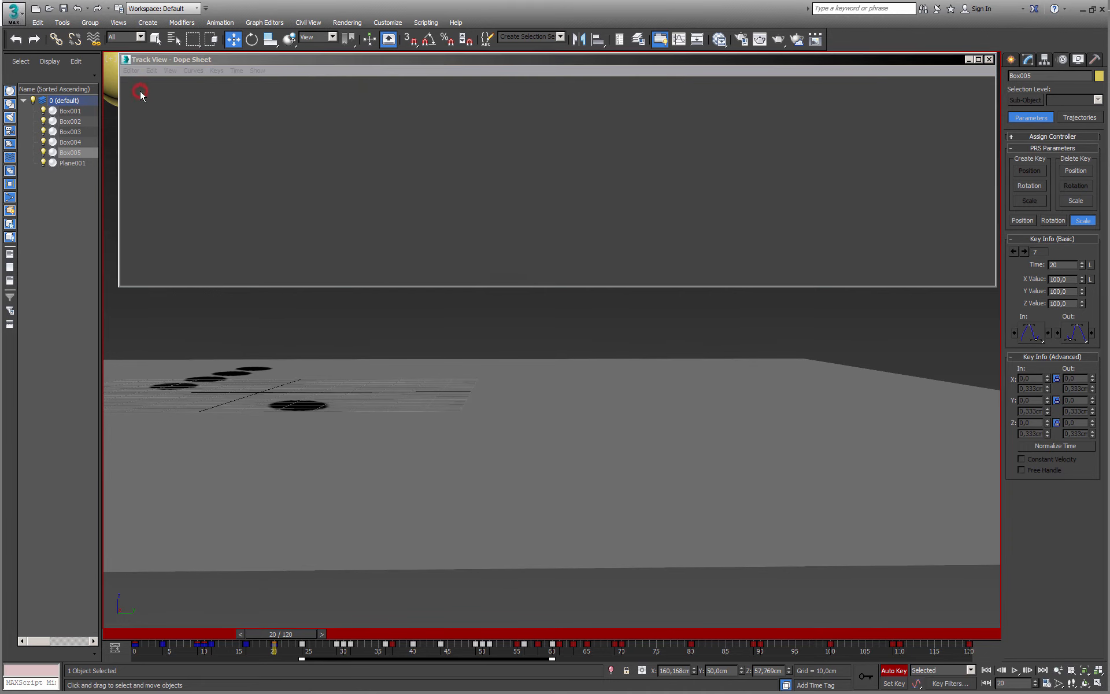
middle_click_drag(360, 199, 362, 246)
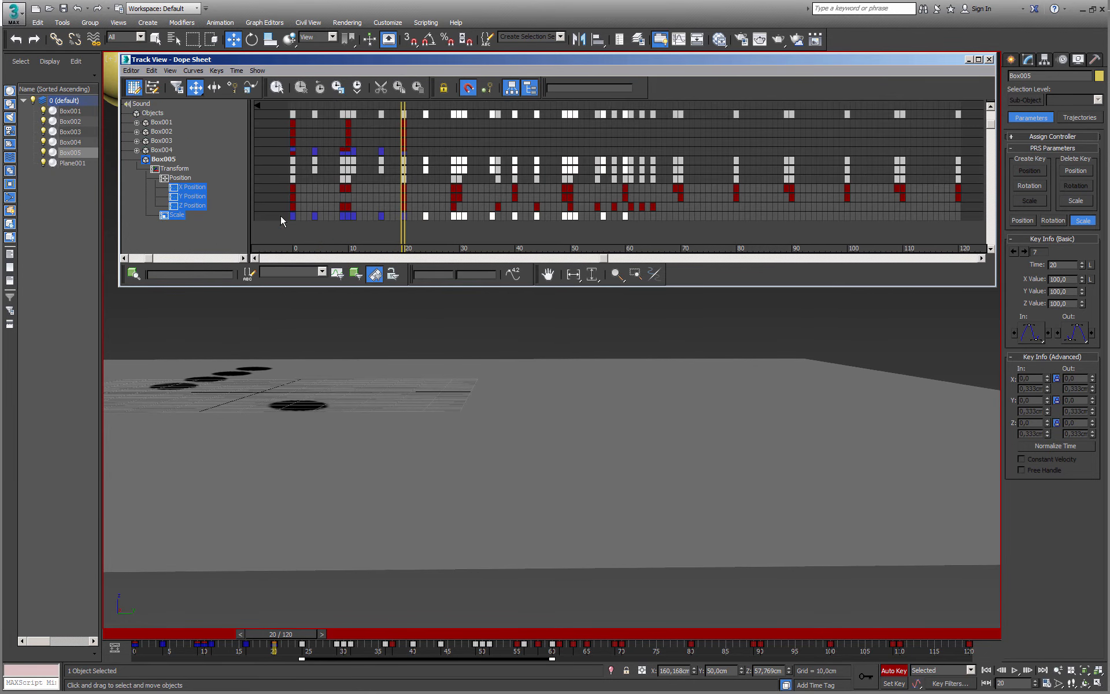
left_click(176, 215)
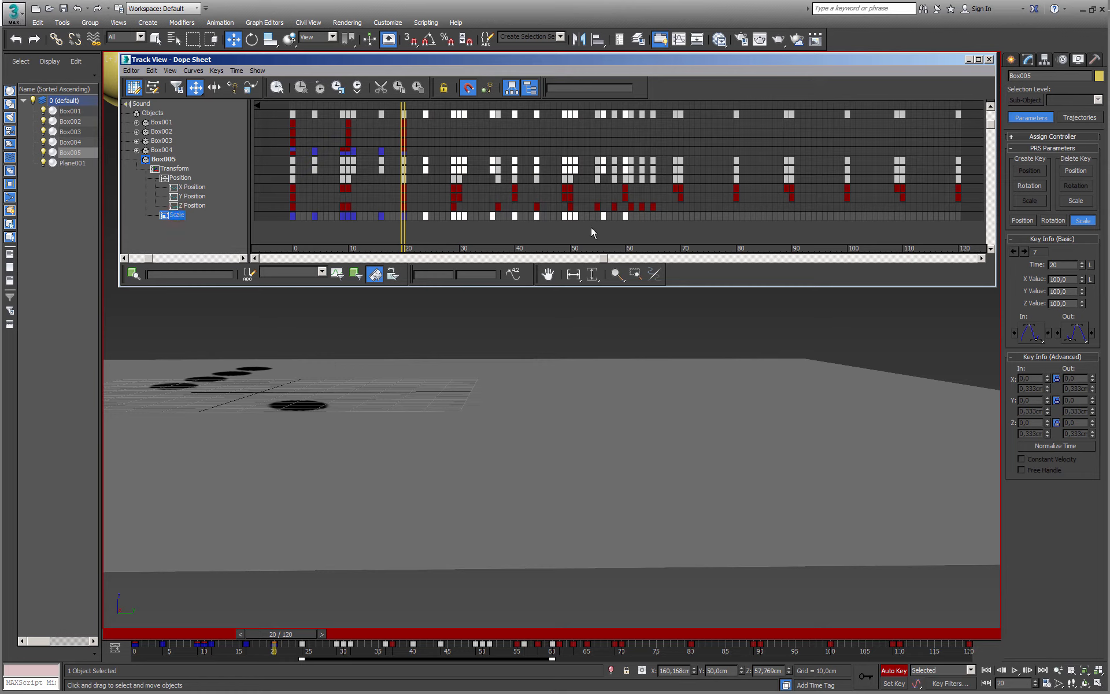
left_click_drag(650, 214, 448, 222)
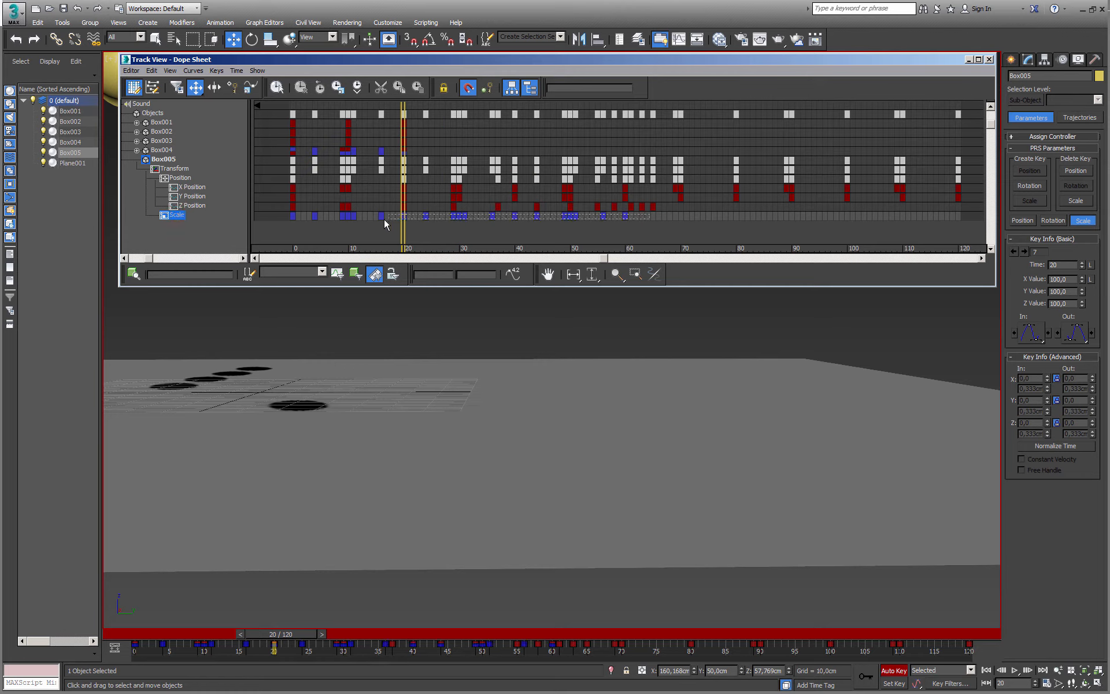
left_click_drag(338, 220, 338, 220)
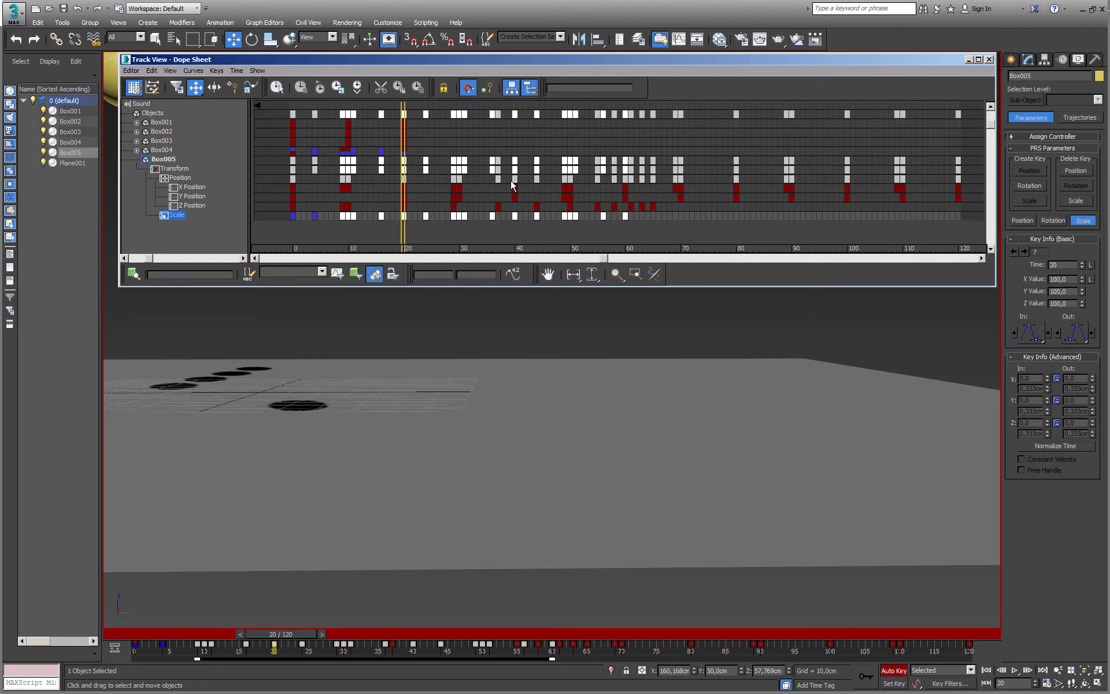
left_click(646, 216)
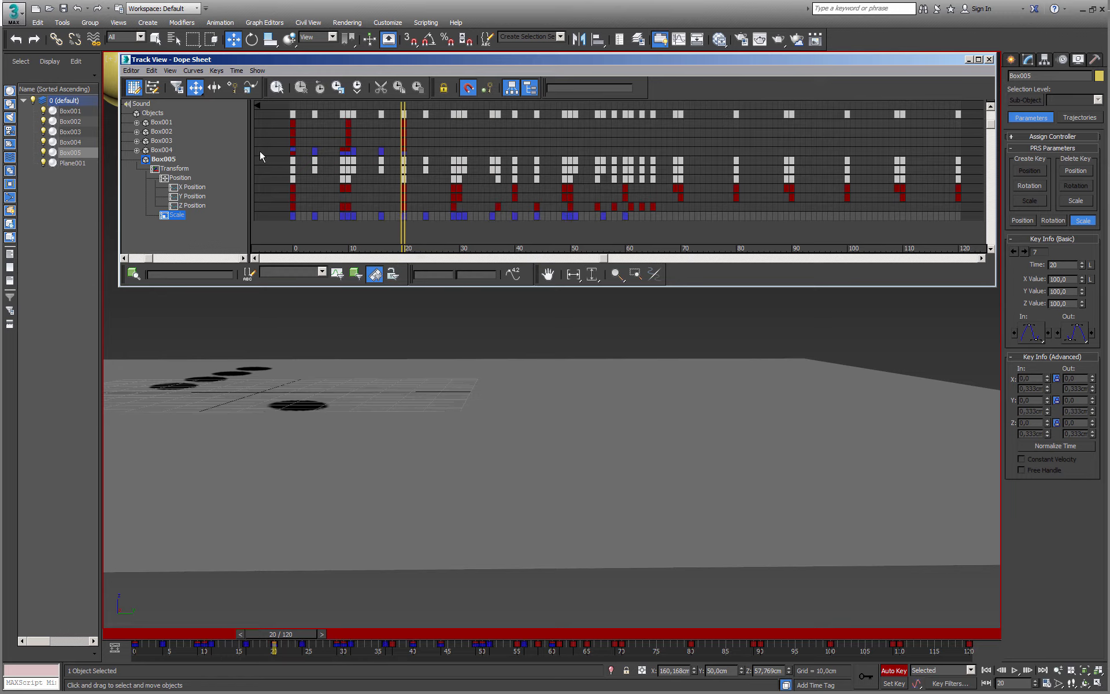
- Shift the Scale keys from frame 29 onward one frame earlier, and move the following squash group to frames 43 to 45
left_click(191, 205)
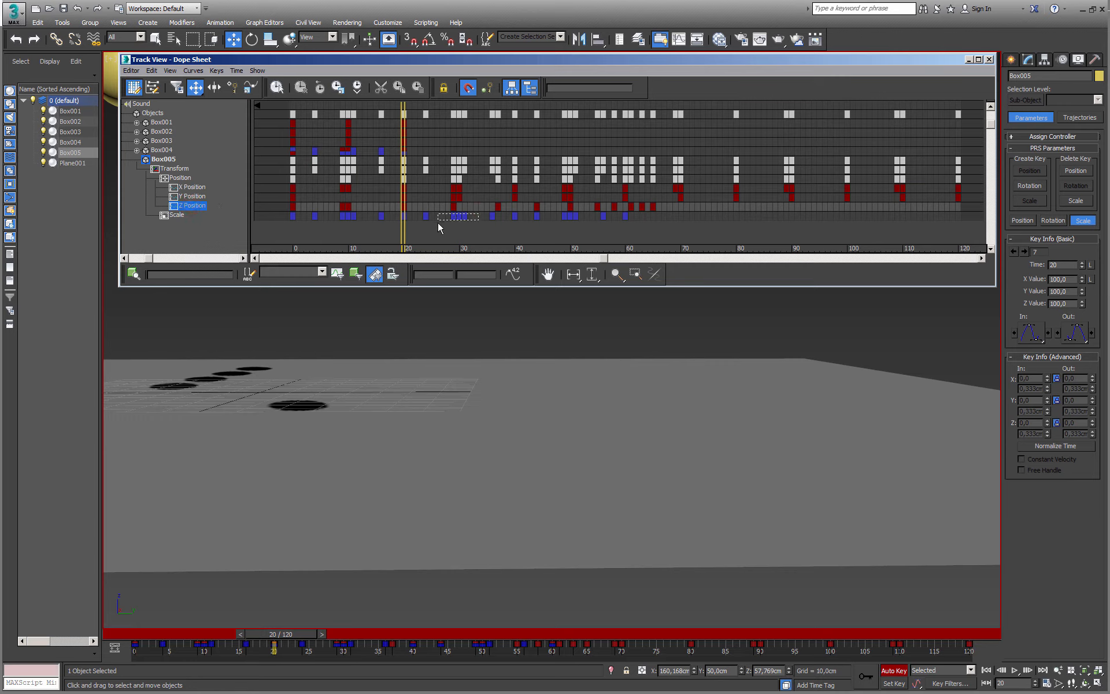
left_click_drag(438, 222, 438, 222)
left_click_drag(448, 217, 635, 222)
left_click_drag(464, 217, 460, 220)
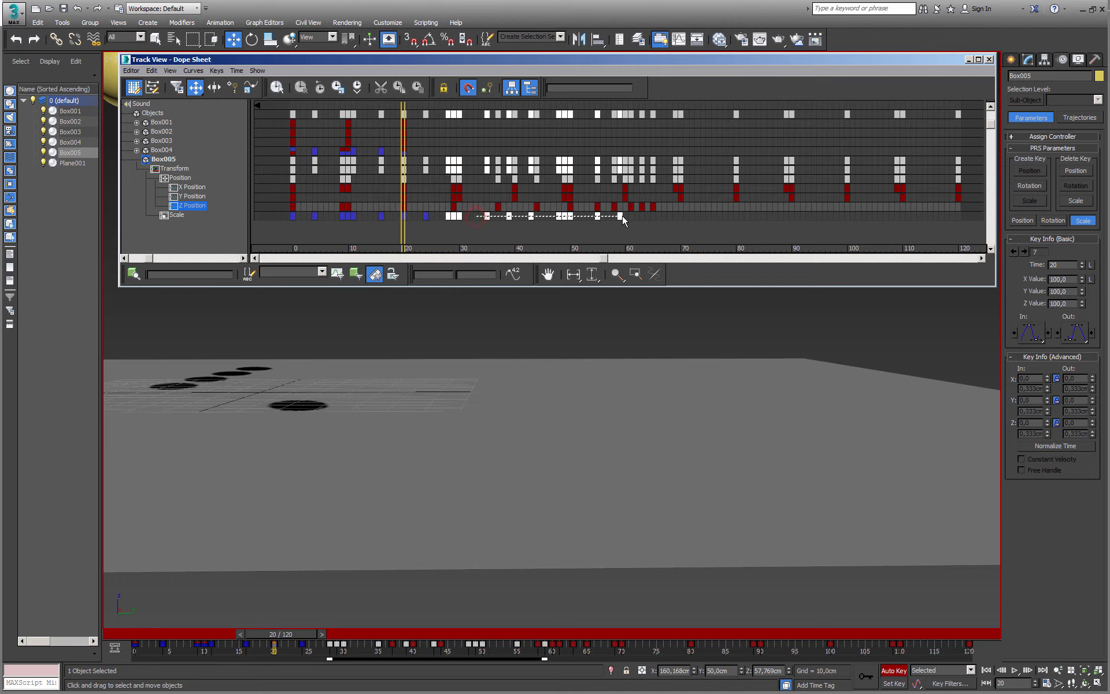
left_click_drag(622, 215, 543, 220)
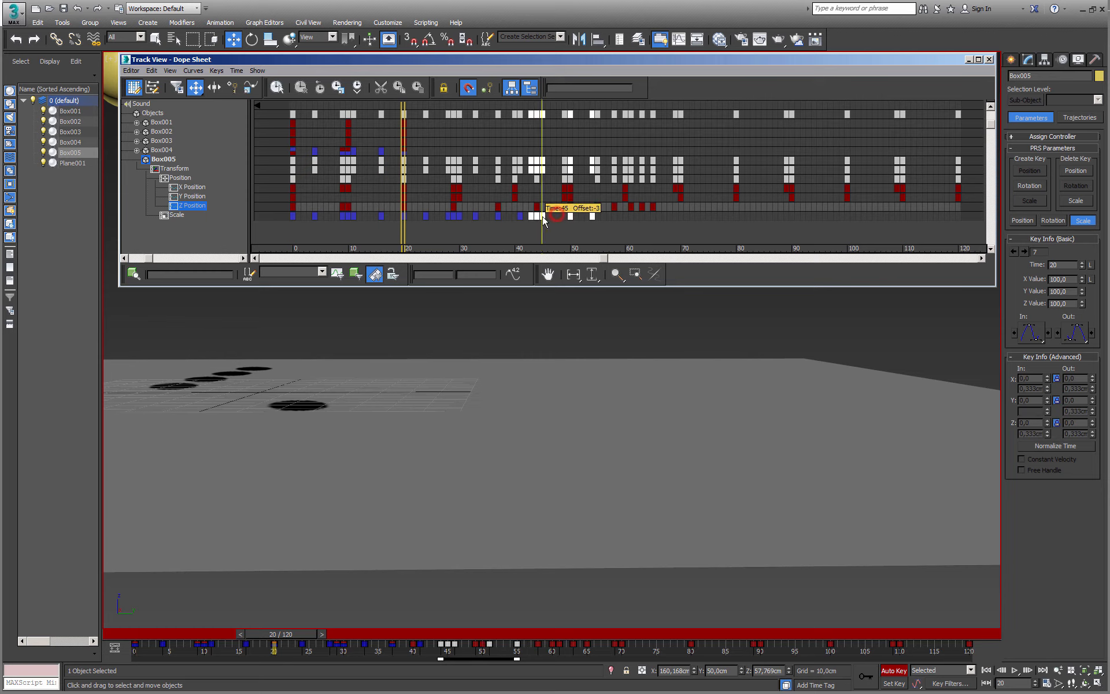
- Lower the squashed fifth ball along Z onto the ground at frame 29
middle_click_drag(421, 439, 459, 500, "alt")
left_click_drag(302, 635, 227, 658)
key("w")
middle_click_drag(341, 540, 355, 509, "alt")
scroll(353, 517, "up", 2)
left_click_drag(213, 636, 355, 646)
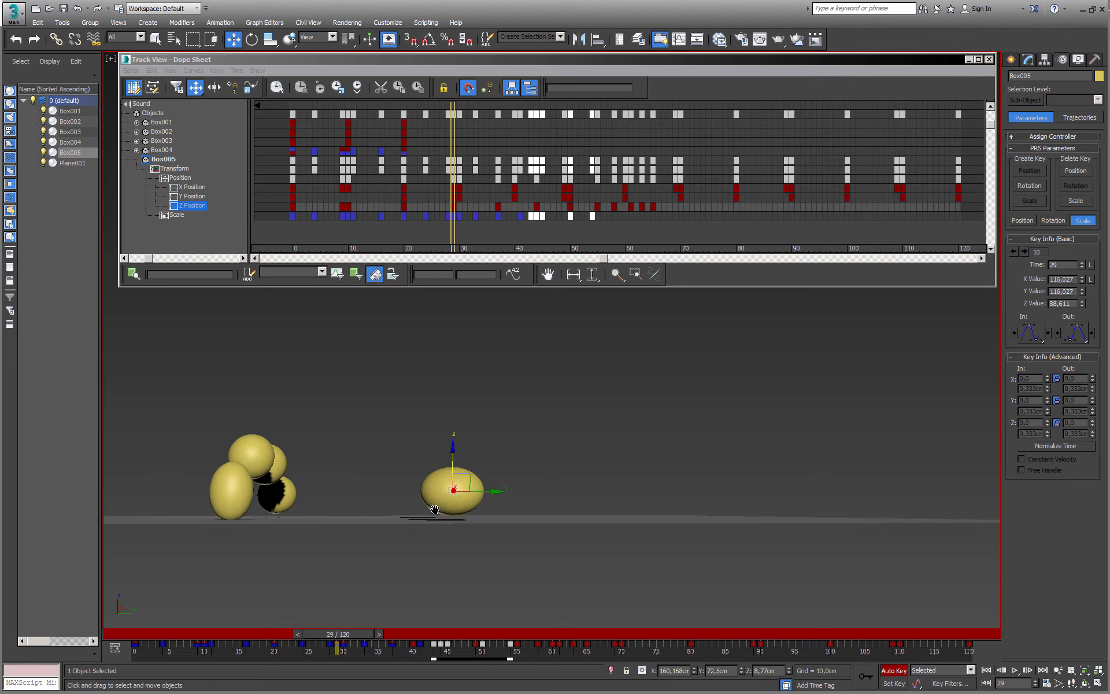
scroll(435, 509, "up", 3)
left_click_drag(469, 439, 466, 449)
- At frame 28, lower the stretched ball about 9.9 cm along Z onto the ground
mouse_move(345, 637)
left_mouse_down()
mouse_move(305, 641)
mouse_move(344, 644)
left_mouse_up()
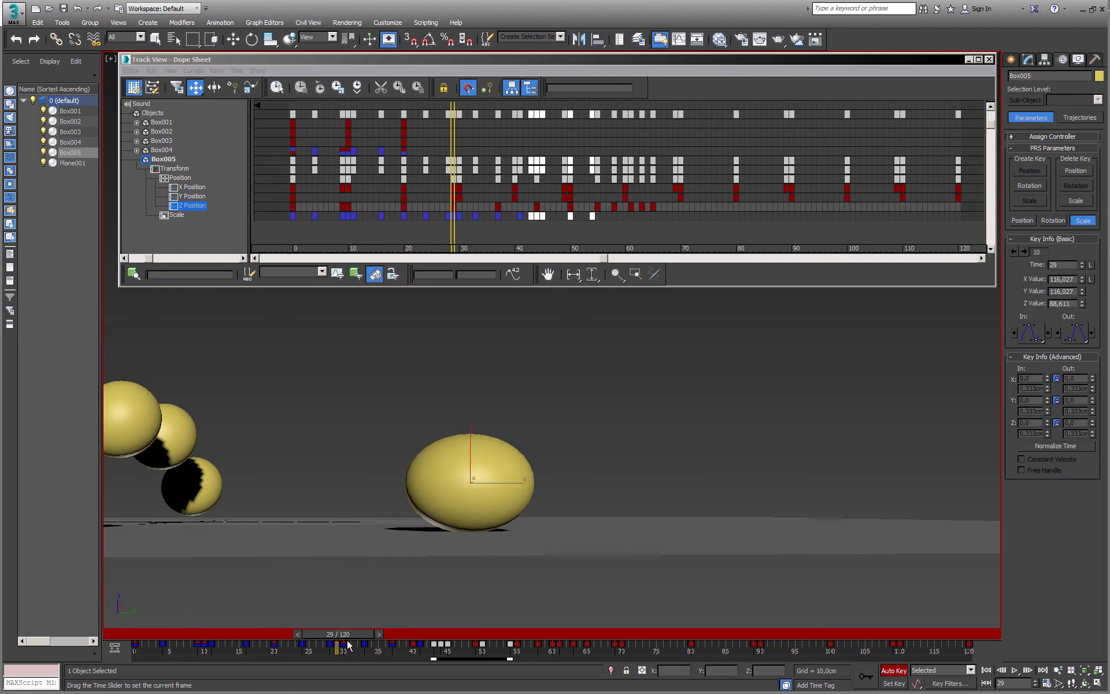
key("w")
left_click_drag(458, 365, 458, 433)
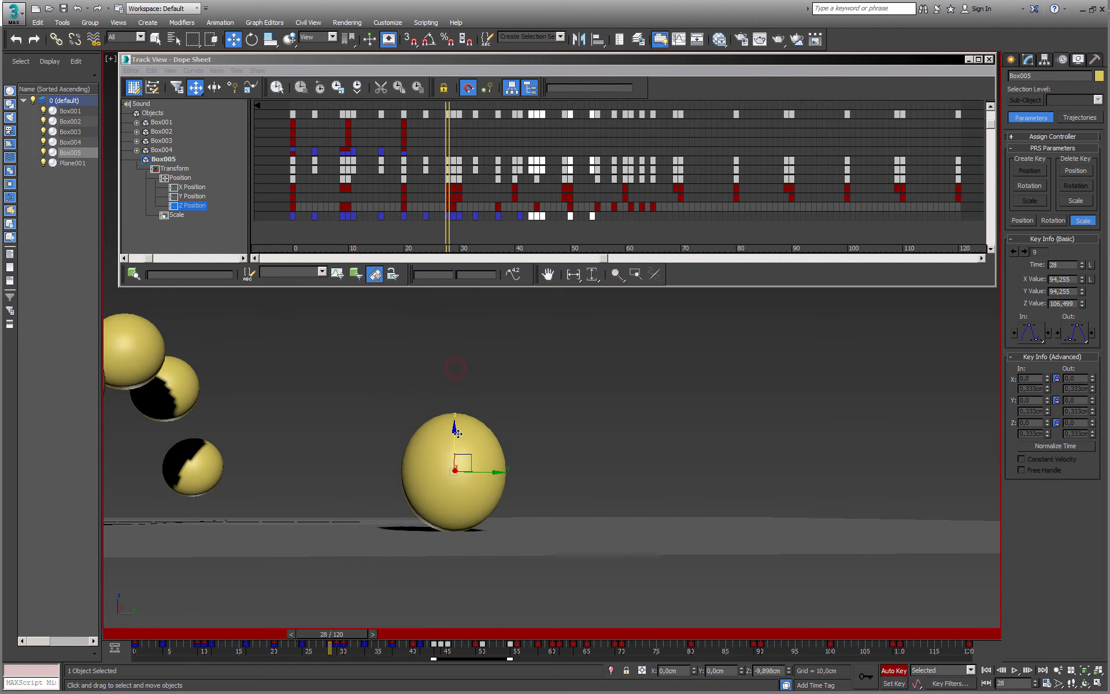
- Go to frame 0 and enable the Trajectory display property for the fifth ball, Box005
left_click_drag(342, 634, 150, 629)
middle_click_drag(492, 429, 340, 381, "alt")
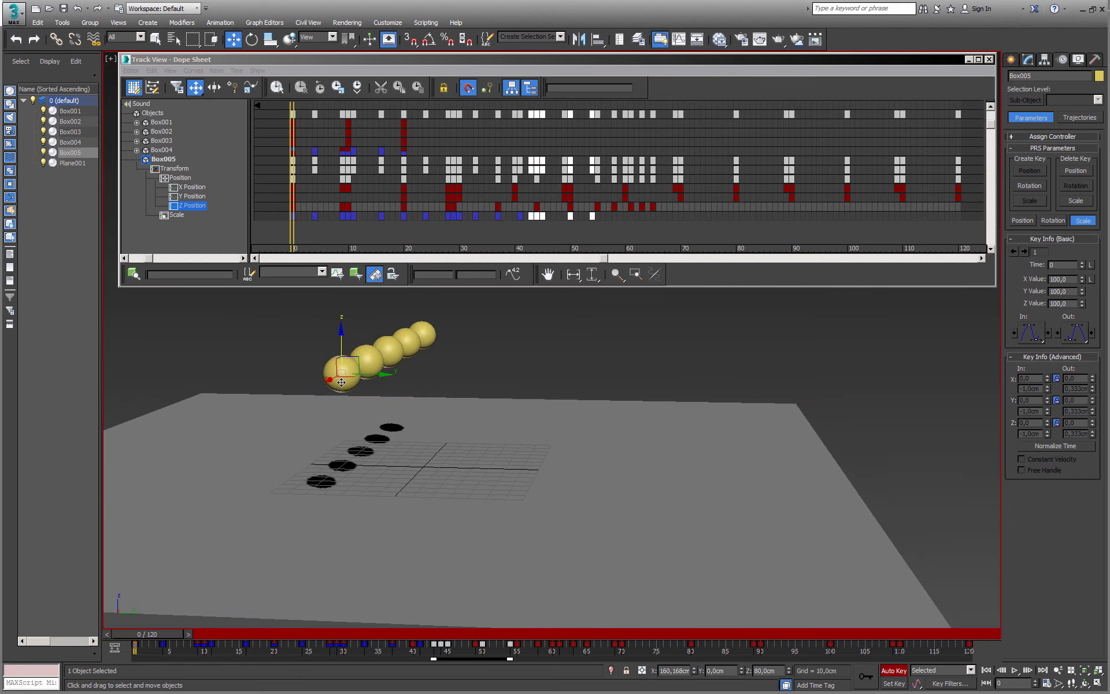
right_click(340, 380)
left_click(382, 458)
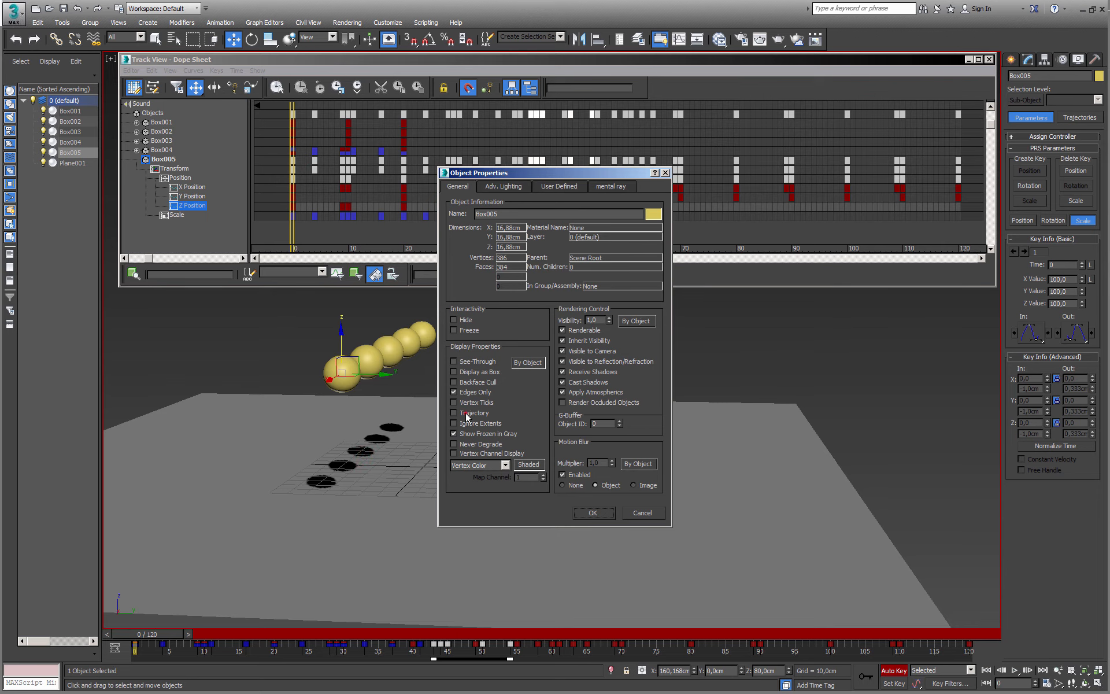
left_click(602, 514)
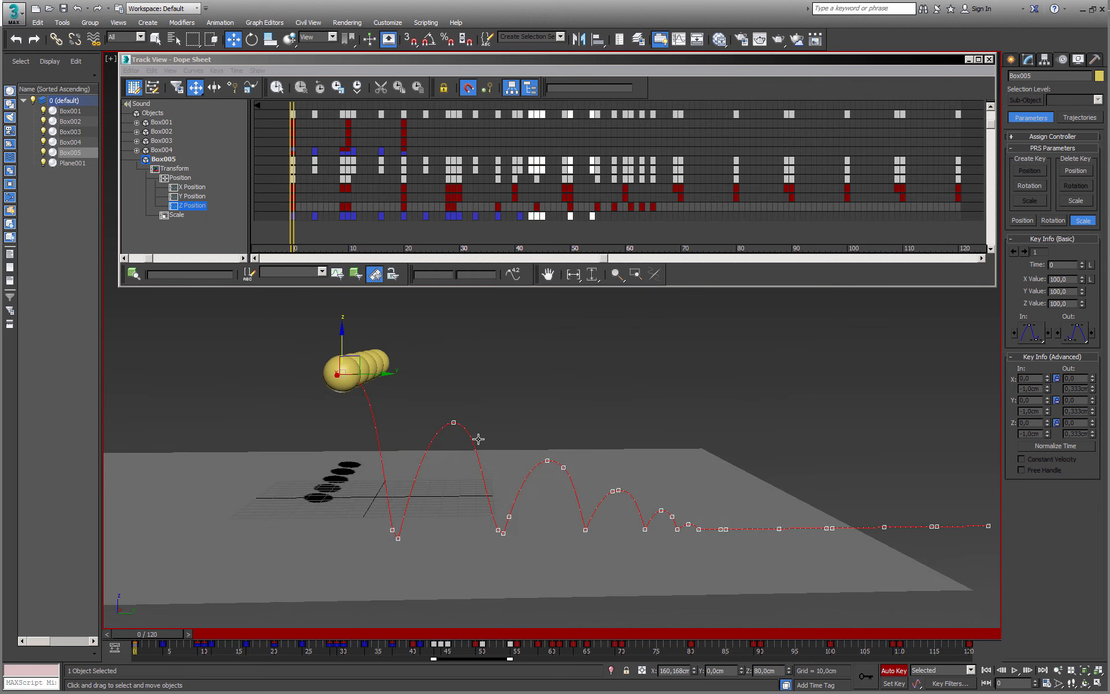
- Close the Dope Sheet window and maximize the Left view
key("alt+w")
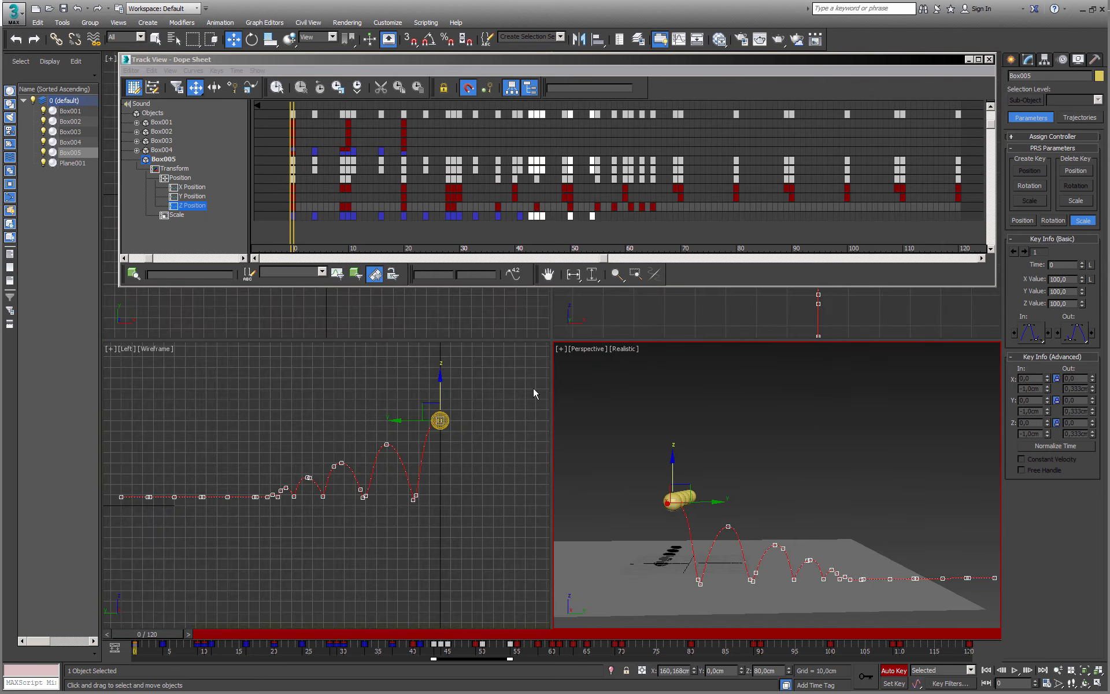
left_click(989, 59)
right_click(428, 450)
key("alt+w")
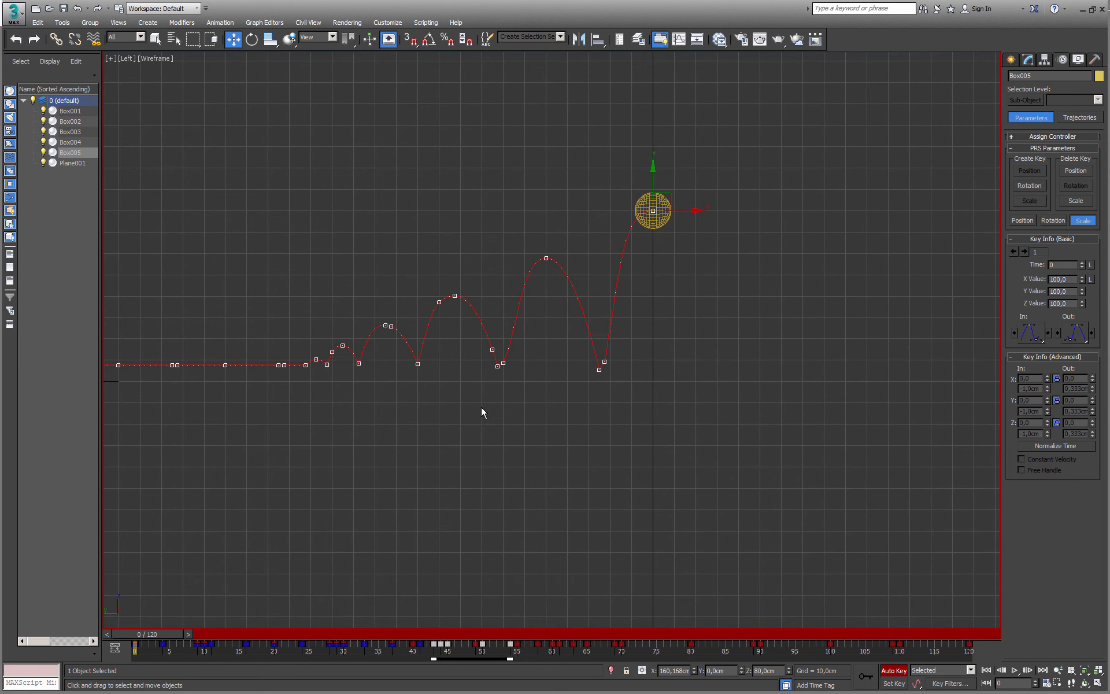
- At frame 9, rotate the stretched fifth ball about 8.5 degrees around X to align it with its falling trajectory
scroll(482, 407, "up", 4)
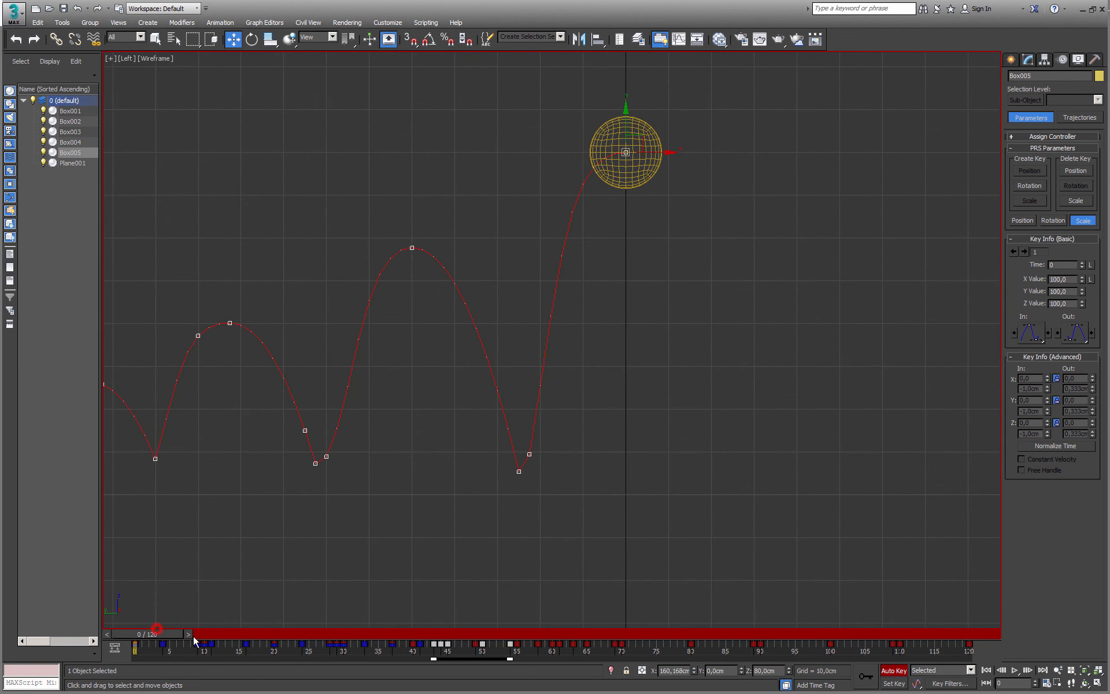
left_click_drag(172, 633, 217, 642)
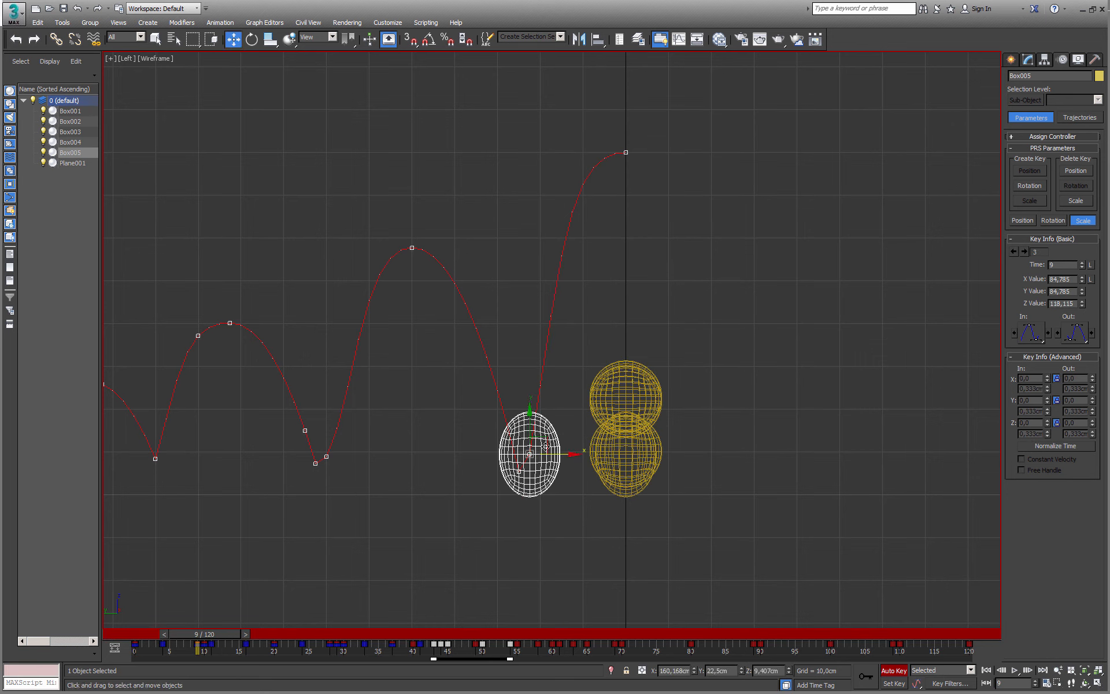
scroll(545, 447, "up", 5)
key("e")
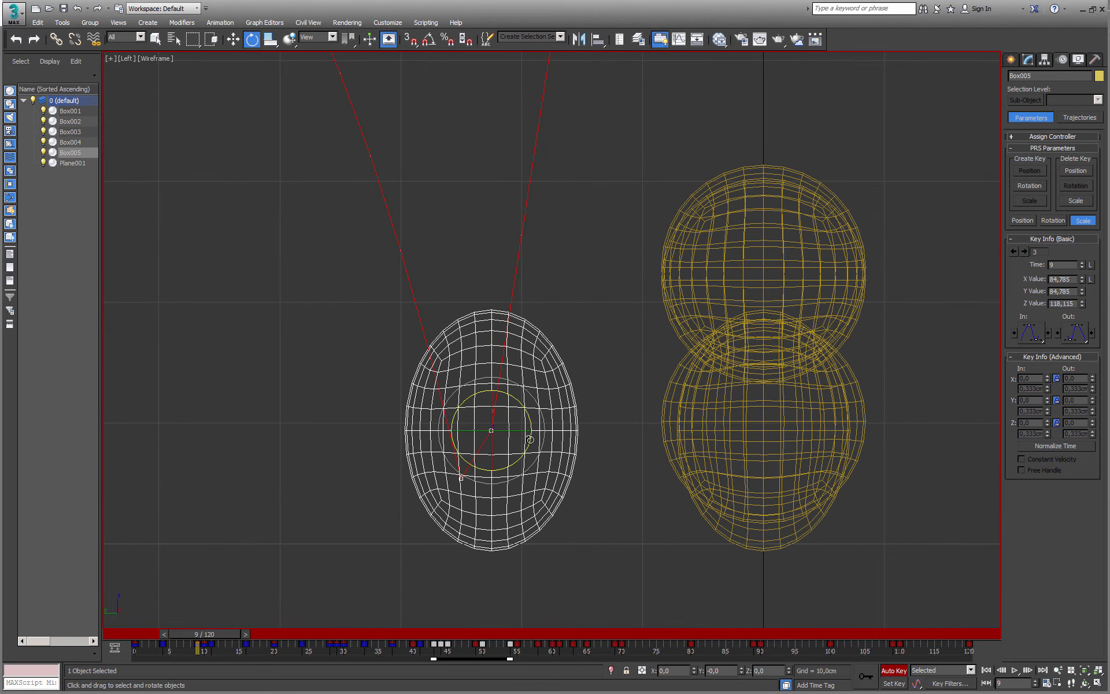
left_click_drag(524, 453, 517, 460)
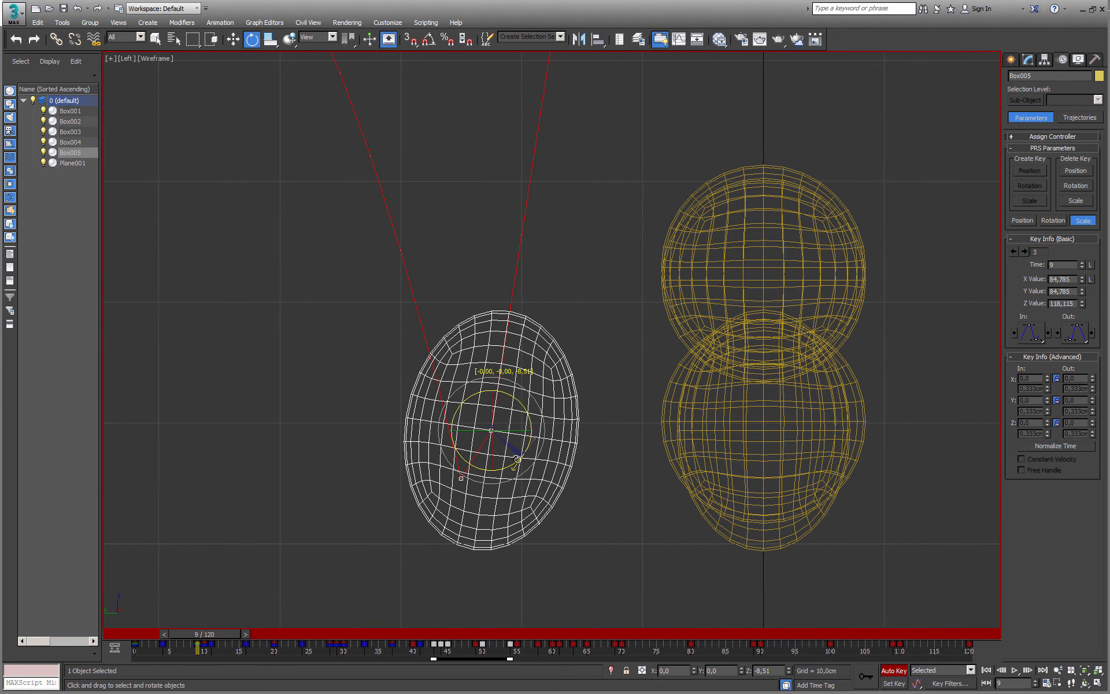
- Reset the fifth ball's X rotation to 0 at frame 10, and tilt it about -14.6 degrees along its rising path at frame 11
left_click(245, 633)
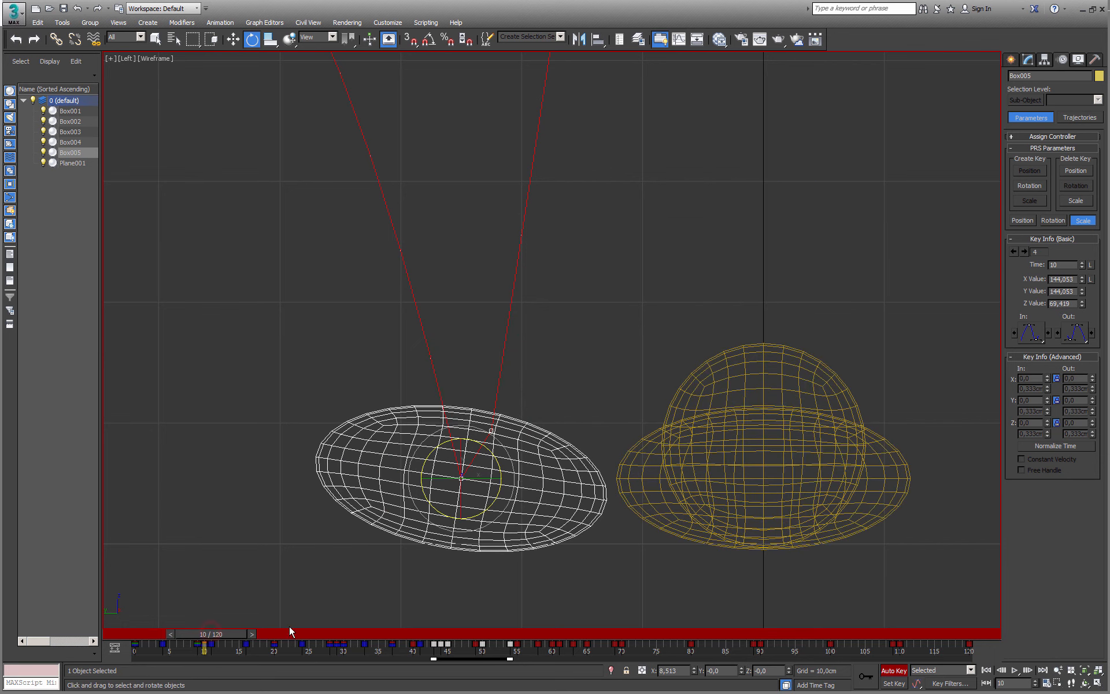
right_click(693, 671)
left_click_drag(219, 633, 228, 633)
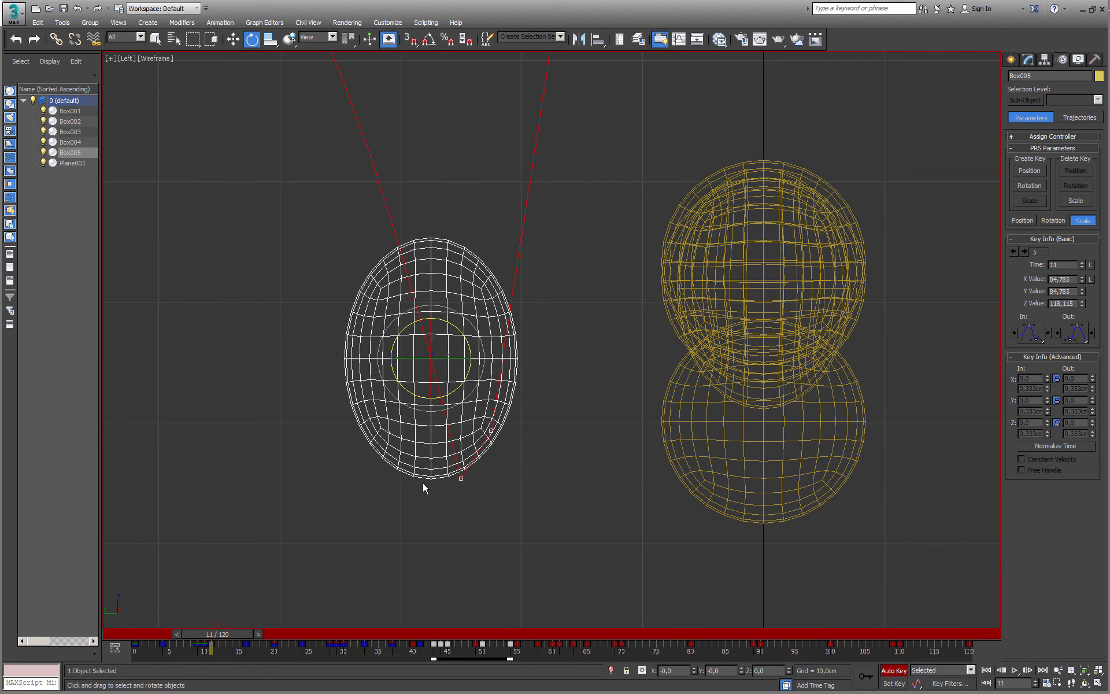
left_click_drag(443, 395, 461, 389)
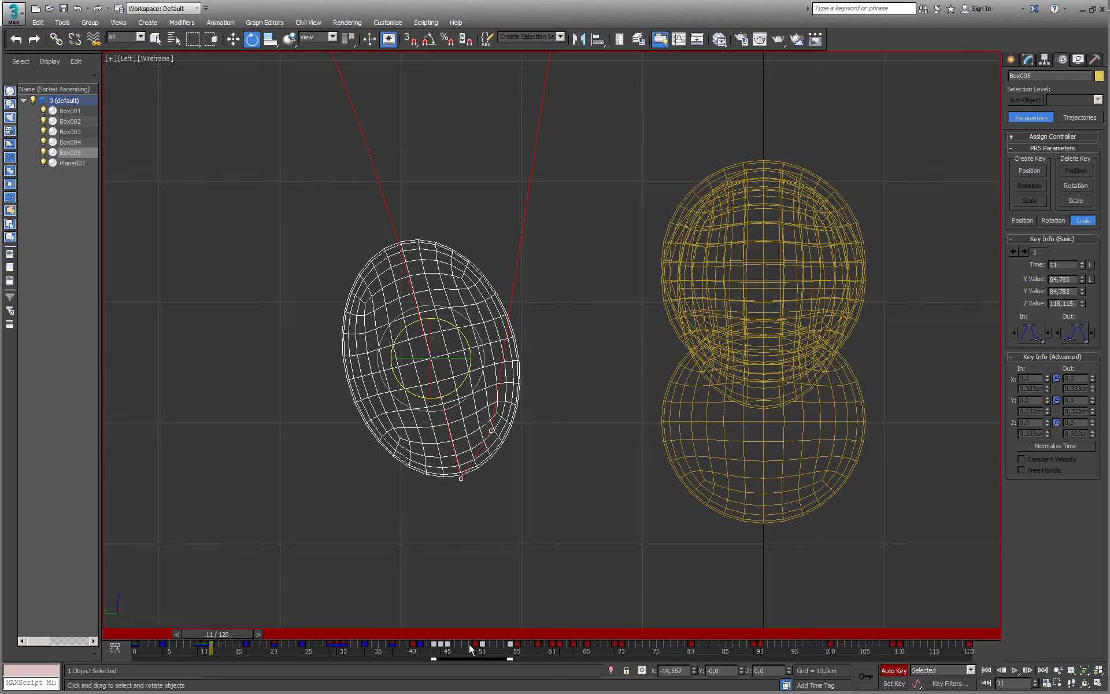
- At frame 20, the peak of the first bounce, reset the fifth ball's X rotation to 0
left_click_drag(228, 632, 272, 633)
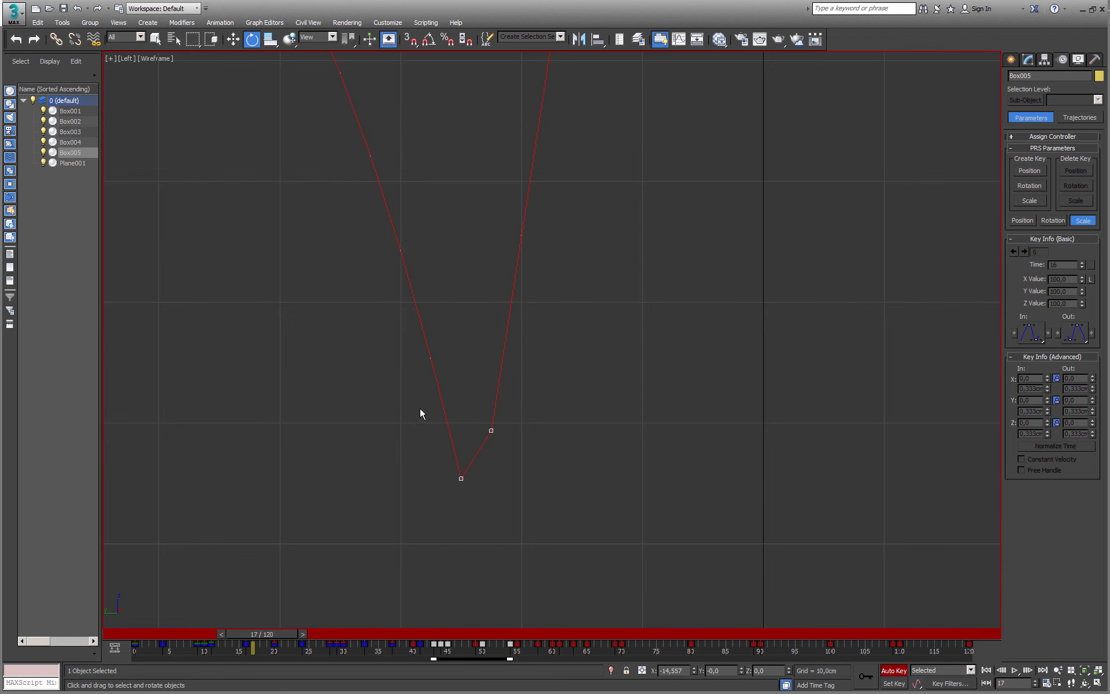
scroll(424, 408, "down", 2)
middle_click_drag(423, 409, 509, 414)
scroll(508, 414, "down", 3)
left_click_drag(283, 634, 309, 634)
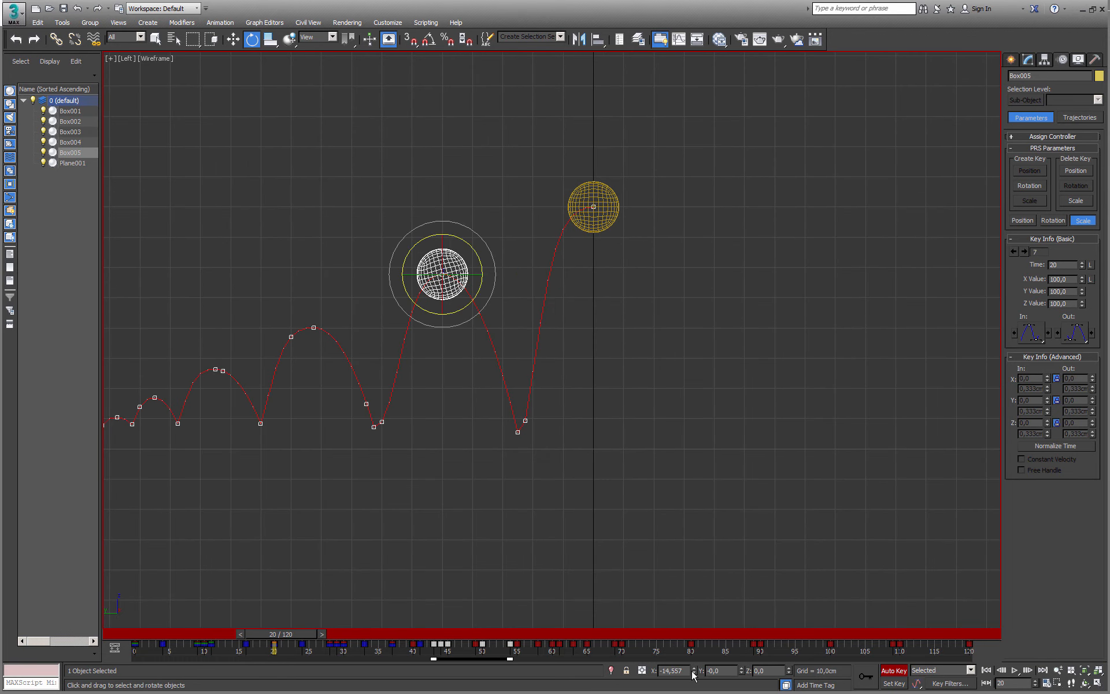
- At frame 28, rotate the fifth ball about 12.8 degrees around X to follow its descending trajectory
left_click_drag(296, 635, 351, 635)
key("e")
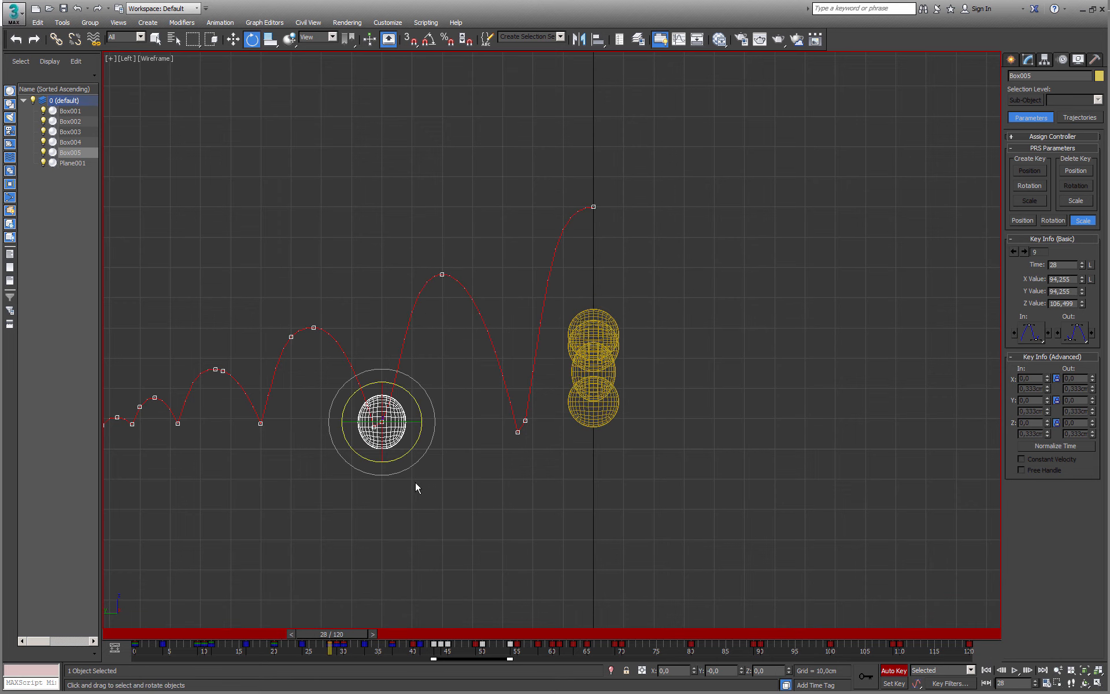
scroll(431, 439, "up", 4)
mouse_move(478, 397)
left_mouse_down()
mouse_move(472, 419)
mouse_move(466, 410)
left_mouse_up()
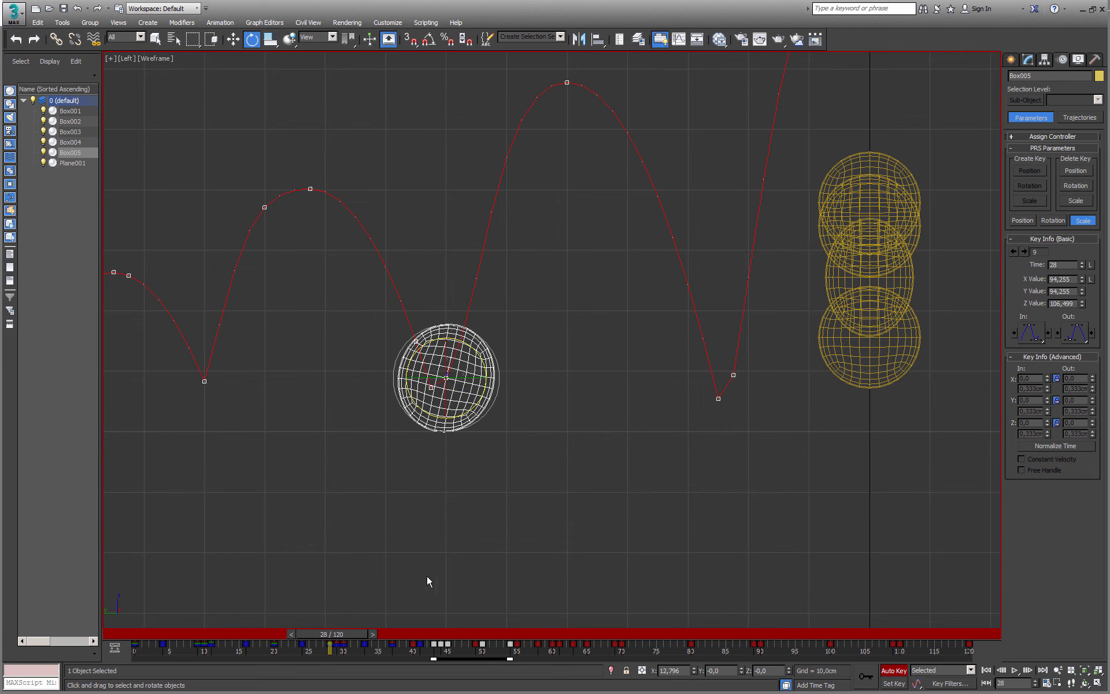
- Reset the fifth ball's X rotation to 0 at frame 29, and tilt it about -17 degrees along its rising path at frame 30
left_click_drag(346, 634, 354, 632)
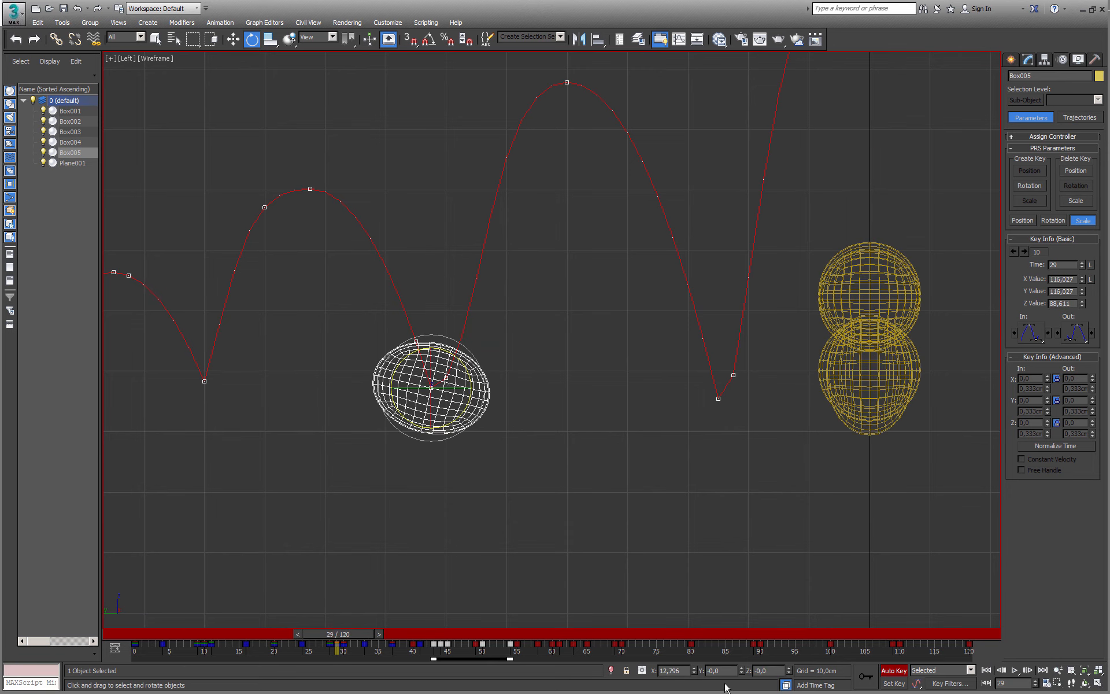
right_click(693, 671)
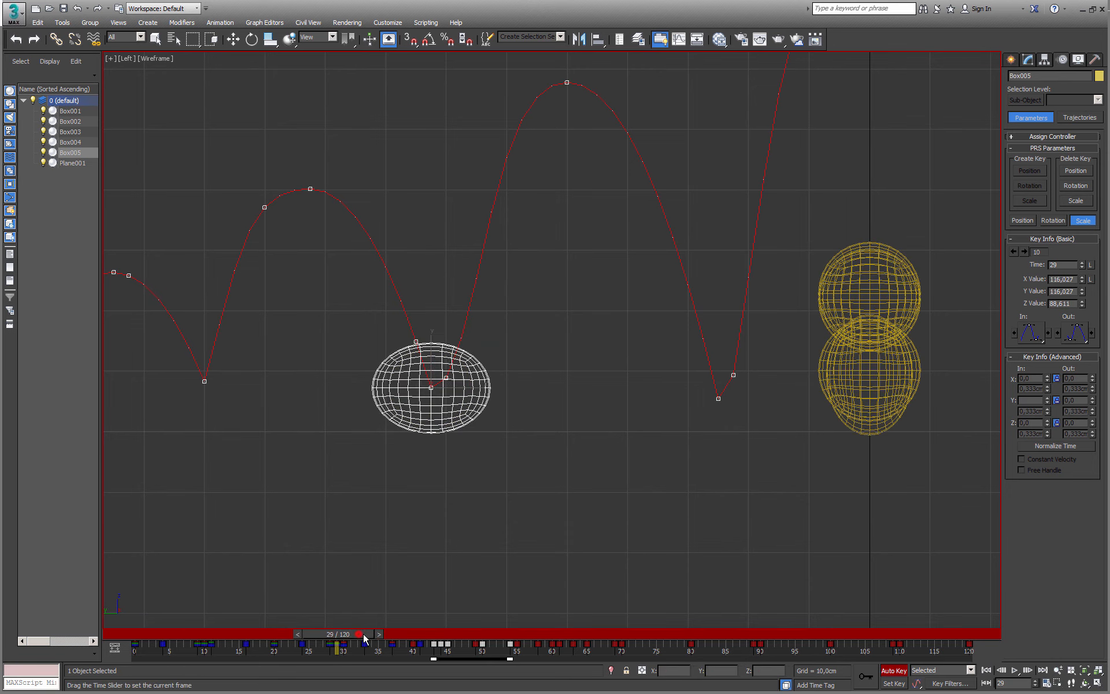
left_click_drag(363, 632, 373, 625)
left_click_drag(438, 376, 465, 374)
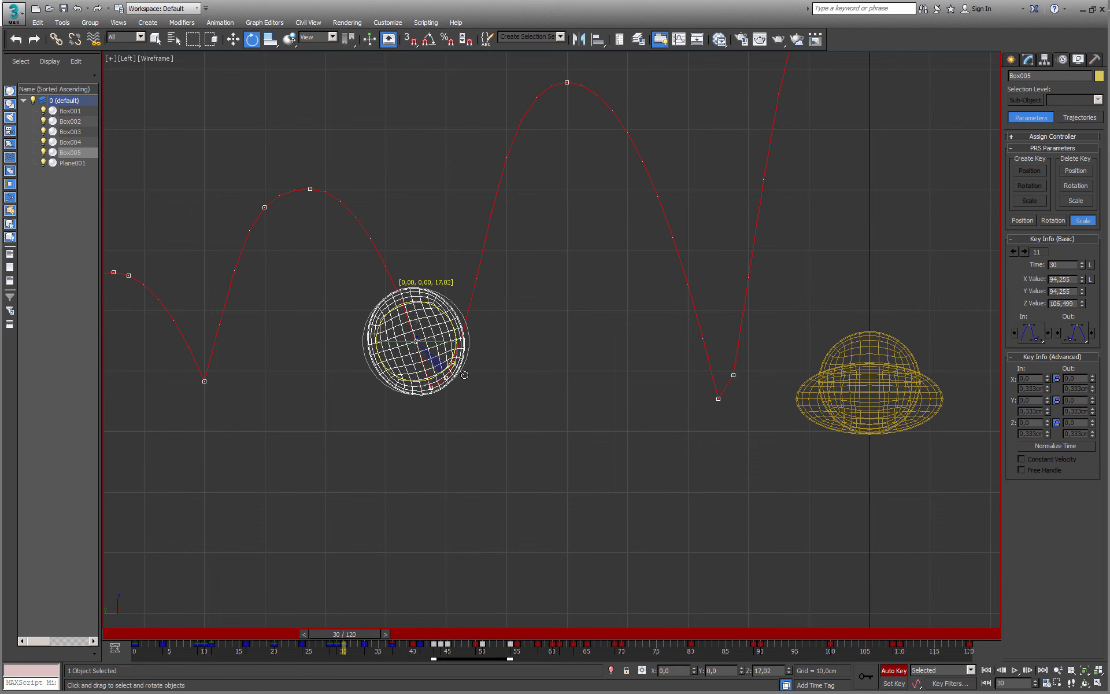
- At frame 37, the peak of the second bounce, reset the fifth ball's X rotation to 0
left_click_drag(358, 635, 410, 634)
key("e")
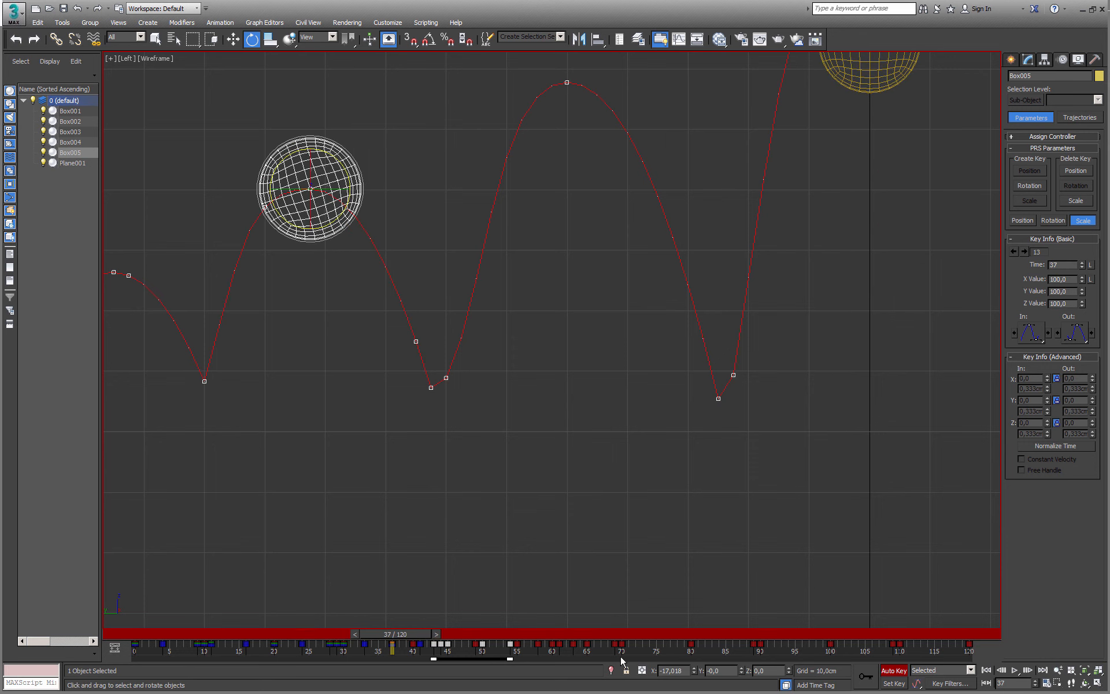
right_click(695, 671)
- Scrub the animation to frame 50 and check the fifth ball's orientation along the remaining trajectory
middle_click_drag(443, 524, 549, 502)
scroll(550, 500, "down", 2)
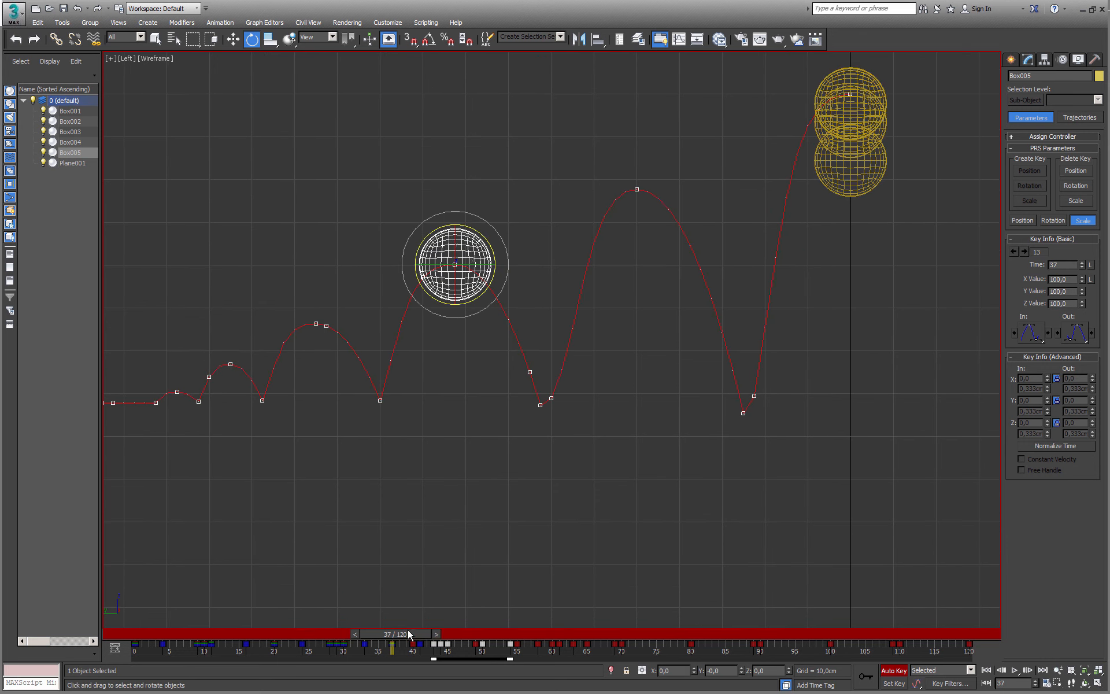
left_click_drag(407, 633, 493, 637)
key("e")
middle_click_drag(486, 507, 479, 485)
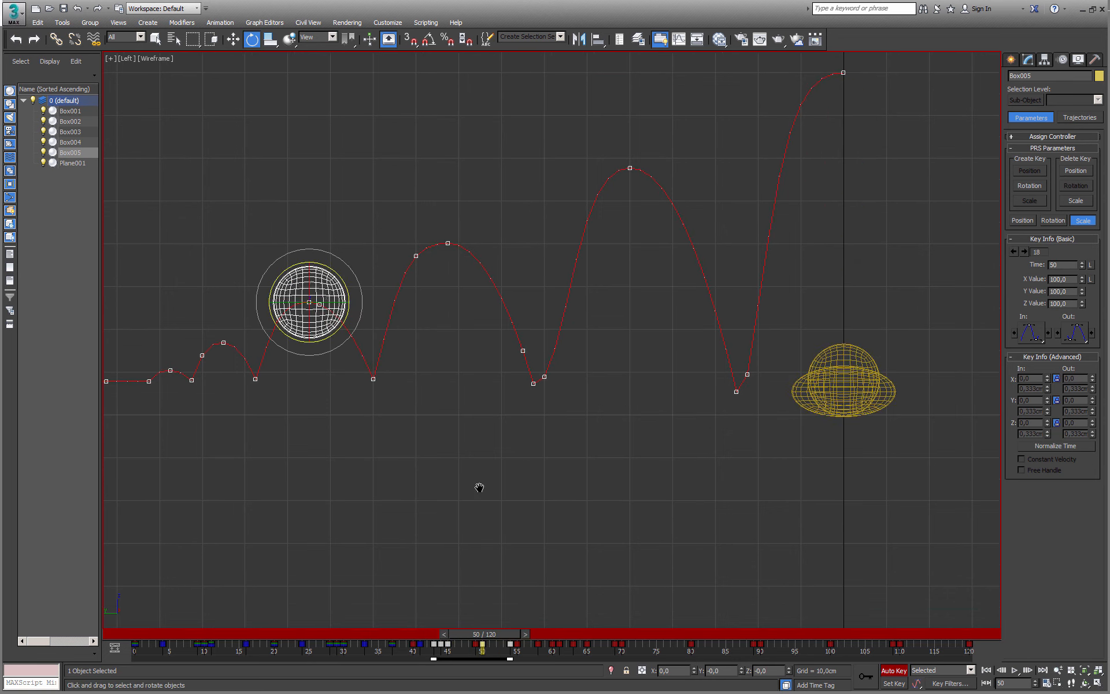
- Switch to a maximized Perspective view and turn off Auto Key
key("alt+w")
middle_click(584, 522)
key("alt+w")
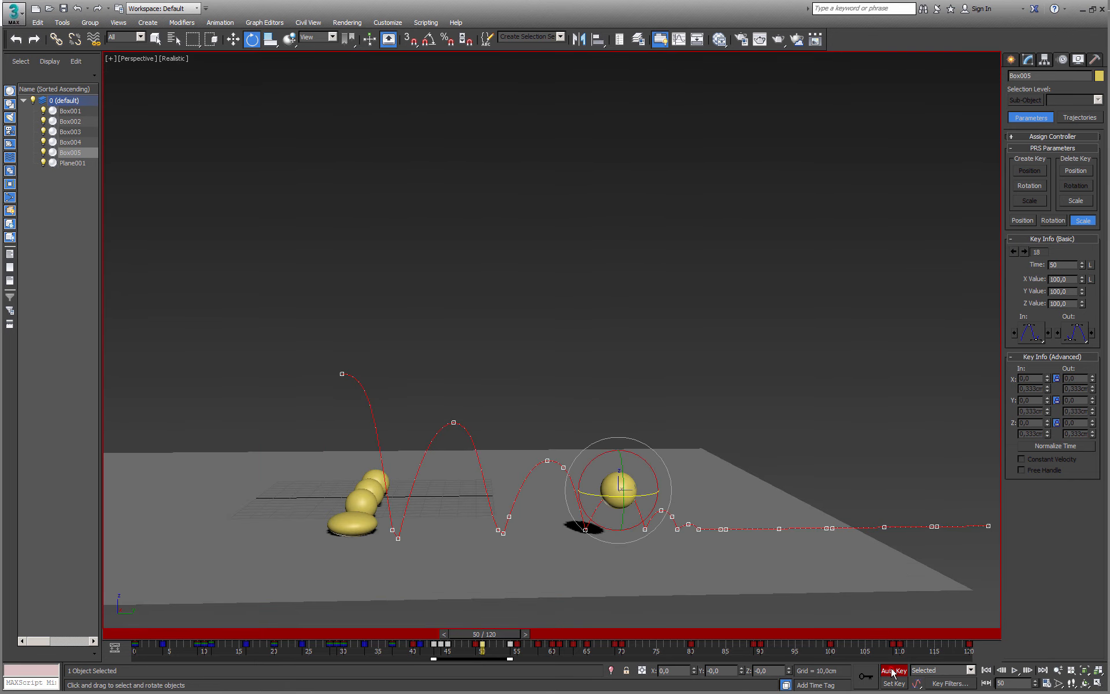
left_click(891, 668)
- Disable the Trajectory display property for the fifth ball
middle_click_drag(594, 506, 505, 454)
right_click(528, 433)
left_click(553, 512)
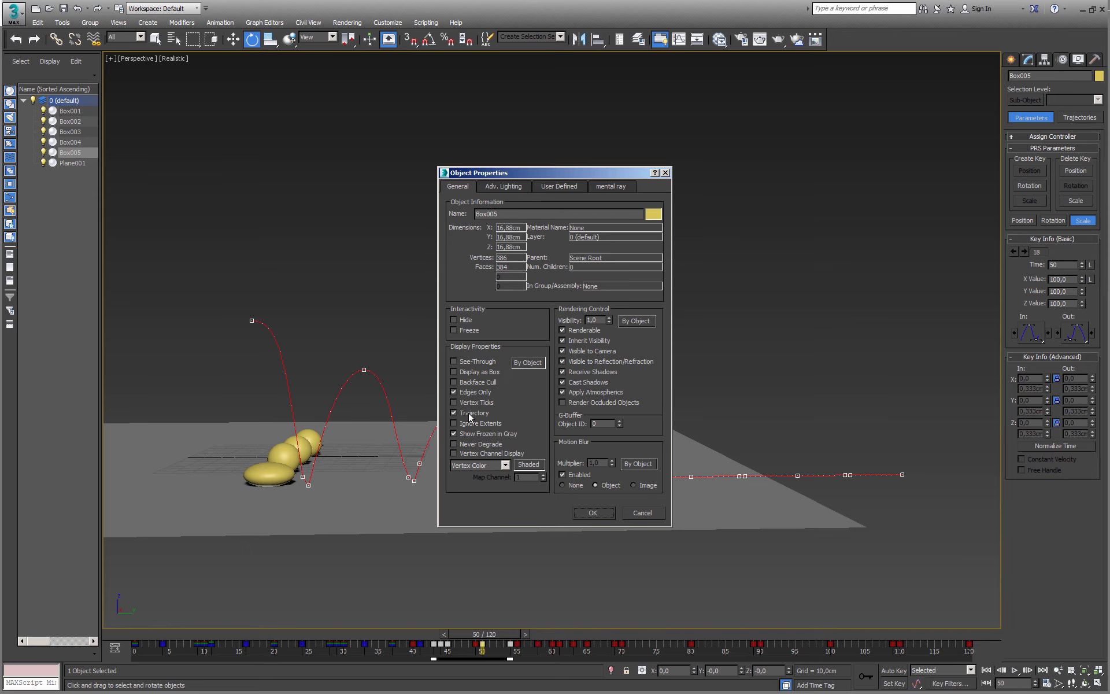
left_click(590, 512)
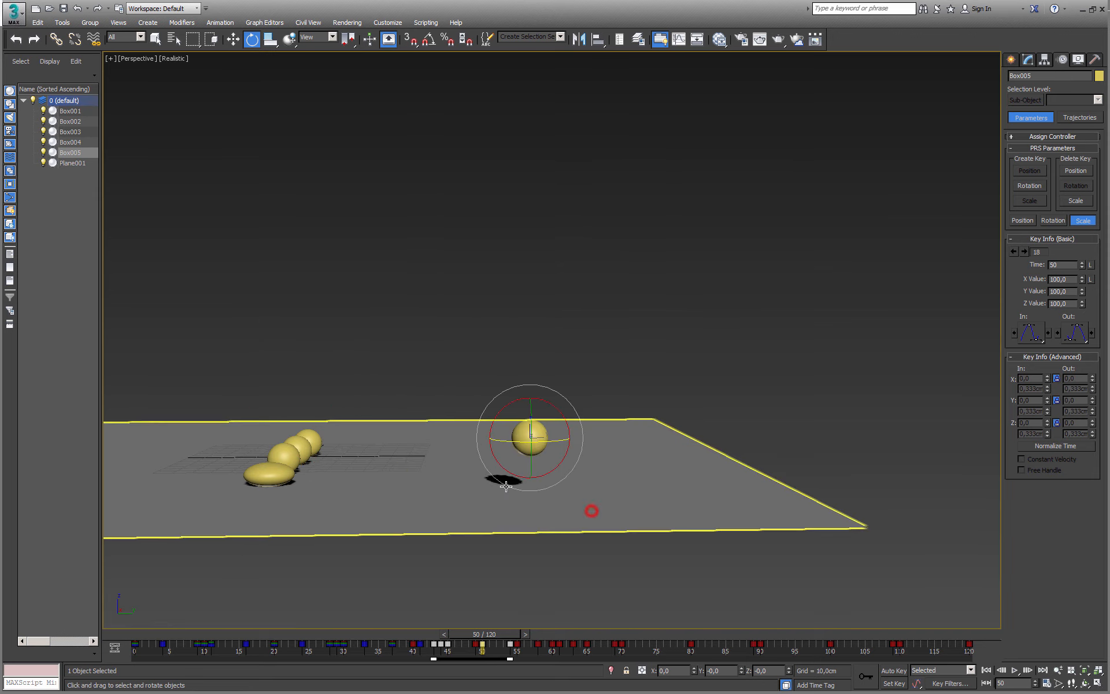
- Play the animation from frame 0 in the Perspective view to review all the balls
left_click(119, 634)
middle_click_drag(563, 532, 621, 513, "alt")
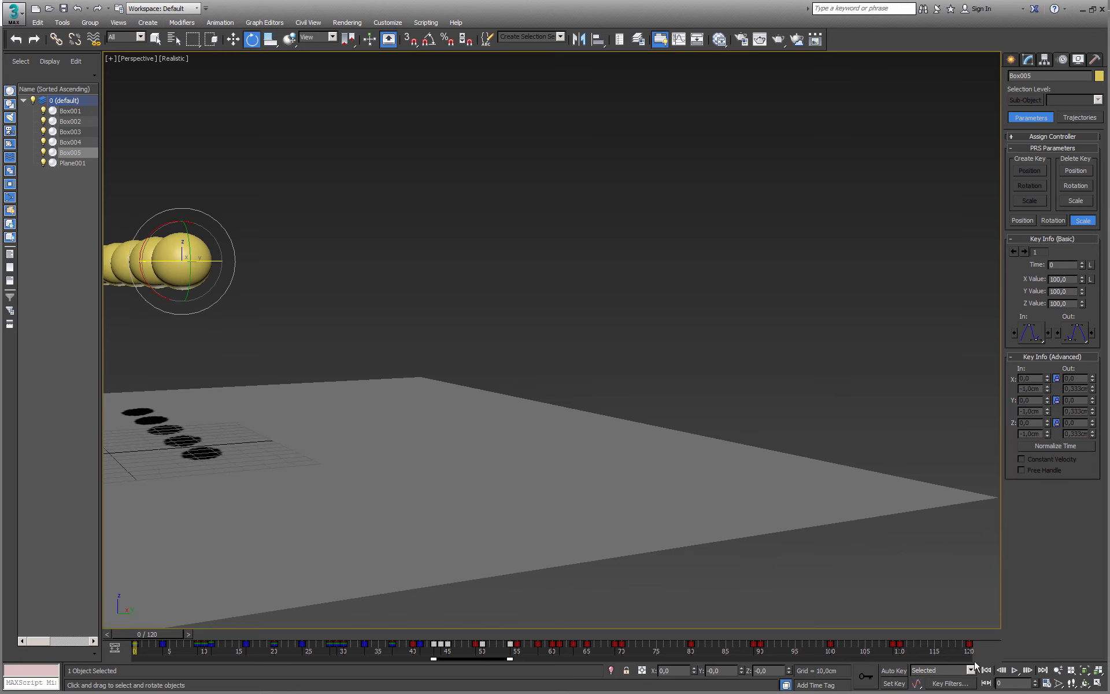
left_click(1015, 670)
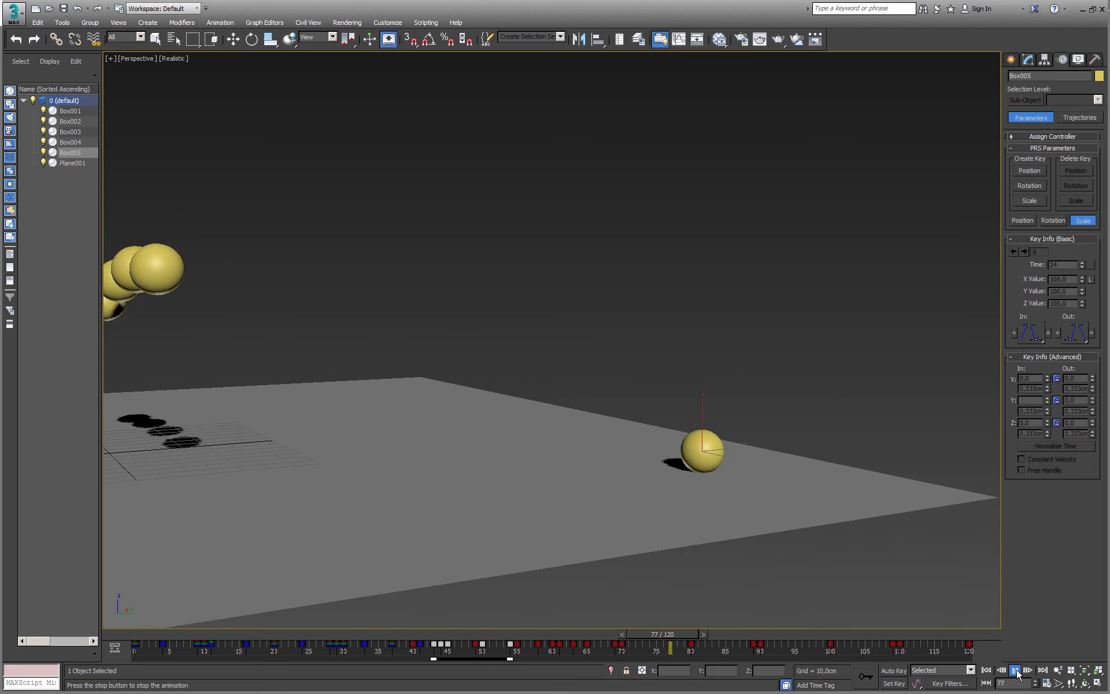
key("e")
middle_click_drag(729, 532, 681, 529, "alt")
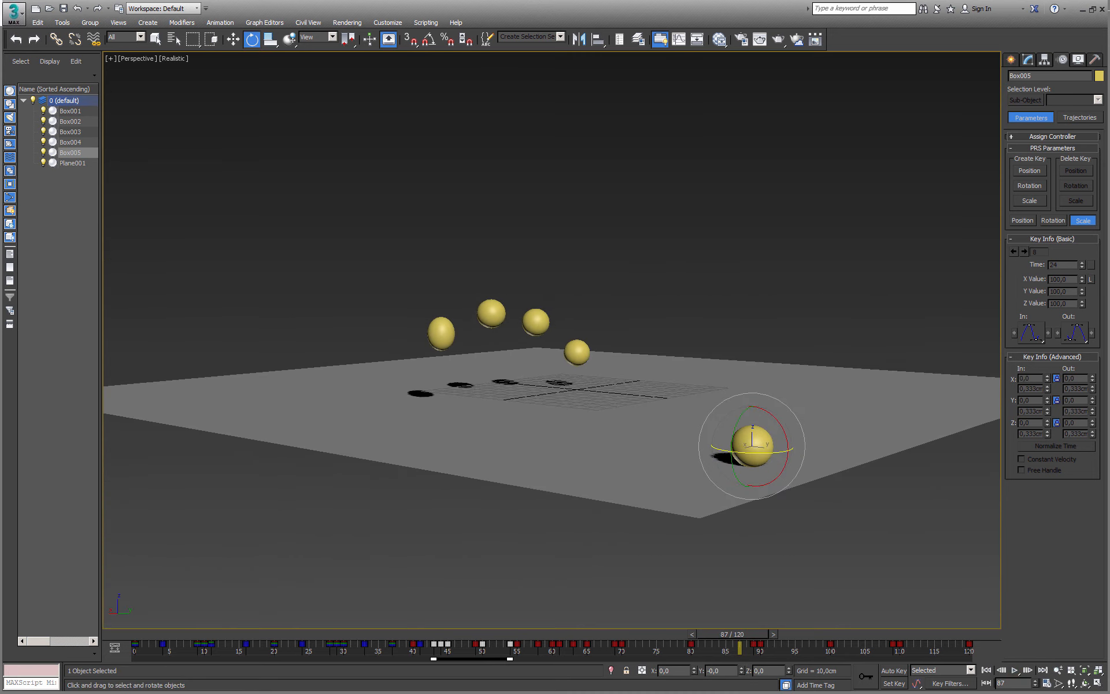
- Hide Box001, Box002, Box003 and Box004 so that only the fifth ball and the ground plane are displayed
scroll(680, 517, "up", 1)
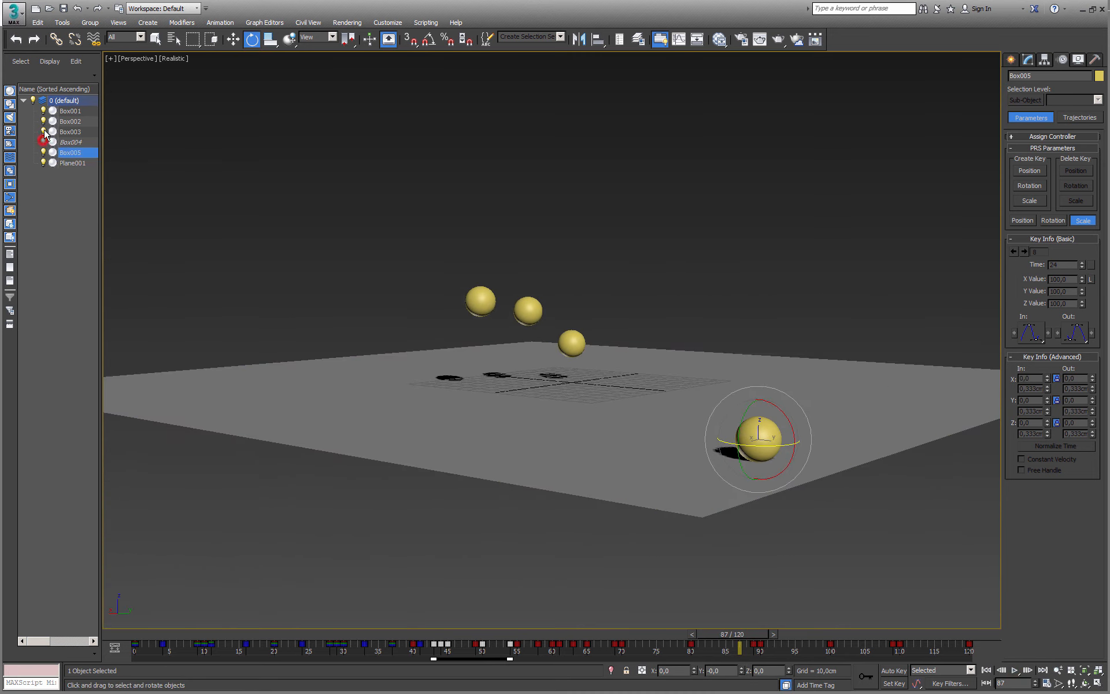
middle_click_drag(349, 330, 335, 333)
scroll(336, 333, "up", 2)
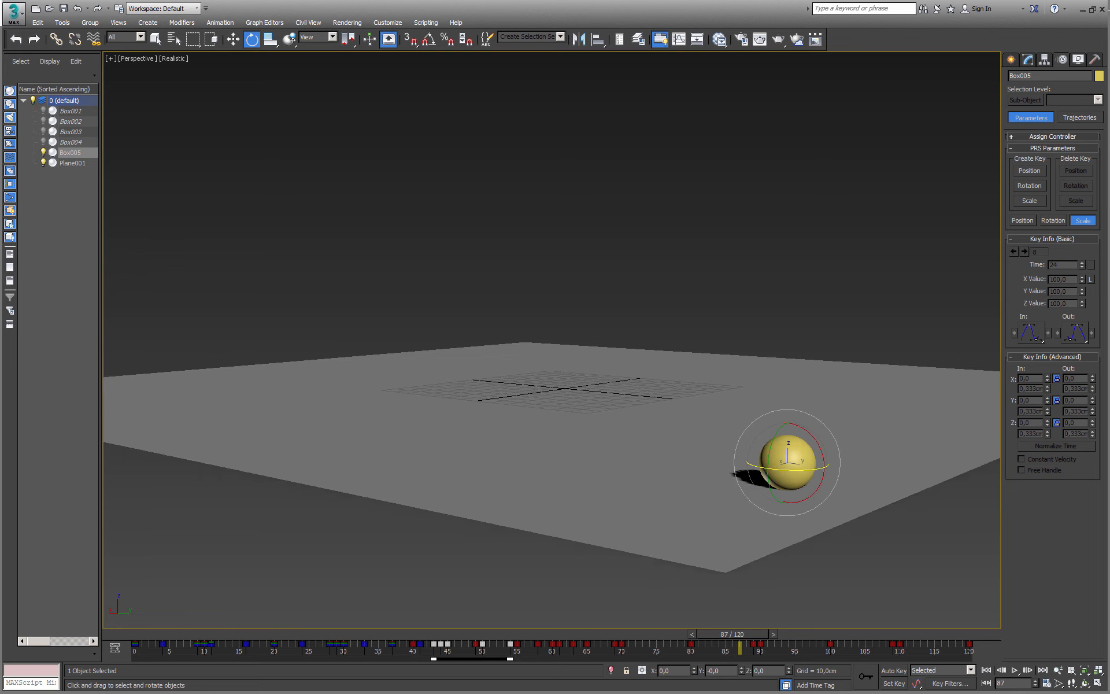
scroll(815, 577, "up", 1)
middle_click_drag(815, 577, 746, 564)
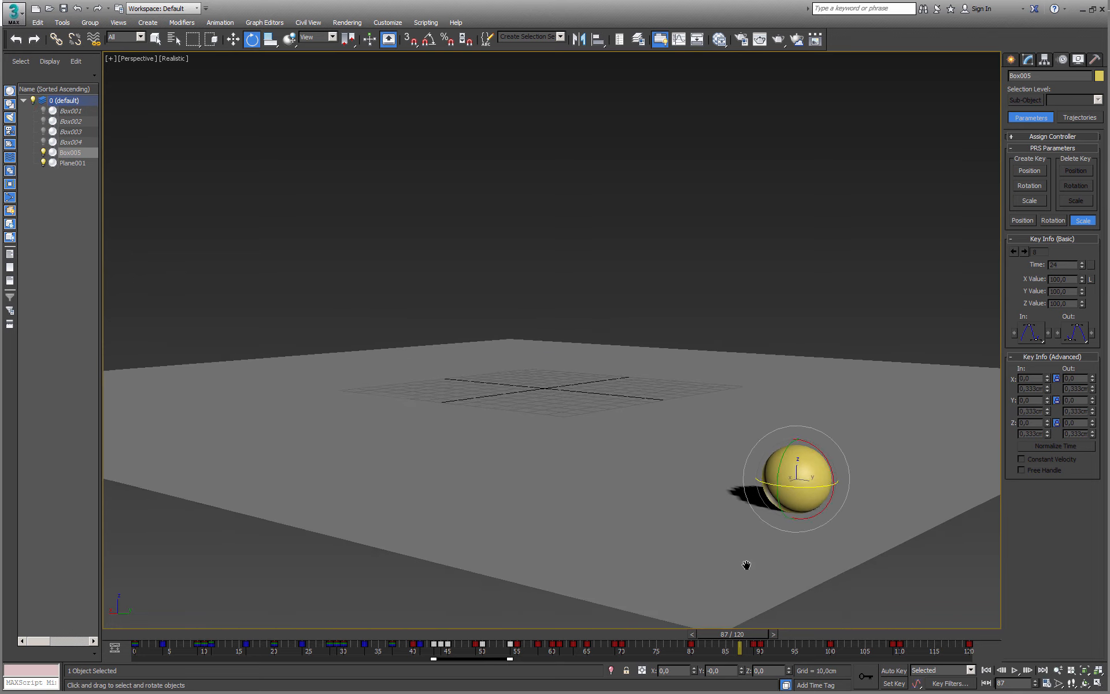
- View the fifth ball's path from the side and play its animation from frame 0
middle_click_drag(691, 510, 957, 506, "alt")
middle_click_drag(449, 422, 767, 434)
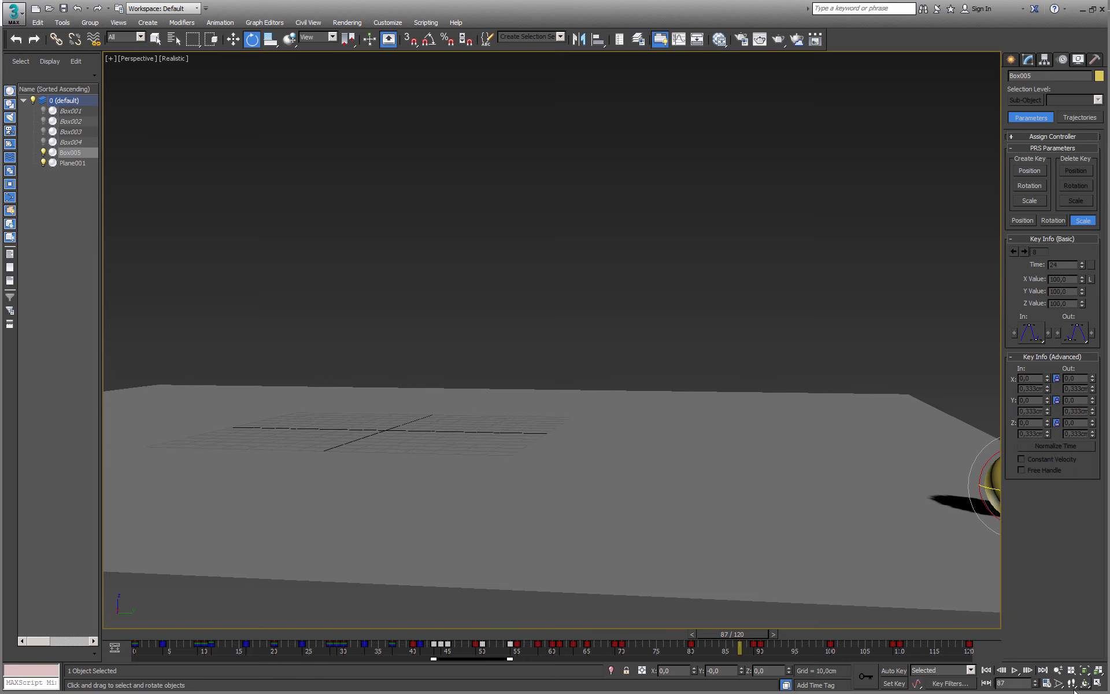
left_click(1014, 671)
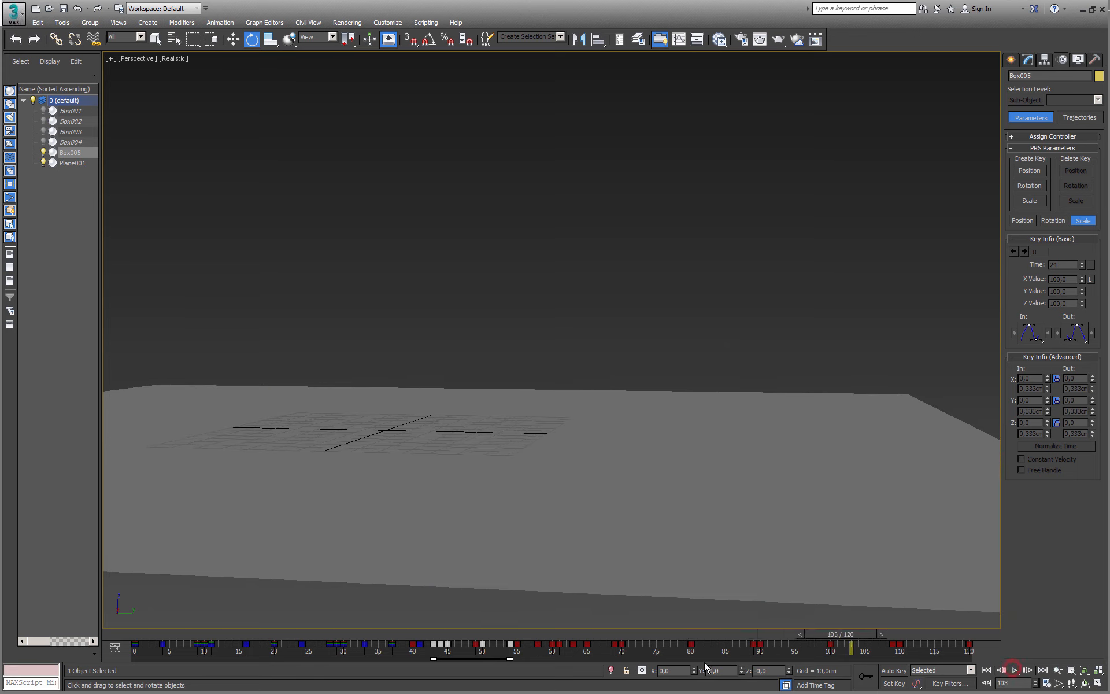
key("Home")
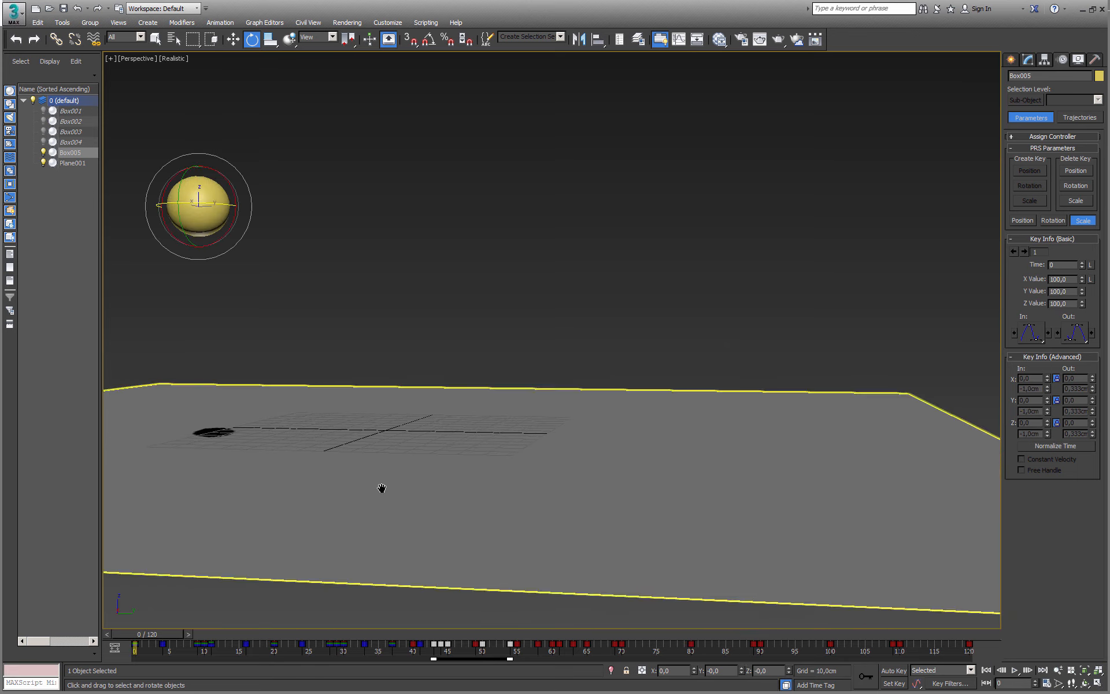
left_click(1014, 670)
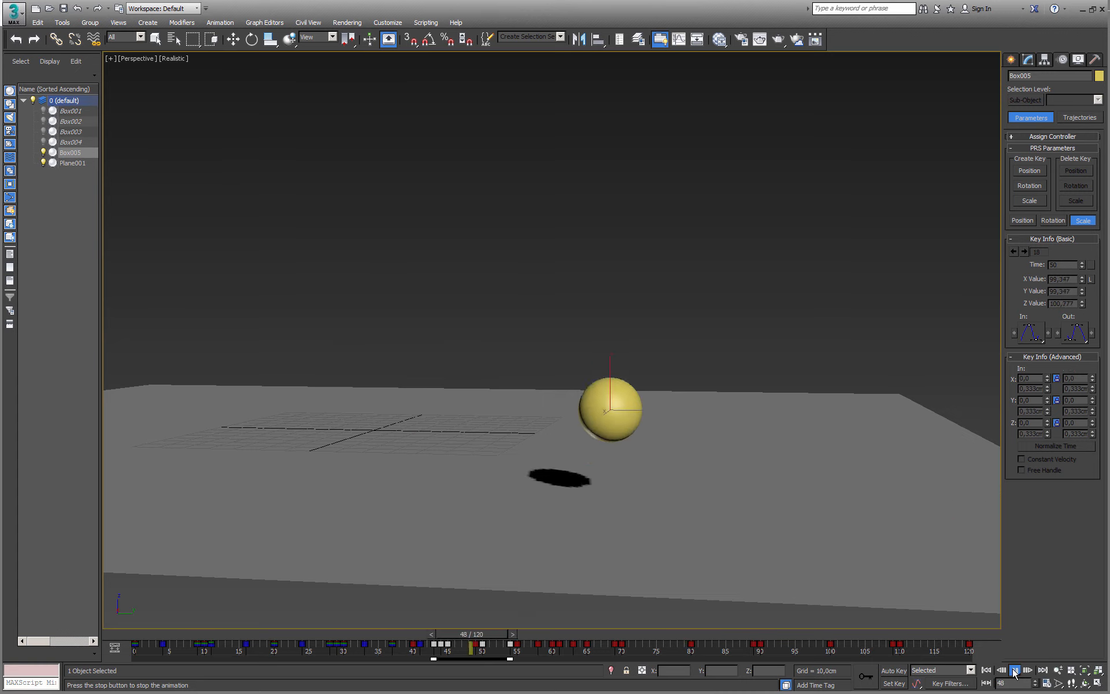
- Stop the playback, return the timeline to frame 0 and clear the selection of the fifth ball
left_click(1014, 670)
key("e")
key("q")
left_click_drag(626, 634, 135, 674)
key("e")
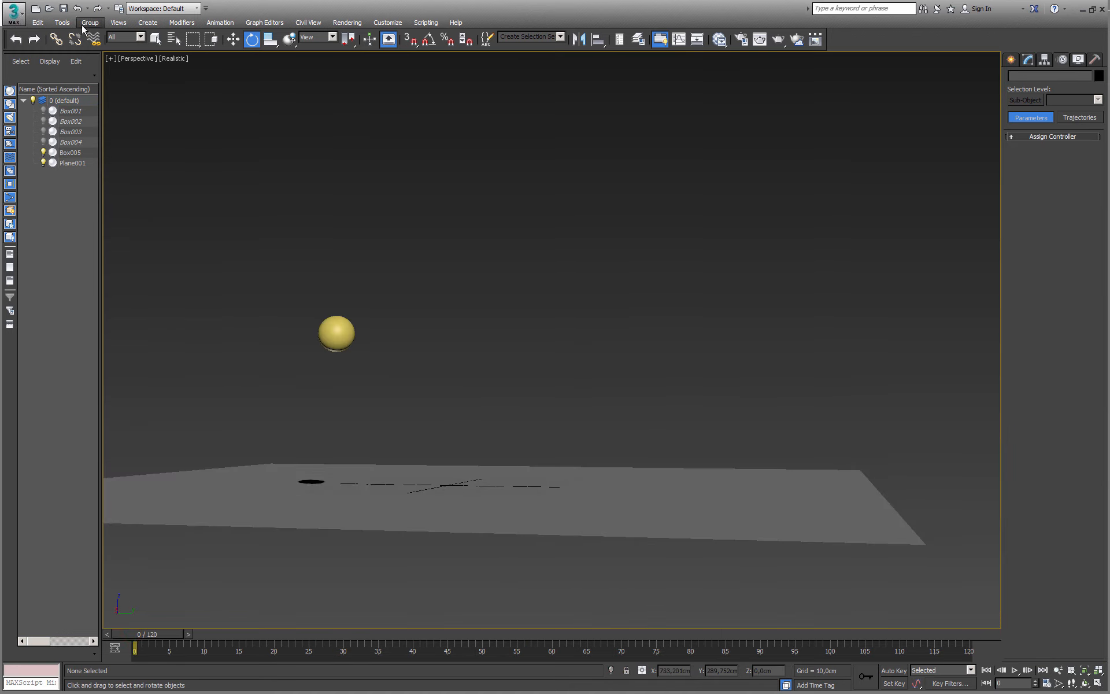
- Create an AVI preview animation of the Perspective view for the active time segment, using Realistic rendering and 24 FPS playback
left_click(63, 23)
mouse_move(113, 294)
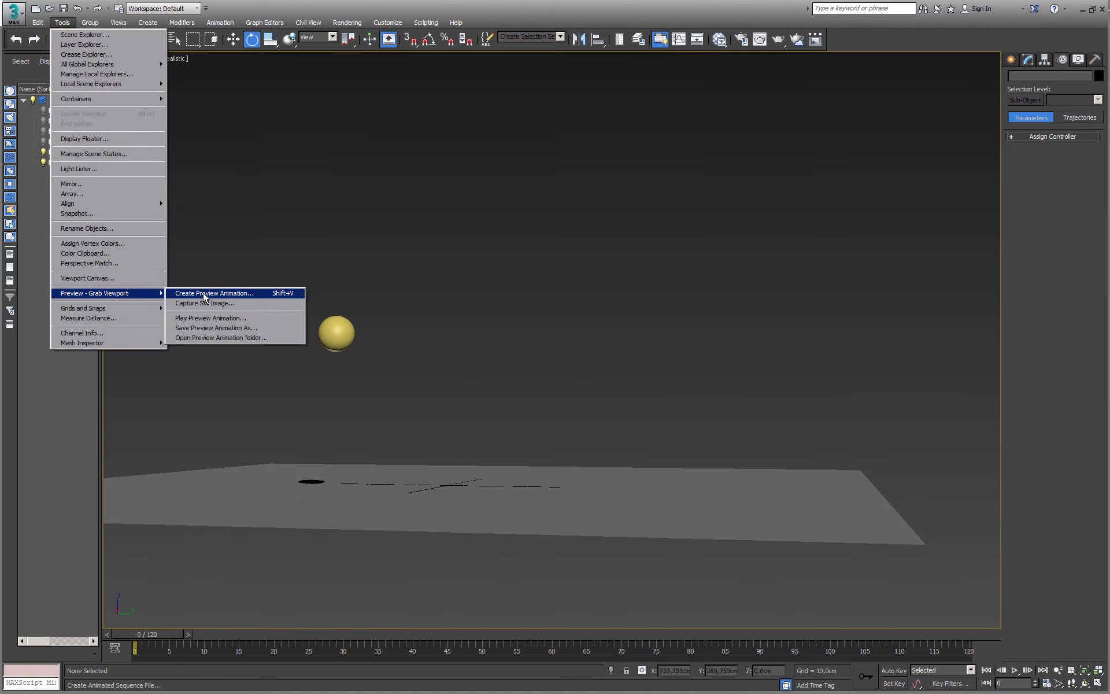
left_click(208, 294)
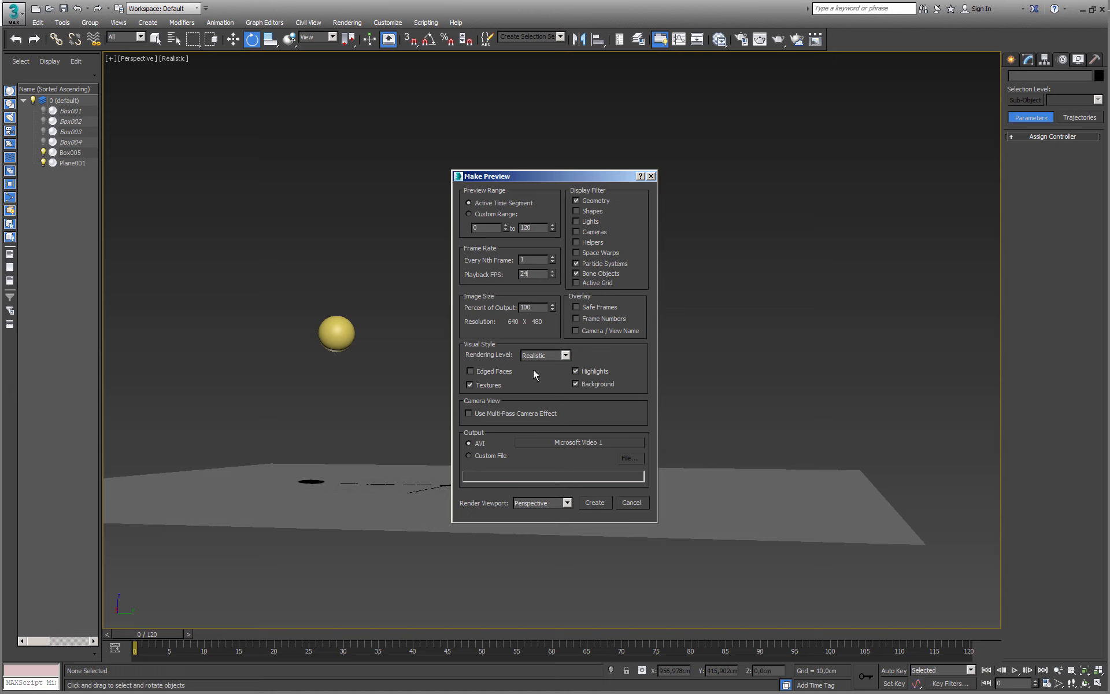
left_click(596, 502)
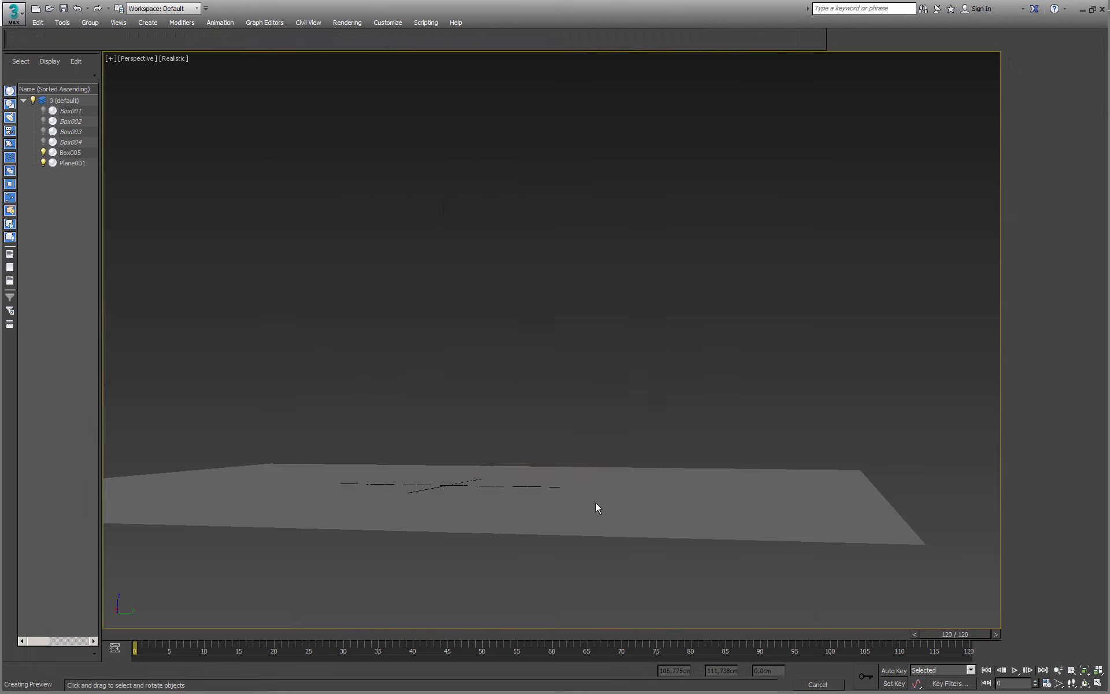
- Play the created preview animation in the VLC media player and replay it to review the ball's motion
left_click(62, 22)
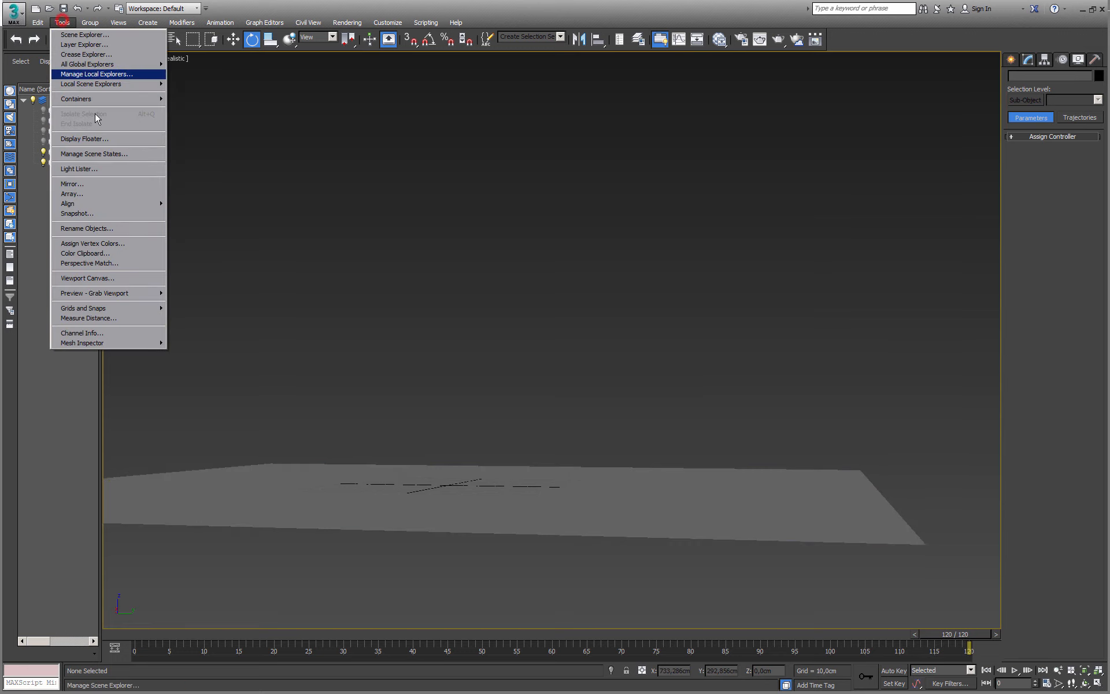
mouse_move(117, 292)
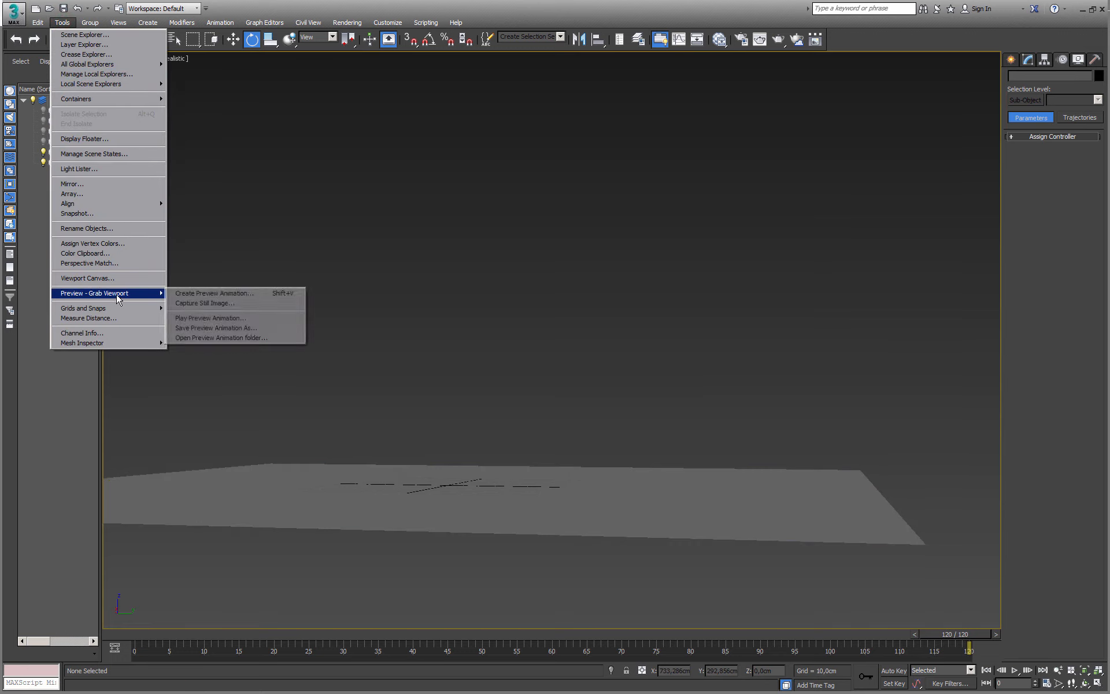
left_click(214, 317)
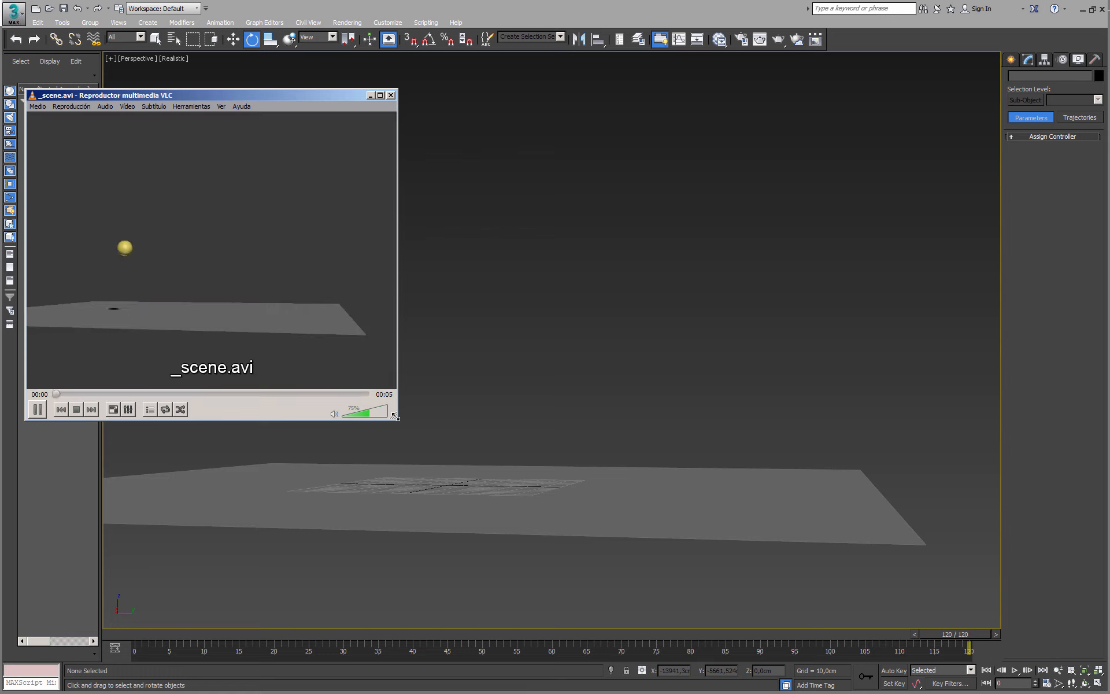
left_click_drag(393, 415, 842, 592)
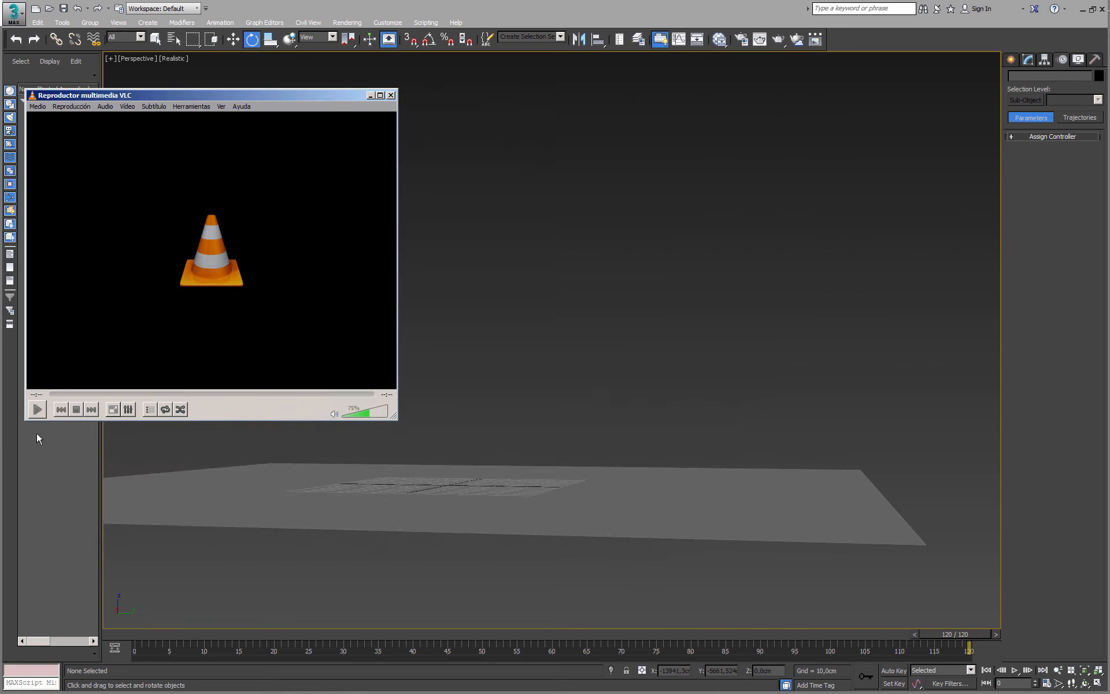
left_click(37, 410)
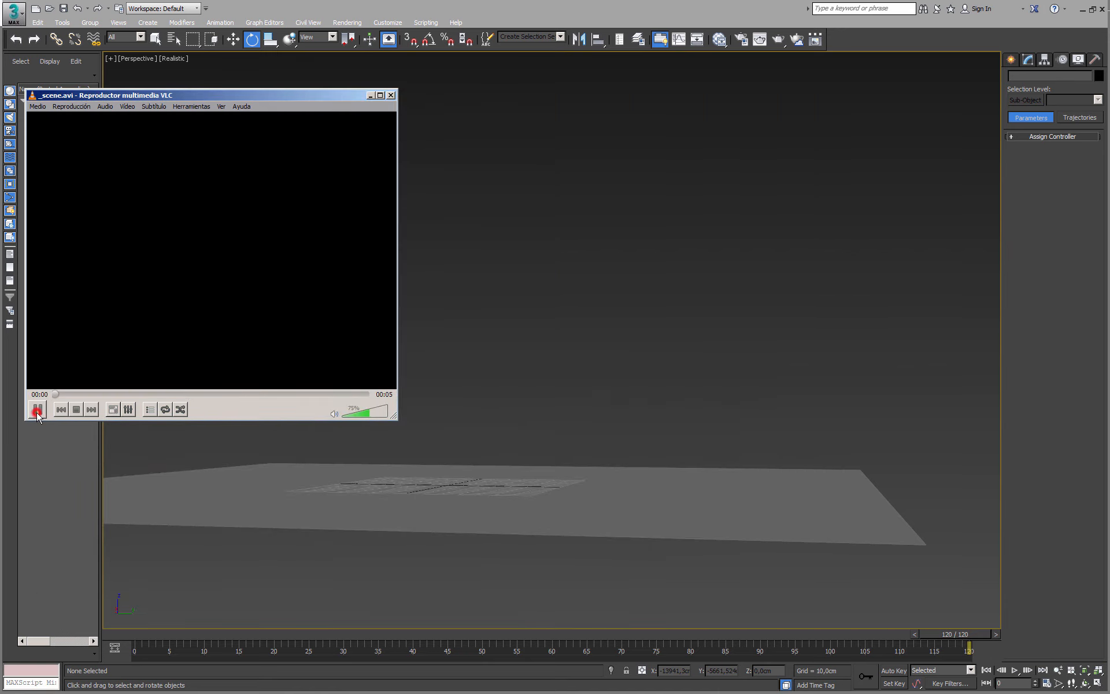